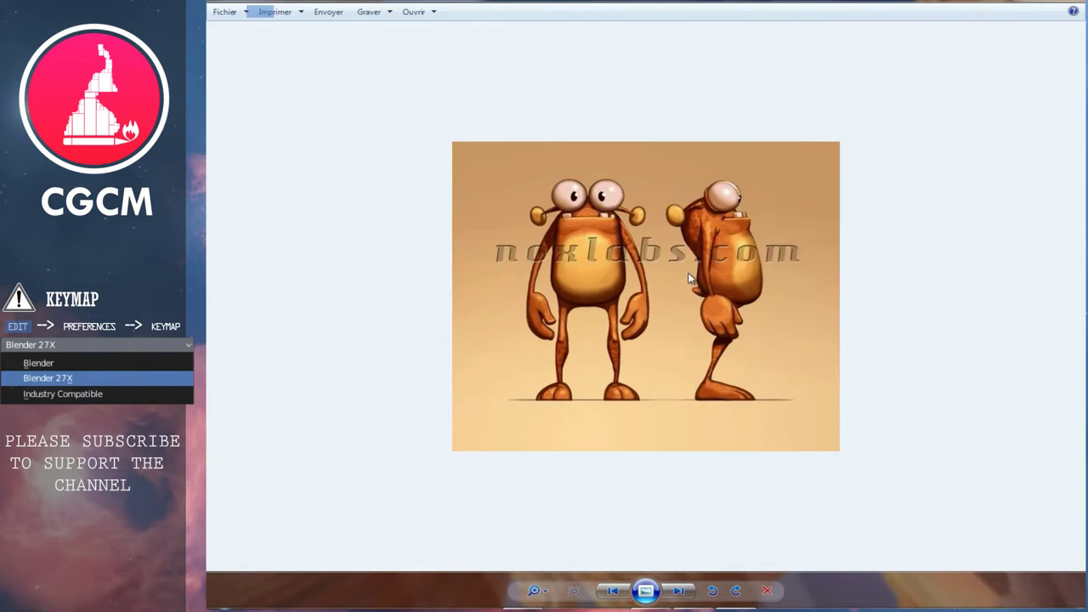
- Delete the default light and camera from the scene
scroll(687, 271, "up", 1)
scroll(686, 271, "up", 1)
scroll(687, 271, "down", 1)
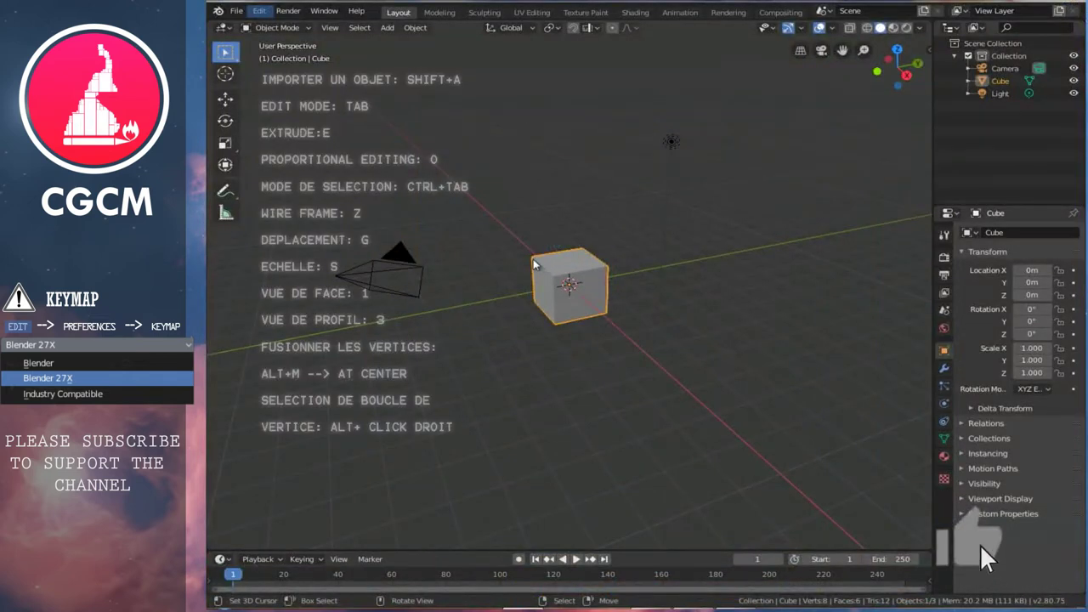
middle_click_drag(534, 264, 713, 254)
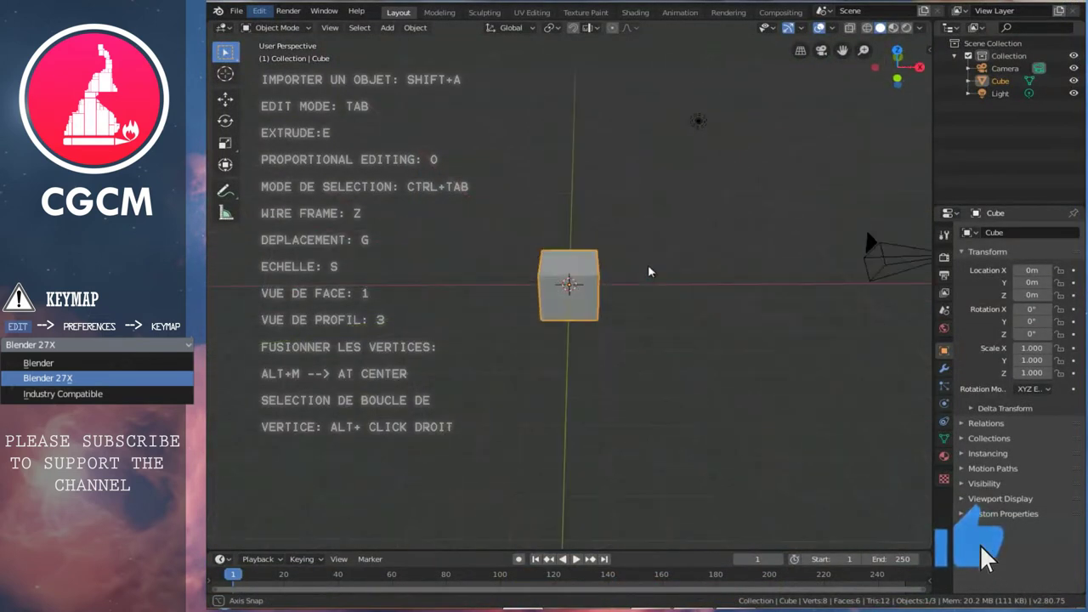
scroll(705, 252, "down", 2)
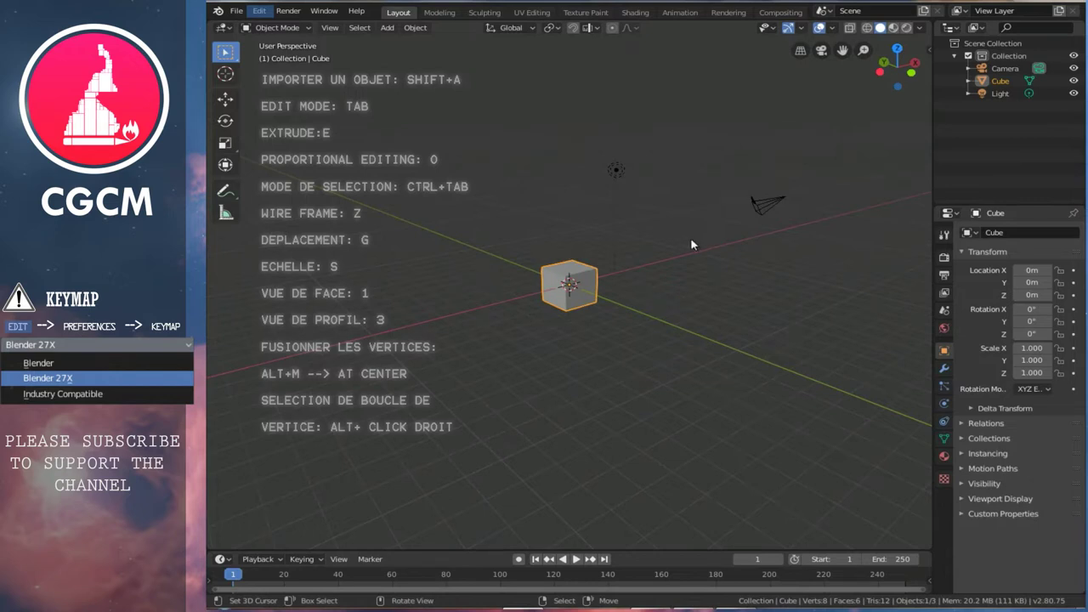
mouse_move(690, 244)
middle_mouse_down()
mouse_move(520, 239)
mouse_move(495, 187)
middle_mouse_up()
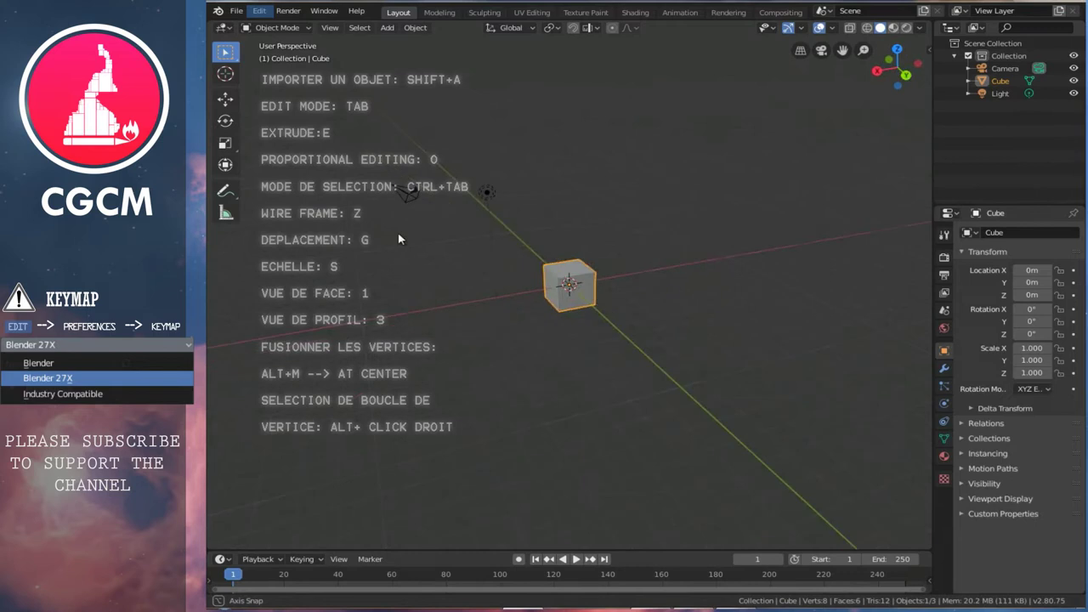
right_click(487, 193)
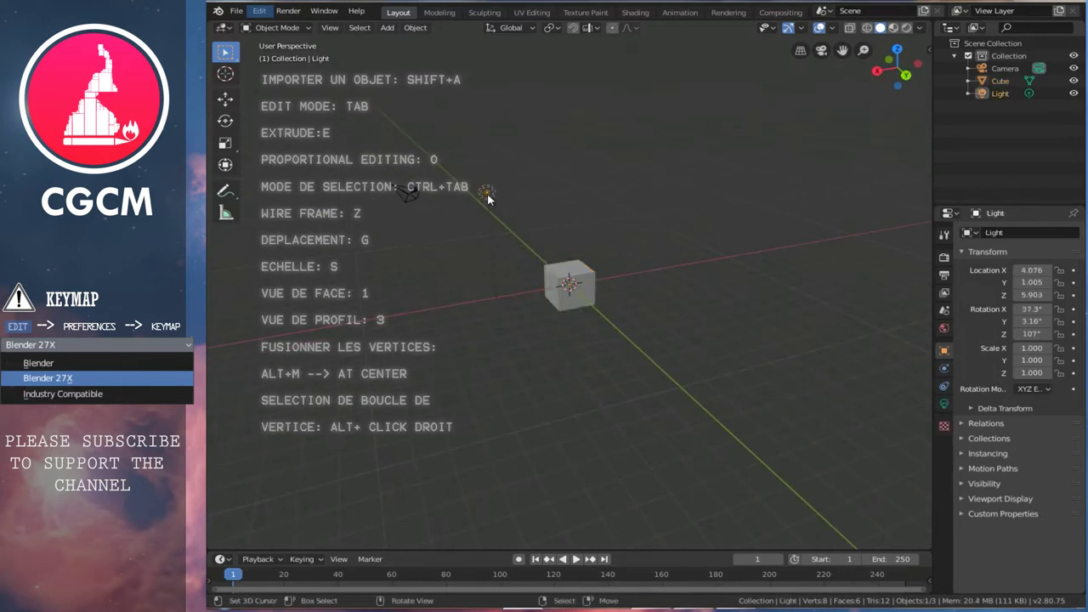
right_click(410, 194)
mouse_move(593, 193)
middle_mouse_down()
mouse_move(498, 201)
mouse_move(554, 239)
middle_mouse_up()
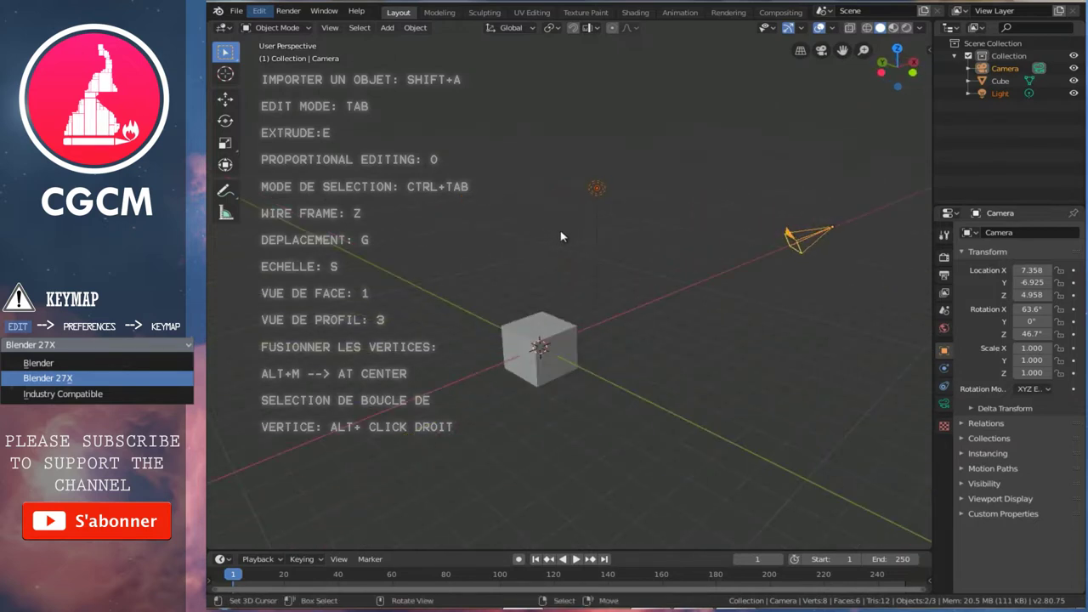
key("Delete")
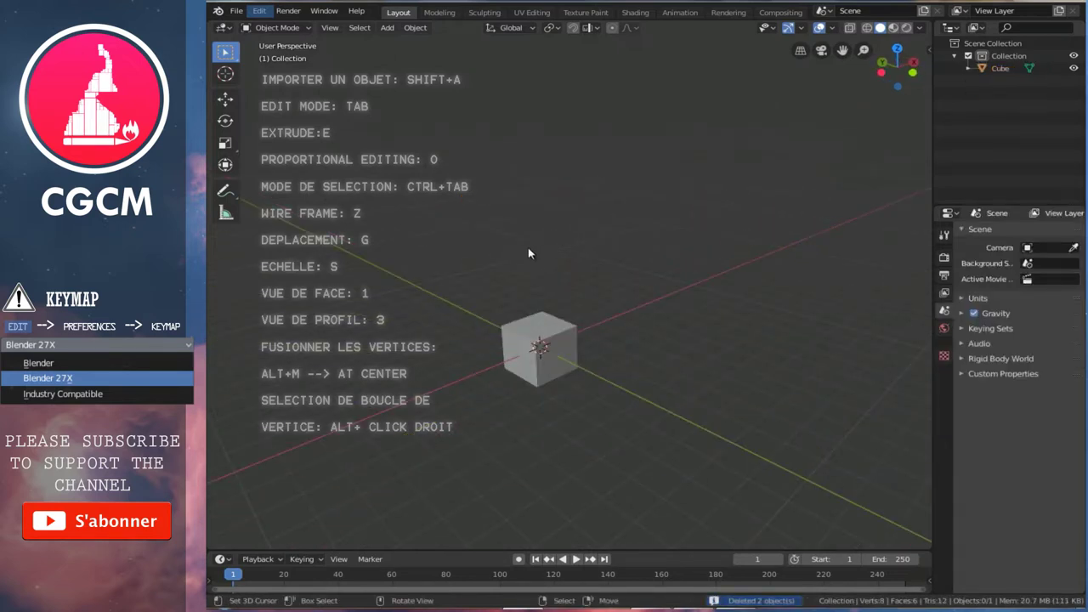
- Switch to front view, hide the cube, and bring up the Add menu
key("KP_1")
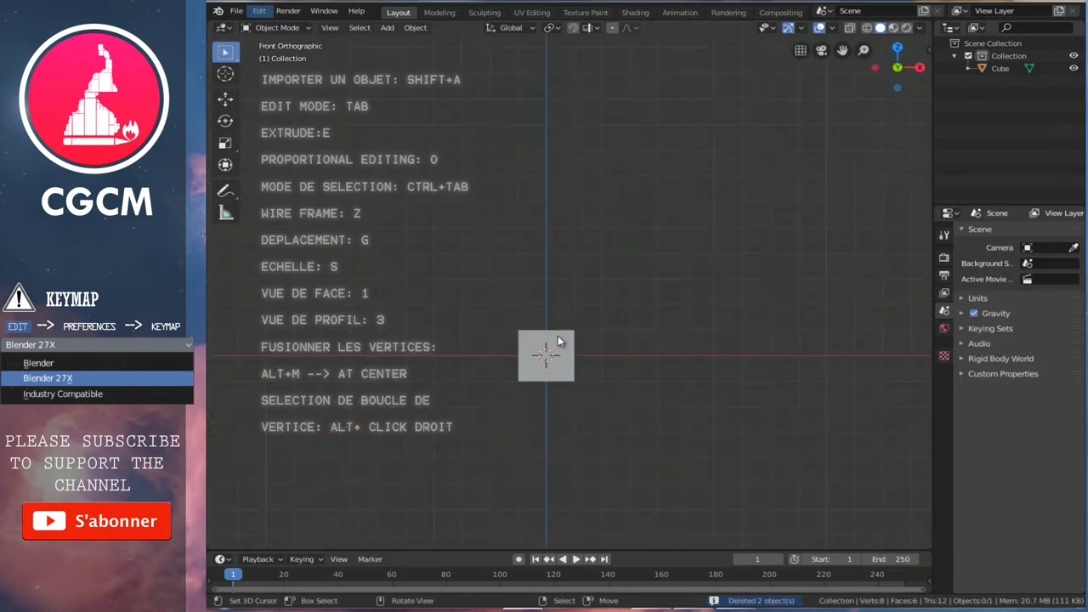
right_click(548, 354)
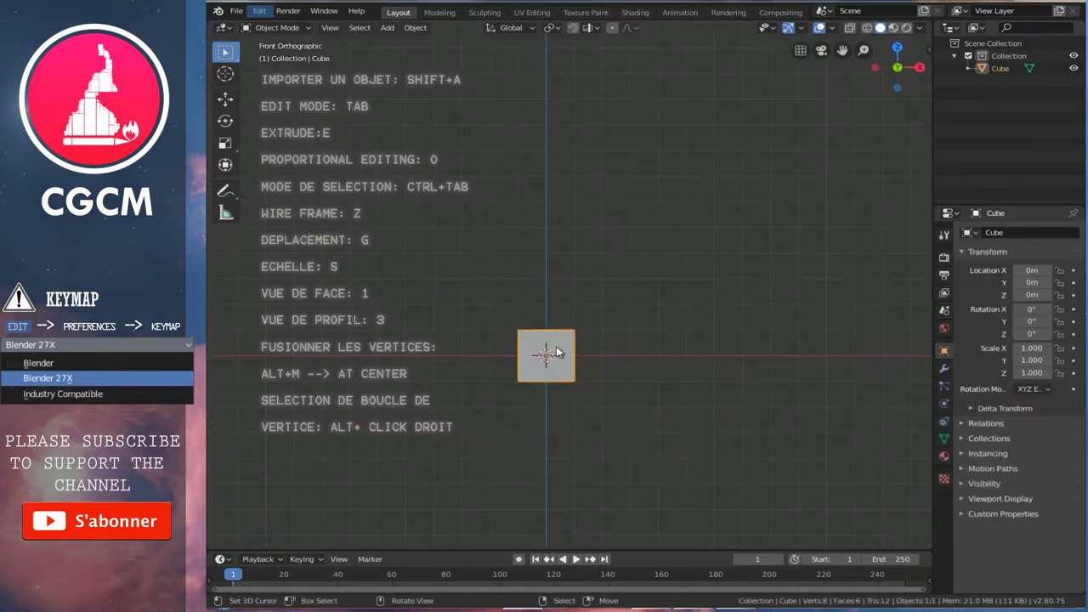
key("h")
scroll(571, 401, "up", 1, "ctrl")
key("shift+a")
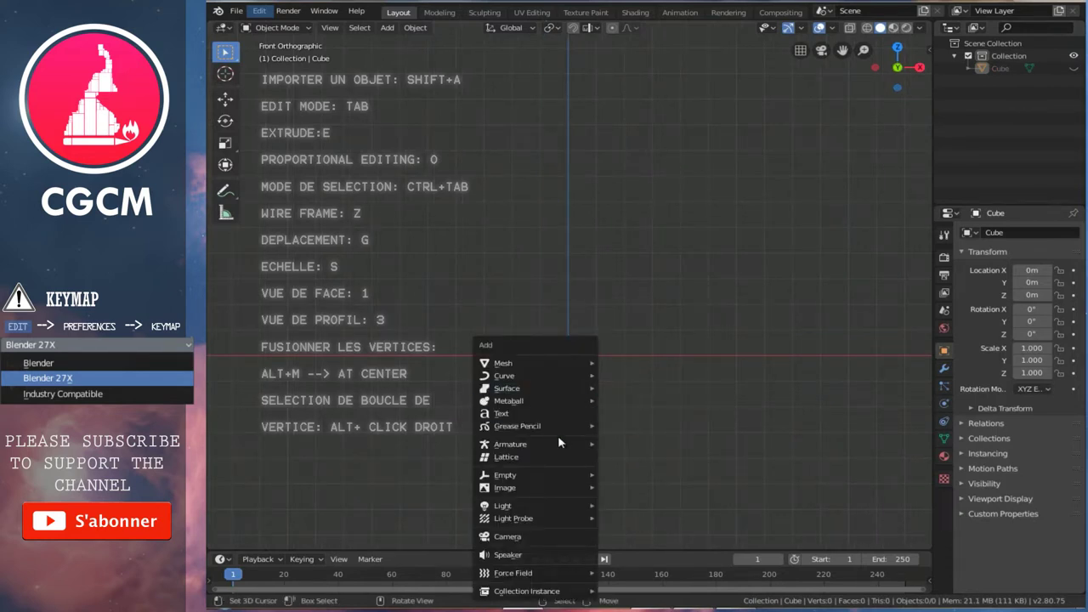
mouse_move(505, 487)
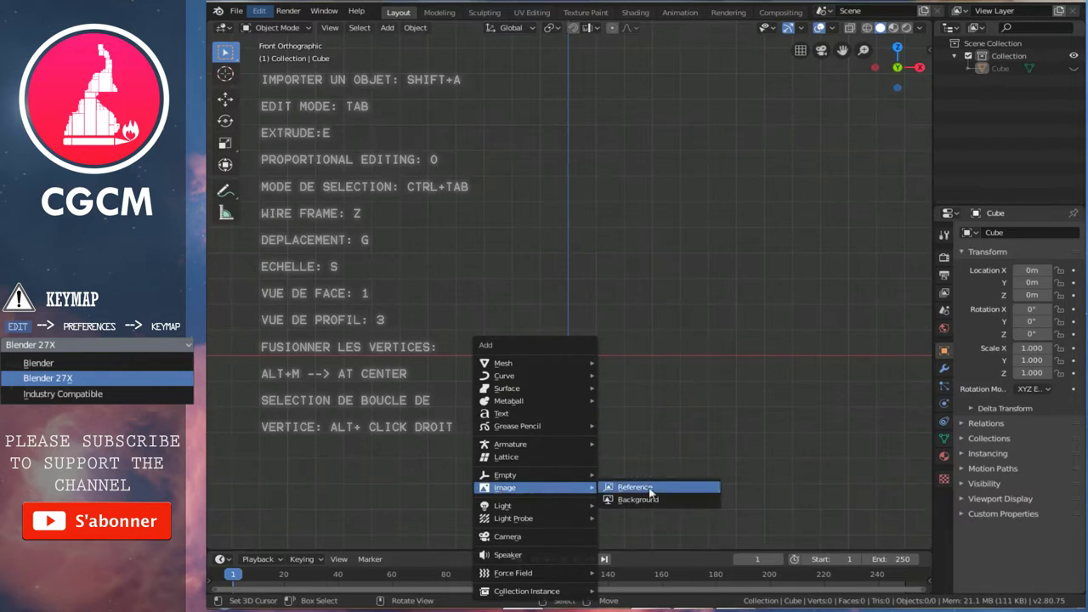
- Add the character picture from the Desktop as a reference image, scaled to 1.586
left_click(649, 491)
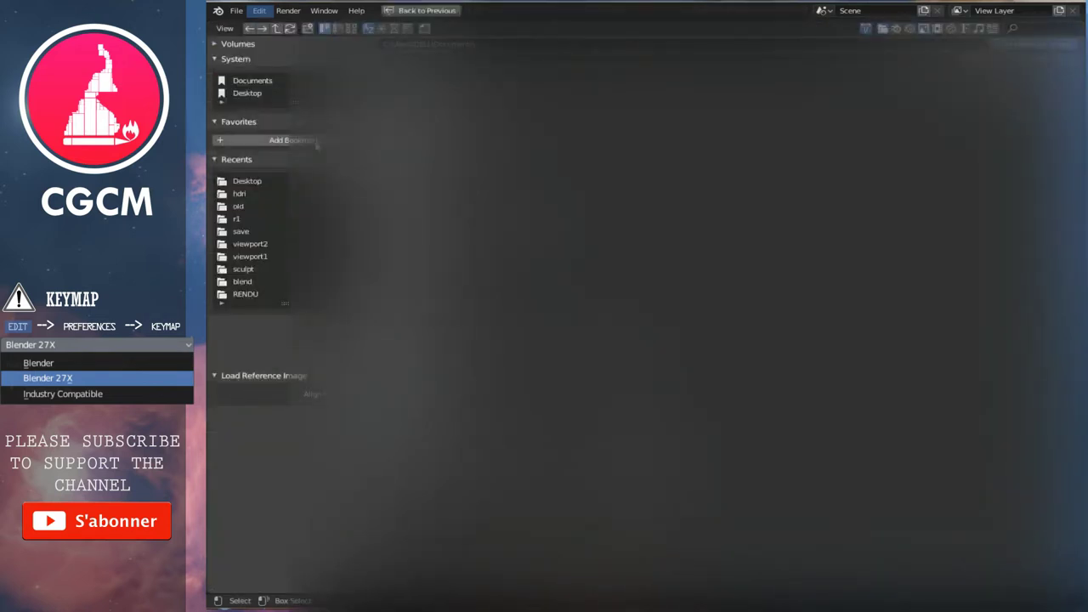
left_click(265, 93)
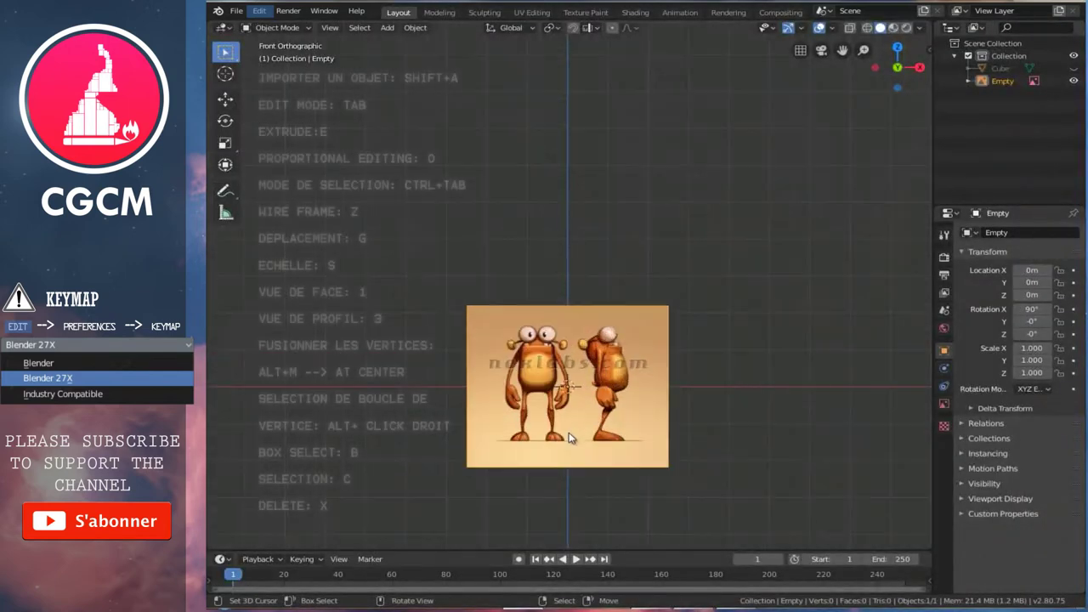
middle_click_drag(614, 476, 611, 413, "shift")
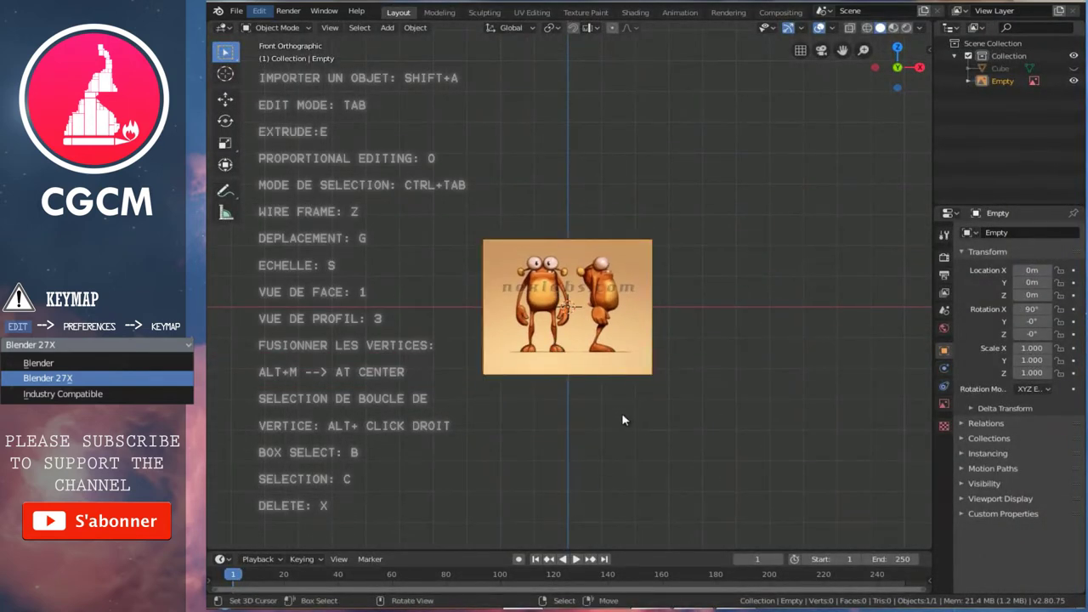
key("s")
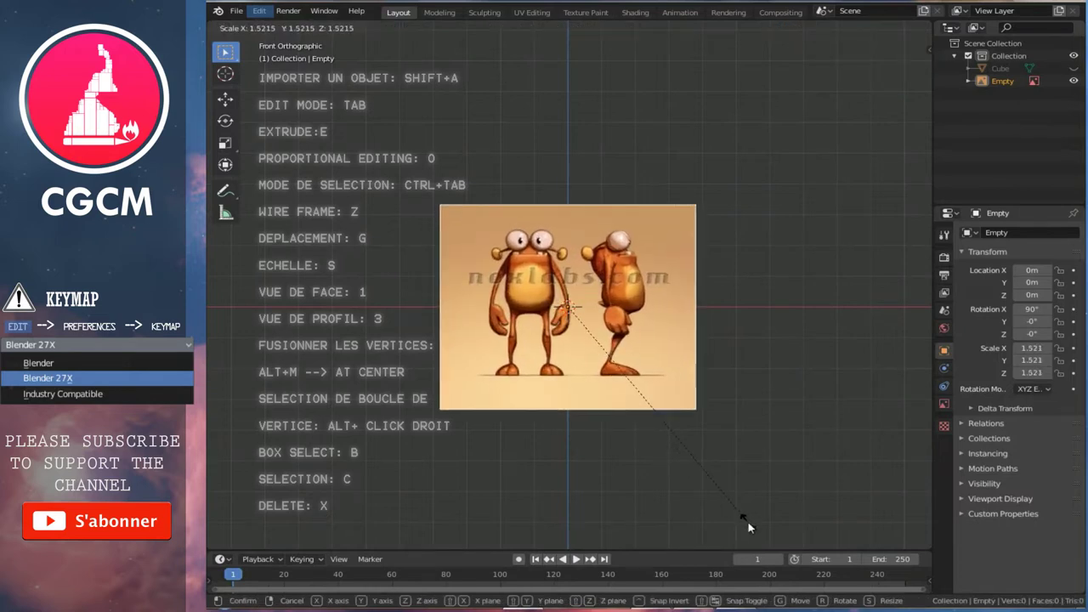
left_click(756, 533)
- Raise the reference image 3.5 m along Z and show its Object Data settings
middle_click_drag(552, 374, 552, 452, "shift")
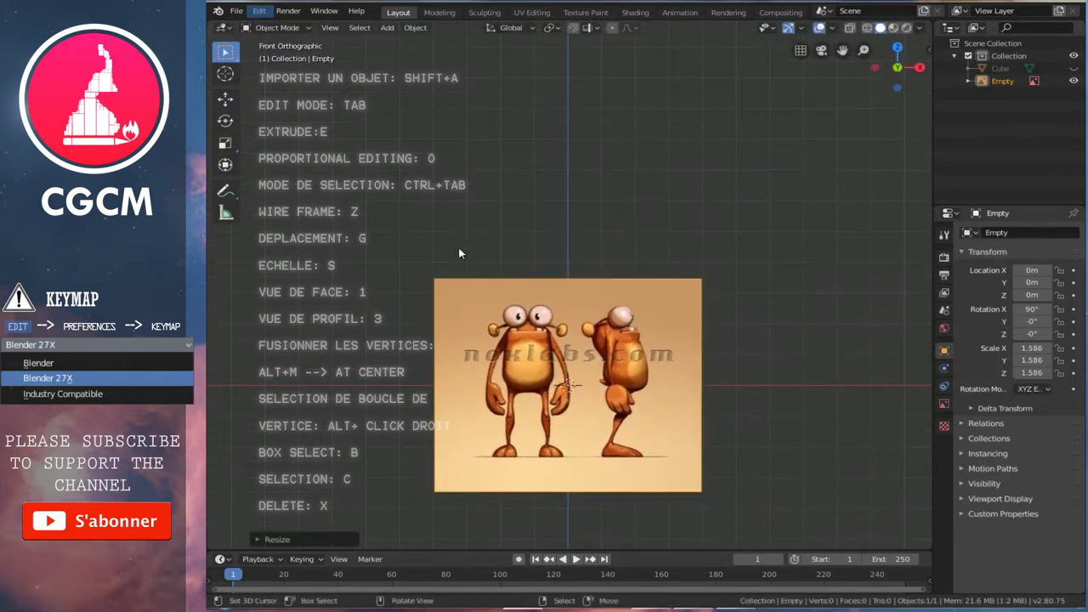
left_click(225, 100)
left_click_drag(571, 339, 581, 227)
scroll(615, 381, "up", 1)
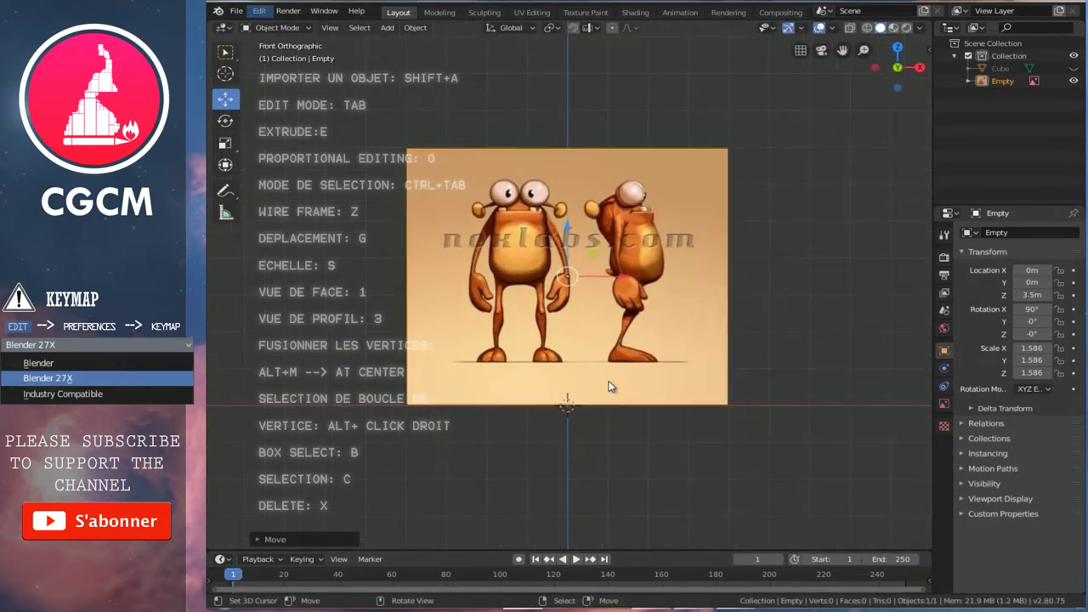
scroll(609, 384, "up", 1)
scroll(609, 387, "up", 1)
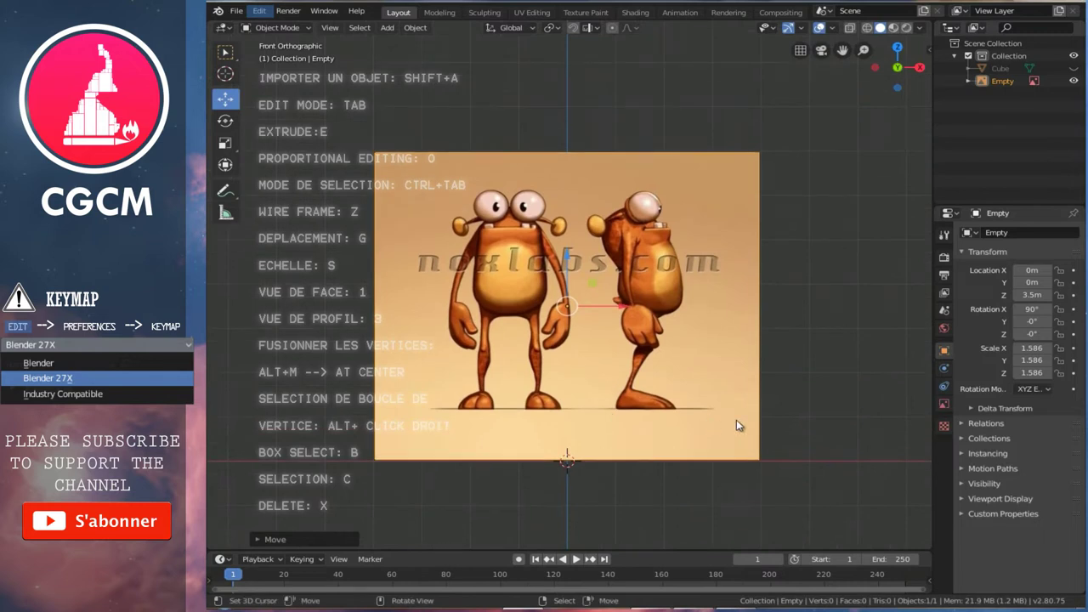
left_click(944, 405)
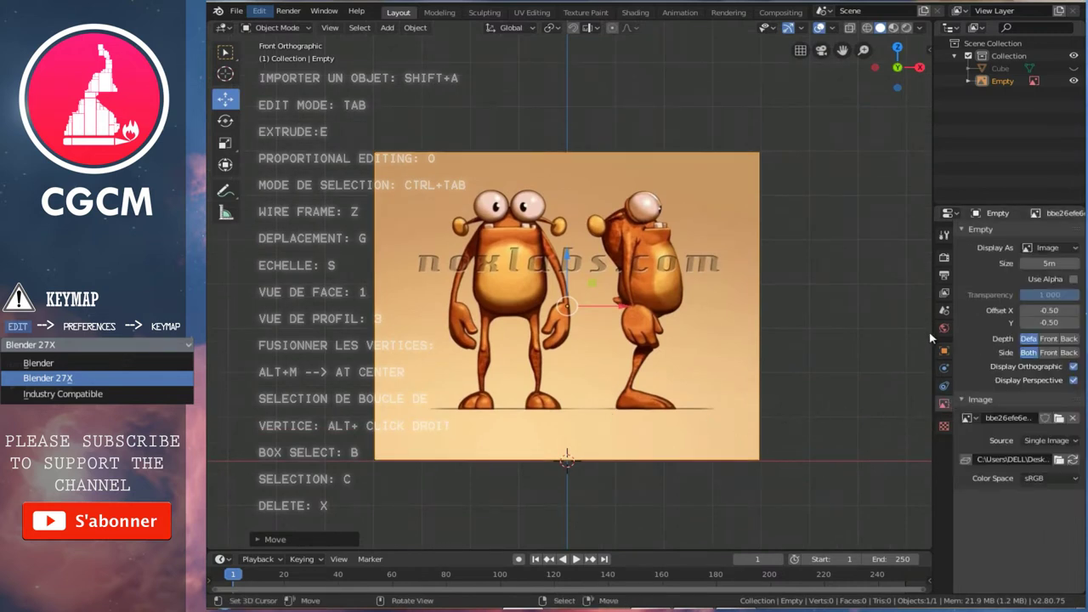
- Enable Use Alpha on the reference image with Transparency 0.454
left_click_drag(932, 340, 891, 353)
left_click(1073, 279)
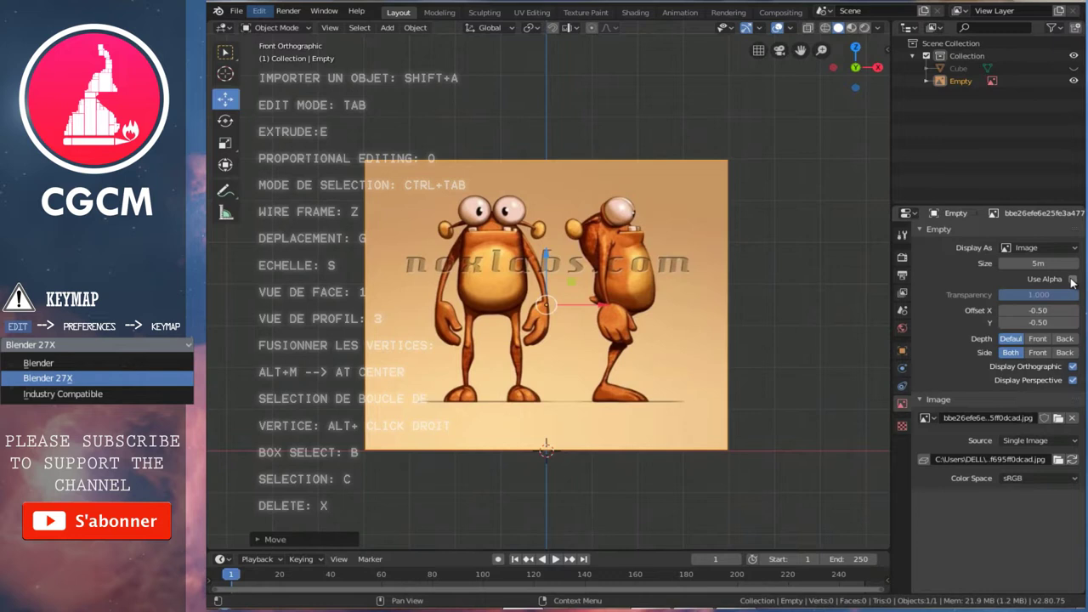
left_click_drag(1053, 297, 986, 299)
- Slide the reference image about 1.2 m along X to centre the front-view character
scroll(601, 331, "up", 1, "ctrl")
scroll(653, 350, "up", 1)
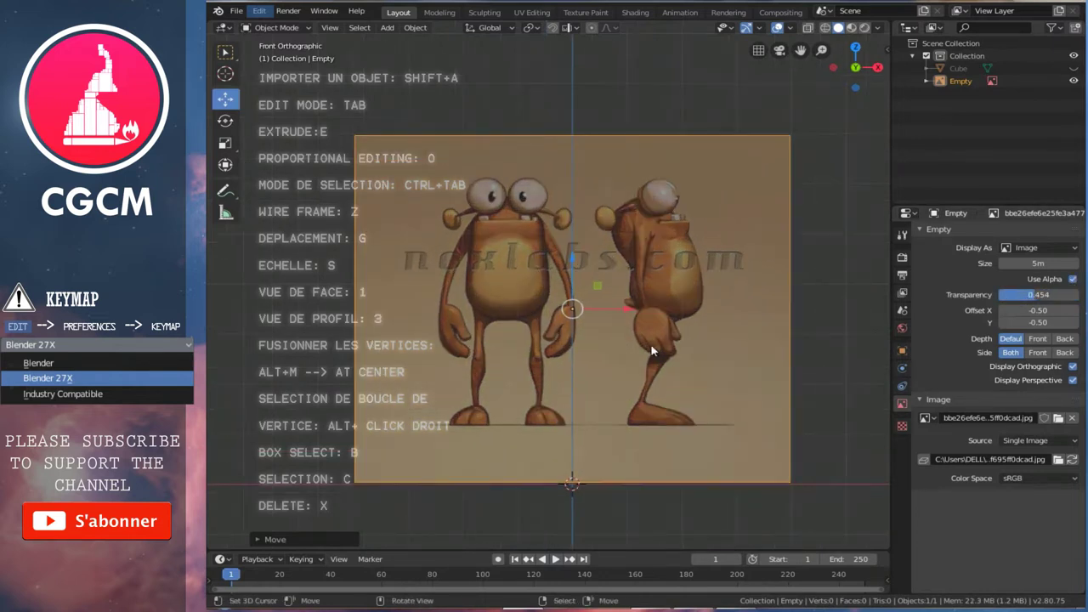
left_click_drag(629, 314, 695, 309)
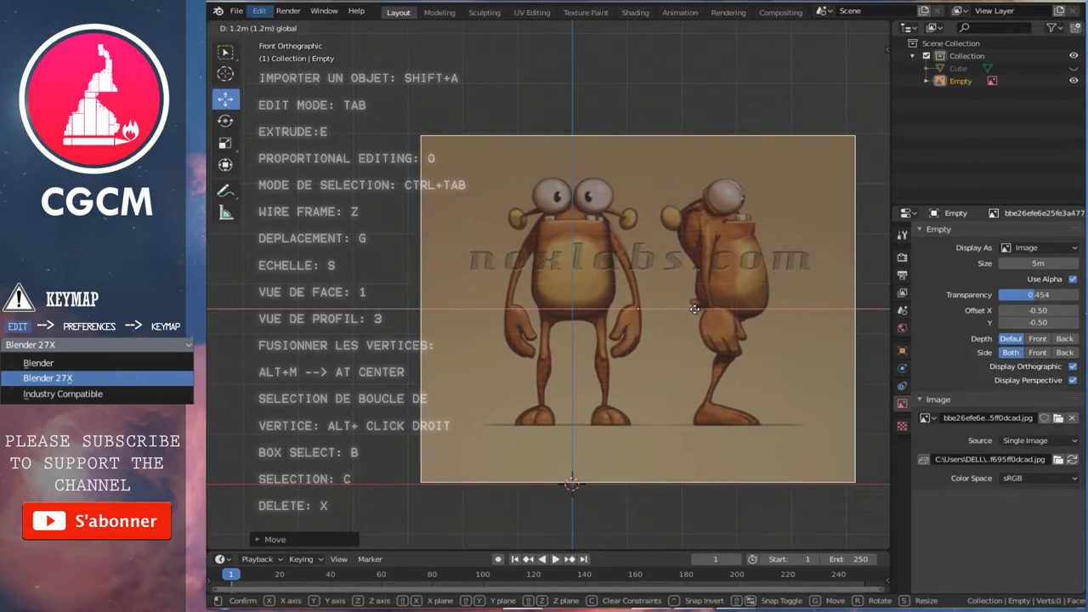
left_click(694, 309)
scroll(654, 334, "up", 1)
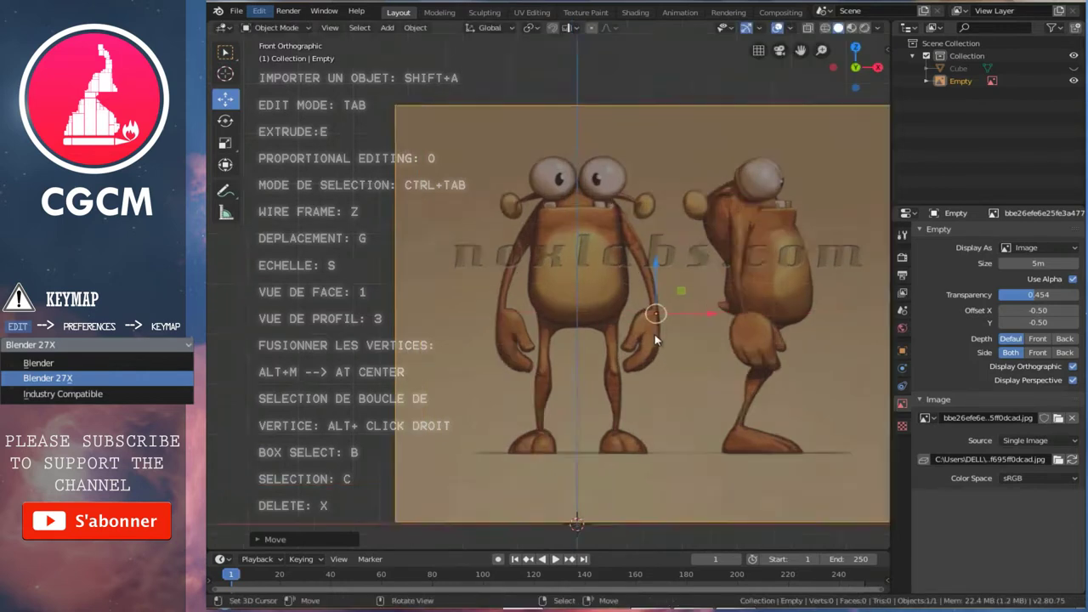
- In side view, duplicate the reference image and rotate it 90° about Z
key("KP_3")
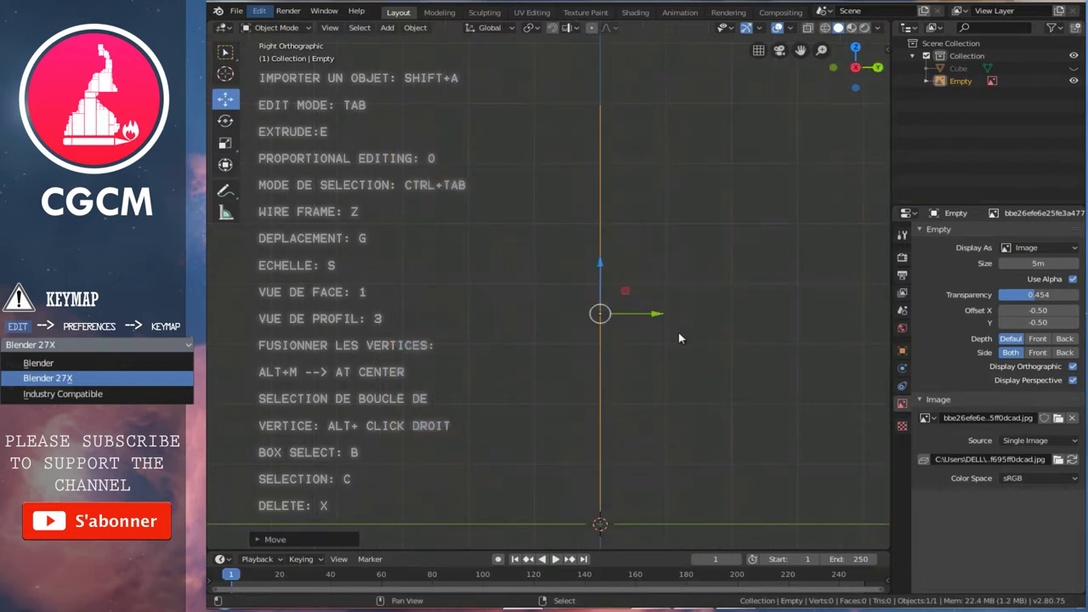
key("shift+d")
right_click(666, 271)
key("r")
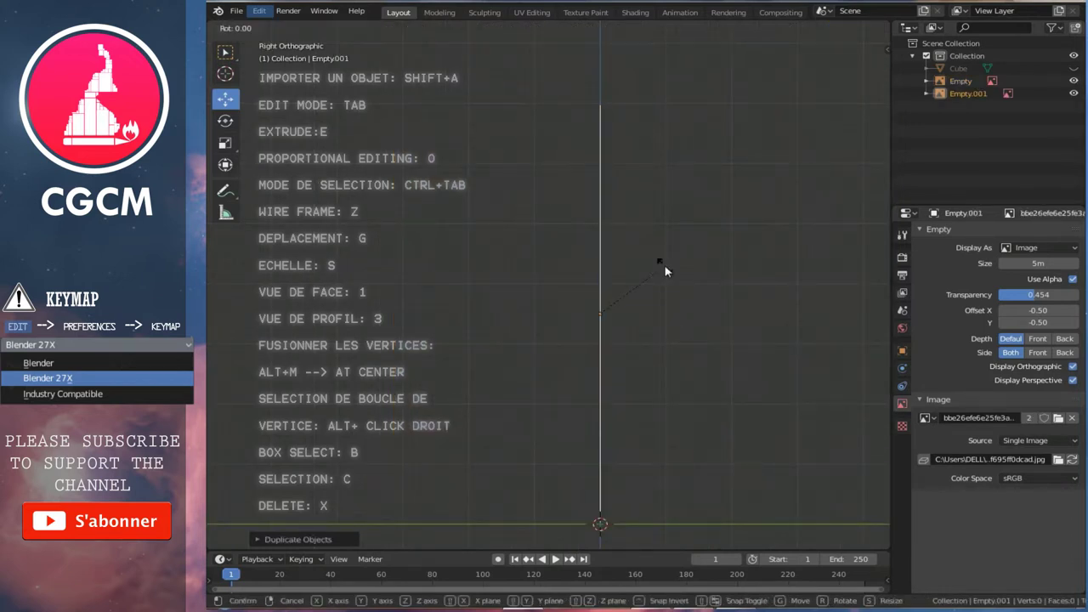
type("z")
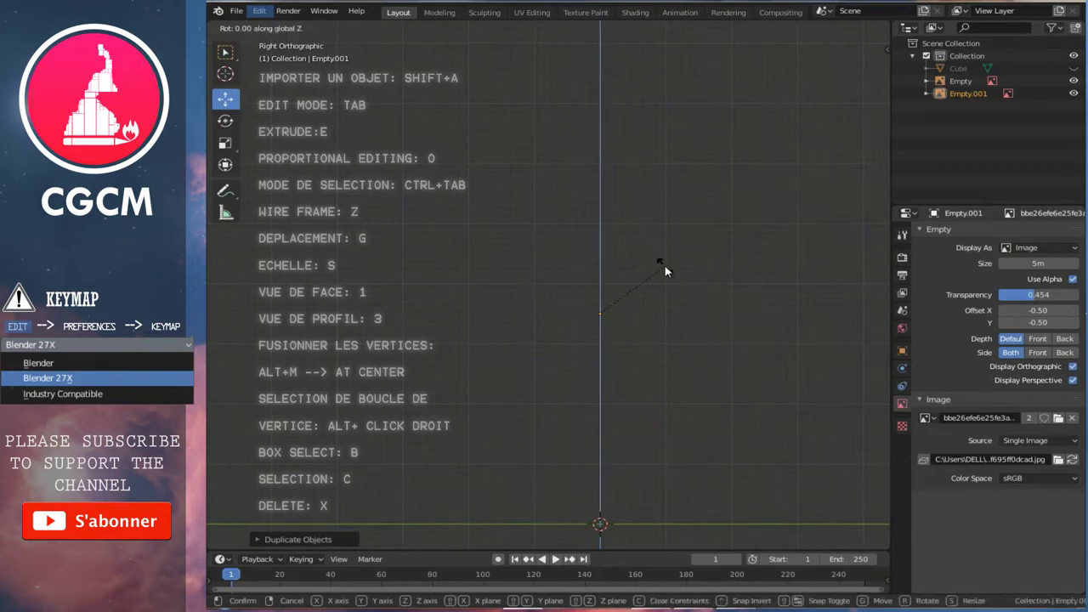
type("90")
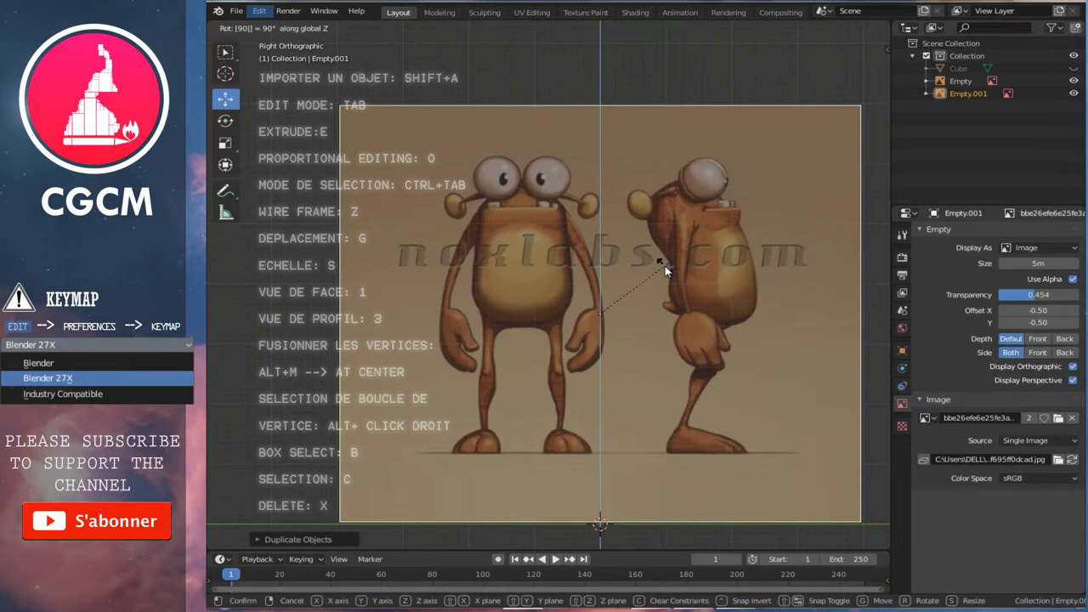
key("Return")
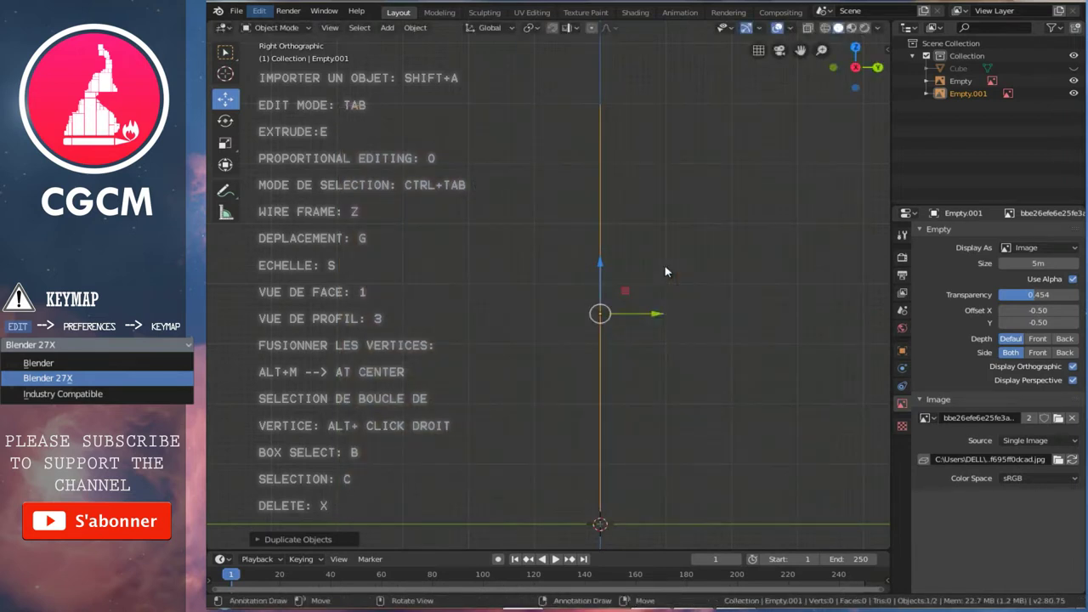
key("r")
type("z")
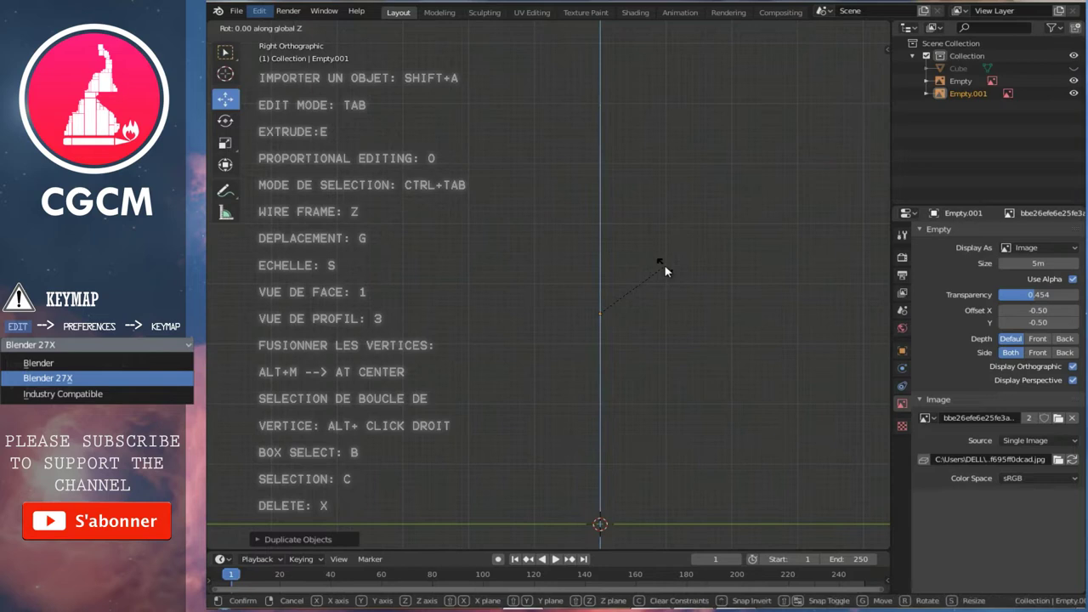
type("90")
key("Return")
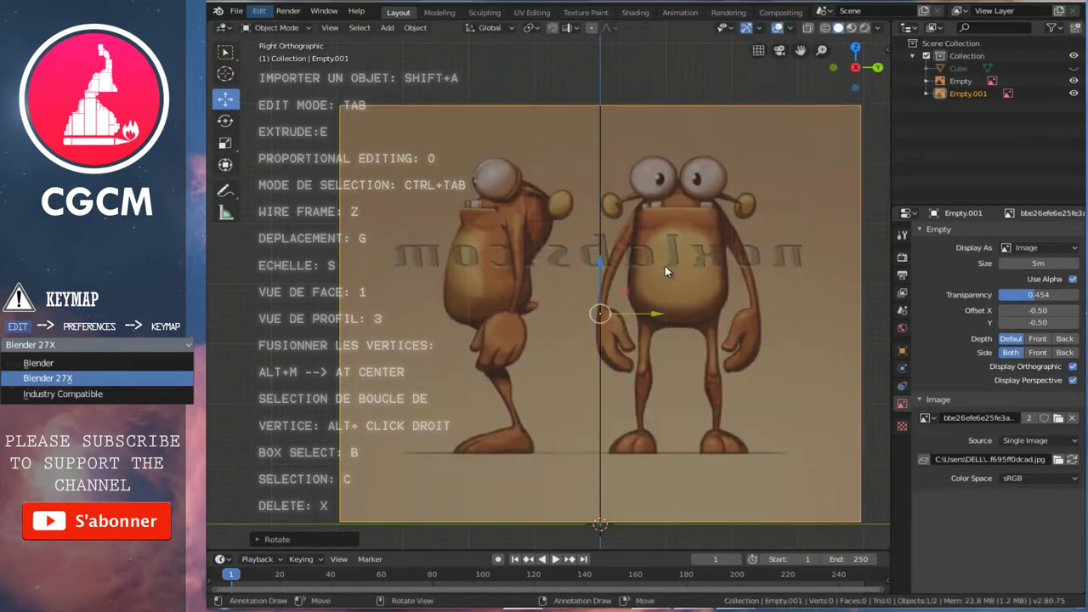
- Slide the side reference about 1.56 m along Y to centre the profile, then check from the front
mouse_move(656, 317)
left_mouse_down()
mouse_move(777, 314)
mouse_move(761, 315)
left_mouse_up()
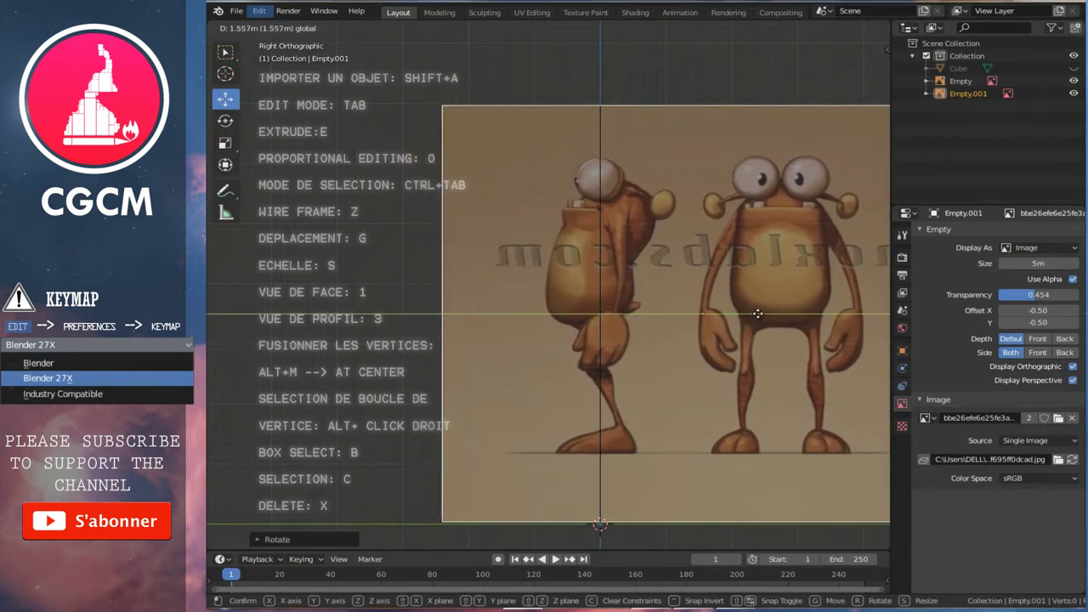
left_click_drag(760, 315, 637, 323)
key("KP_1")
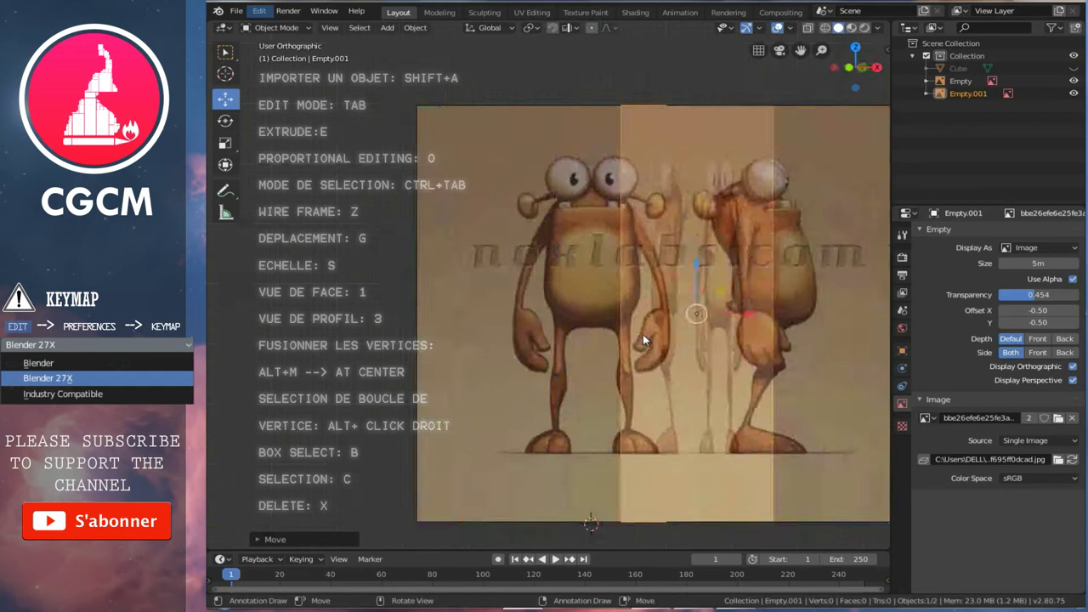
scroll(621, 323, "up", 1, "ctrl")
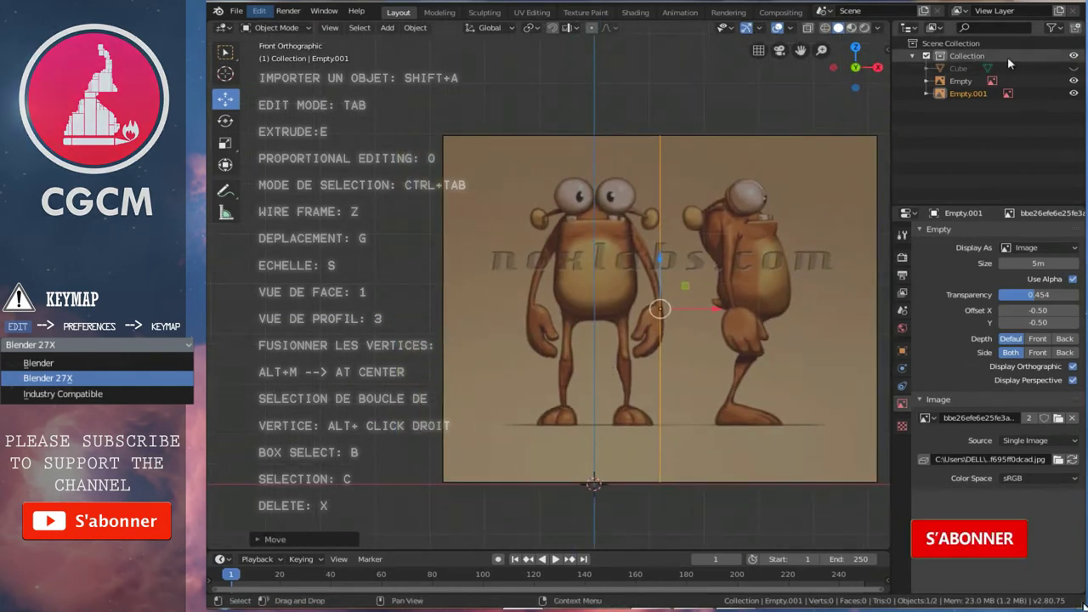
- Unhide the cube and rename it 'body'
left_click(1073, 68)
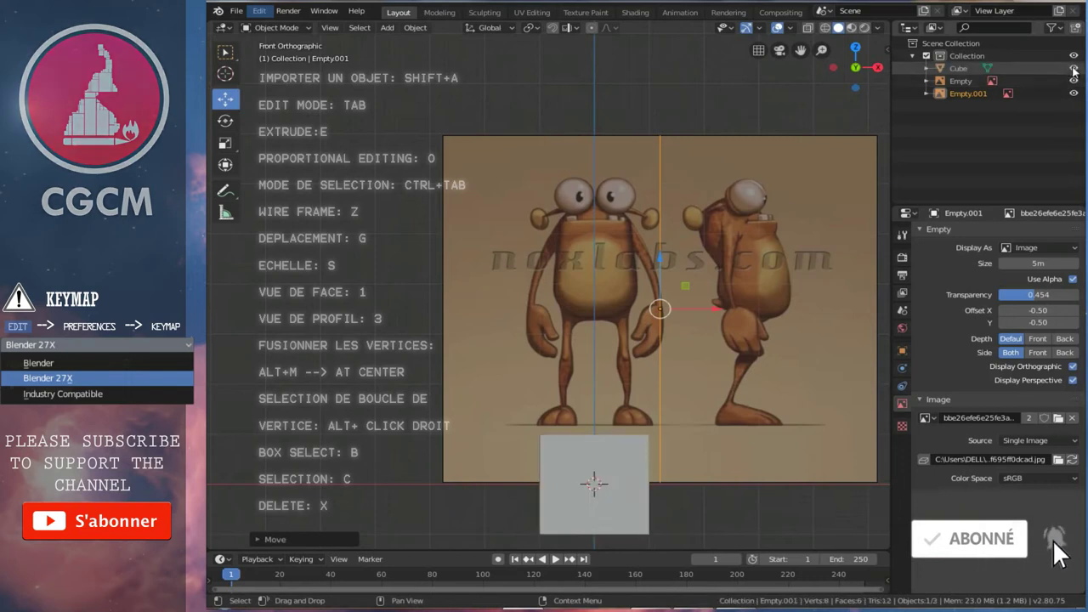
left_click(959, 68)
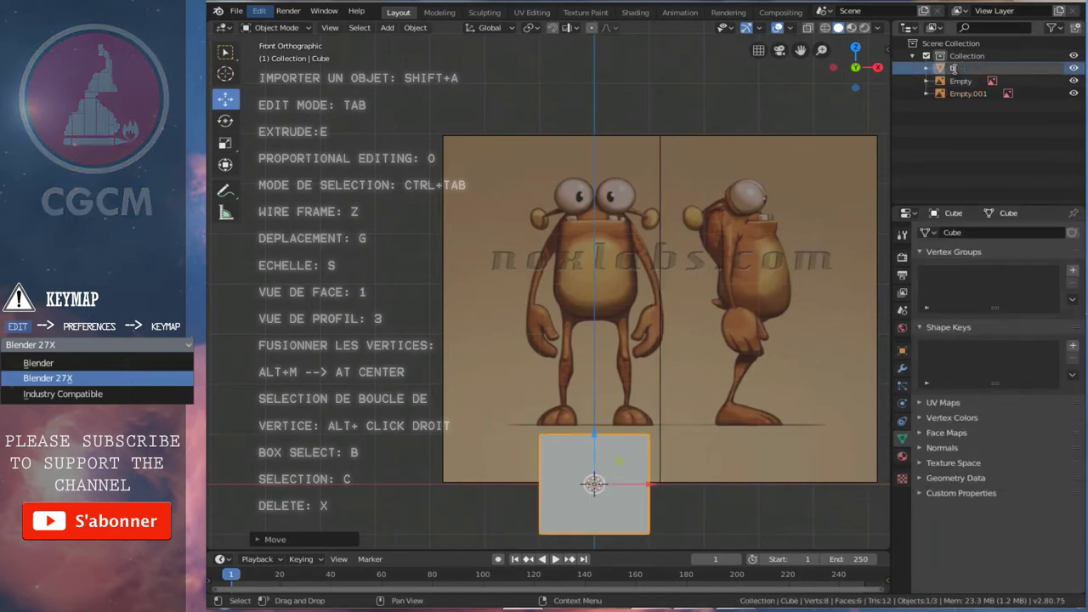
type("ody")
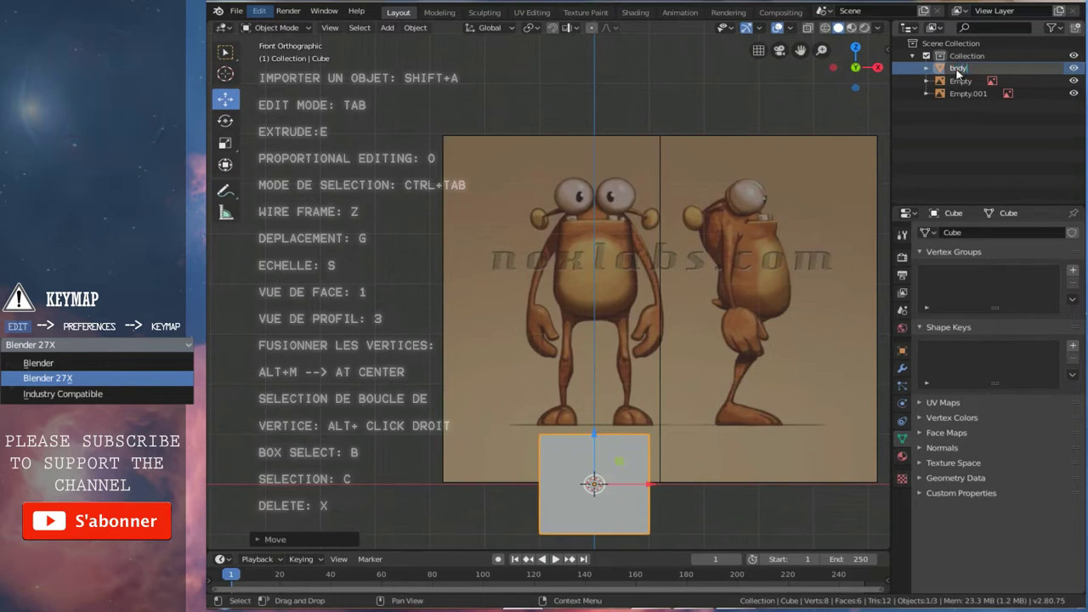
key("Return")
- Raise the body about 1.74 m onto the character's torso
middle_click_drag(663, 352, 664, 289, "shift")
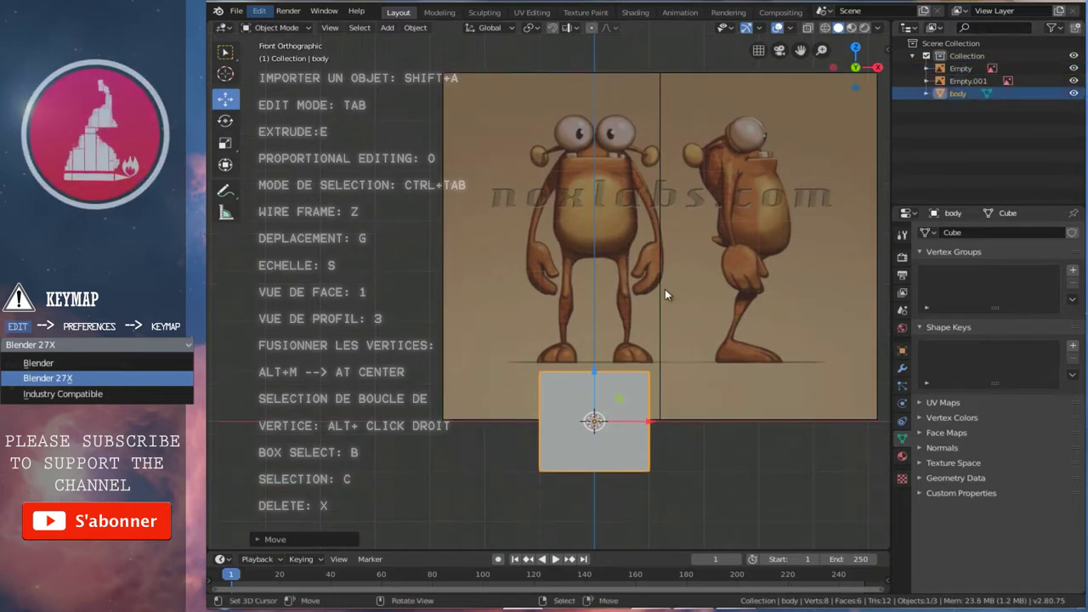
middle_click_drag(595, 319, 595, 382, "shift")
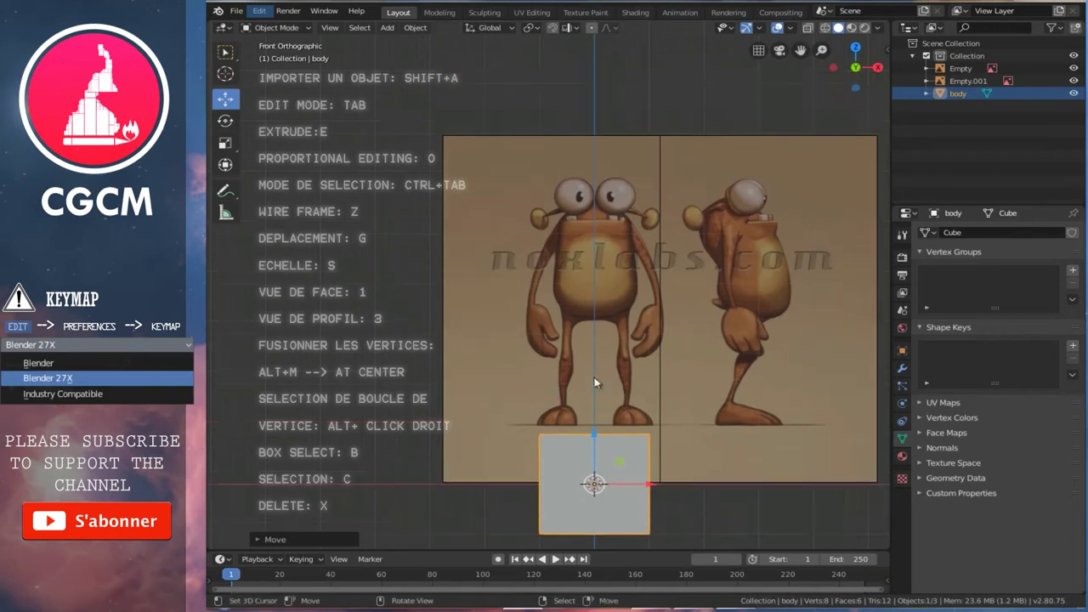
key("g")
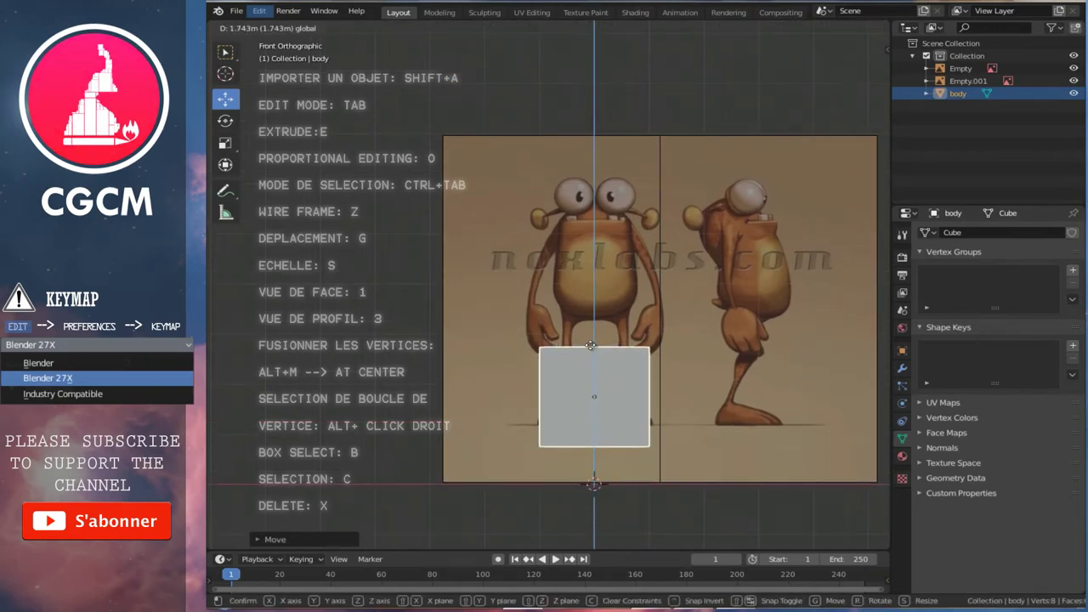
left_click(573, 302)
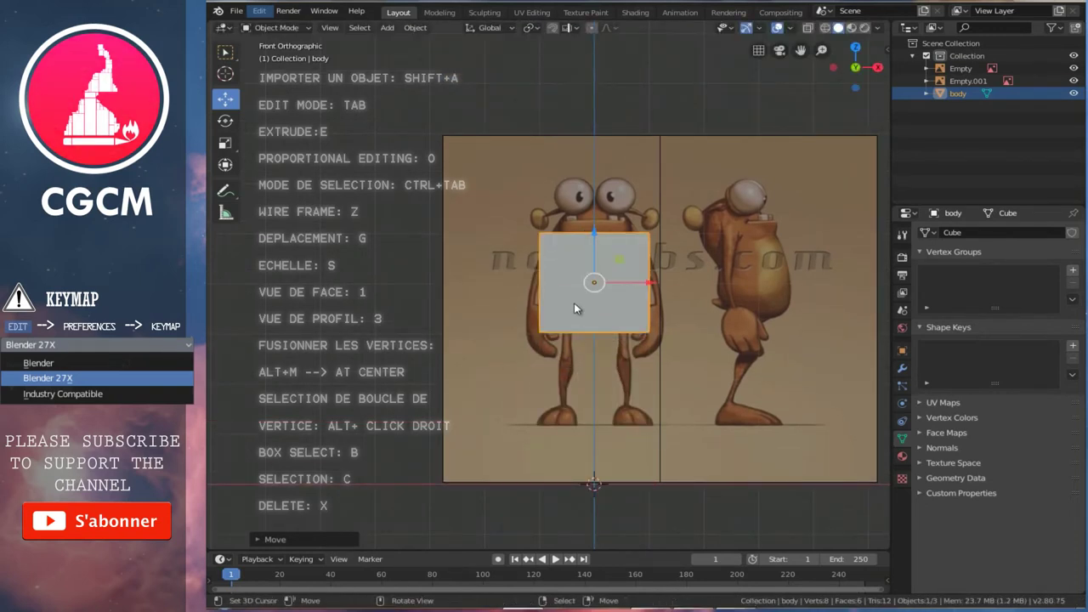
scroll(574, 302, "up", 3)
scroll(574, 303, "up", 1)
scroll(604, 343, "up", 1)
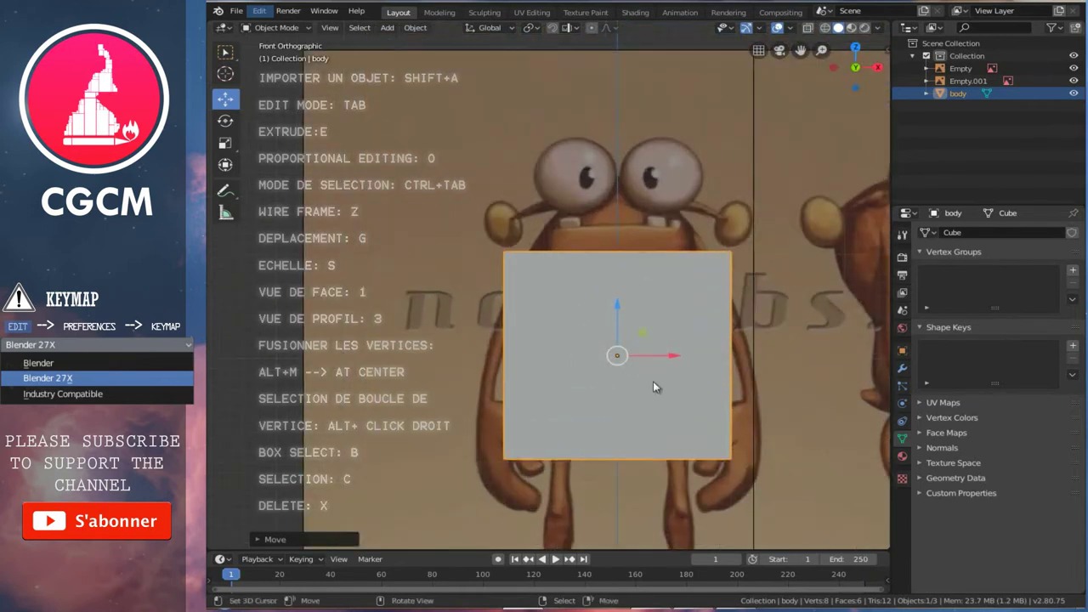
- Enter Edit Mode on the body with X-ray on and drag it up along Z
key("Tab")
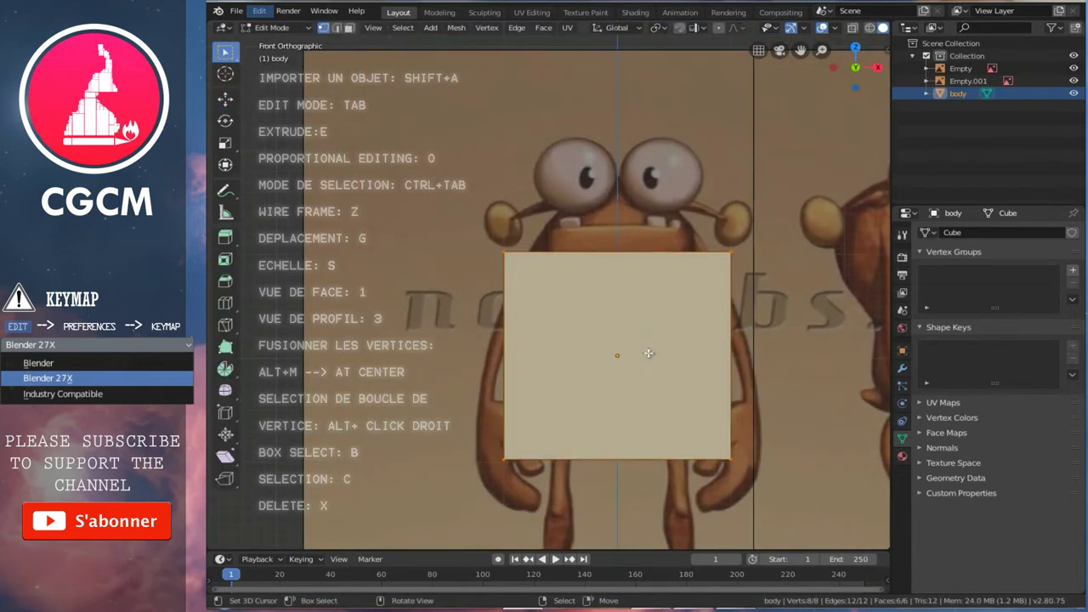
scroll(648, 358, "up", 1)
key("z")
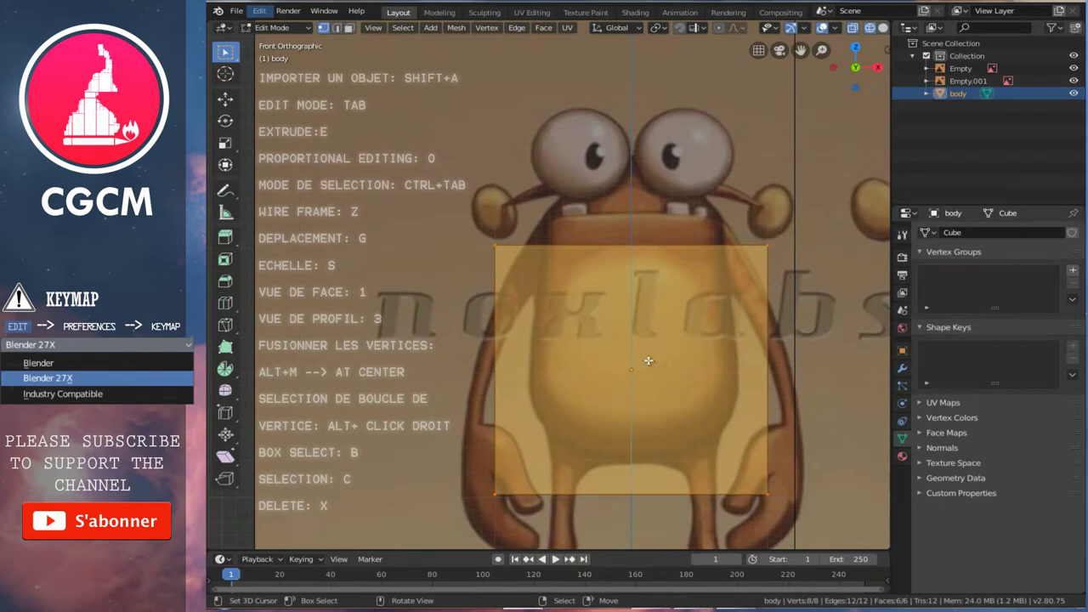
left_click(226, 101)
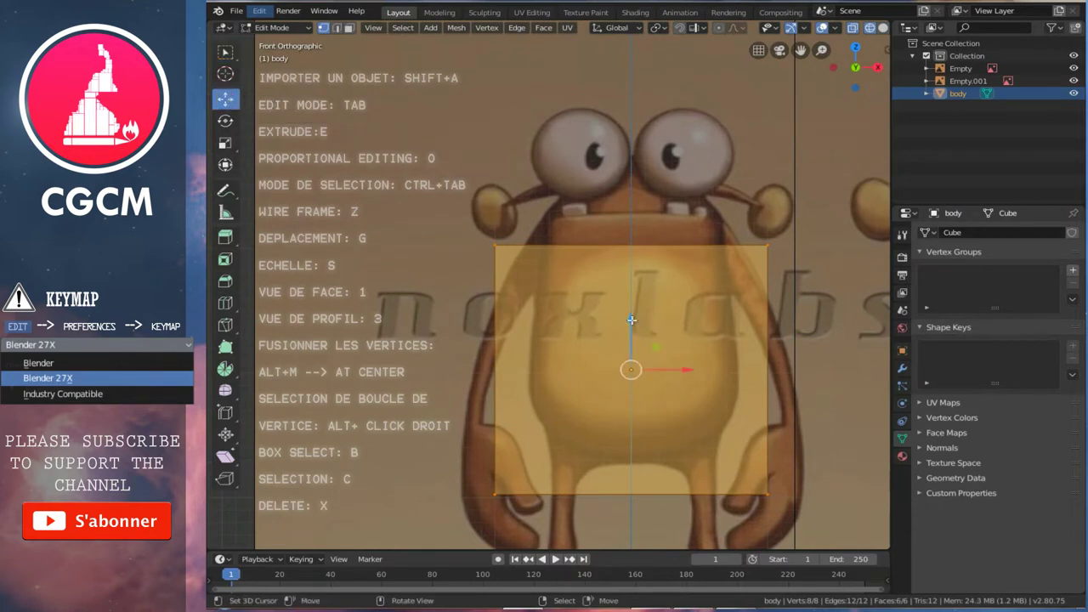
left_click_drag(632, 319, 629, 291)
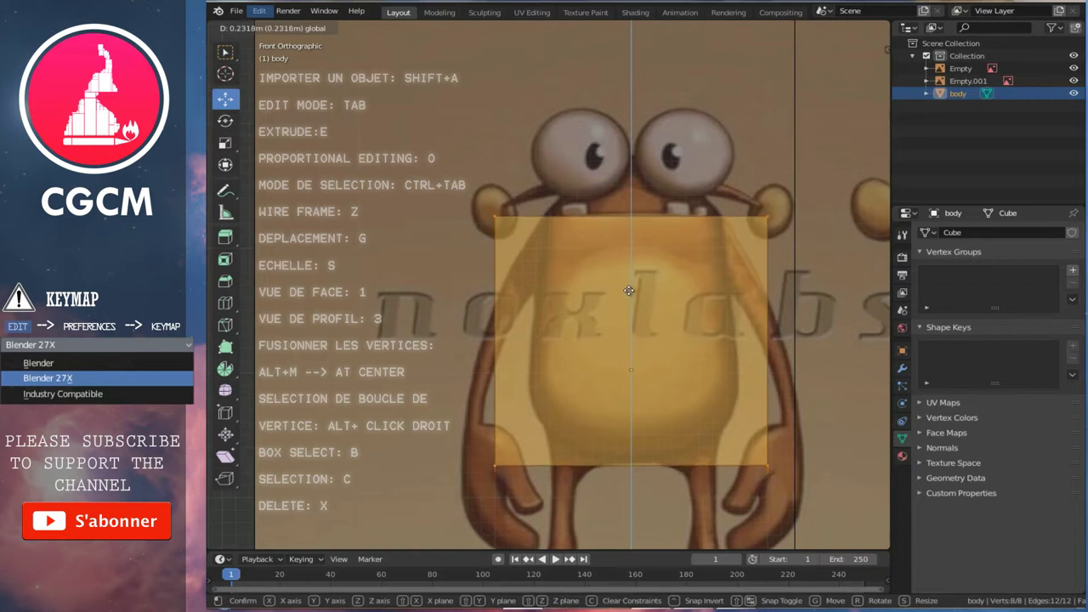
- Raise the body's top face to eye level and add a centred vertical loop cut
left_click_drag(629, 291, 628, 285)
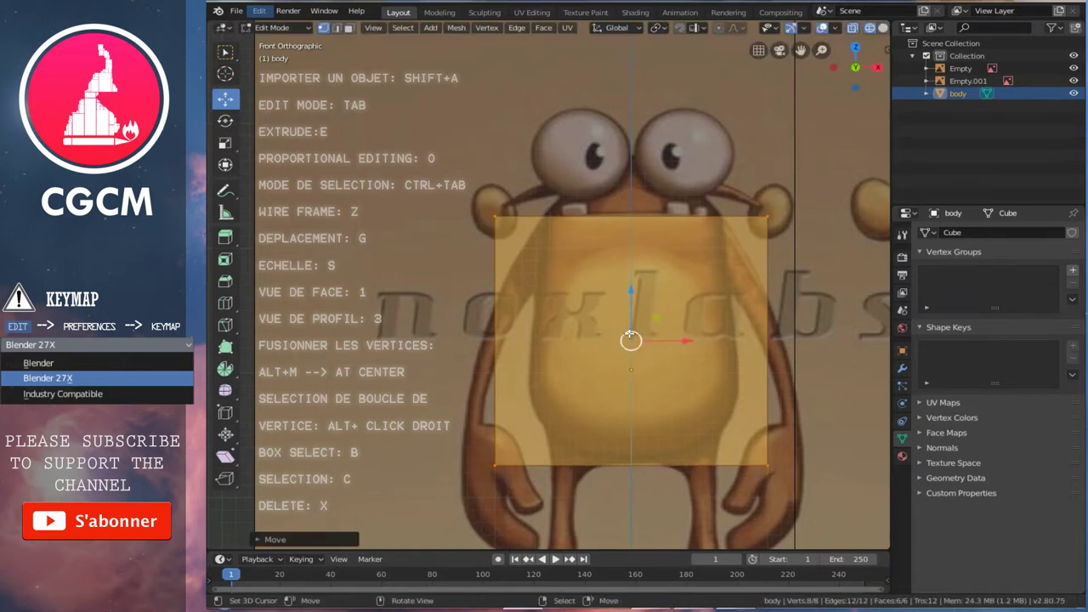
left_click(495, 218)
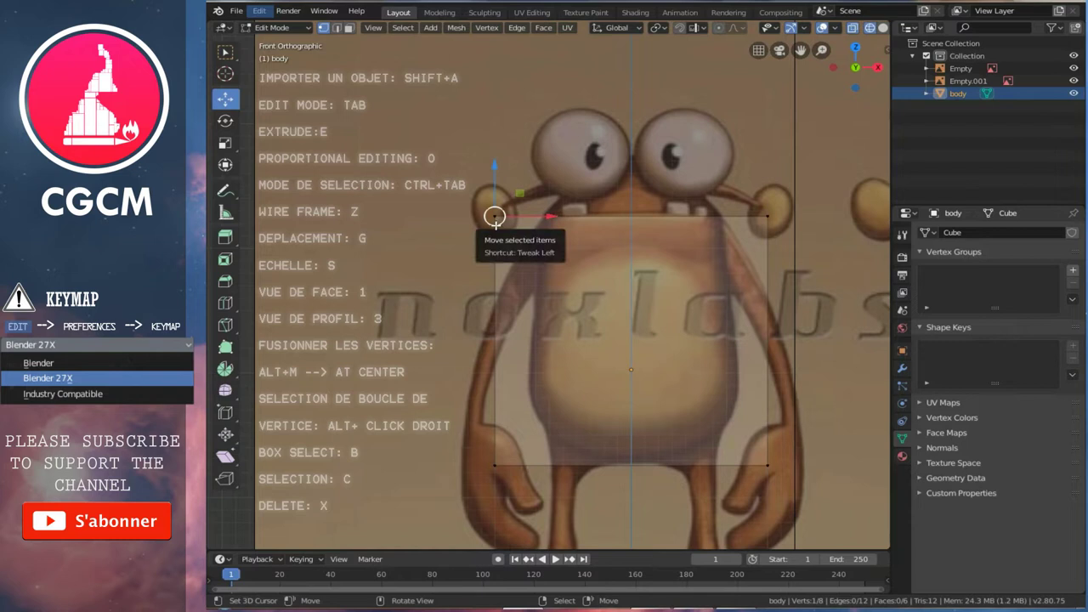
left_click_drag(425, 183, 825, 253)
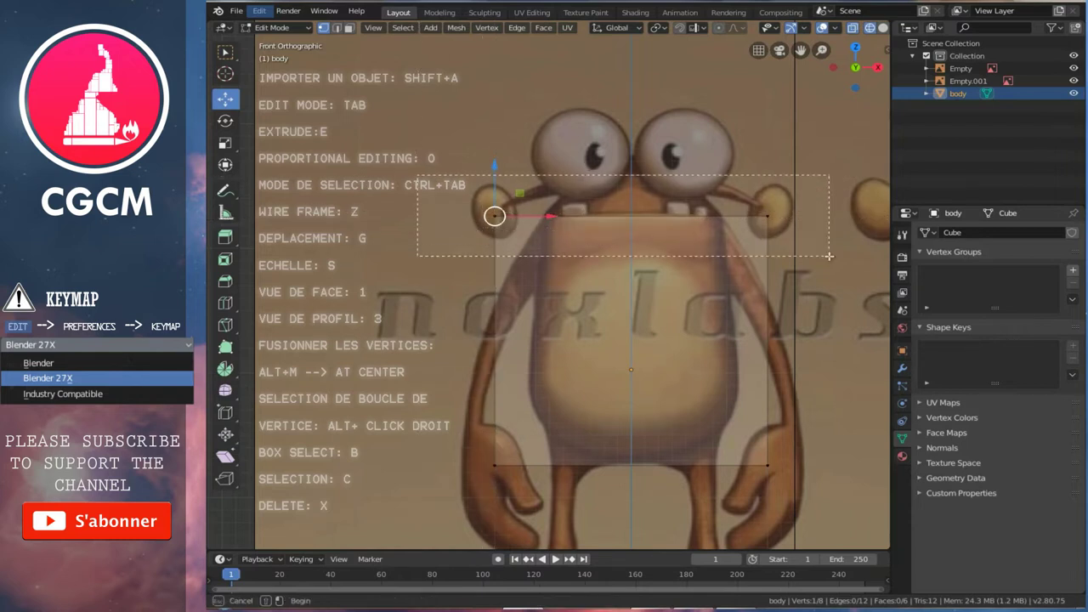
left_click_drag(627, 167, 634, 105)
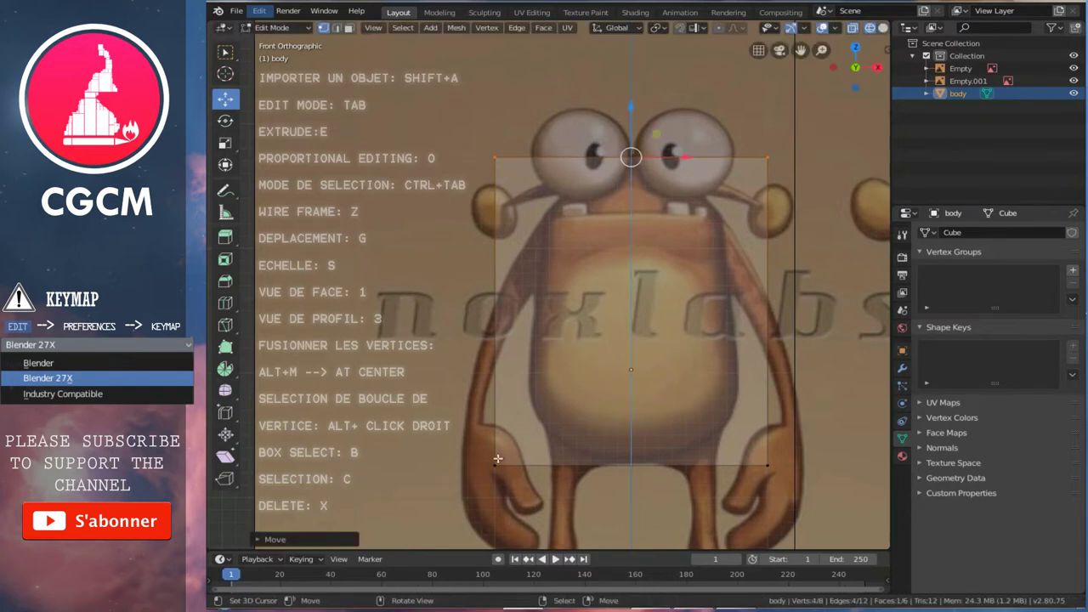
key("ctrl+r")
left_click(641, 470)
right_click(642, 470)
- Pull the right-side vertices inward along X to the torso width
left_click(768, 158)
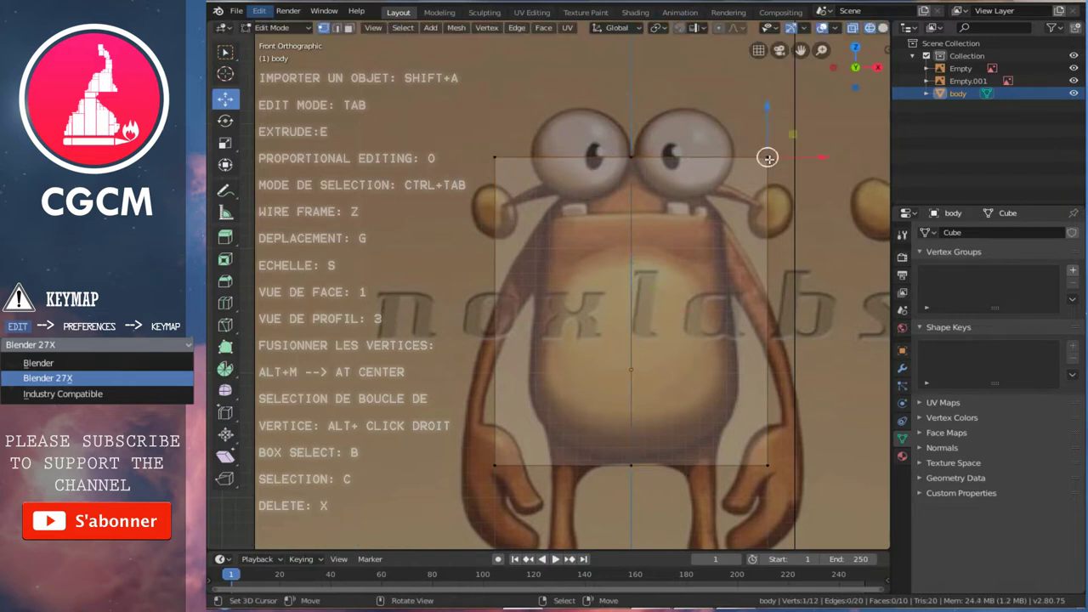
key("b")
left_click_drag(728, 116, 772, 479)
left_click_drag(804, 492, 804, 490)
left_click_drag(820, 312, 790, 320)
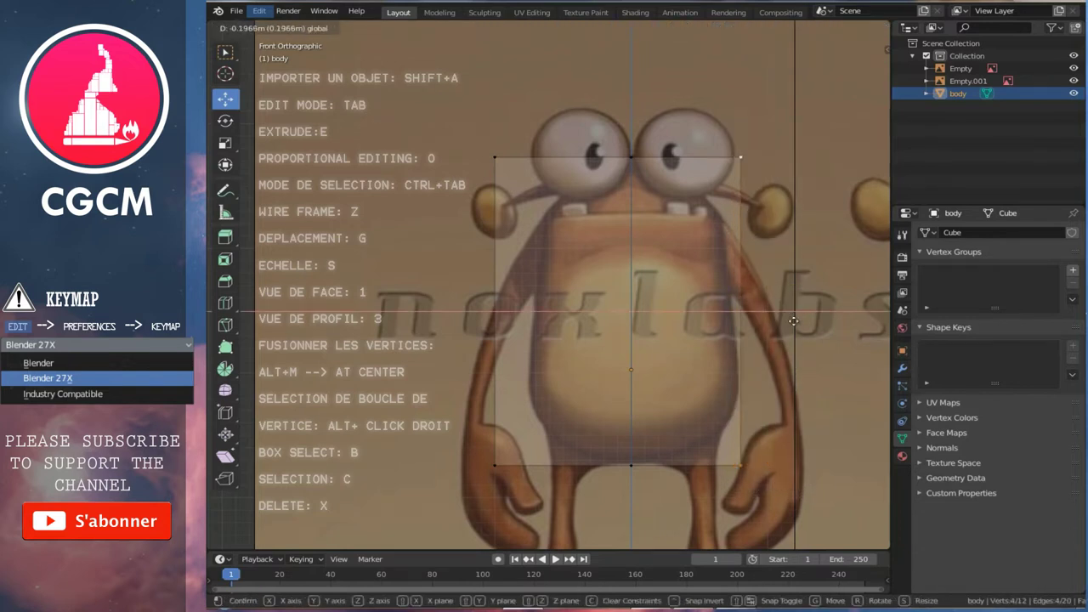
left_click_drag(790, 320, 792, 319)
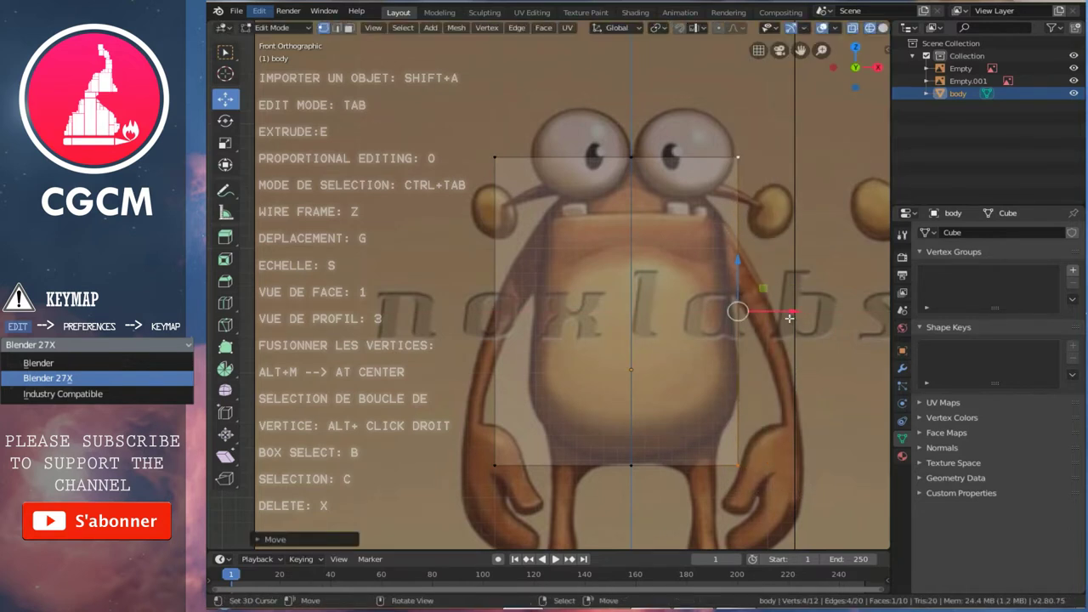
- In side view, move the left vertex column inward along Y to the torso outline
key("KP_3")
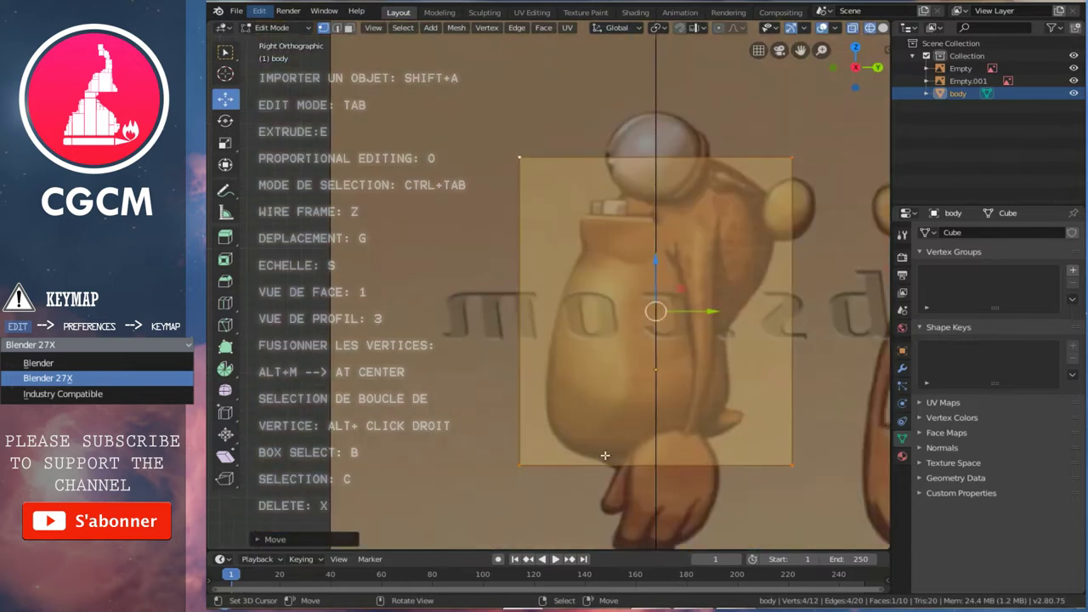
left_click(518, 466)
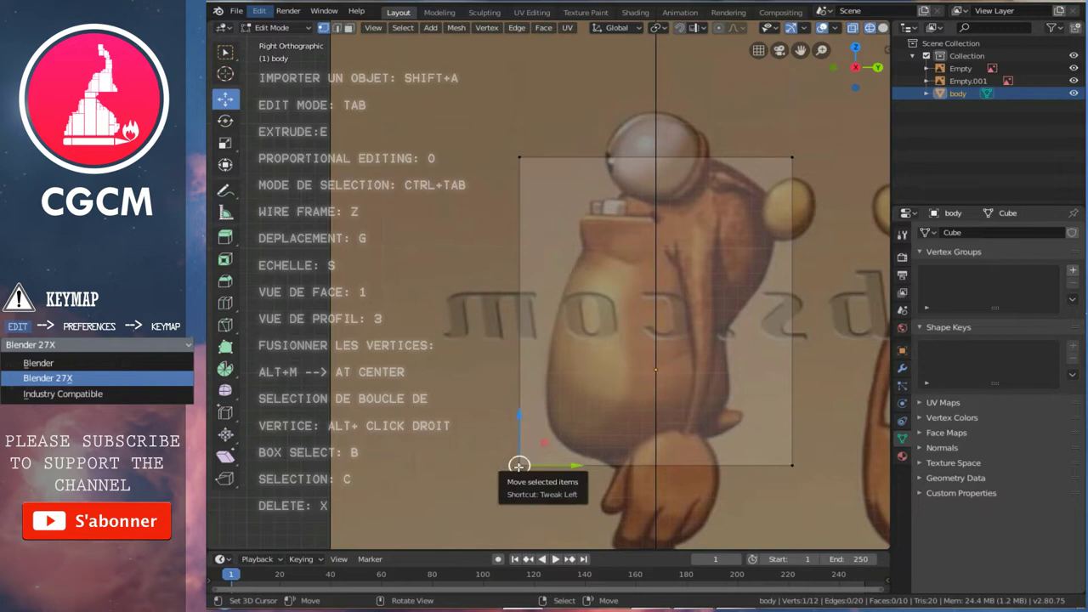
left_click_drag(469, 182, 583, 461)
left_click_drag(459, 101, 578, 468)
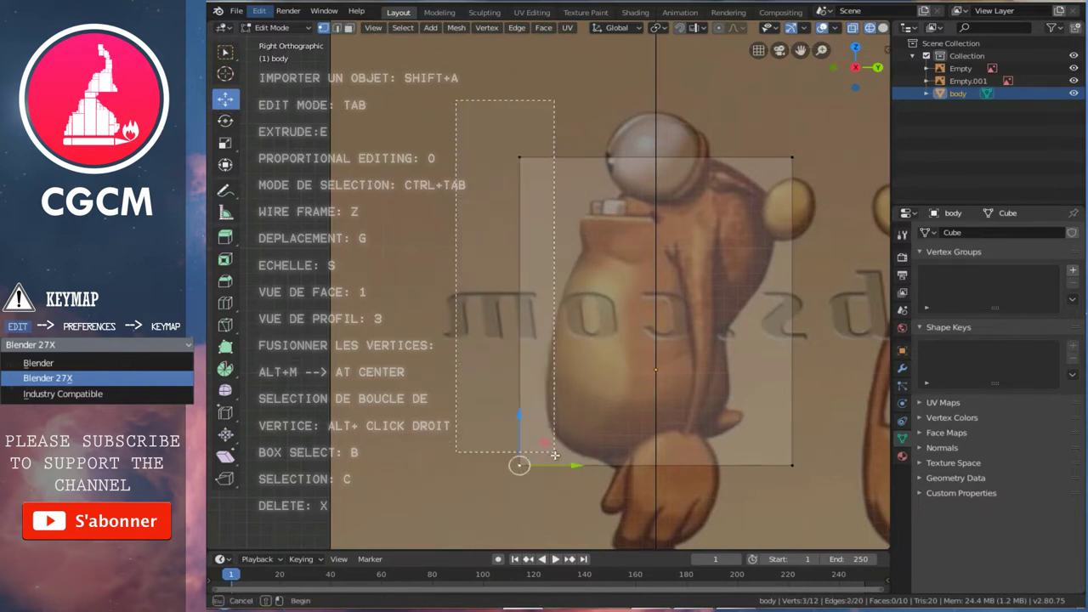
left_click_drag(570, 311, 600, 305)
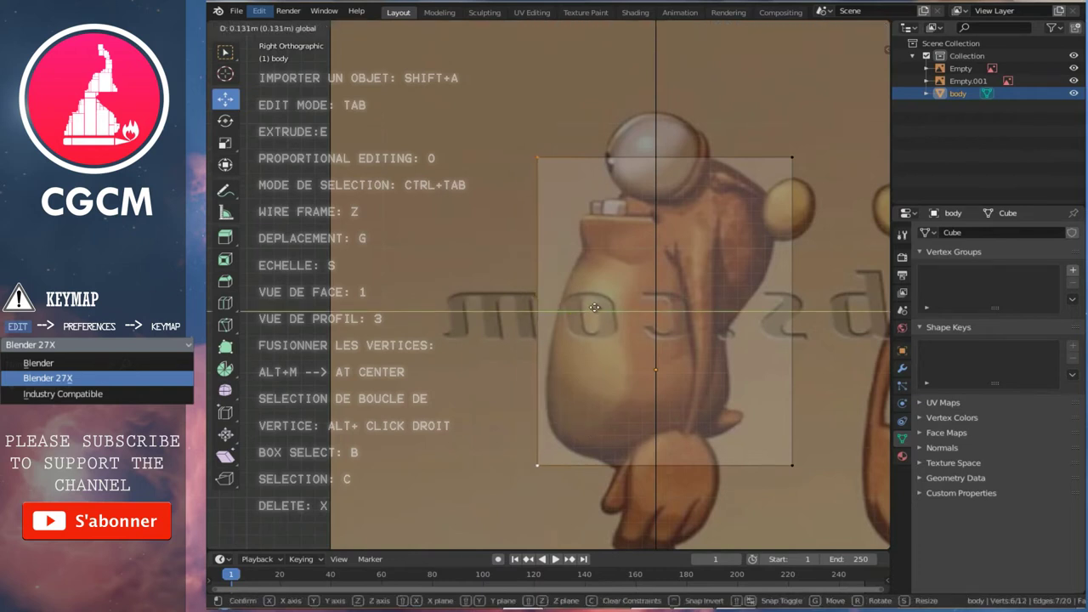
left_click(600, 305)
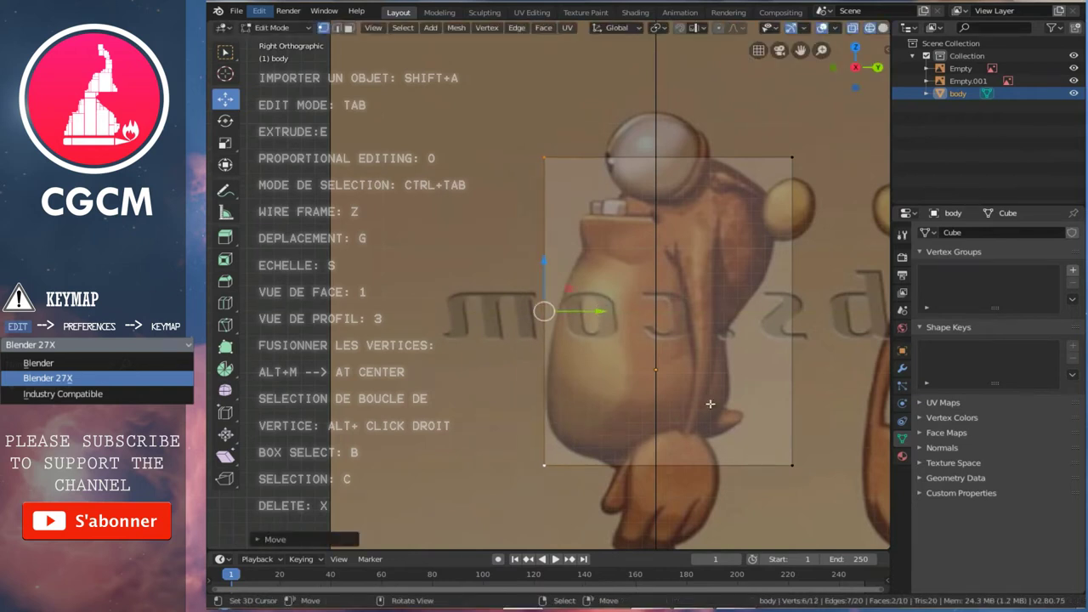
- Move the right vertex column inward to match the side-profile torso
right_click(793, 465)
key("b")
left_click_drag(761, 111, 812, 493)
left_click_drag(847, 309, 827, 310)
- Add a horizontal loop cut at mid-torso and fit its end vertex to the outline
key("ctrl+r")
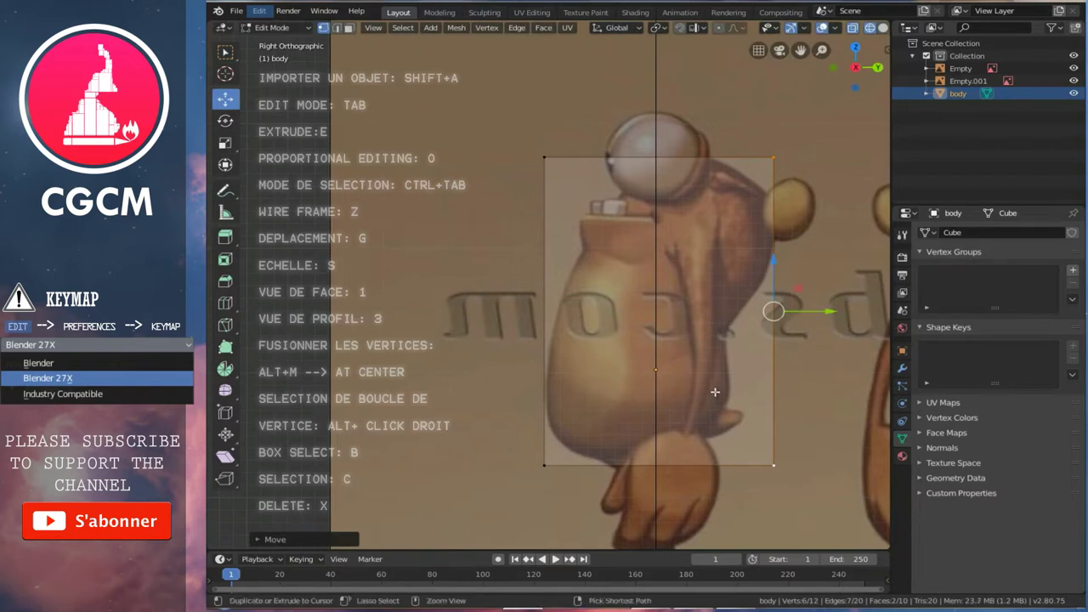
left_click(751, 348)
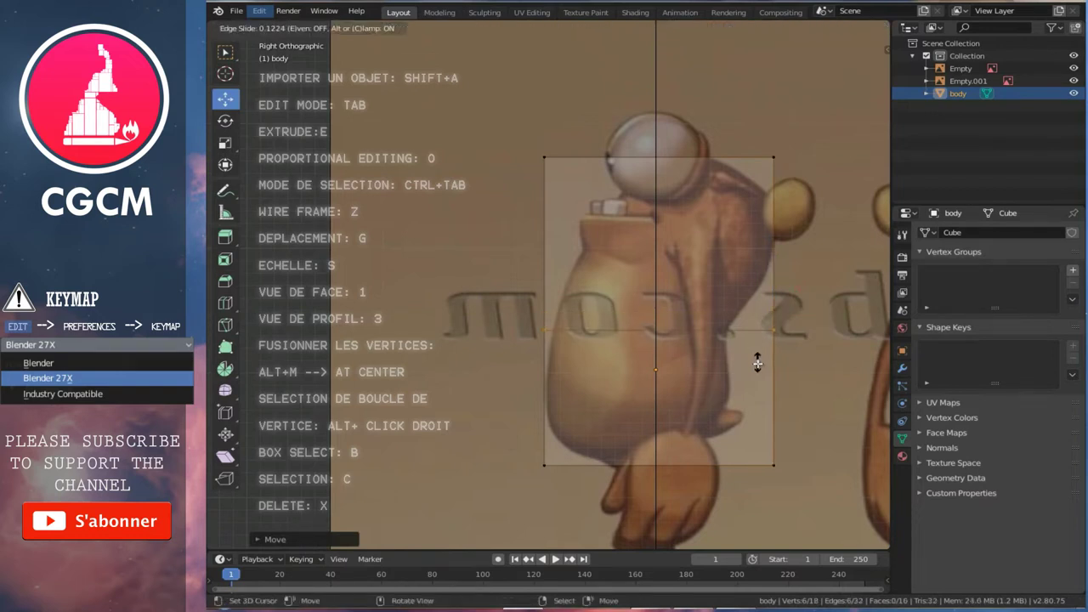
left_click(759, 363)
left_click(775, 335)
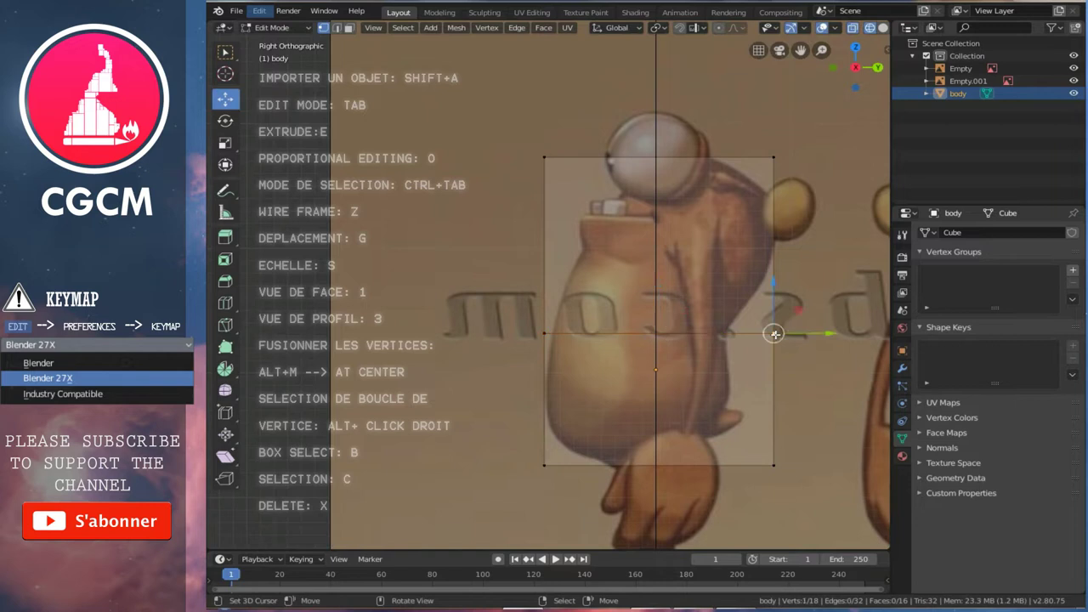
left_click_drag(833, 333, 777, 334)
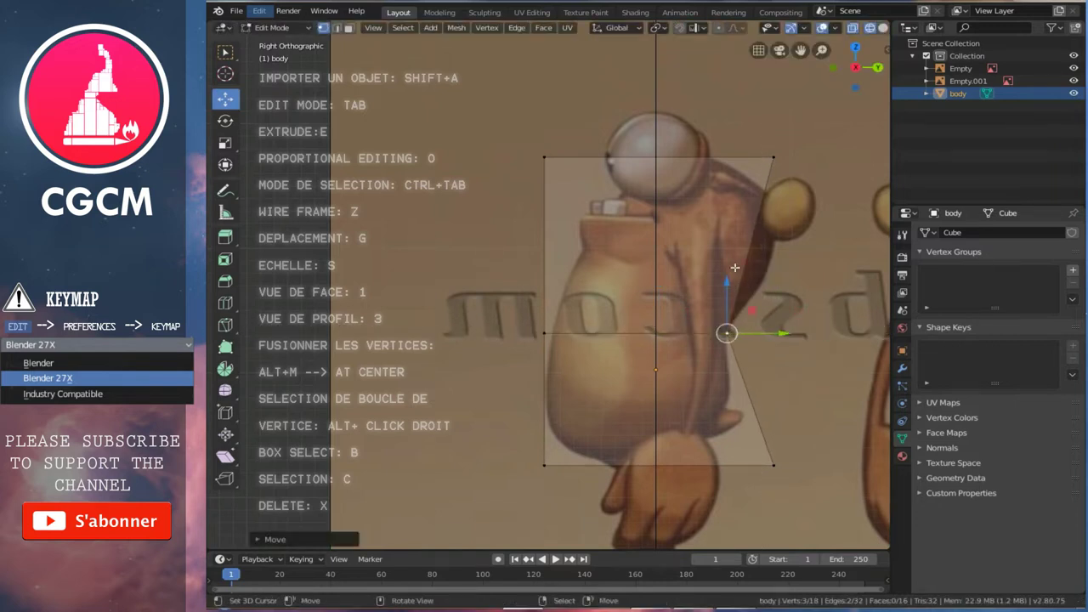
- Add an upper-chest loop cut and move both its end vertices onto the silhouette
key("ctrl+r")
left_click(724, 207)
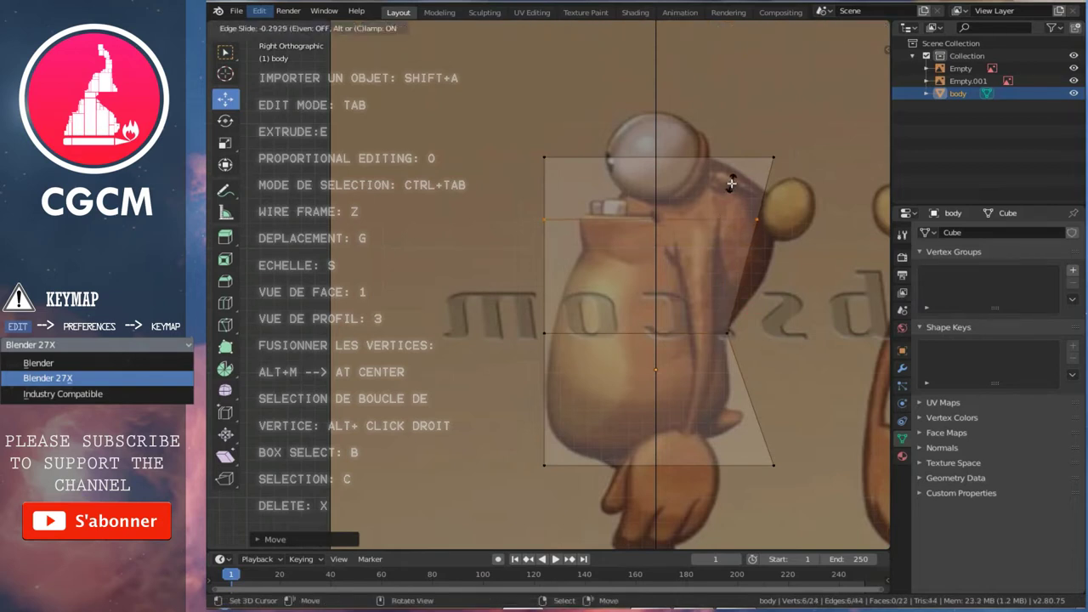
left_click(731, 182)
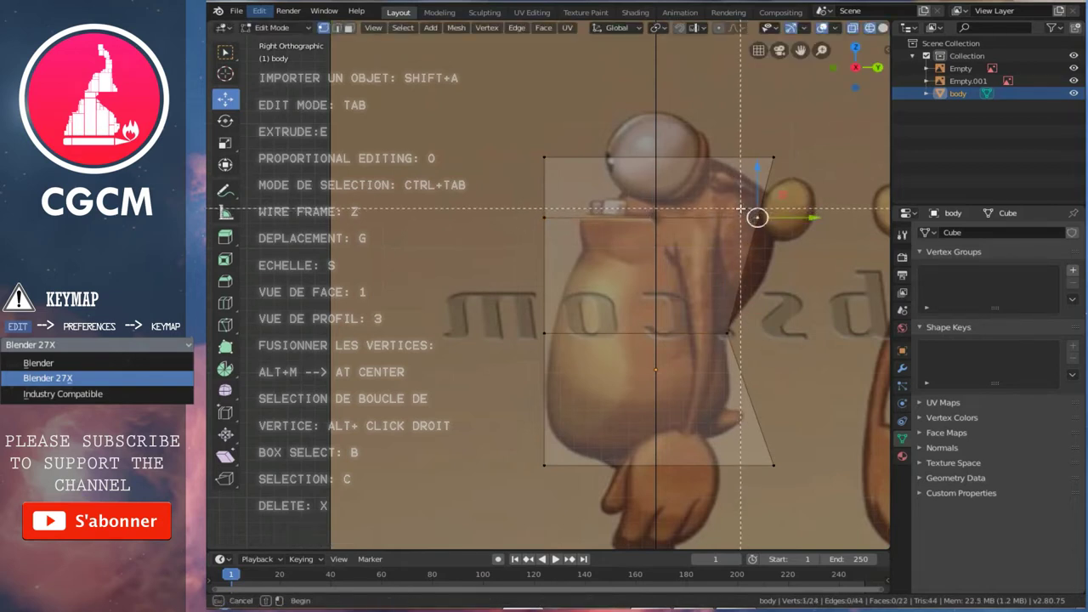
left_click_drag(814, 218, 833, 222)
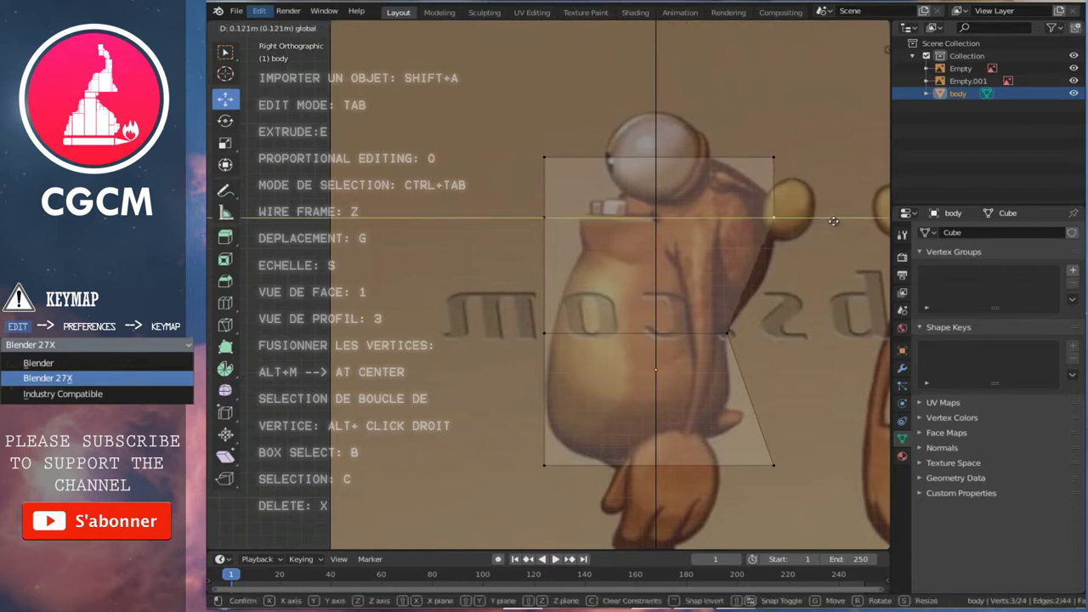
left_click(834, 222)
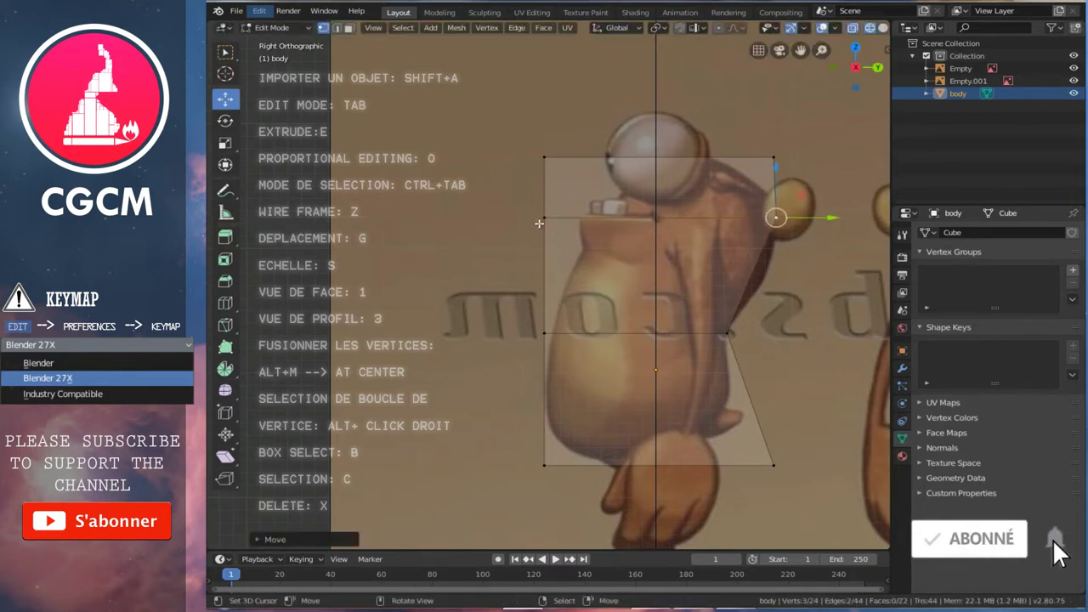
right_click(544, 216)
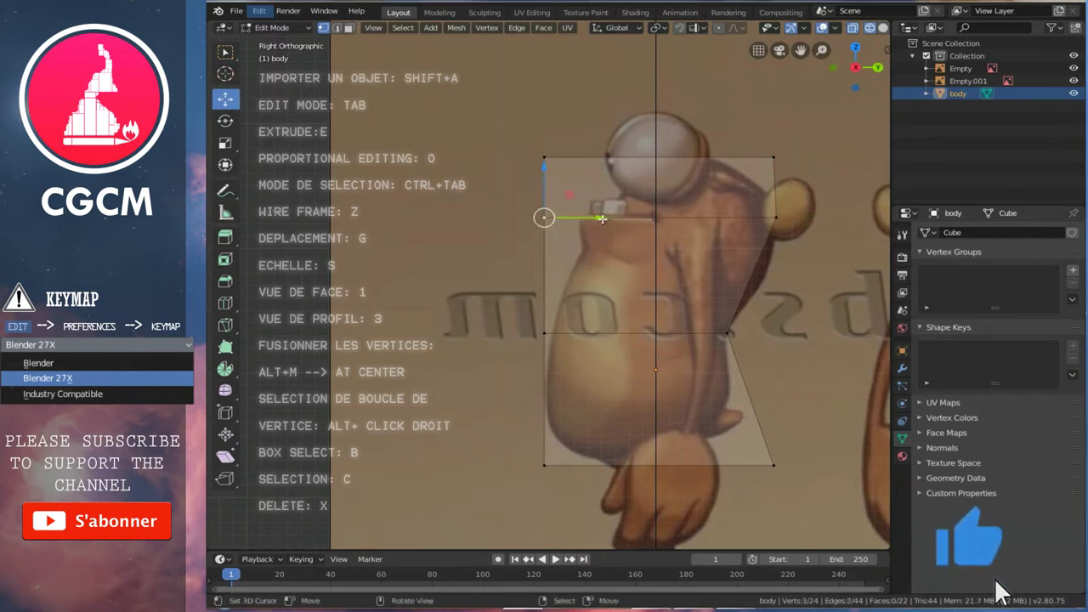
left_click_drag(600, 217, 635, 229)
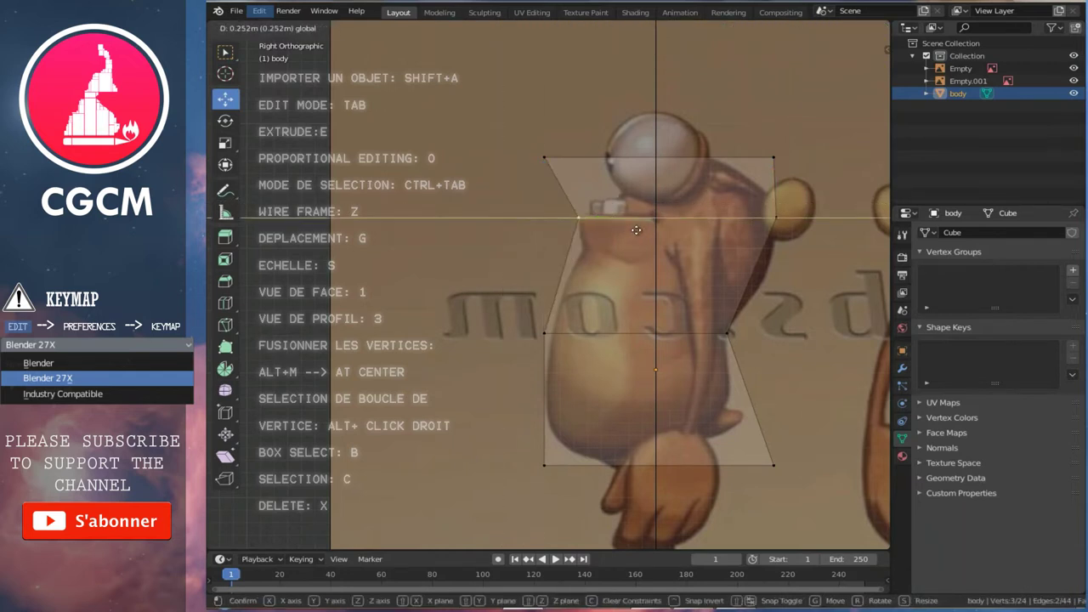
left_click(636, 230)
- Add a mid-body loop cut and fit both its ends to the outline along Y
key("ctrl+r")
left_click(593, 263)
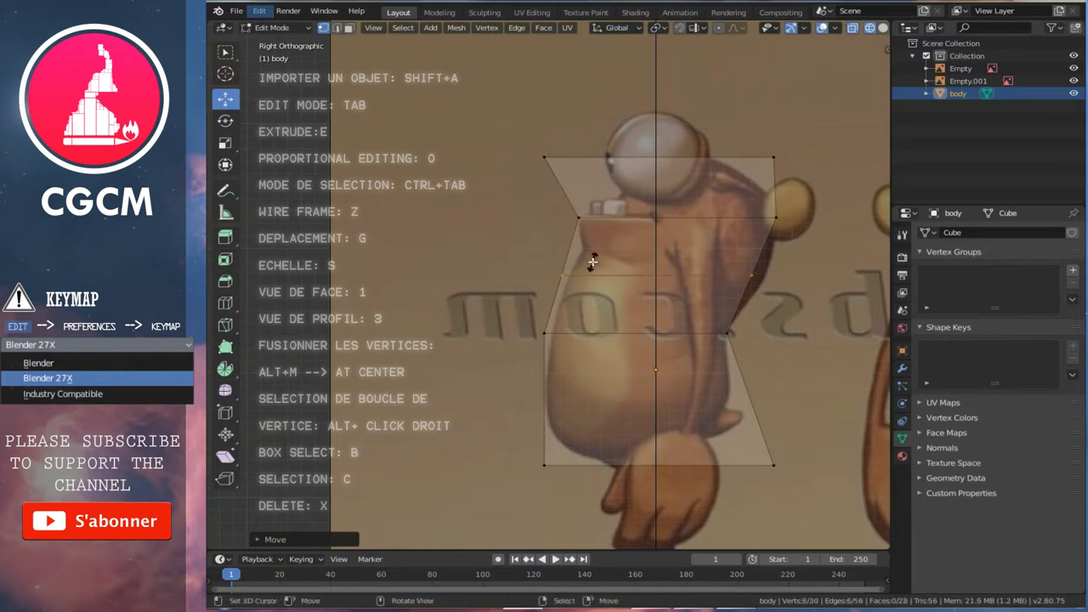
left_click(606, 242)
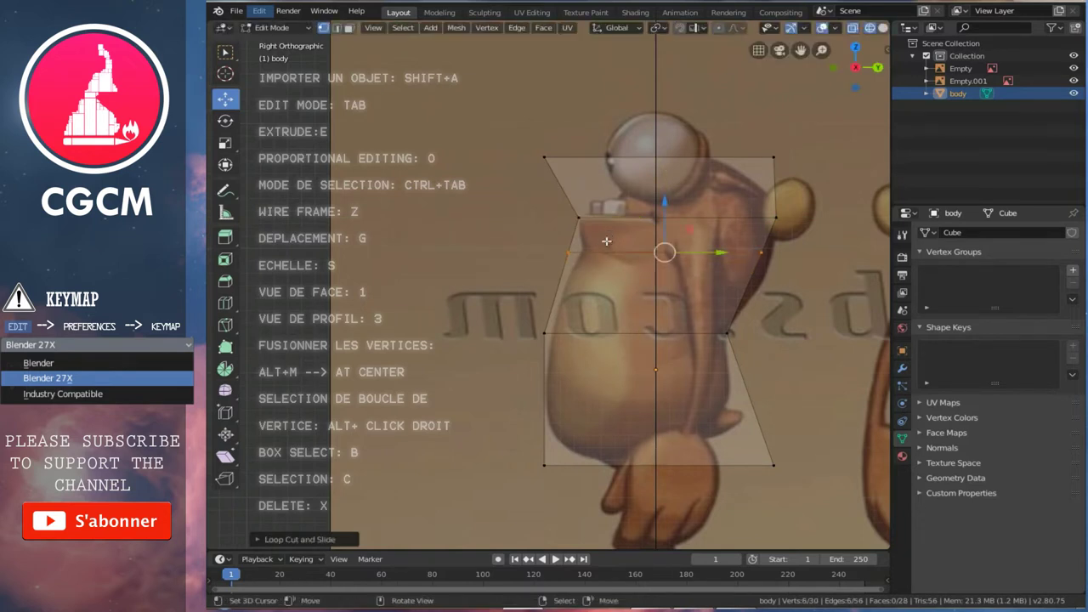
left_click(569, 253)
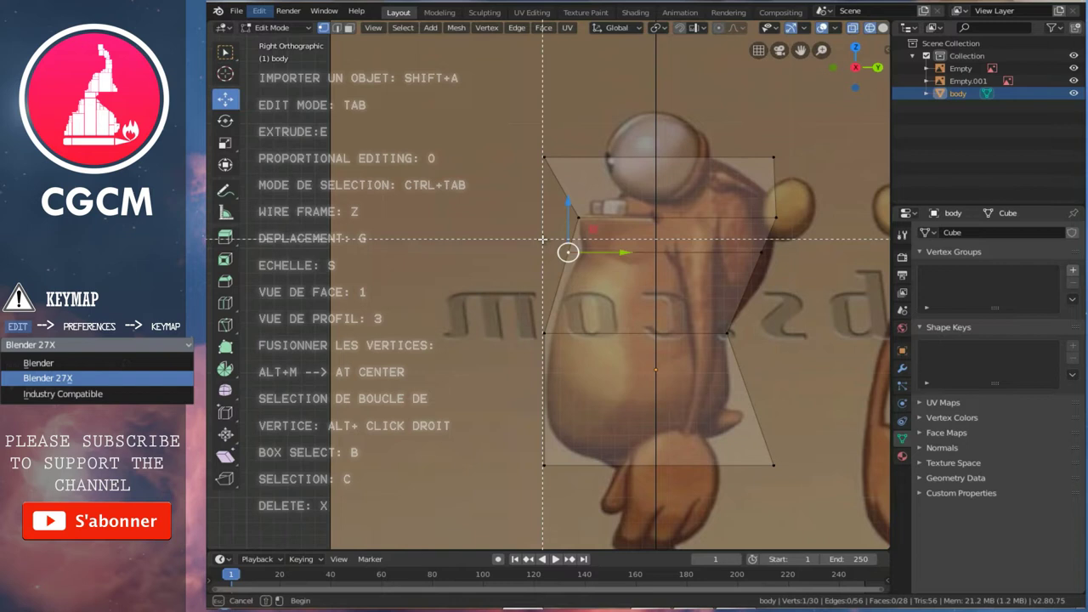
key("g")
key("y")
left_click(641, 255)
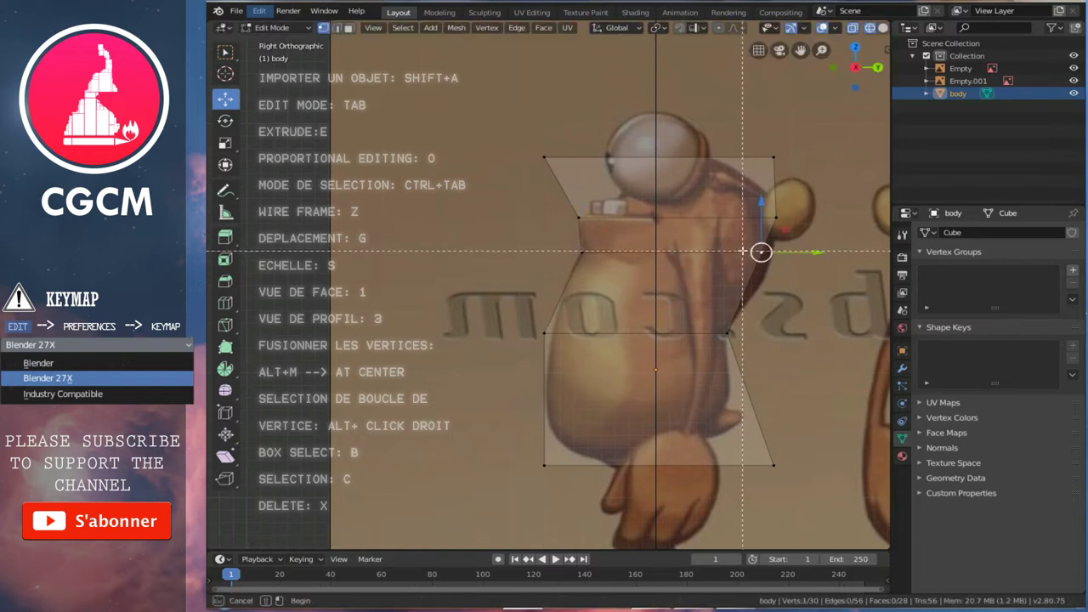
left_click_drag(805, 251, 820, 251)
- Add a loop cut across the belly and push its right end out to the outline
key("ctrl+r")
left_click(746, 289)
left_click(746, 289)
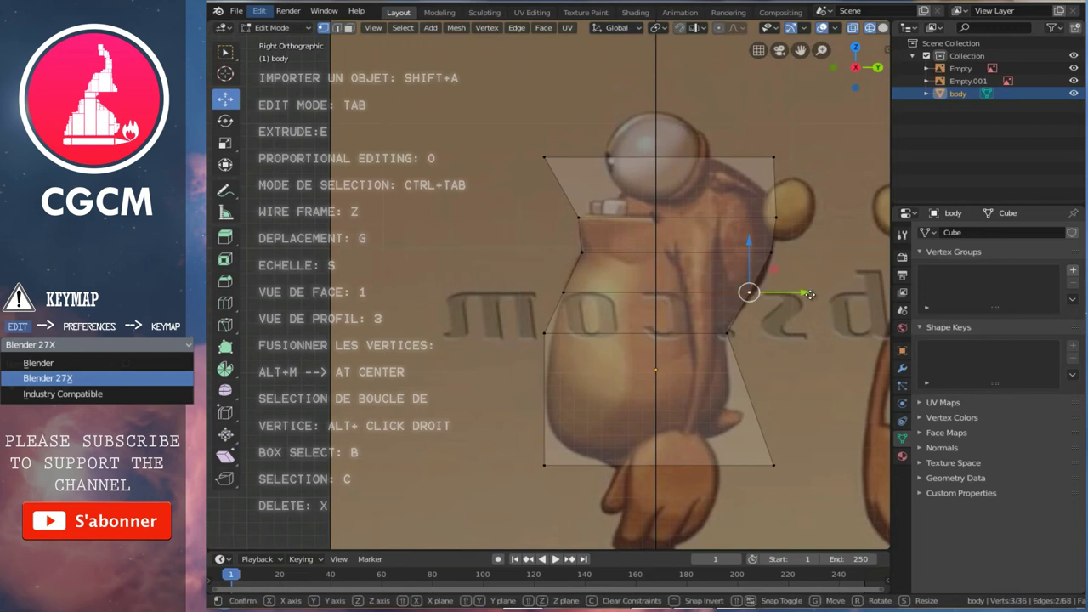
left_click_drag(809, 294, 814, 294)
left_click(814, 294)
middle_click_drag(662, 451, 662, 388, "shift")
- Narrow the bottom edge horizontally and pull the bottom-right vertex inward along Y
scroll(656, 367, "up", 1)
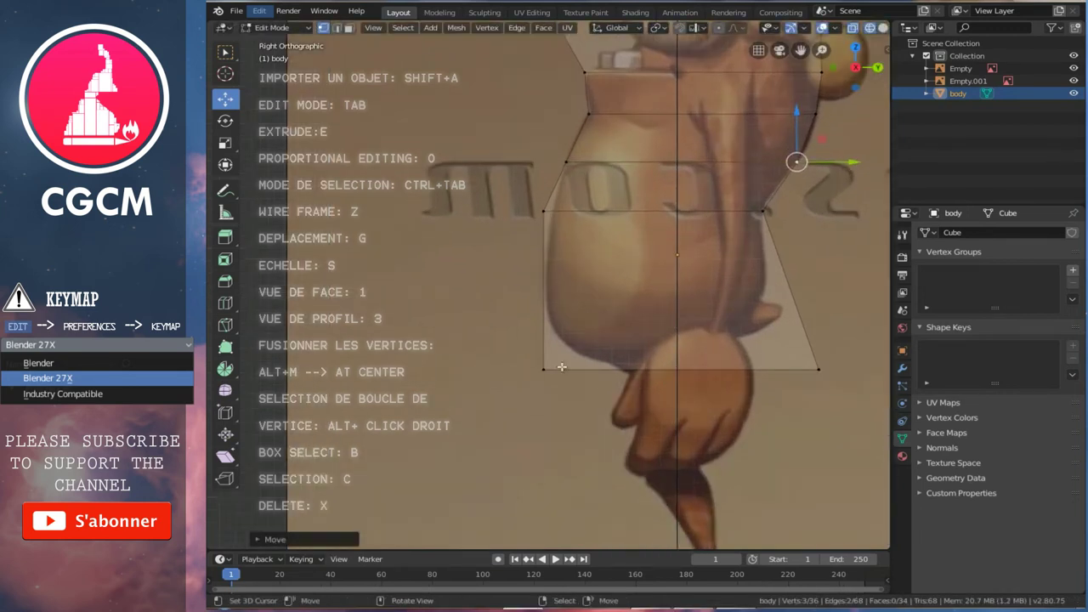
left_click_drag(495, 340, 860, 400)
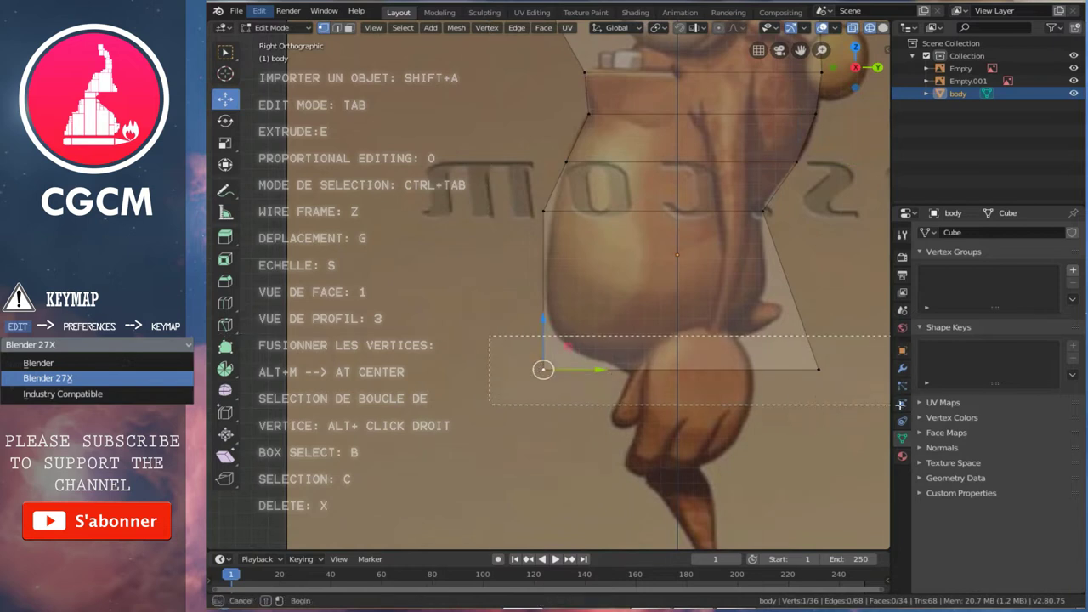
key("s")
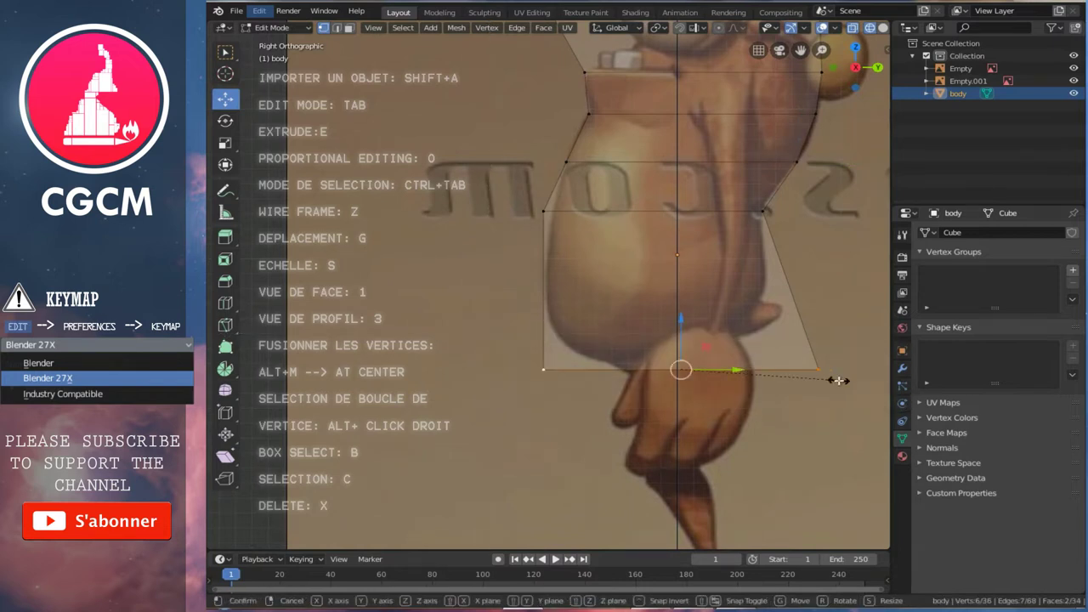
key("y")
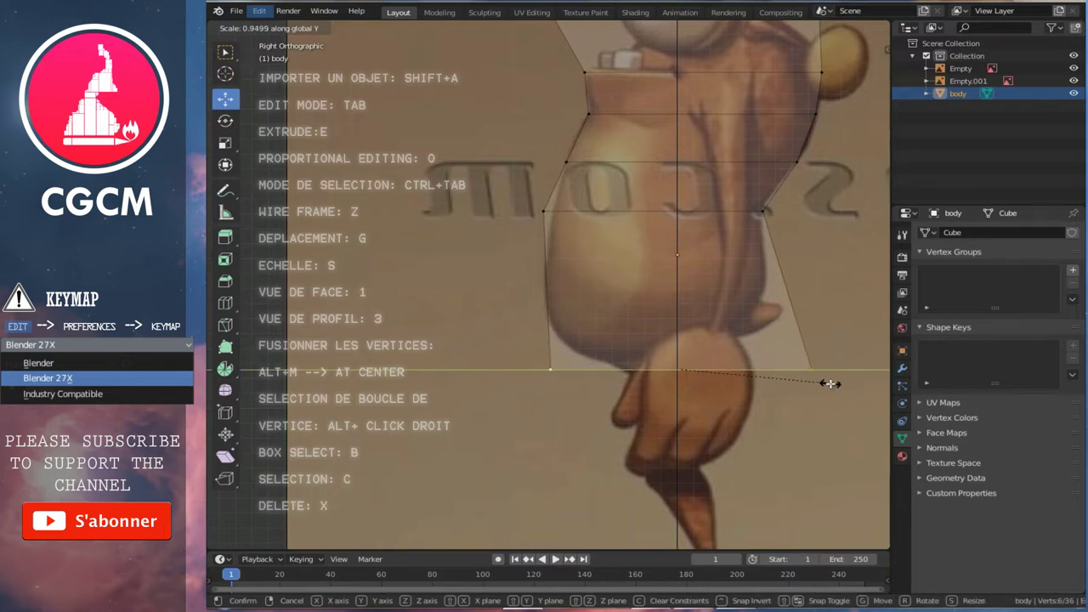
left_click(826, 382)
left_click(810, 368)
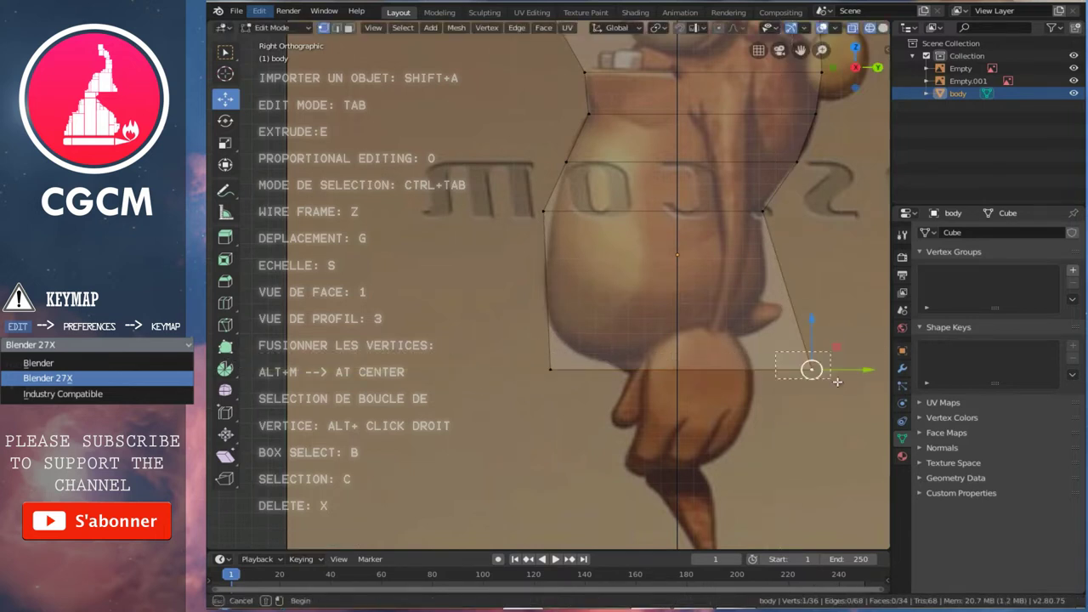
key("g")
key("y")
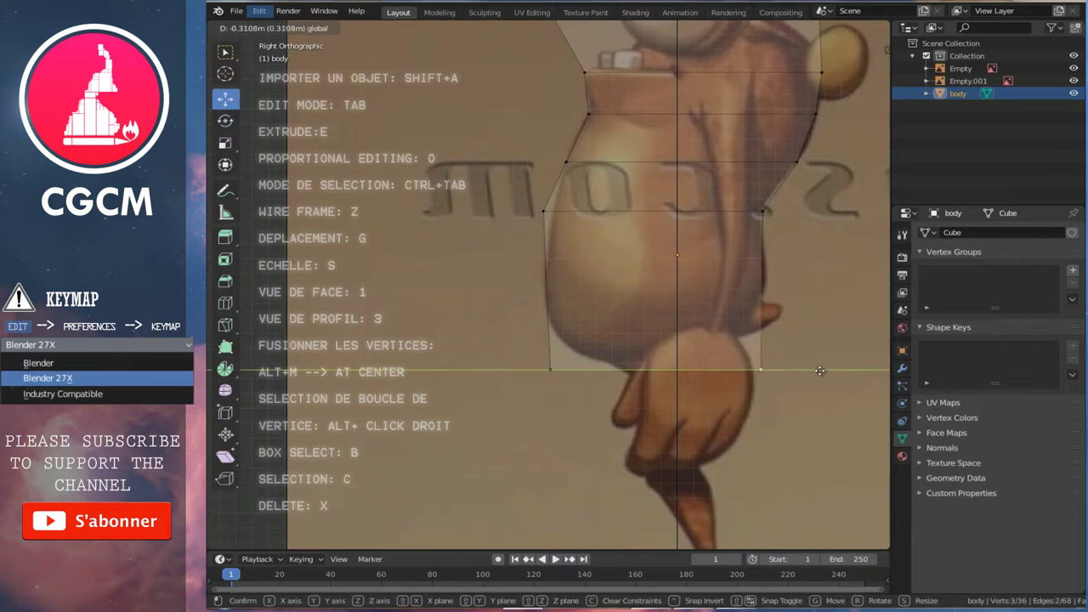
left_click(790, 357)
- Add an edge loop across the lower belly and move both bottom corner vertices inward
key("ctrl+r")
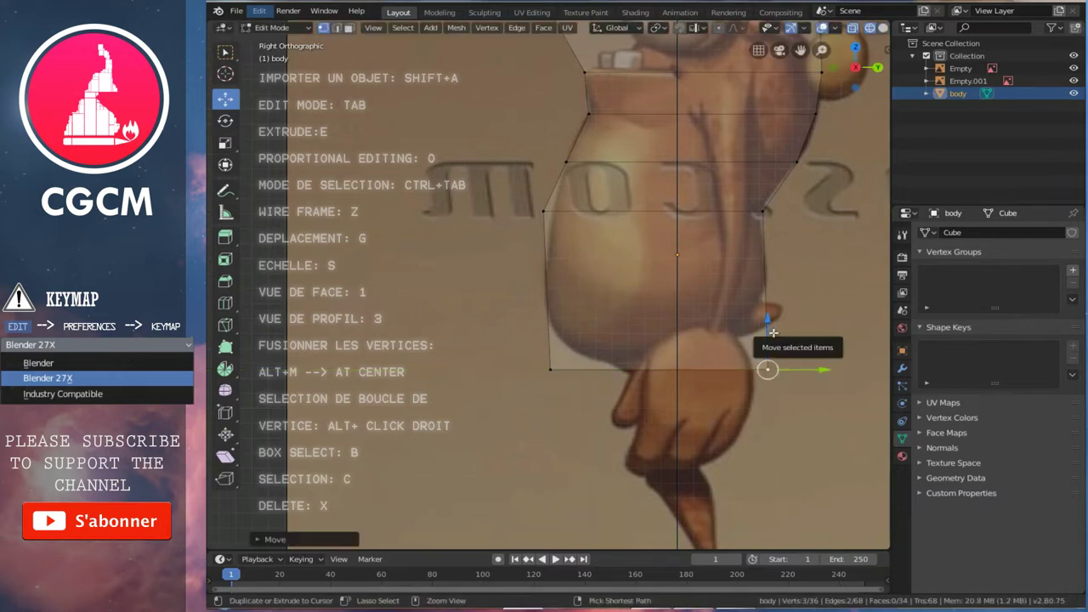
left_click(751, 326)
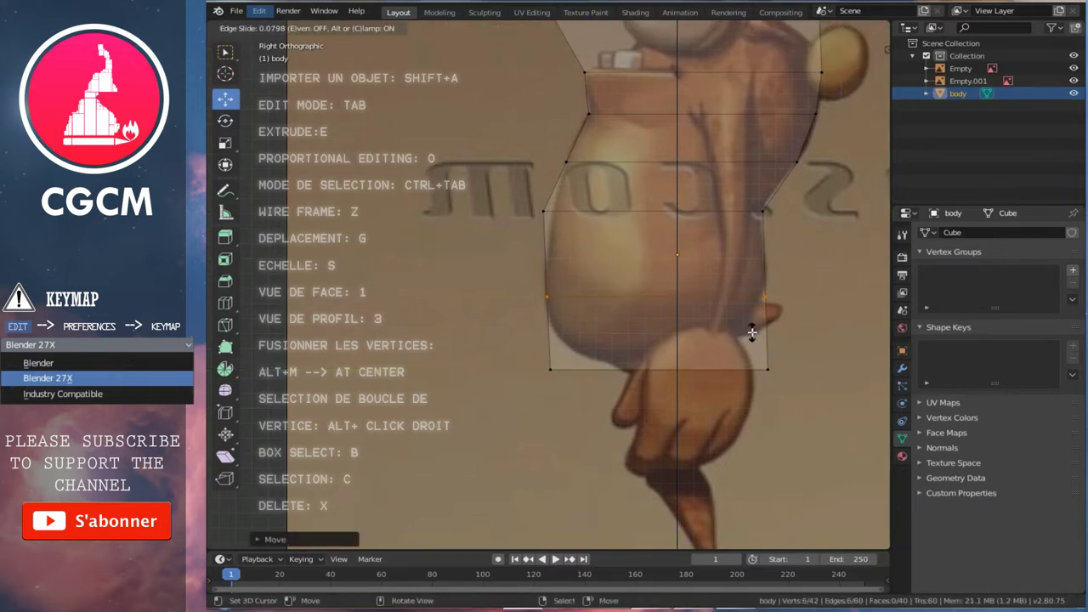
left_click(751, 332)
left_click(764, 366)
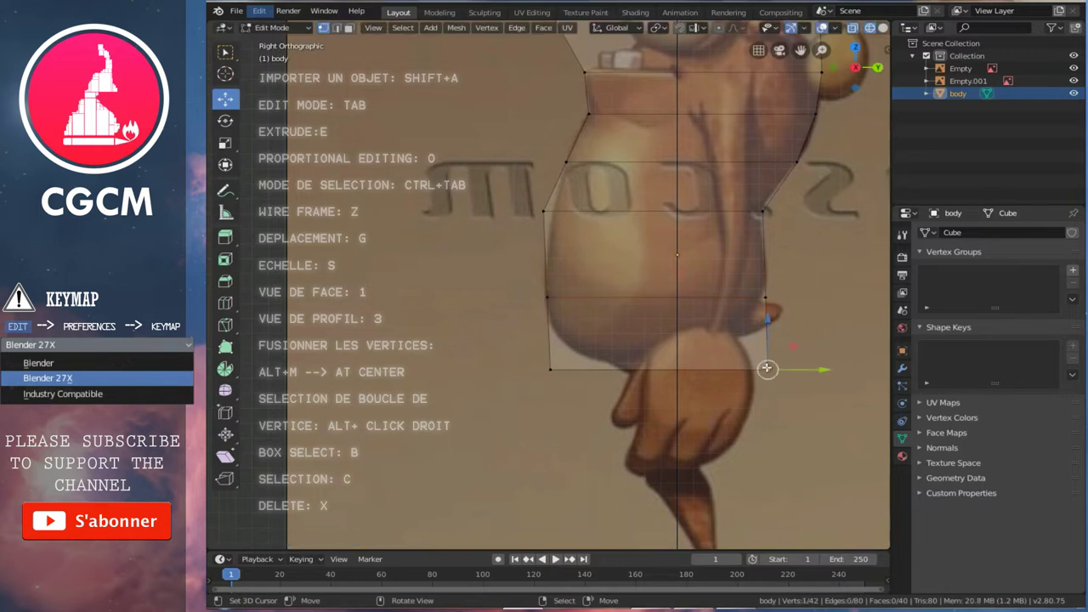
key("g")
key("y")
left_click(782, 369)
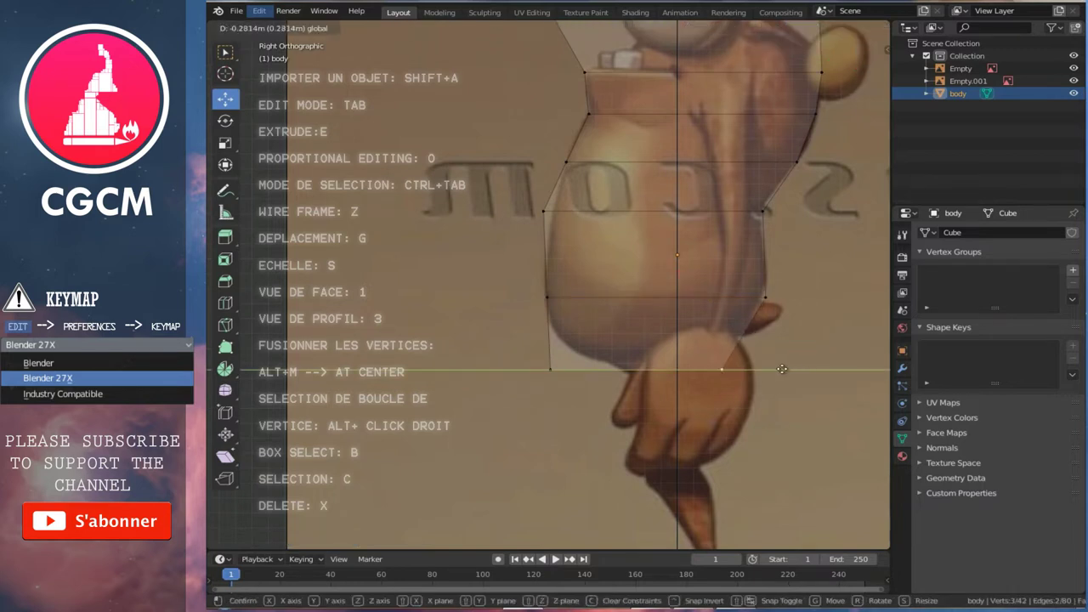
left_click(552, 365)
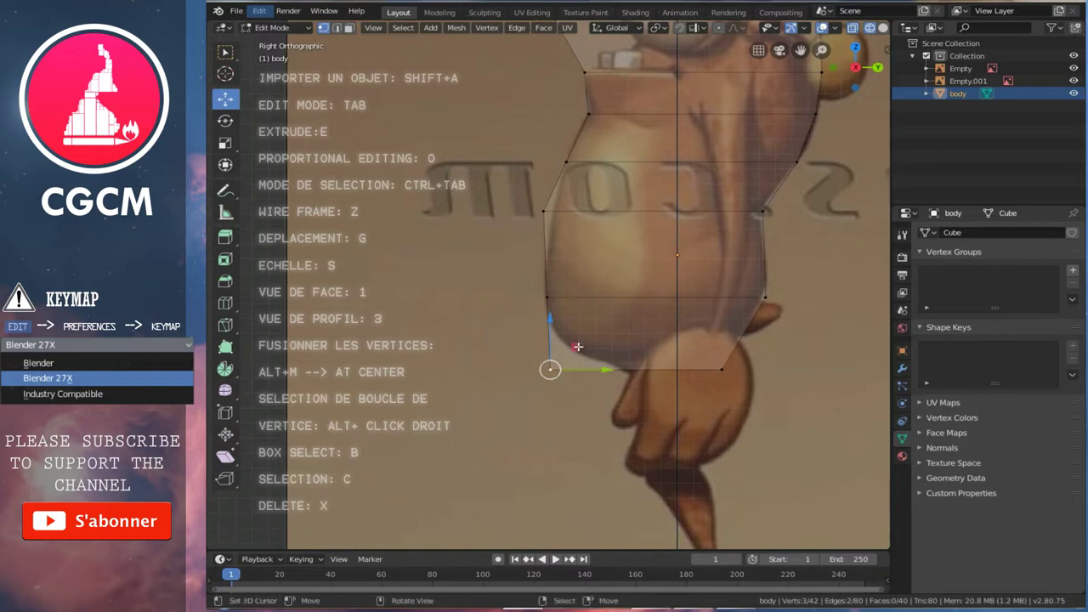
key("g")
key("y")
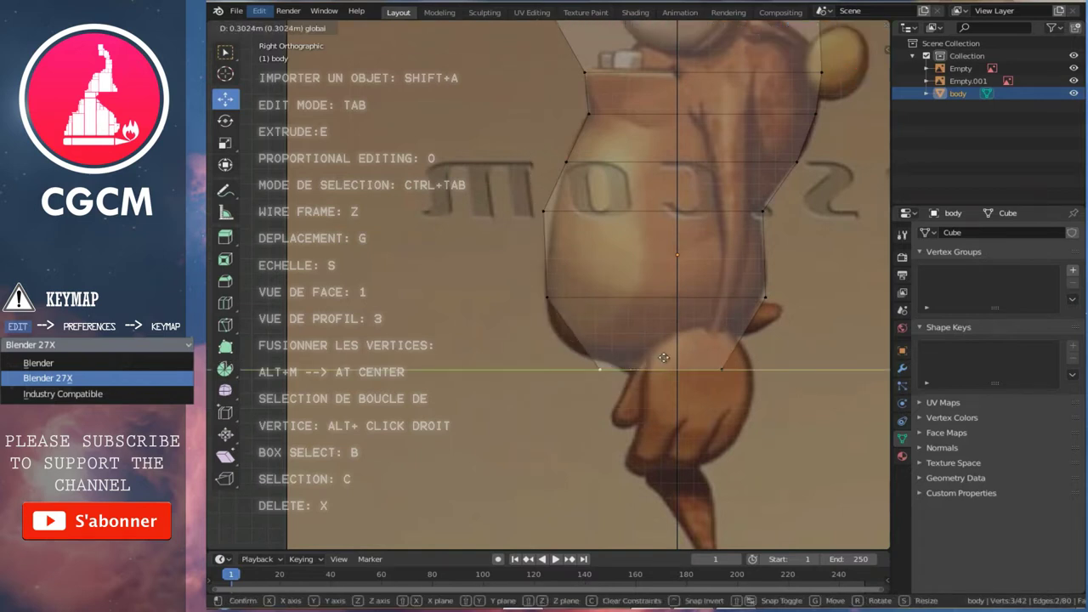
left_click(652, 348)
- Add a loop near the bottom and shift its left vertex to round the lower-left corner
key("ctrl+r")
left_click(630, 345)
left_click(630, 345)
key("g")
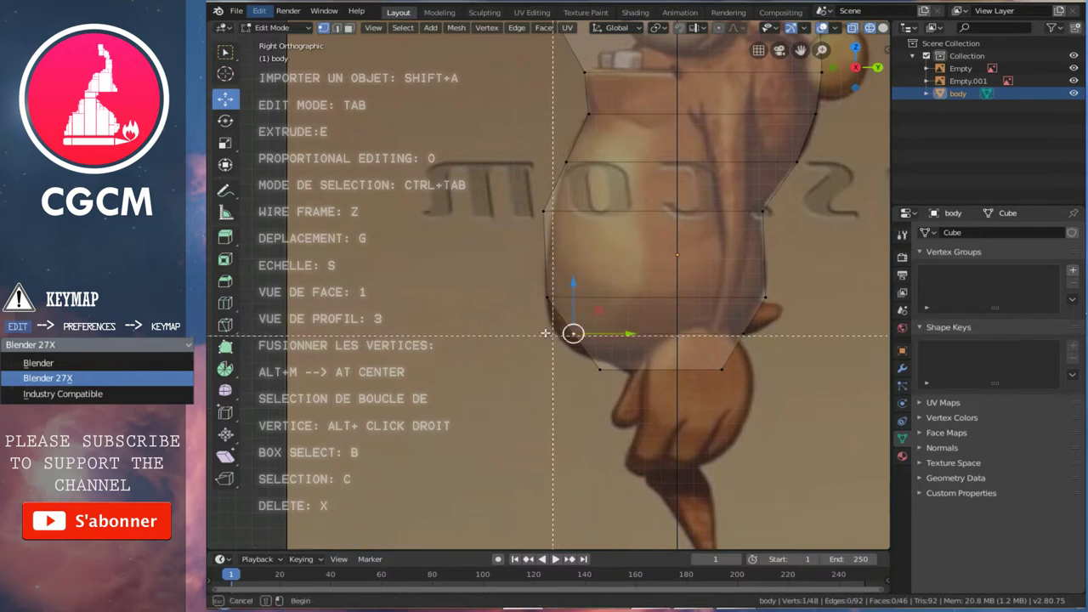
key("y")
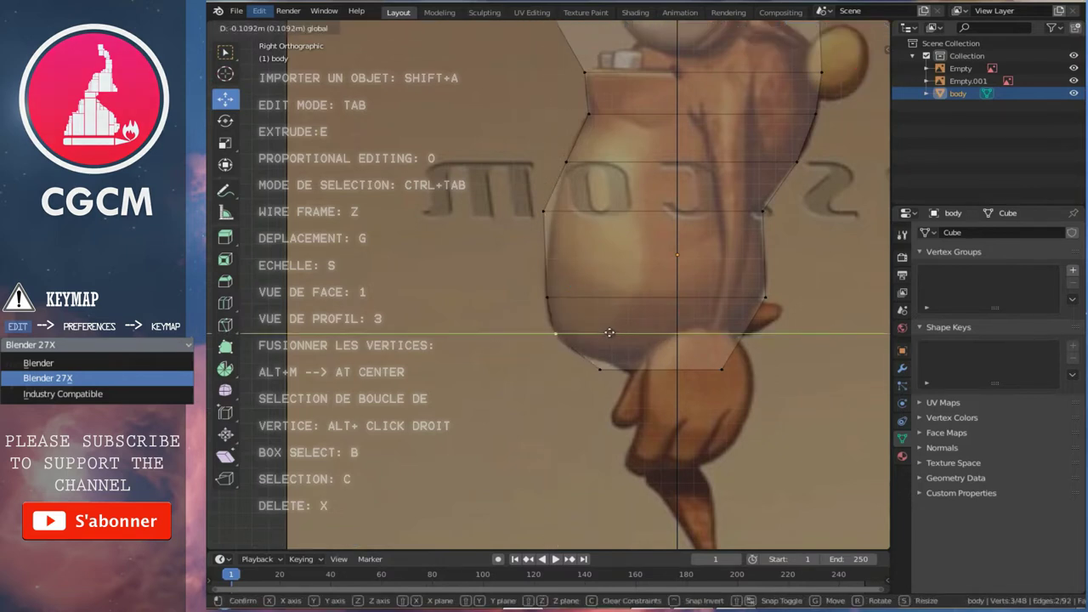
left_click(609, 333)
- Zoom in on the top section and begin a loop cut there
scroll(629, 374, "up", 2, "shift")
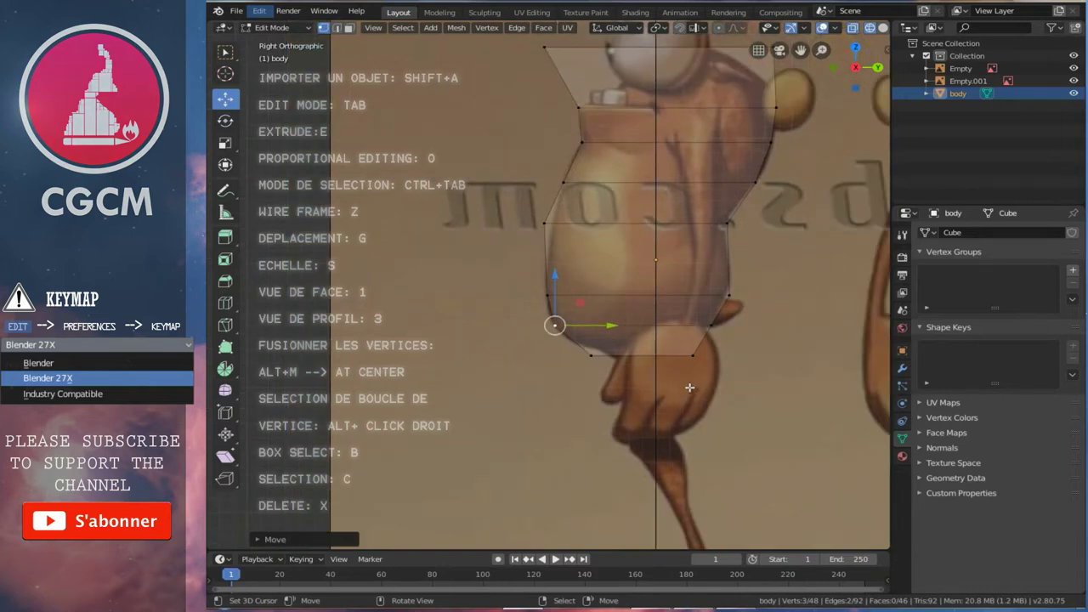
scroll(633, 370, "up", 3, "shift")
scroll(633, 371, "up", 1)
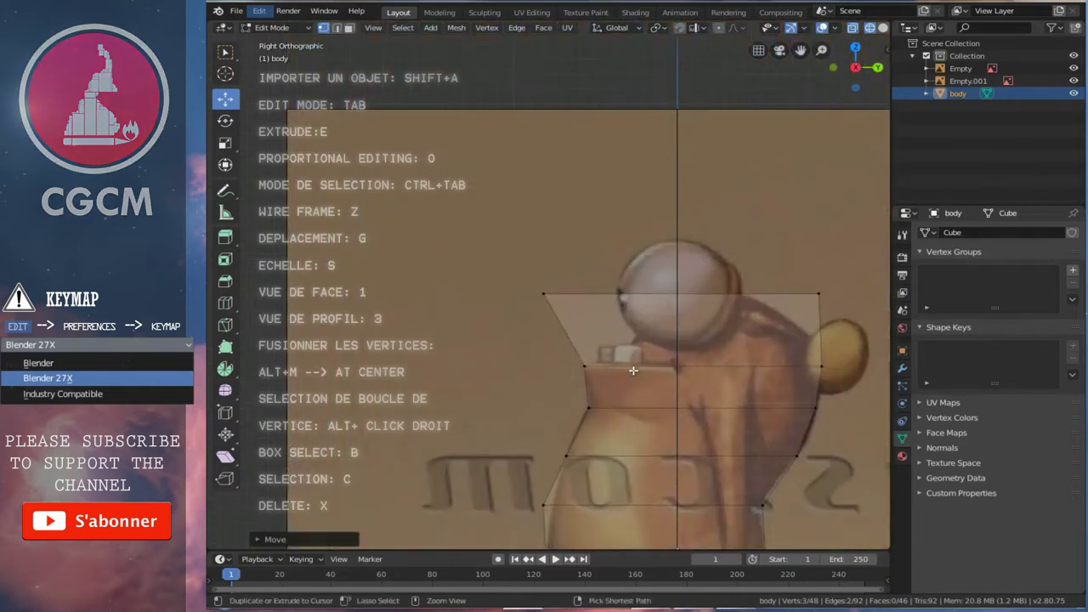
scroll(595, 361, "up", 1)
scroll(509, 343, "up", 1)
key("ctrl+r")
- Place the loop across the top section and move its left vertex along Y
left_click(826, 328)
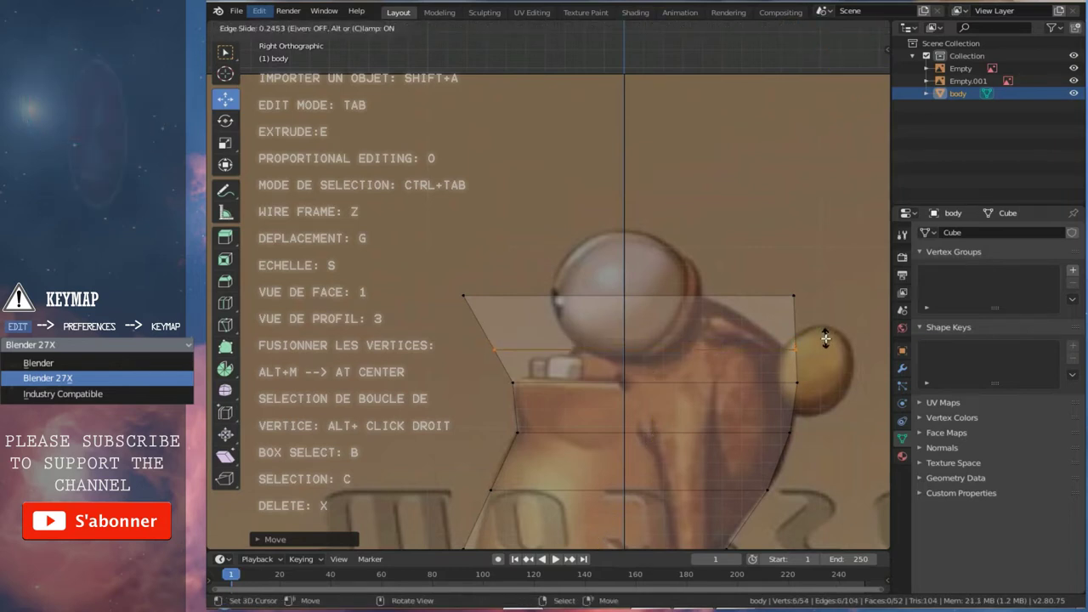
left_click(821, 340)
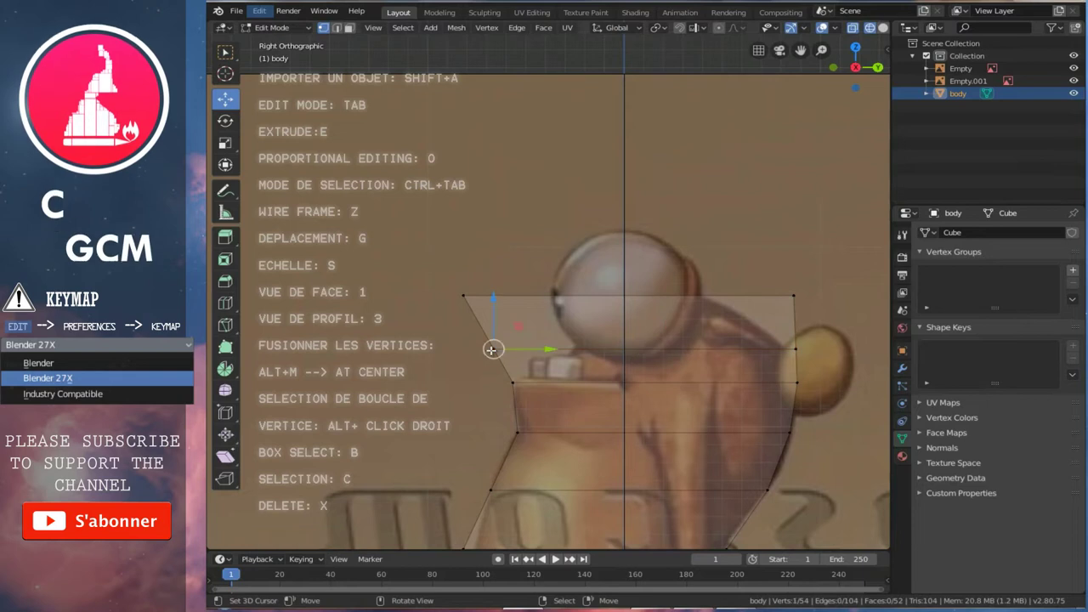
key("g")
key("y")
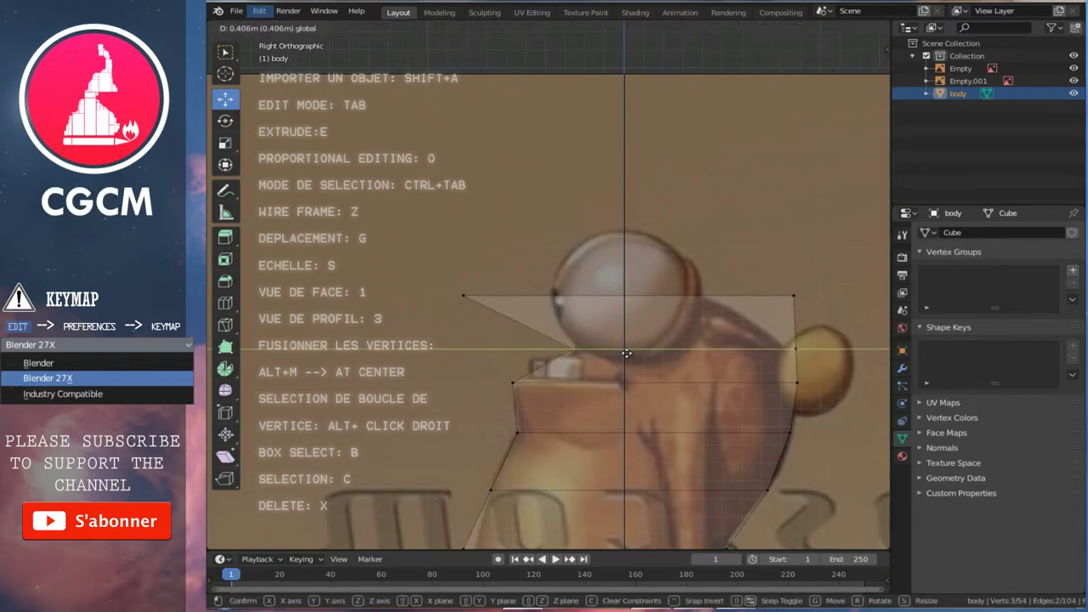
left_click(629, 353)
- Move the left corner, right top corner and back-edge vertices along Y onto the head outline
left_click(463, 292)
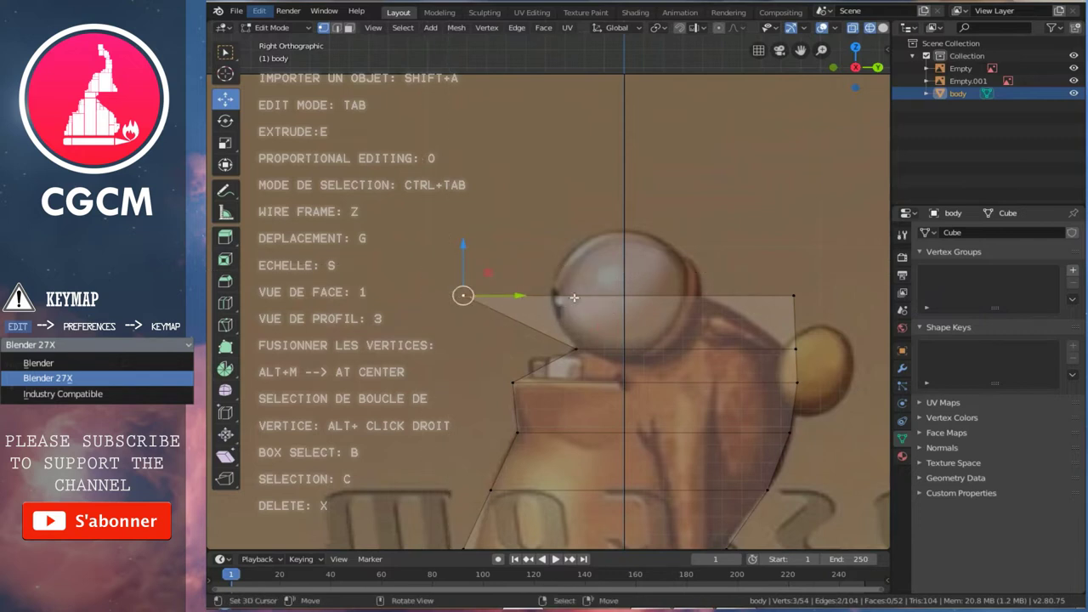
key("g")
key("y")
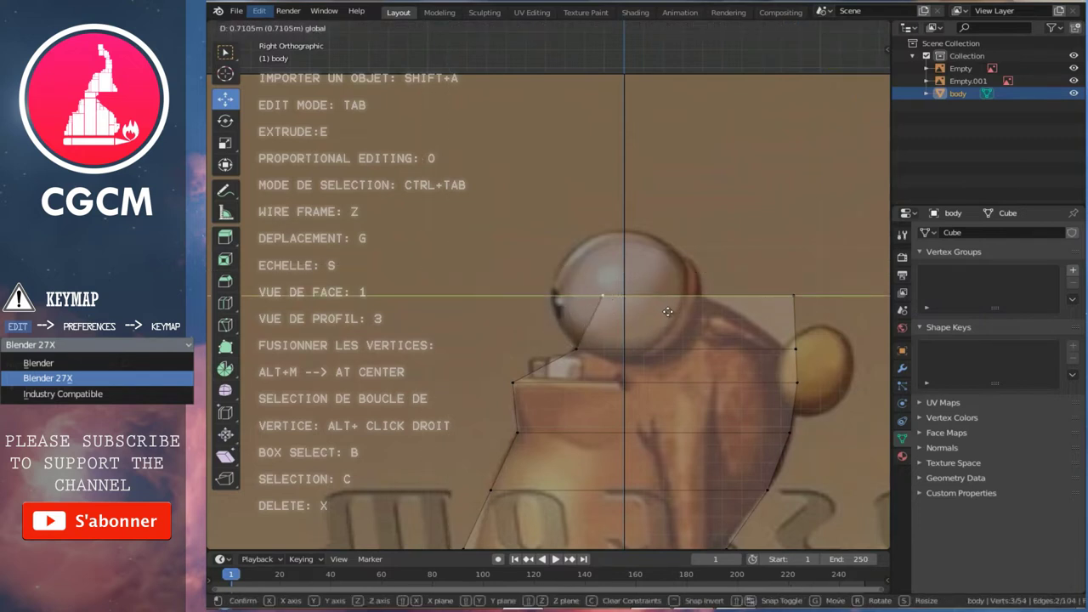
left_click(642, 334)
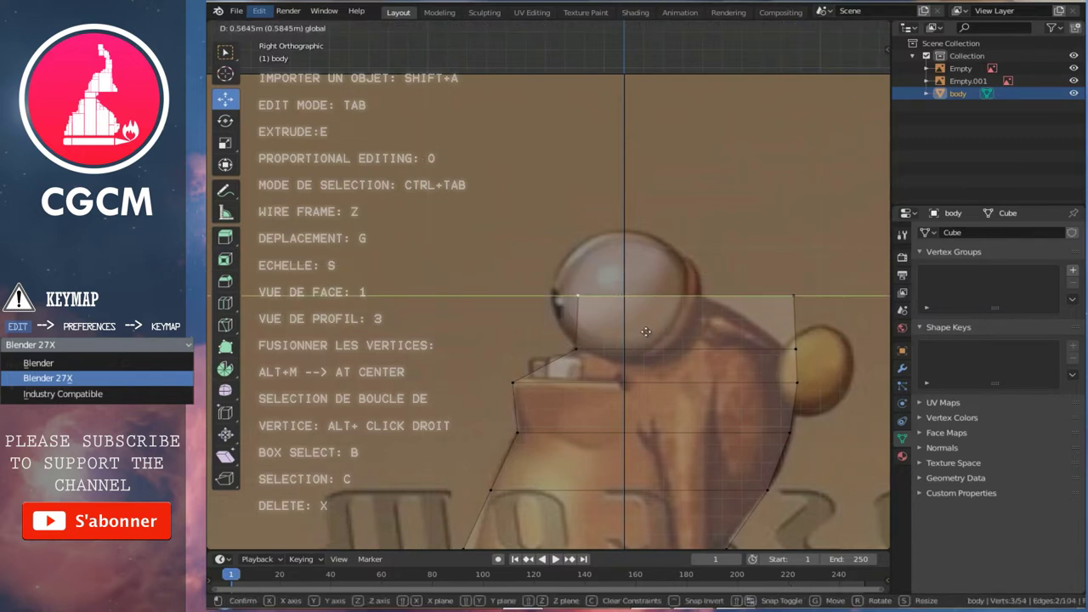
right_click(790, 292)
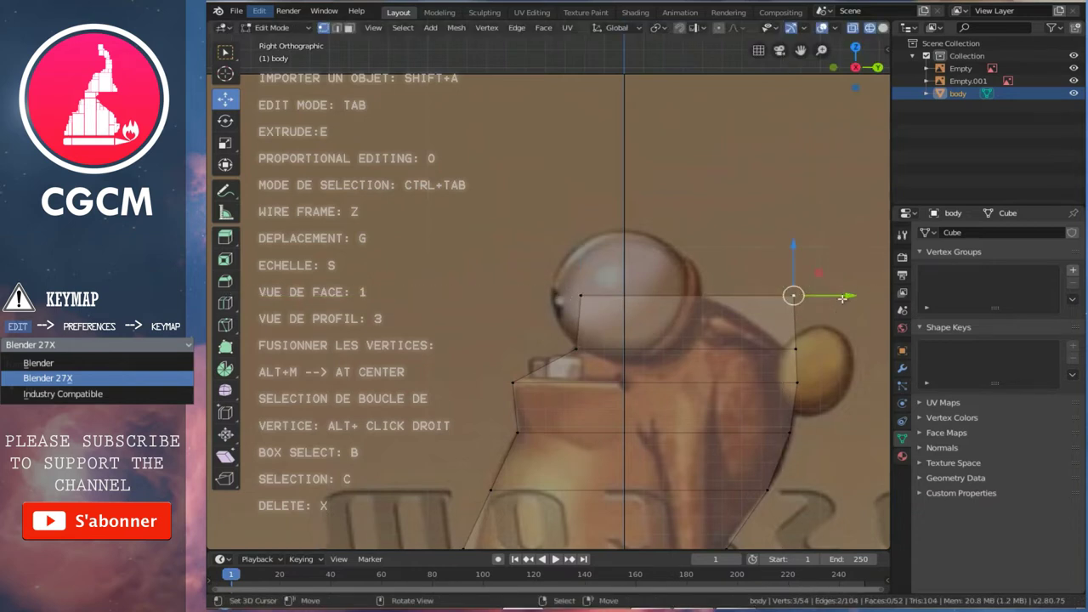
key("g")
key("y")
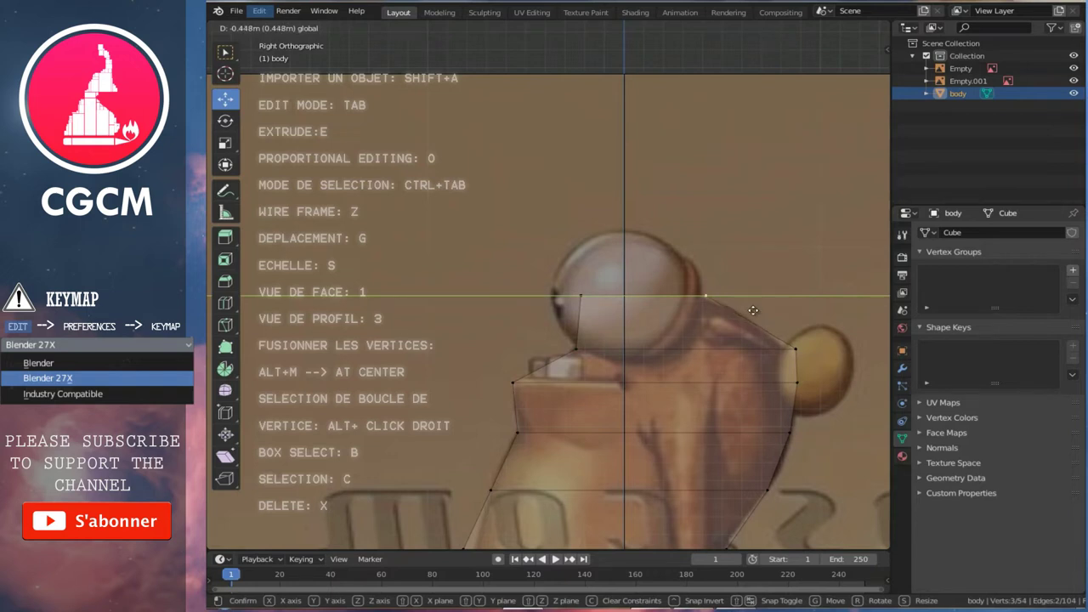
left_click(754, 311)
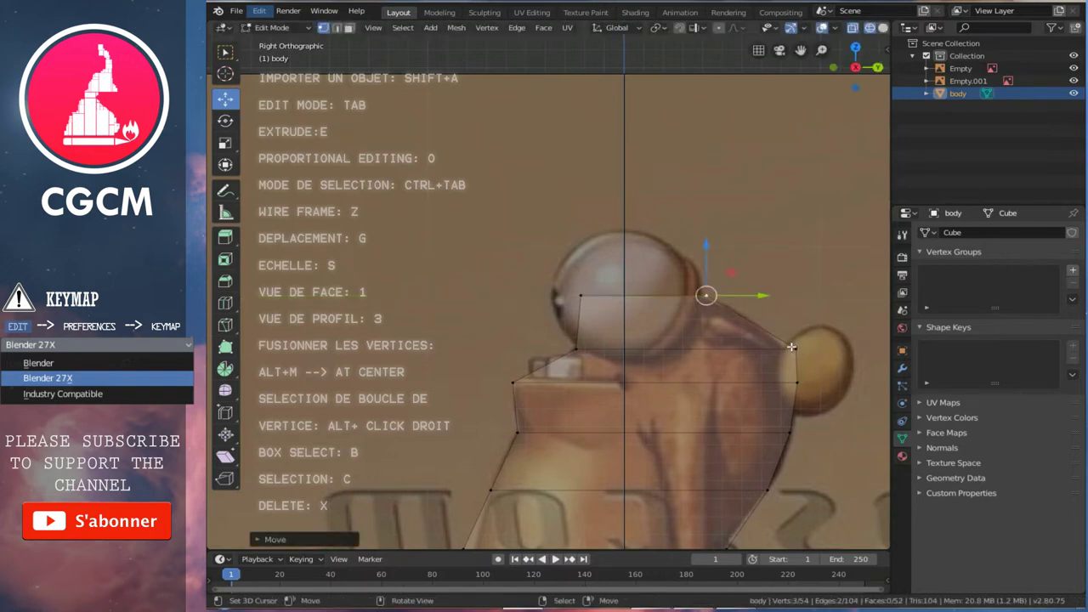
right_click(791, 347)
key("g")
key("y")
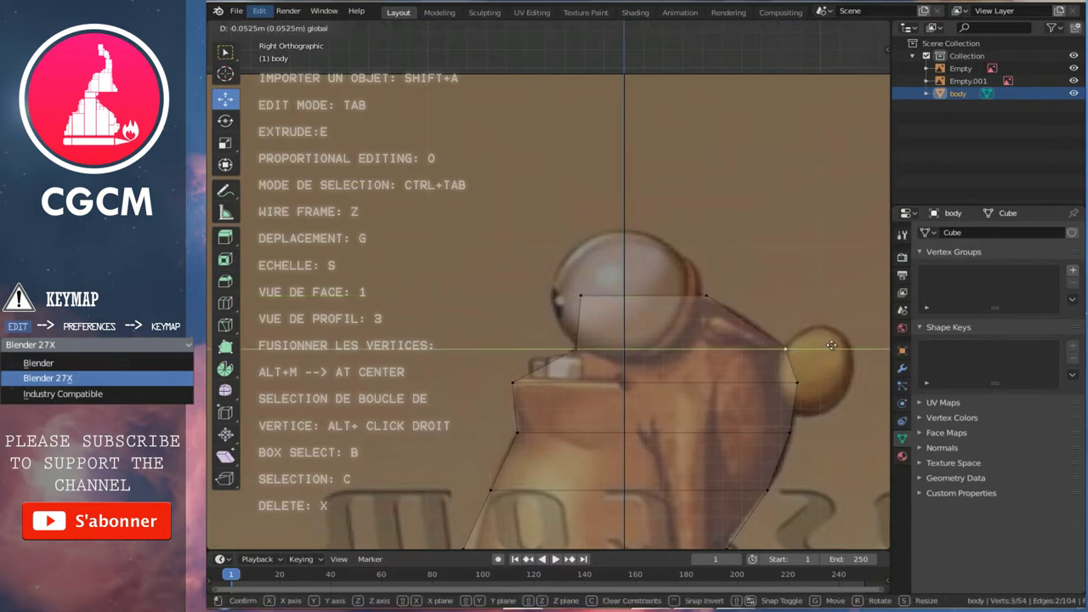
left_click(788, 346)
- Cut another edge loop across the top and slide it into position along Y
key("ctrl+r")
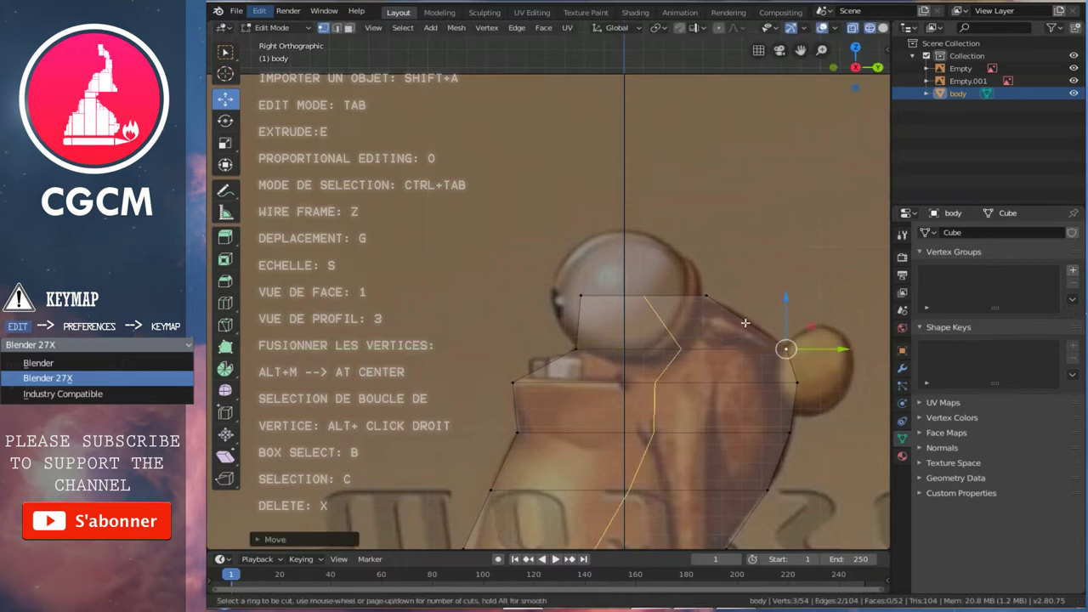
left_click(745, 323)
left_click(747, 326)
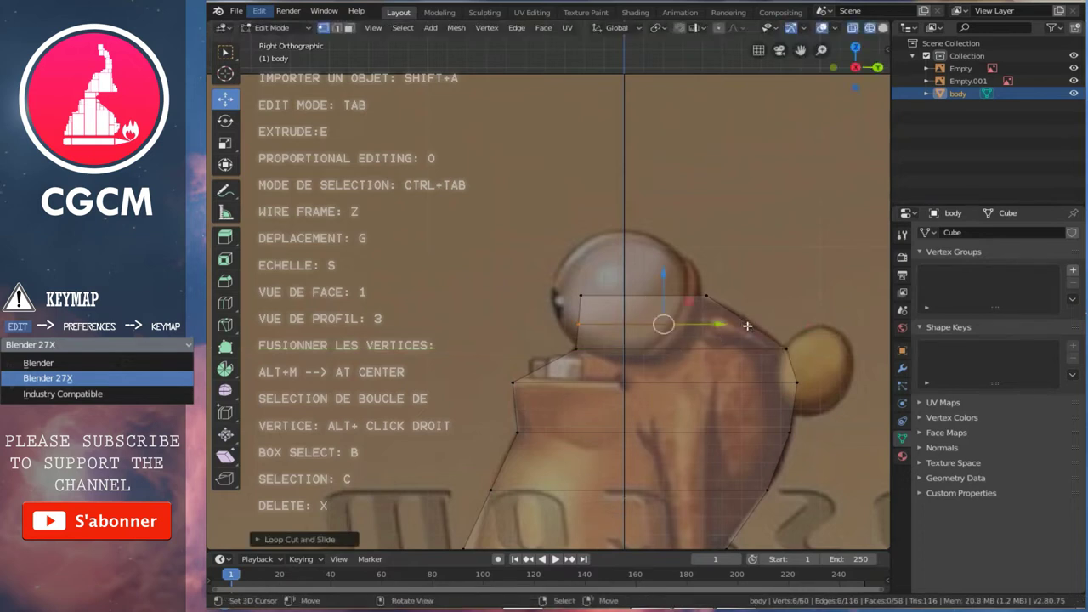
key("g")
key("y")
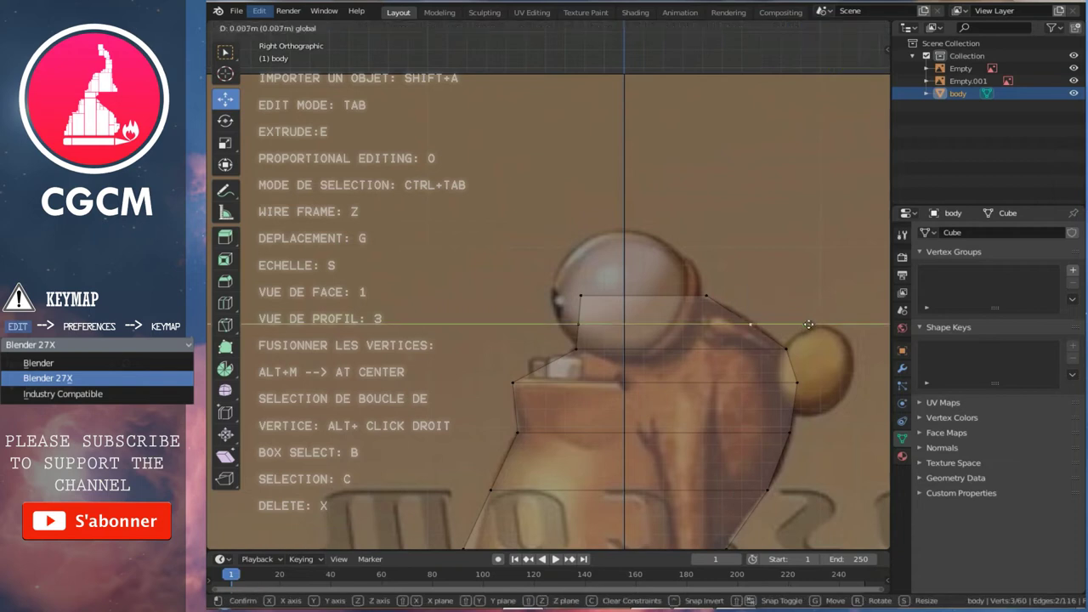
left_click(756, 324)
- Shift the new top loop along Y and drag its left vertex down toward the mouth
left_click(578, 324)
right_click(578, 294, "alt")
key("g")
key("y")
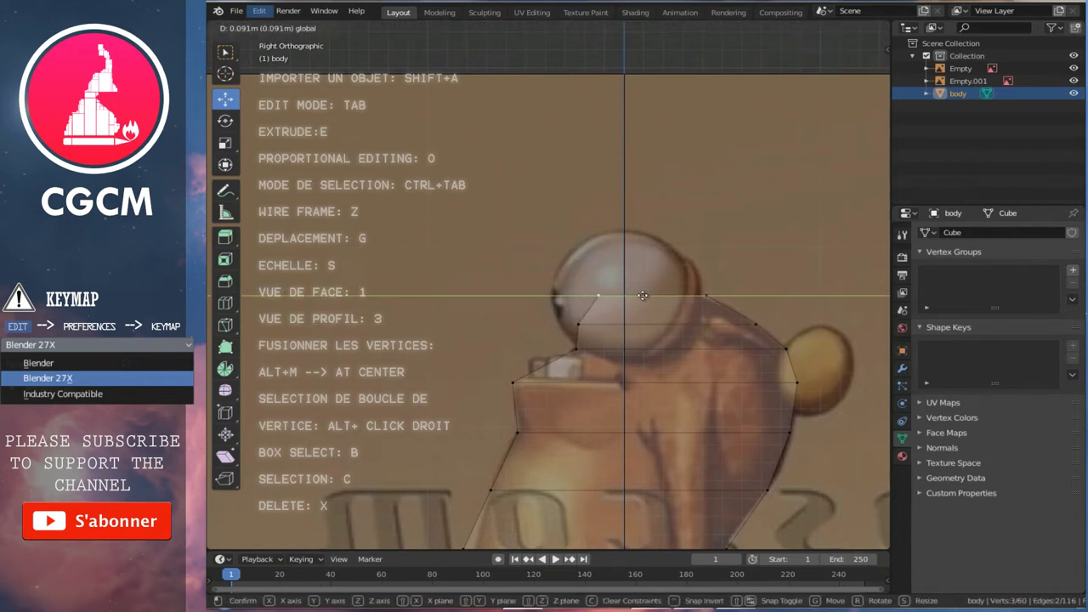
left_click(595, 297)
left_click(578, 324)
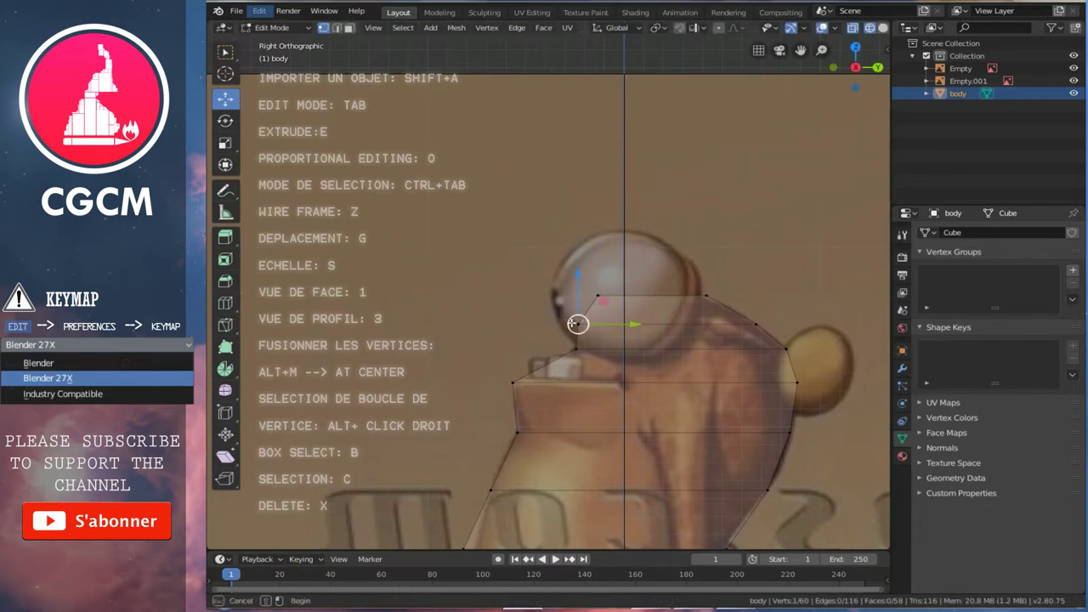
mouse_move(578, 324)
left_mouse_down()
mouse_move(575, 348)
mouse_move(612, 354)
left_mouse_up()
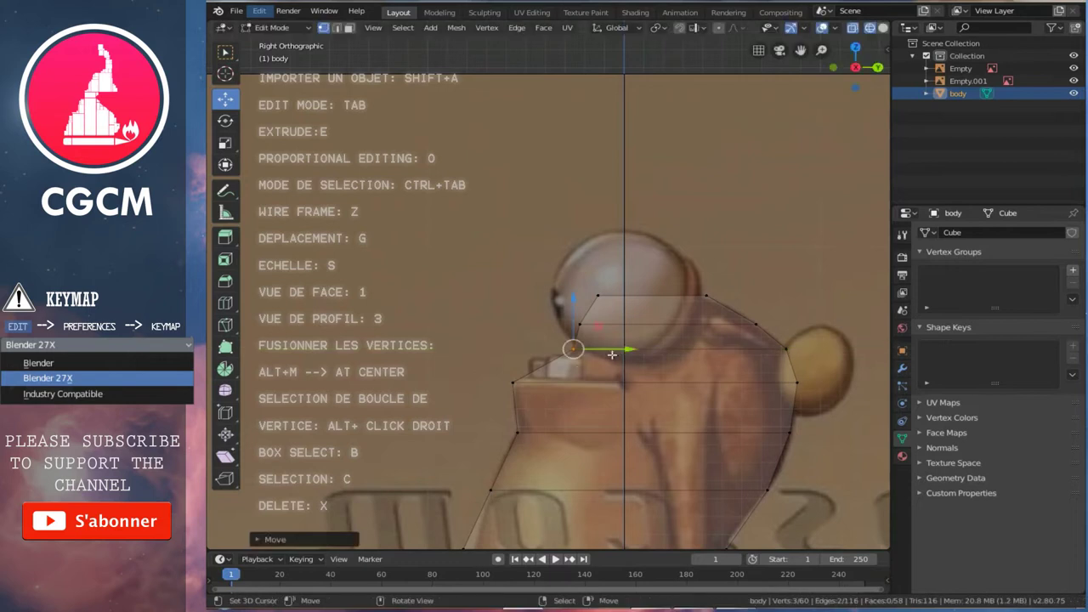
scroll(516, 383, "down", 2)
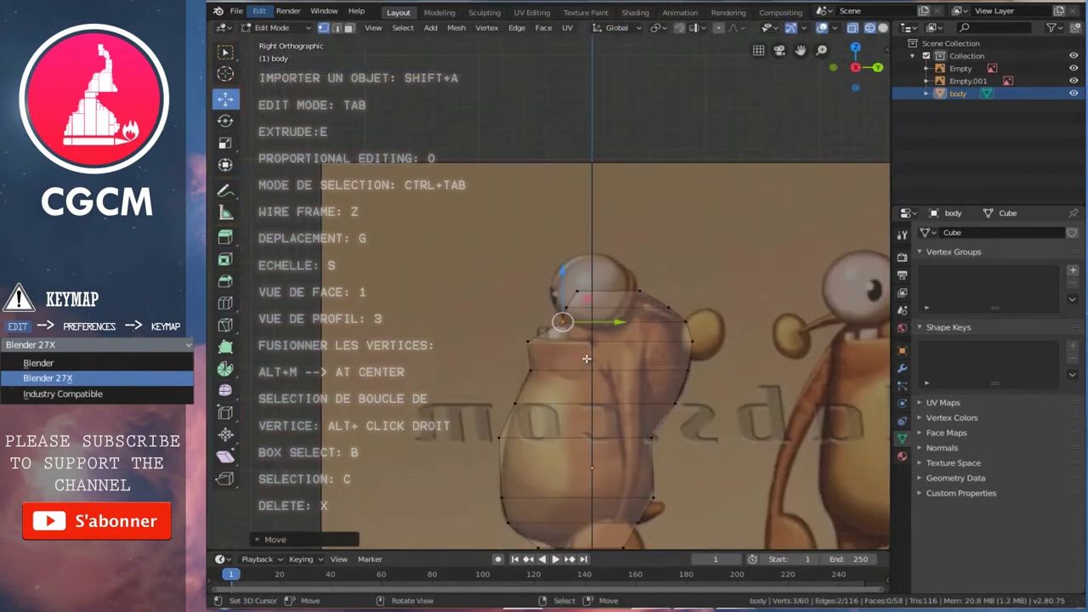
- In Front view, pull the lower-right body vertex inward onto the belly outline
key("KP_1")
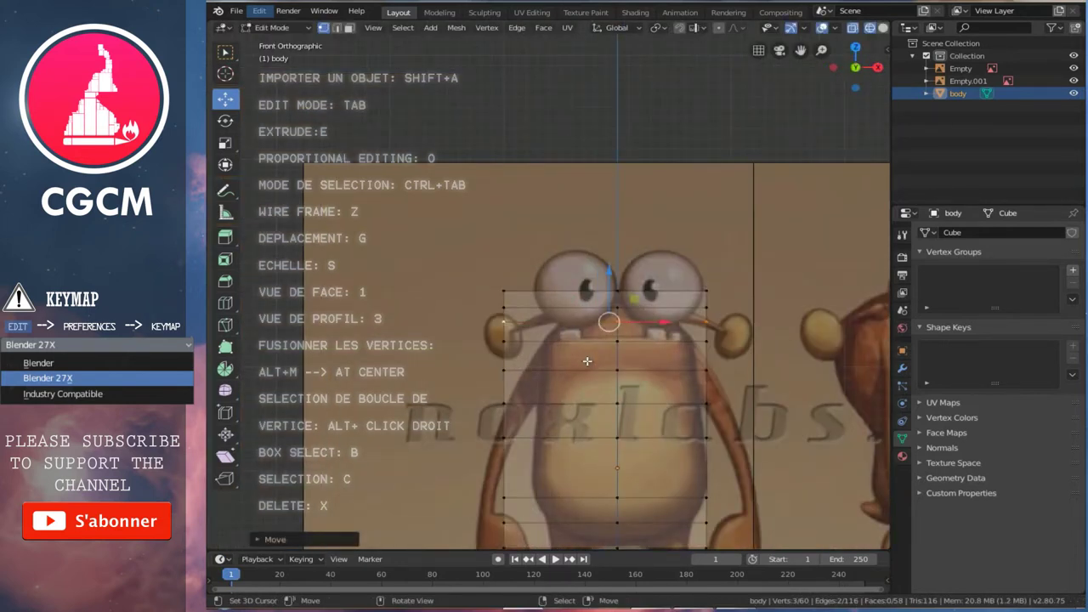
scroll(586, 362, "up", 1)
scroll(587, 348, "down", 3, "shift")
scroll(585, 386, "down", 2, "ctrl")
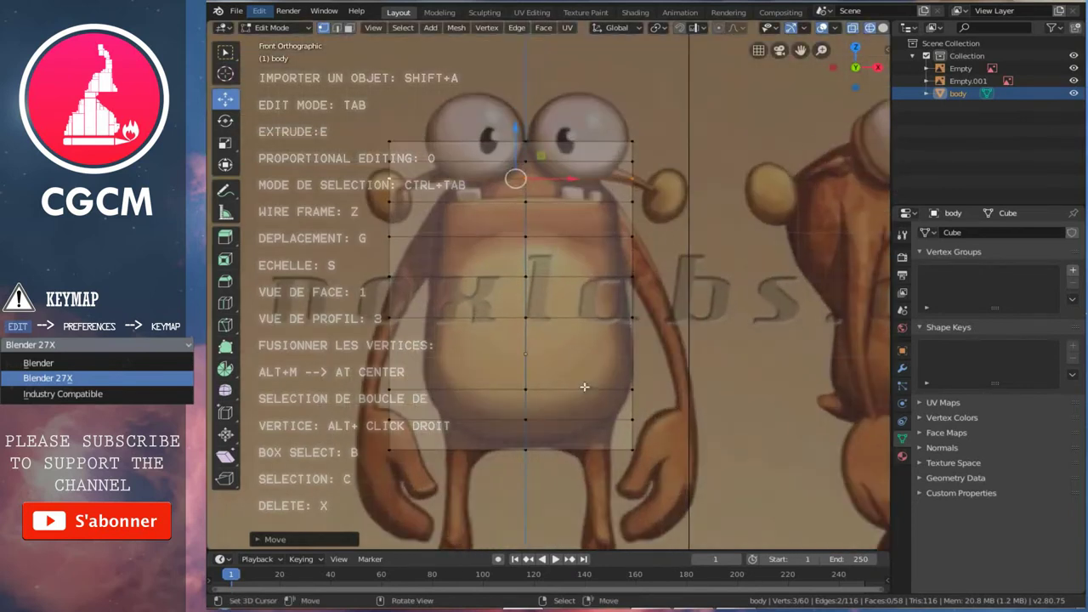
scroll(586, 370, "down", 1, "shift")
scroll(612, 374, "down", 2, "shift")
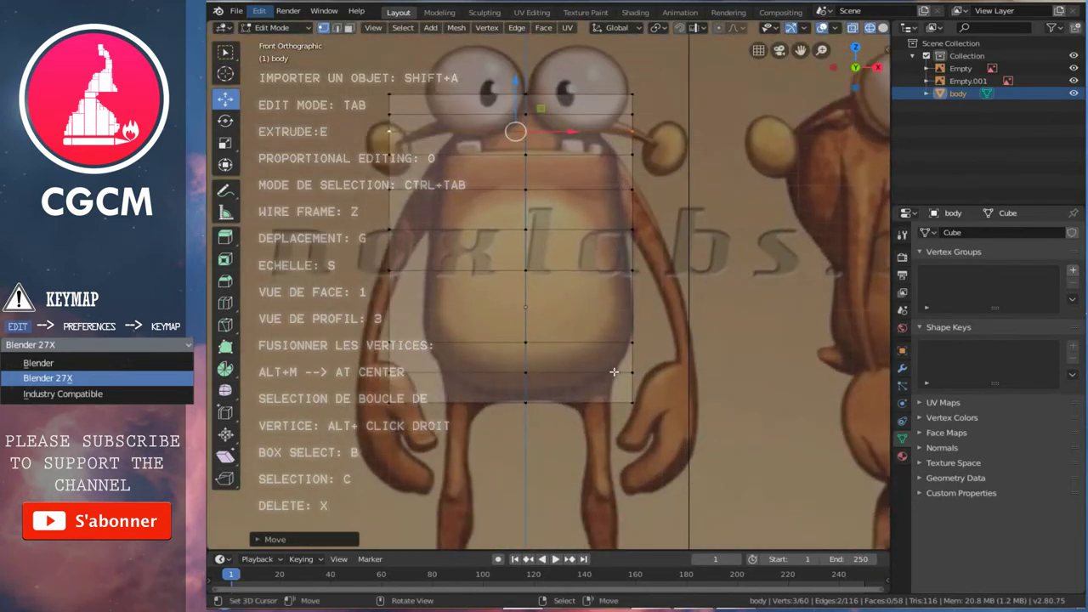
scroll(614, 372, "up", 1)
scroll(614, 371, "up", 1)
scroll(629, 374, "up", 1)
scroll(668, 374, "up", 1)
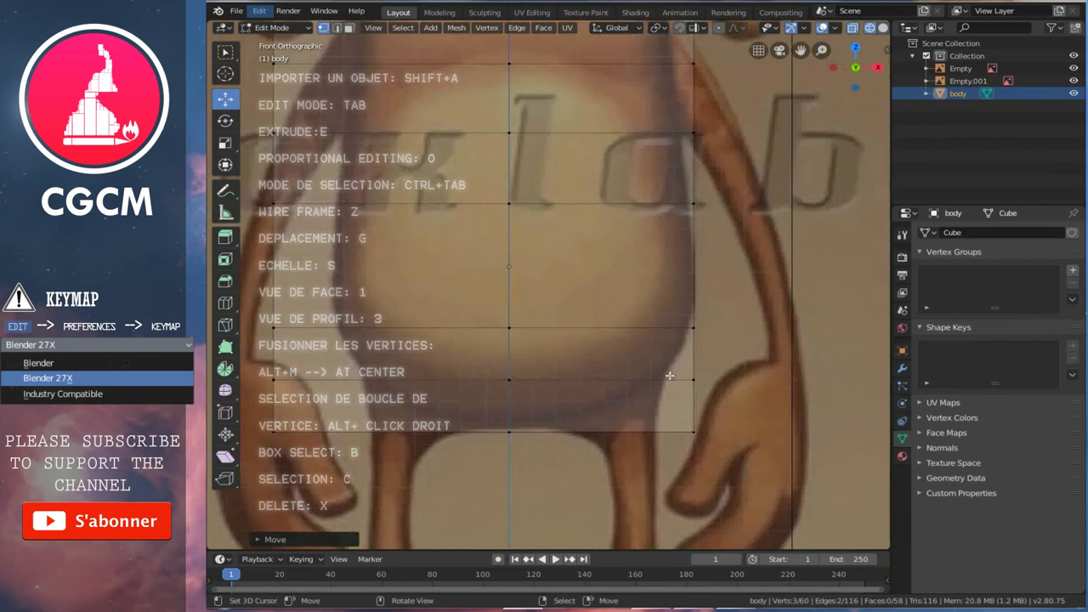
right_click(693, 379)
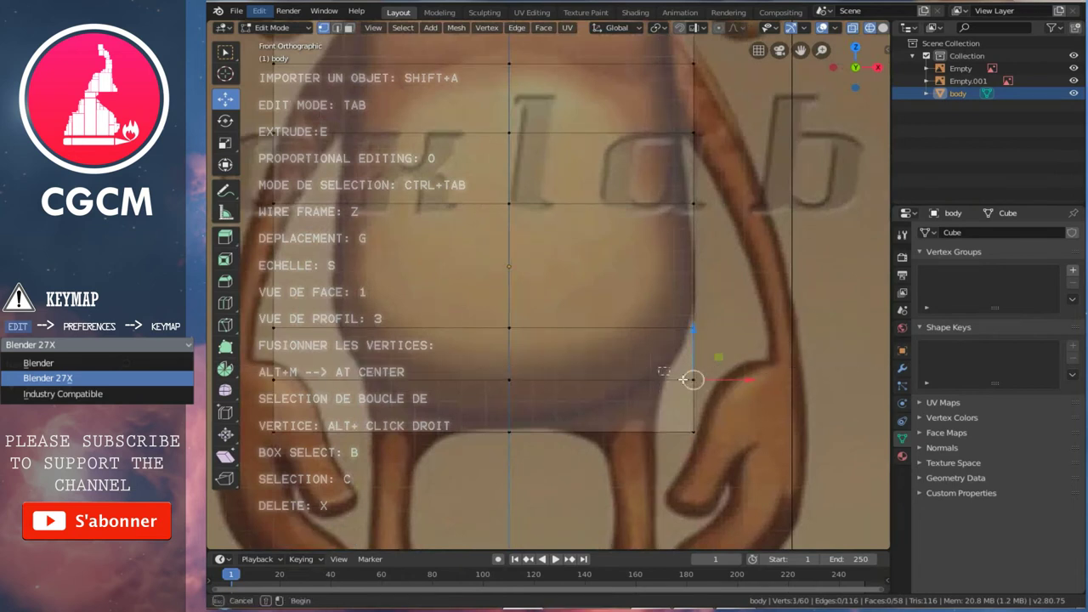
left_click_drag(741, 383, 709, 382)
left_click(709, 382)
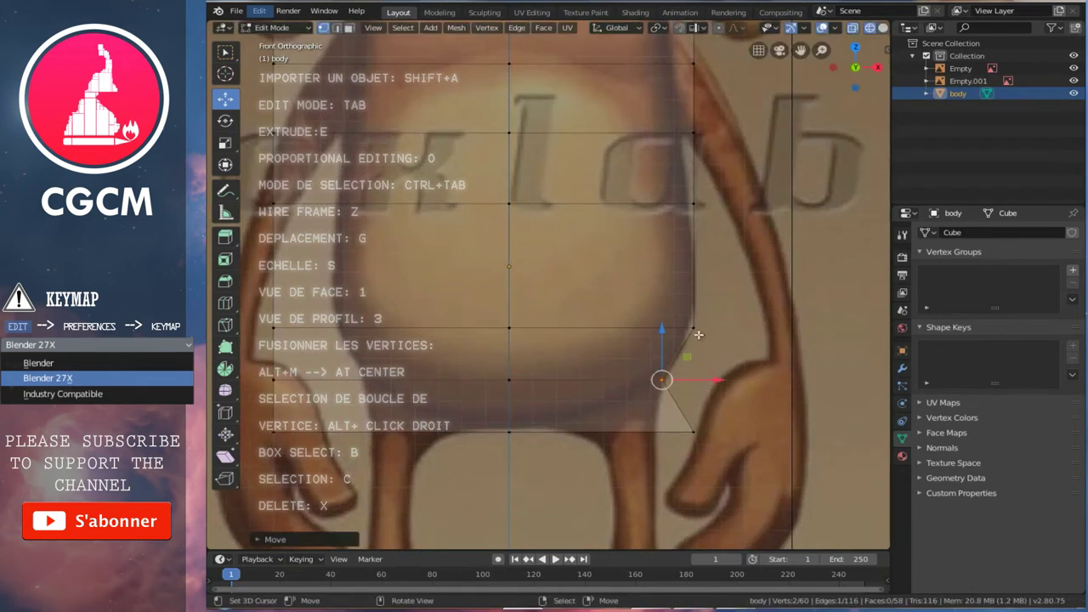
- Pull the next vertex up the right side inward along X to match the outline
right_click(692, 327)
left_click_drag(749, 328, 748, 329)
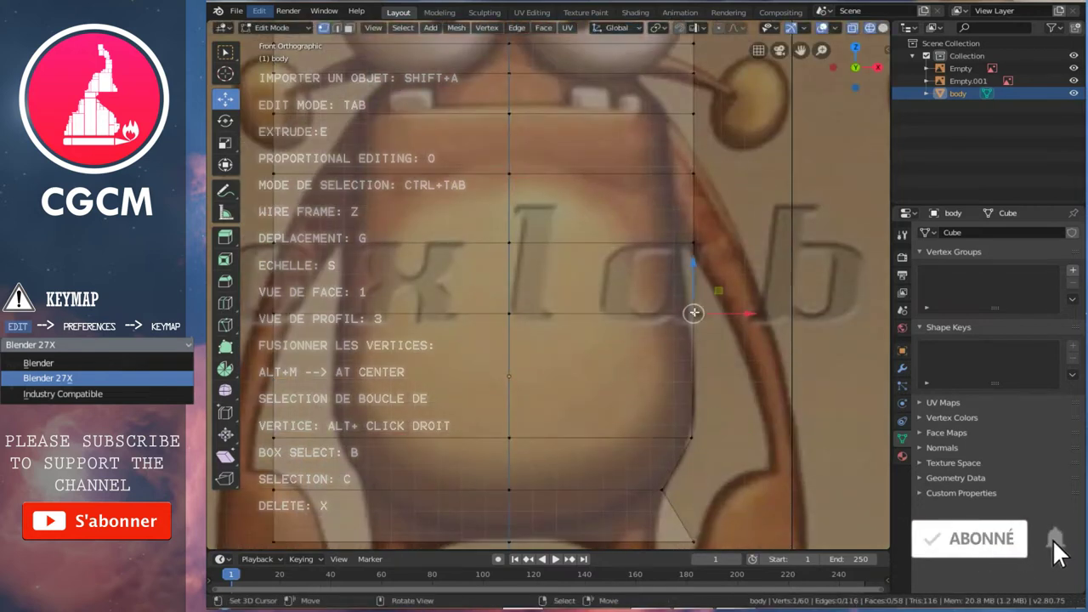
left_click_drag(747, 312, 740, 313)
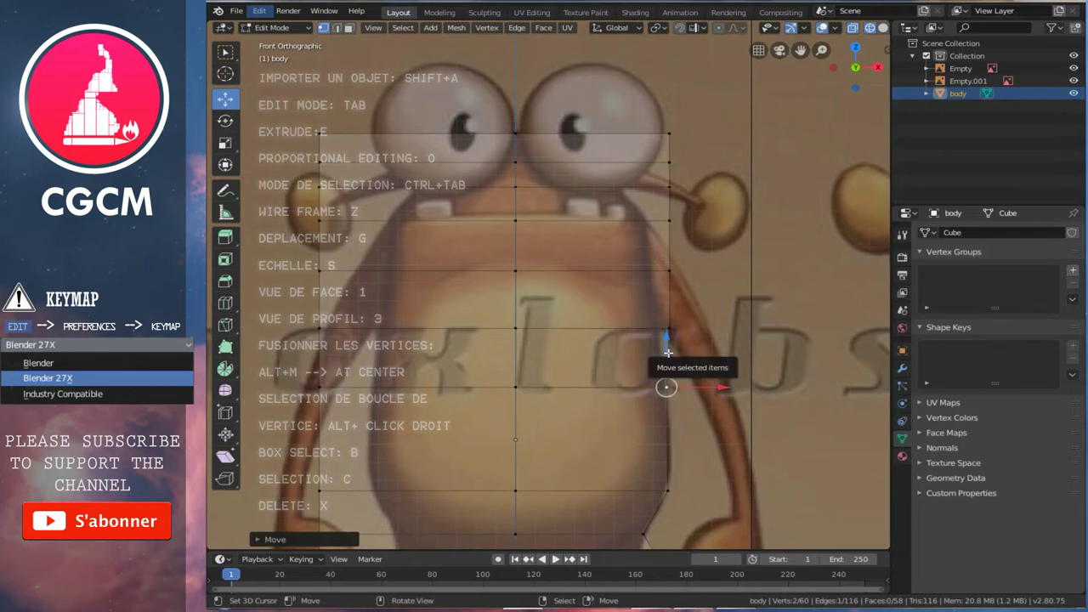
left_click(257, 11)
left_click(293, 178)
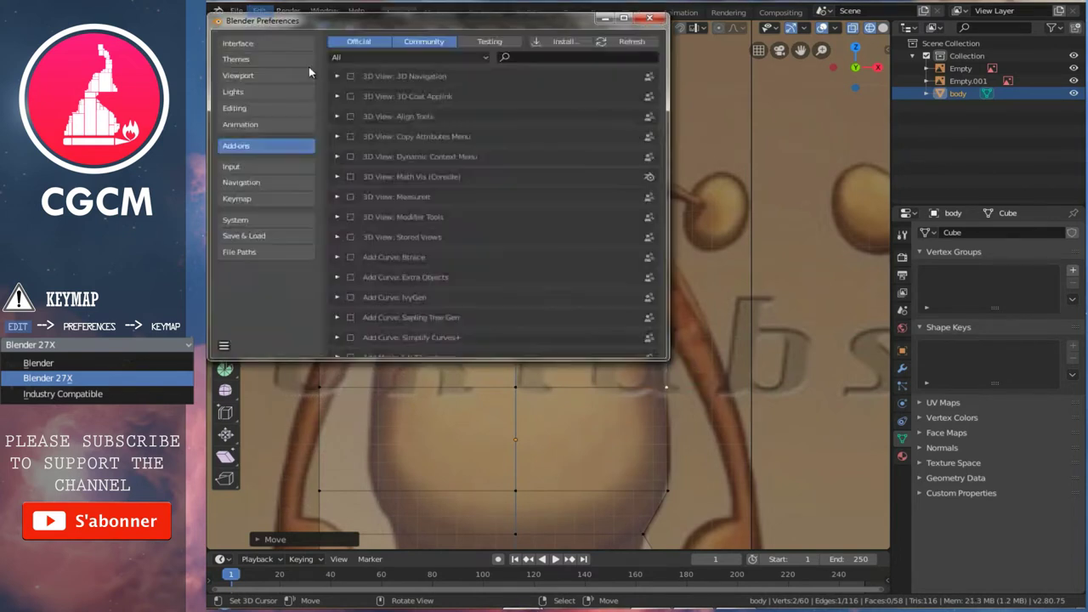
left_click(234, 200)
left_click(356, 42)
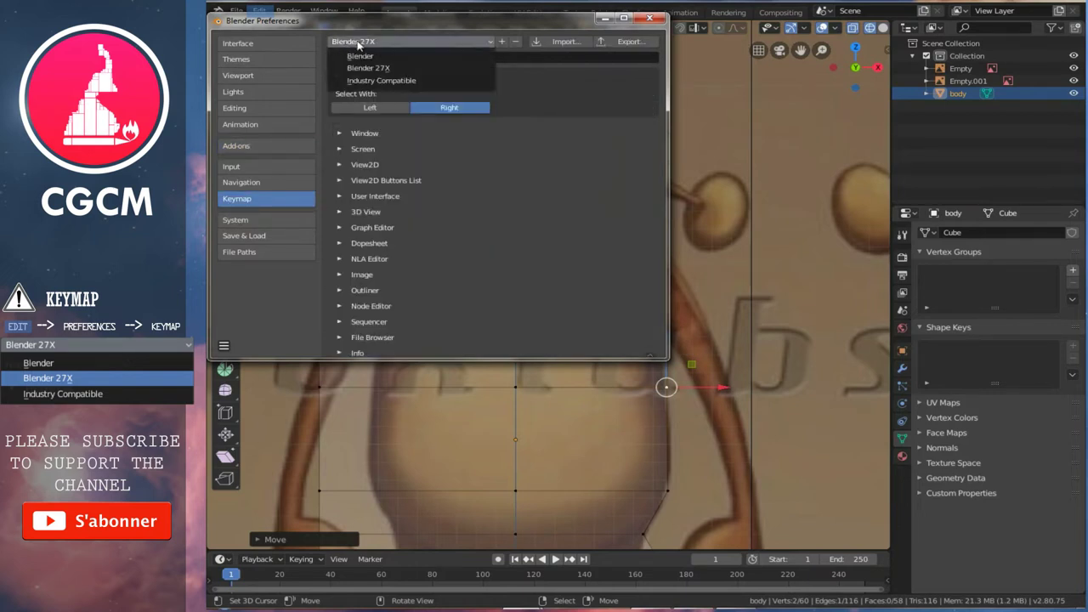
left_click(392, 67)
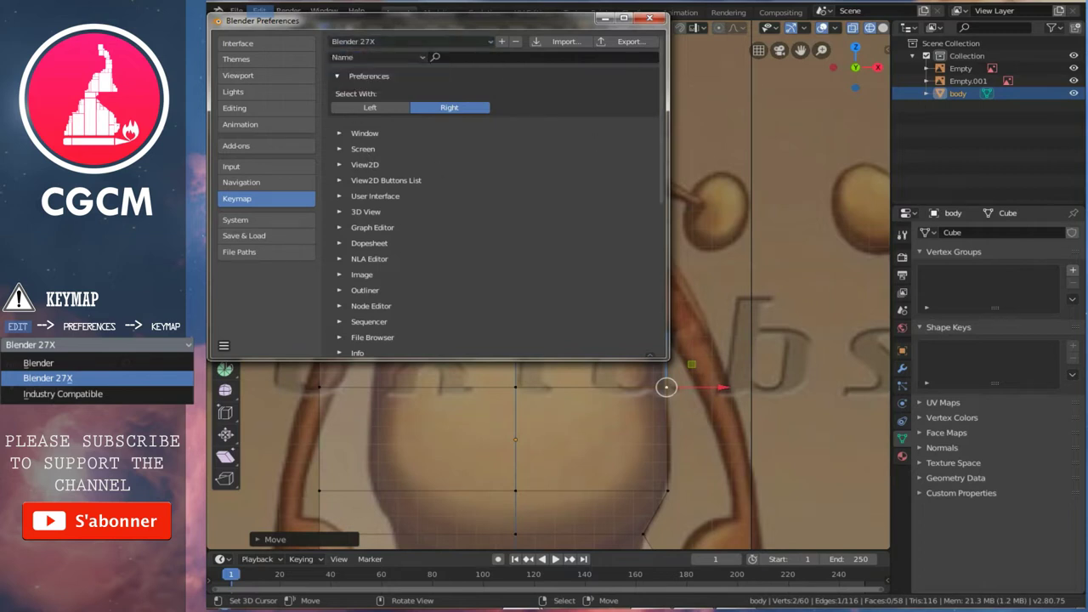
left_click(651, 18)
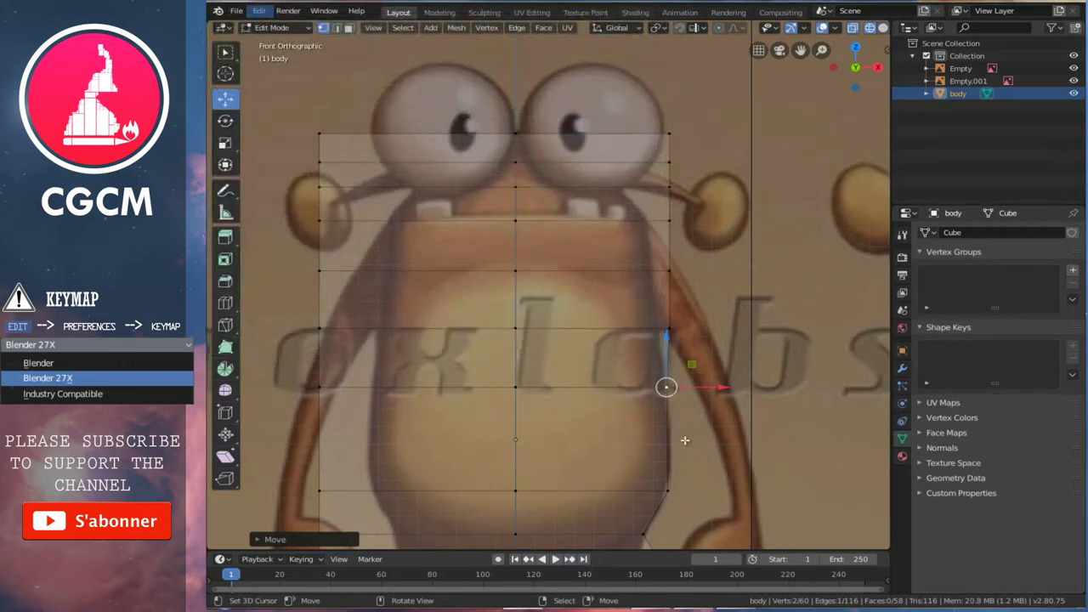
- Move the first right-edge vertices along X onto the character's outline
scroll(671, 391, "up", 2)
scroll(660, 365, "up", 2)
middle_click_drag(661, 401, 648, 352, "shift")
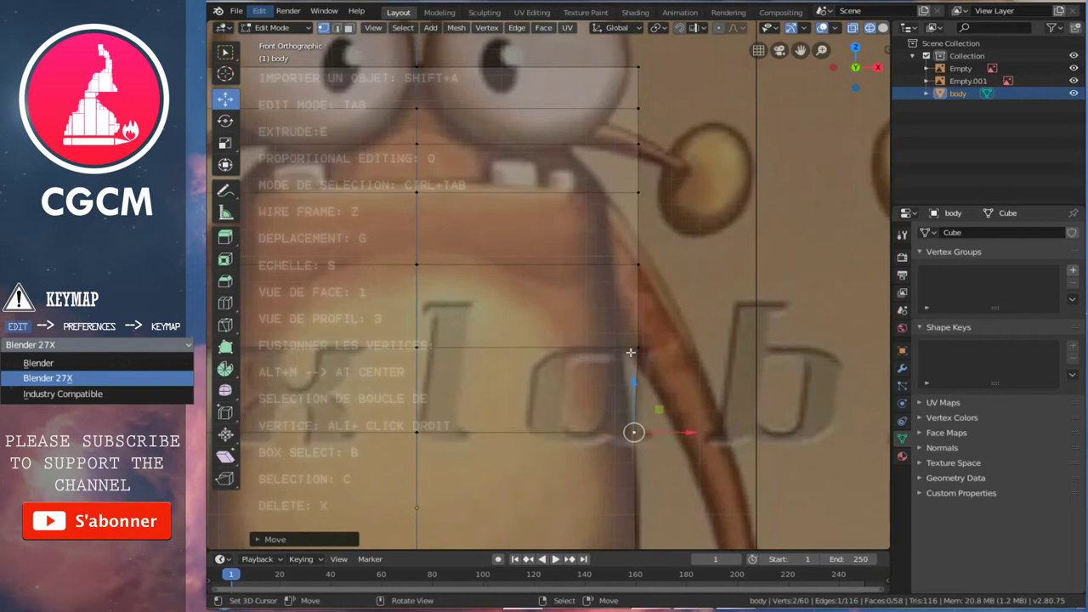
right_click(630, 352)
key("g")
key("x")
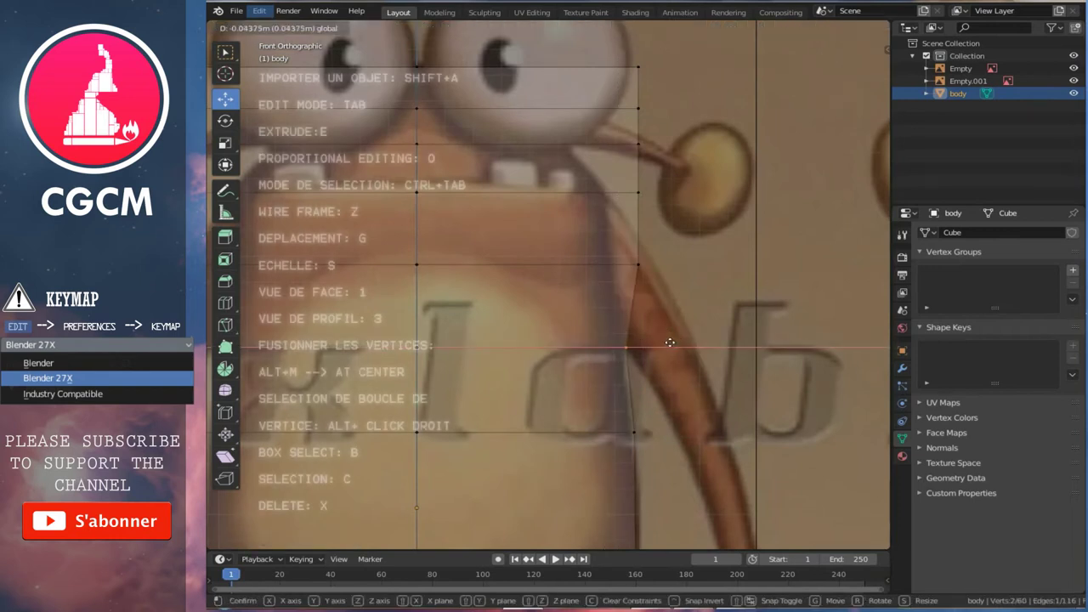
left_click(670, 343)
middle_click_drag(669, 343, 637, 297, "shift")
right_click(637, 296)
key("b")
left_click_drag(597, 279, 736, 326)
key("g")
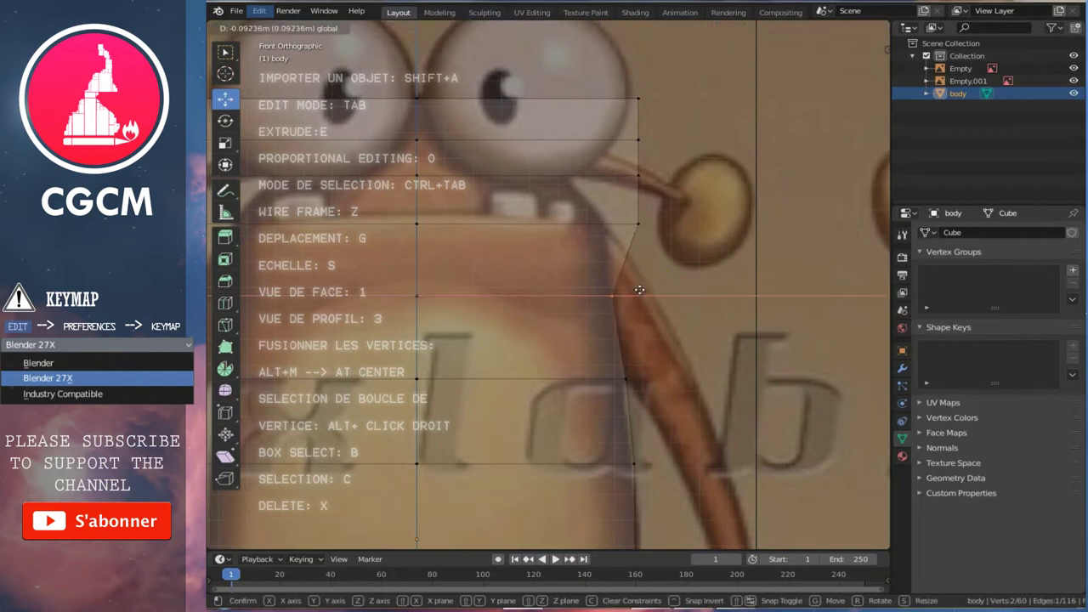
left_click(639, 292)
- Reposition the shoulder and upper edge vertices, setting the top corner just below the eye
right_click(636, 224)
key("g")
left_click(634, 225)
middle_click_drag(634, 226, 634, 301, "shift")
right_click(638, 252)
right_click(638, 252, "shift")
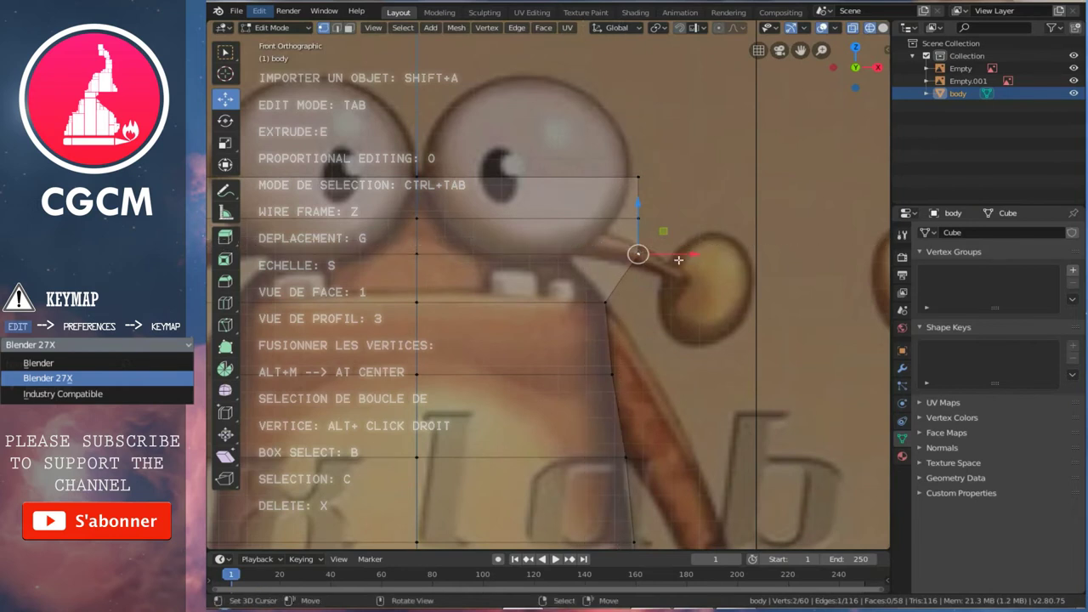
key("g")
left_click(616, 235)
right_click(638, 218)
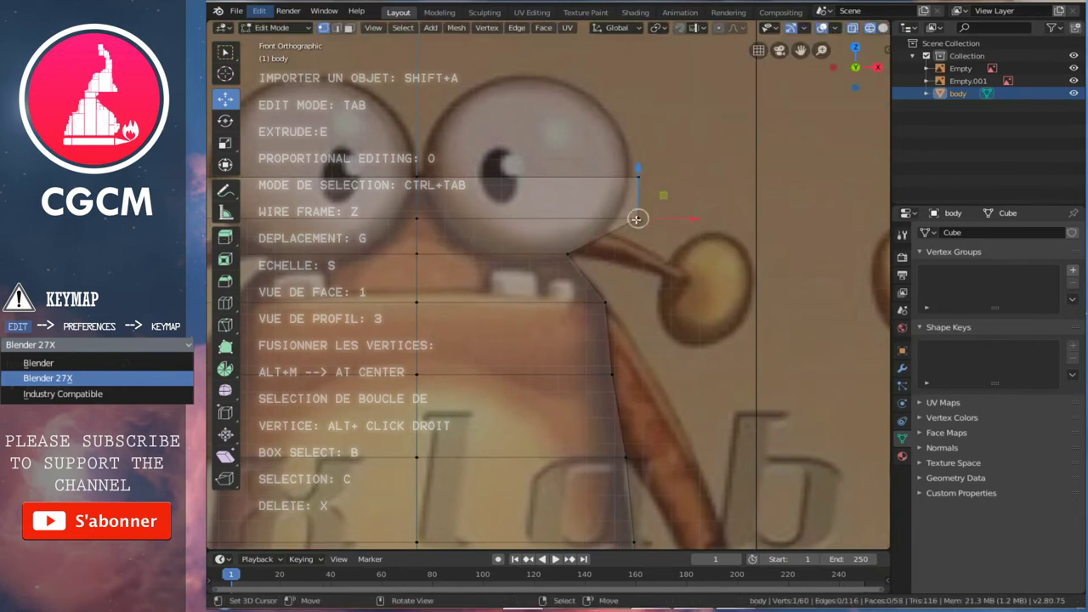
key("g")
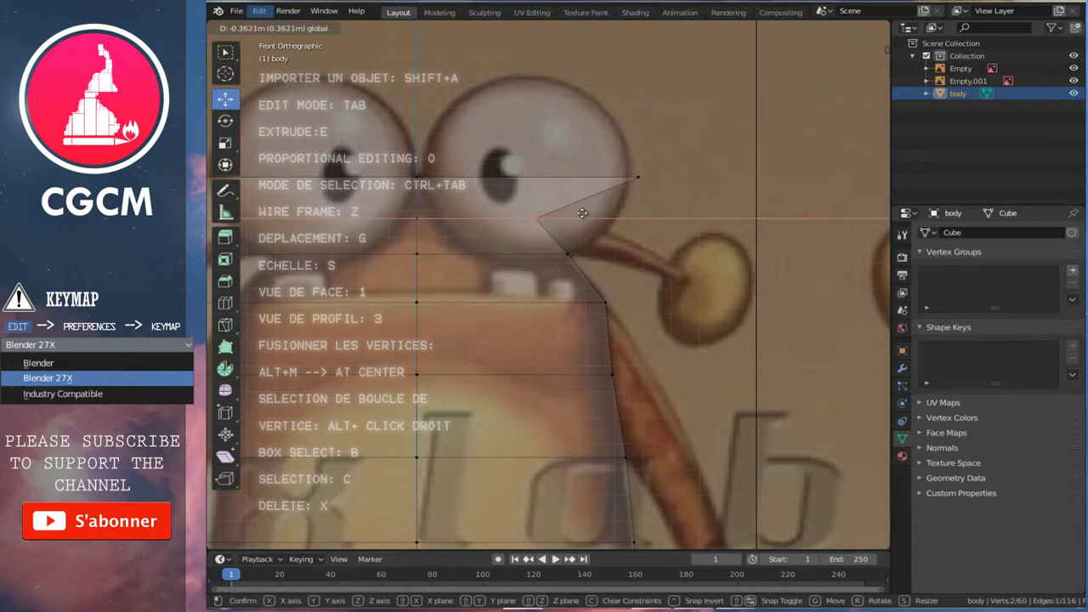
left_click(582, 212)
right_click(636, 175)
key("g")
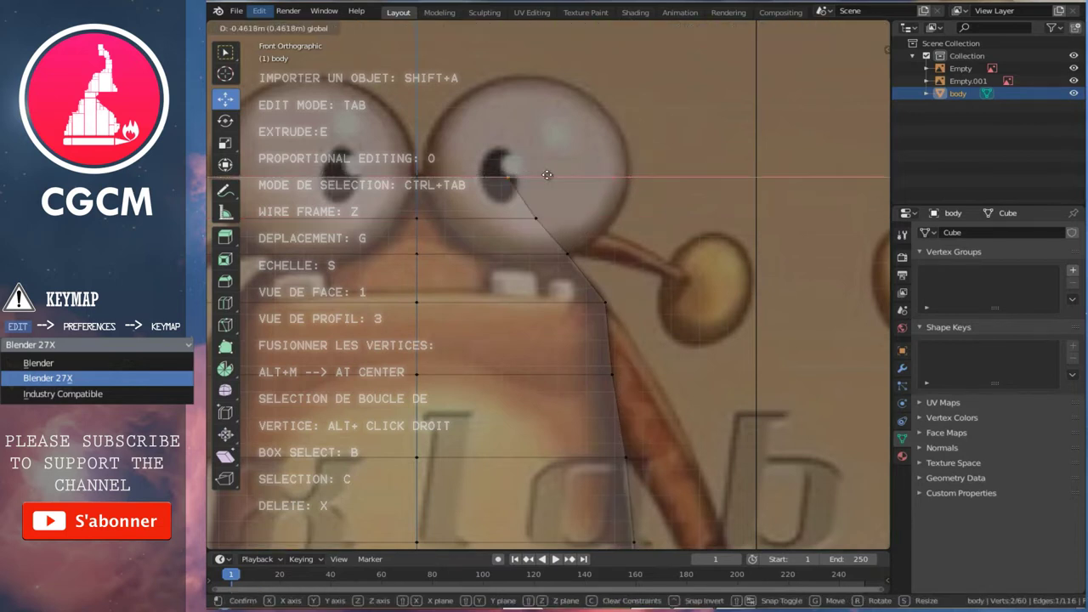
left_click(528, 174)
- Move the bottom corner vertex inward along X to sit above the hand
scroll(510, 195, "down", 3)
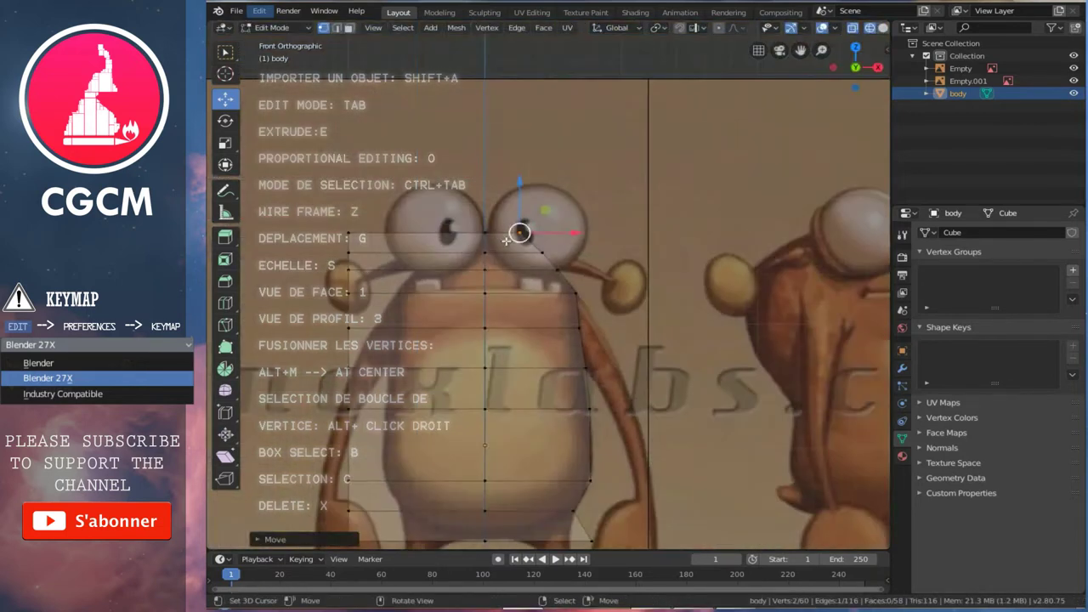
scroll(510, 230, "down", 2)
mouse_move(491, 244)
middle_mouse_down("shift")
mouse_move(517, 245)
mouse_move(681, 329)
middle_mouse_up("shift")
scroll(517, 245, "up", 2)
scroll(517, 245, "up", 1)
scroll(681, 329, "down", 2, "ctrl")
scroll(679, 367, "up", 1)
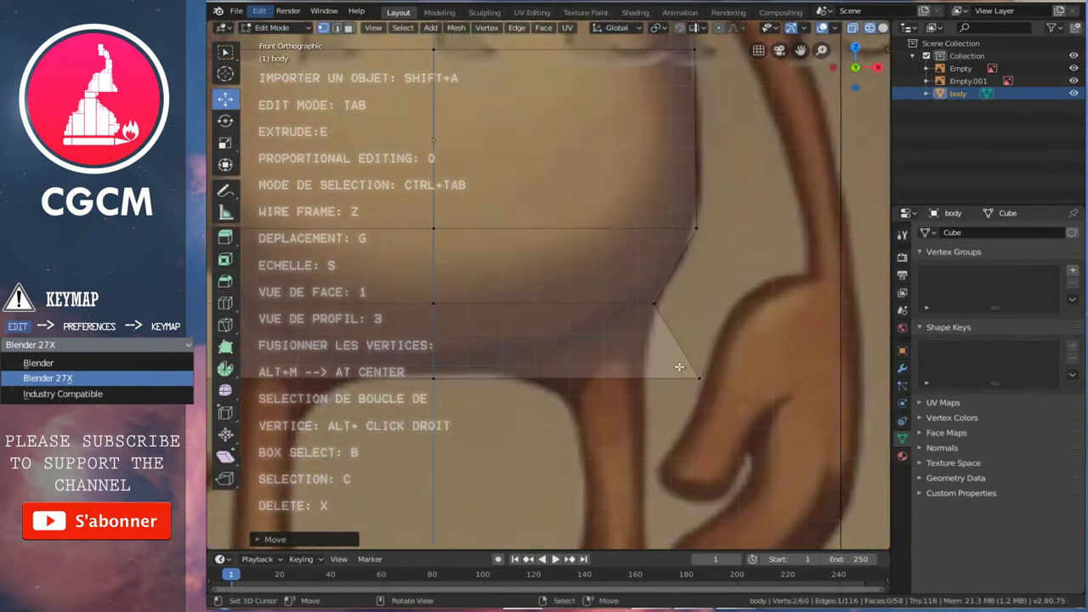
key("g")
key("x")
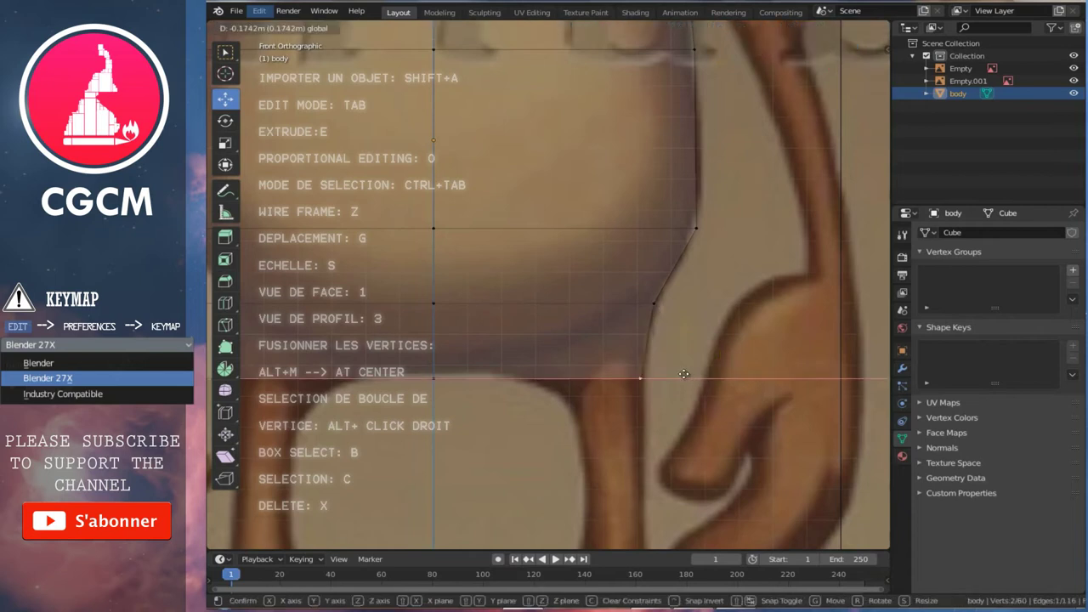
left_click(682, 375)
- Delete the mesh's left column of vertices and return to Object Mode
scroll(575, 316, "down", 4)
scroll(663, 315, "up", 1)
scroll(509, 350, "up", 1)
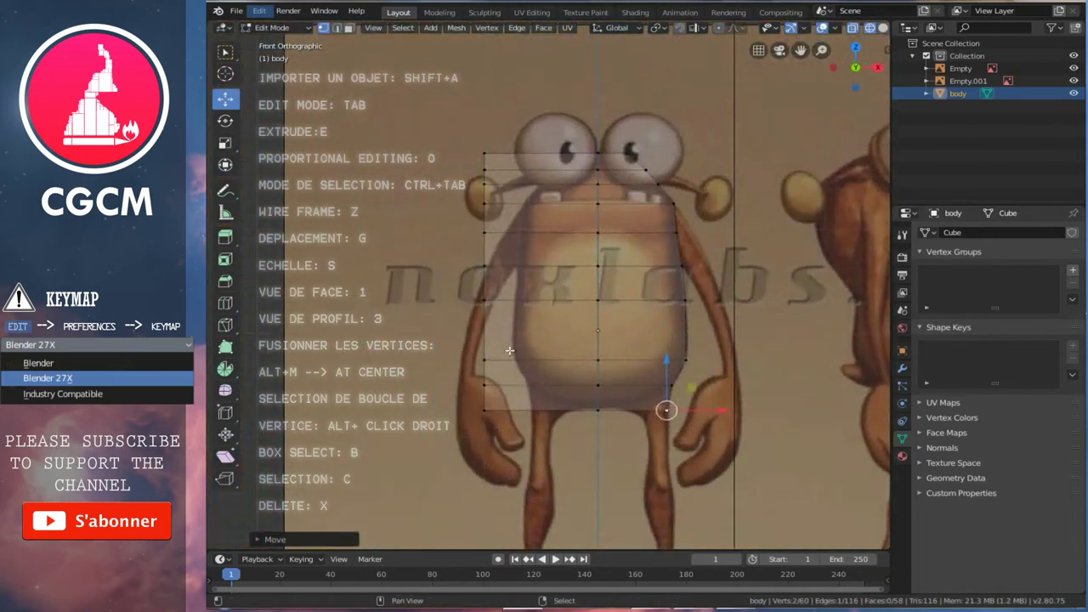
left_click(483, 359)
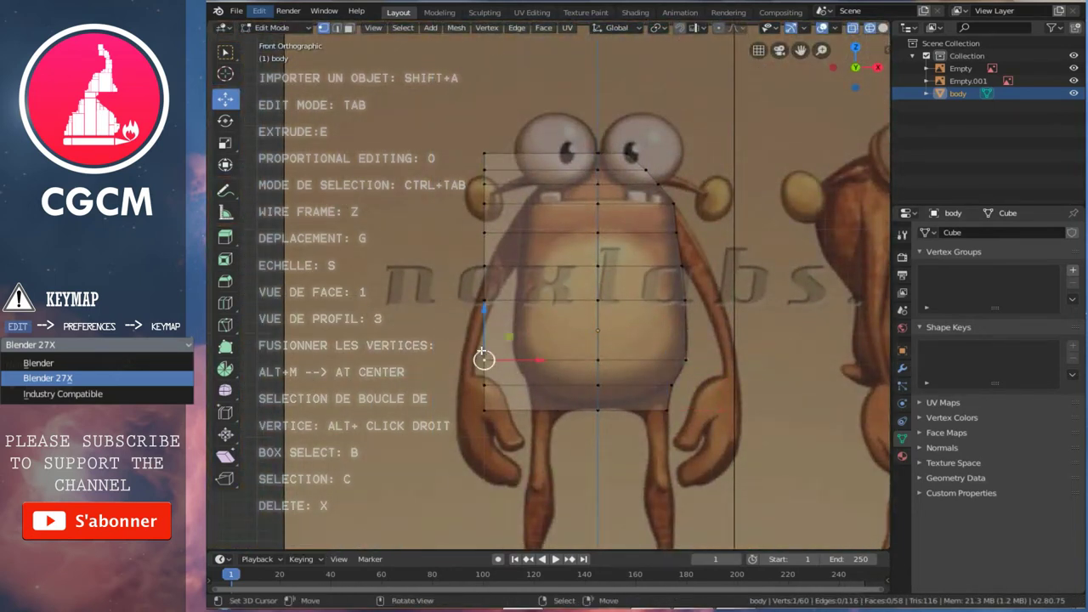
left_click_drag(463, 140, 549, 482)
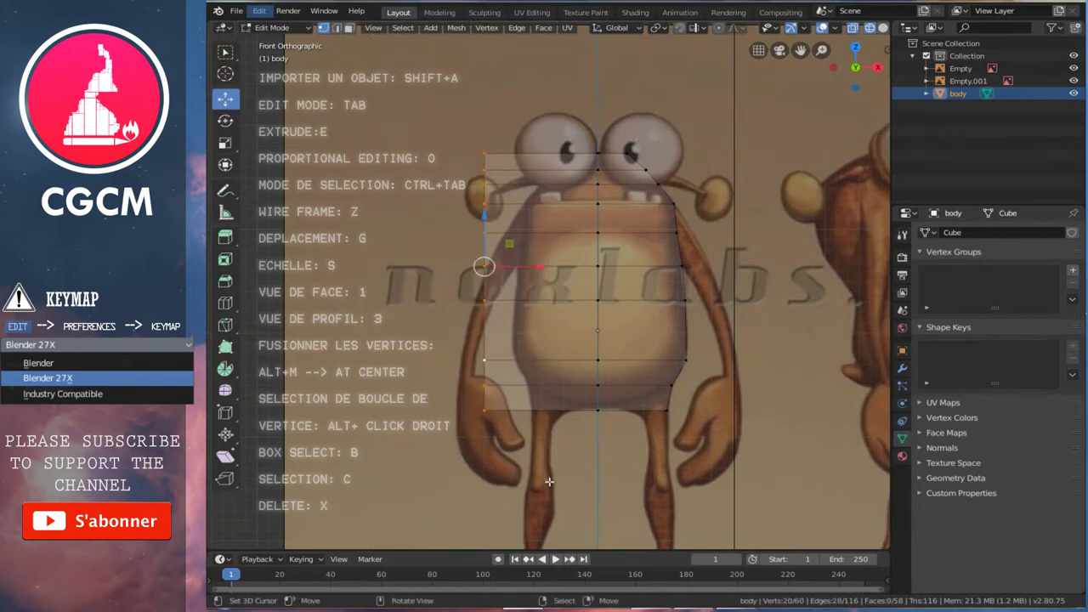
key("x")
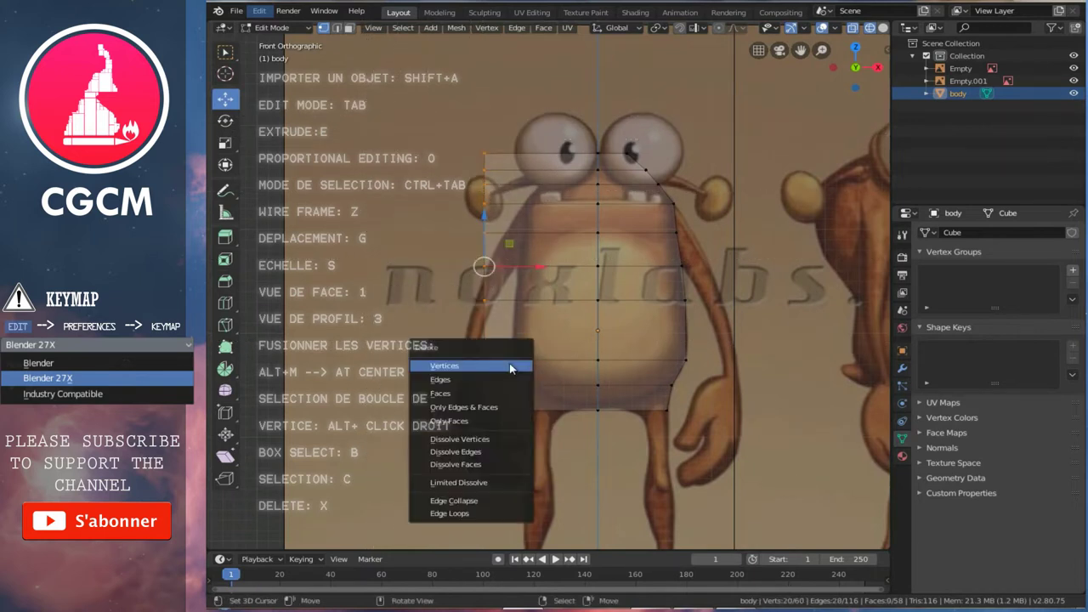
left_click(510, 364)
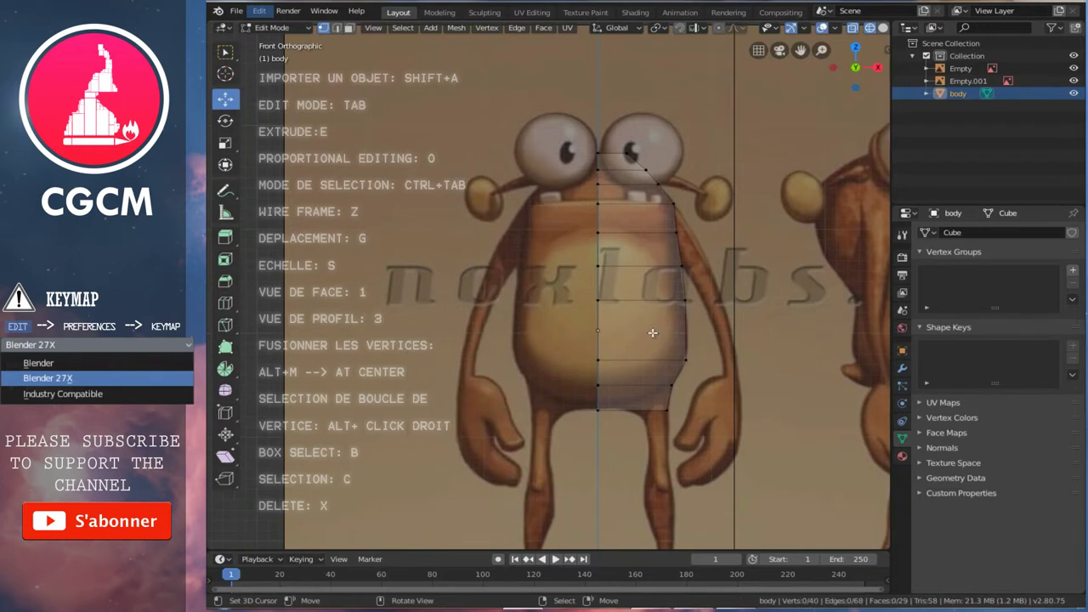
key("Tab")
scroll(634, 340, "up", 2)
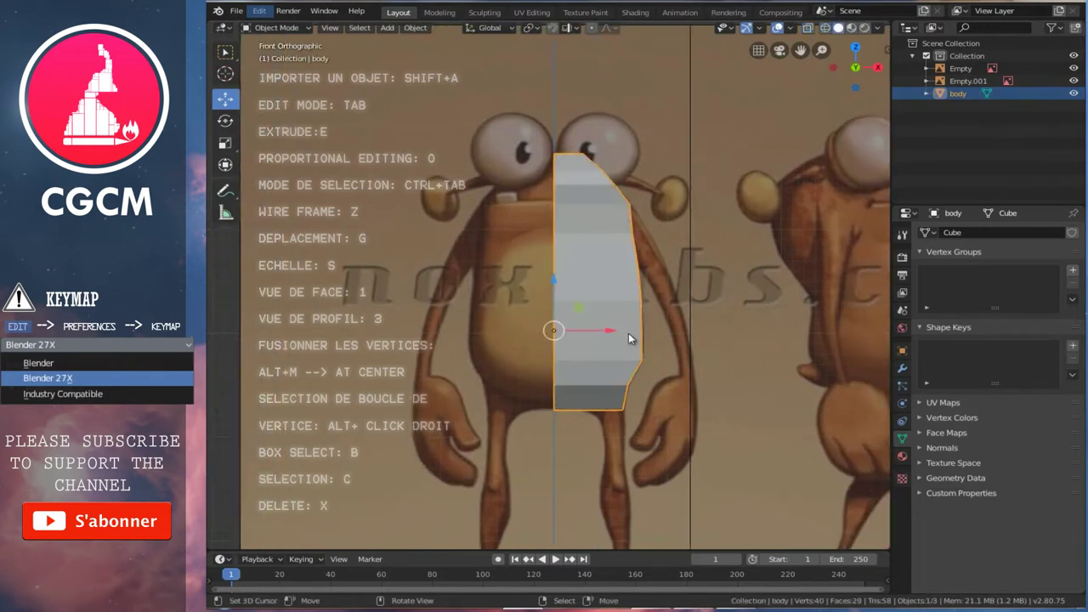
- Switch to solid shading, add a Mirror modifier with Clipping enabled, then re-enter Edit Mode
key("z")
scroll(629, 336, "down", 2)
left_click(902, 368)
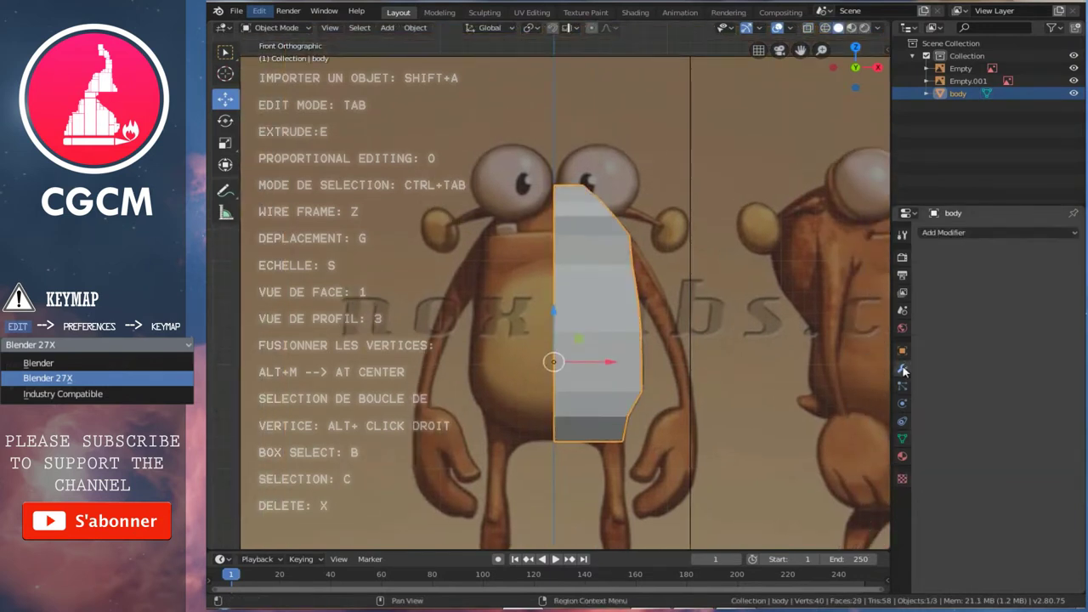
left_click(958, 234)
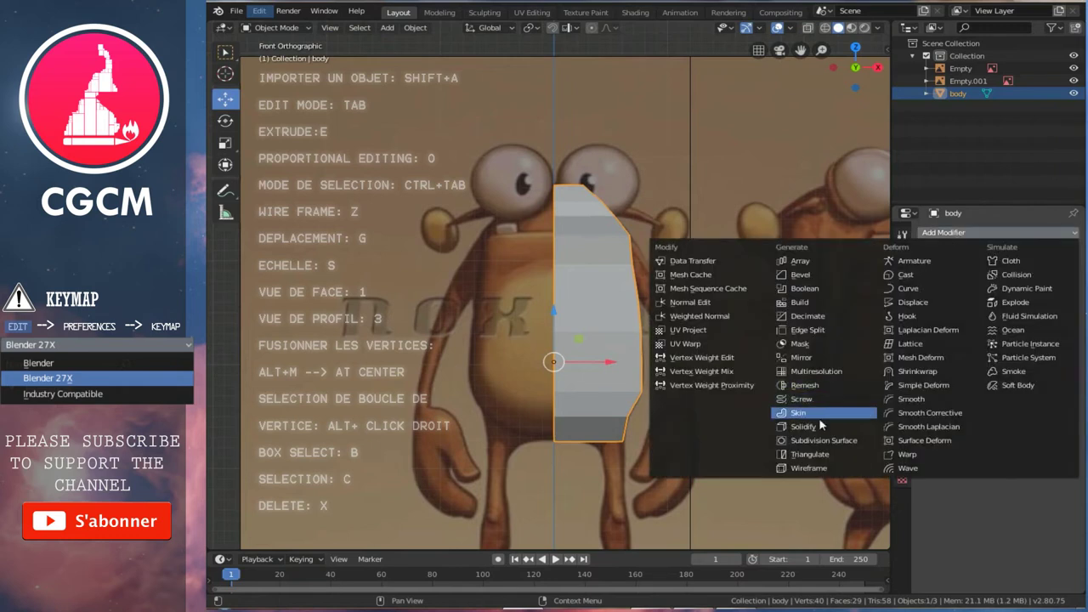
left_click(820, 358)
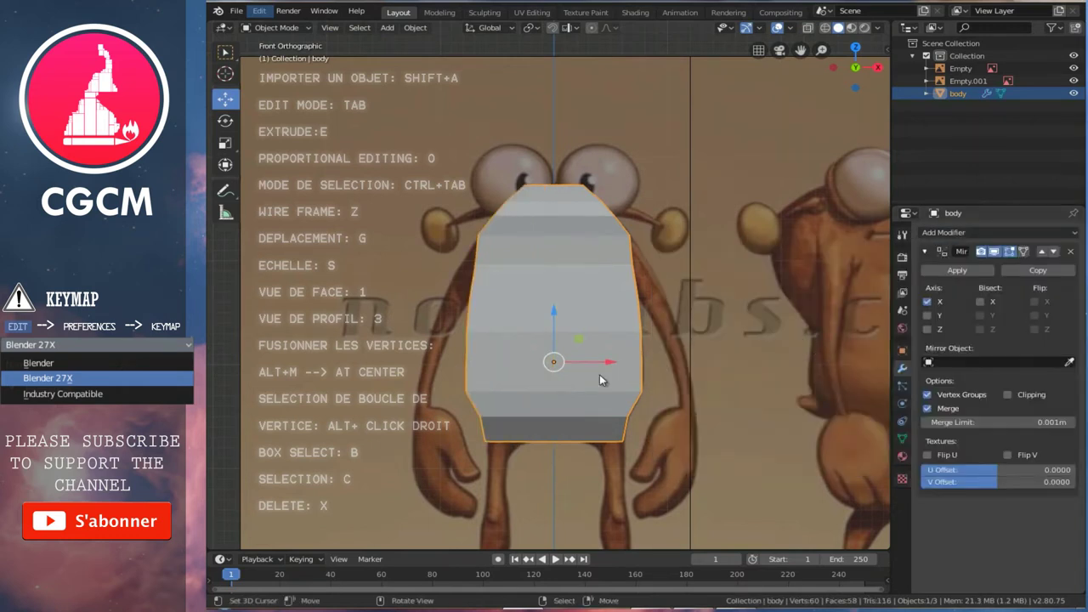
left_click(1008, 395)
scroll(514, 378, "up", 2)
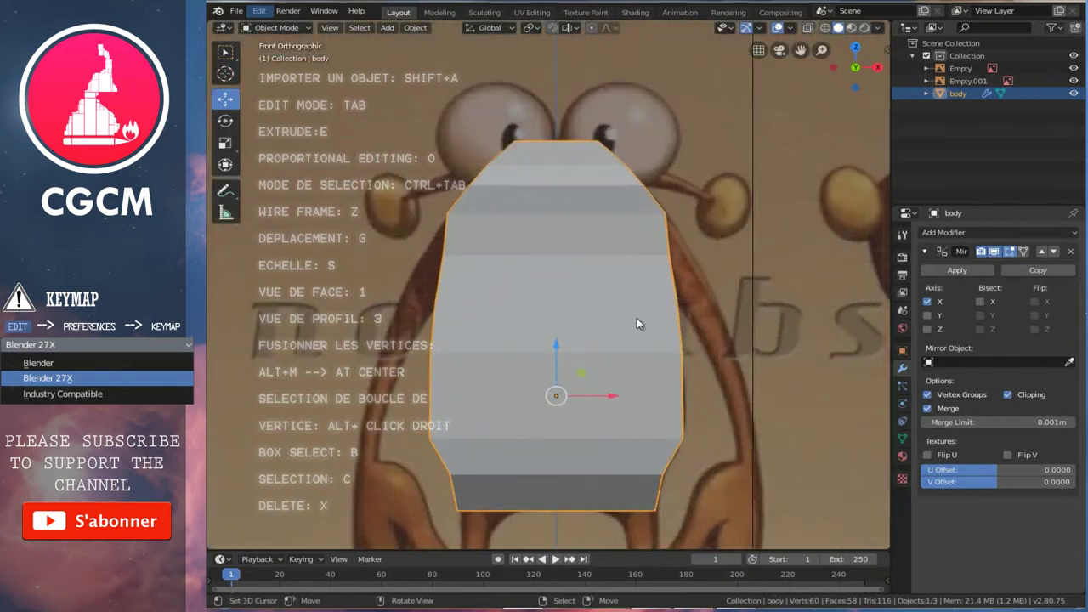
key("Tab")
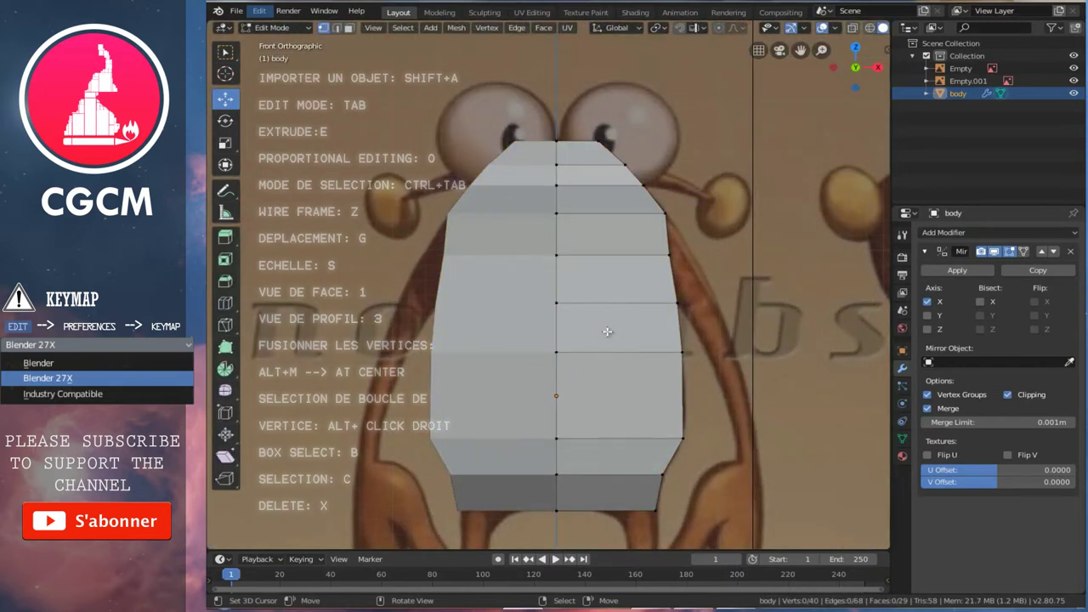
- Turn on see-through view and add two vertical loop cuts across the body
key("z")
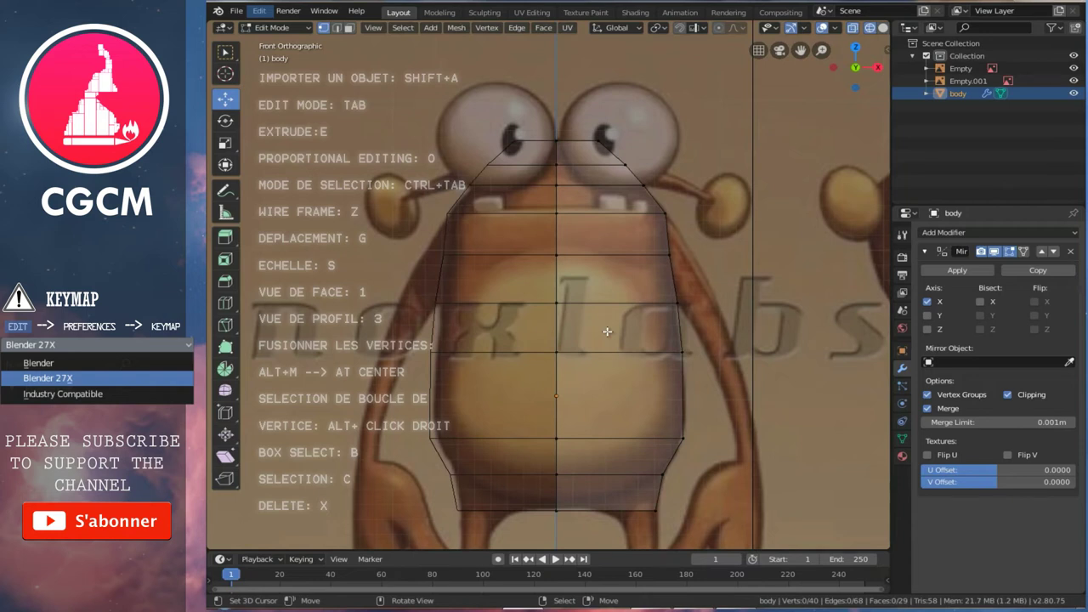
key("ctrl+r")
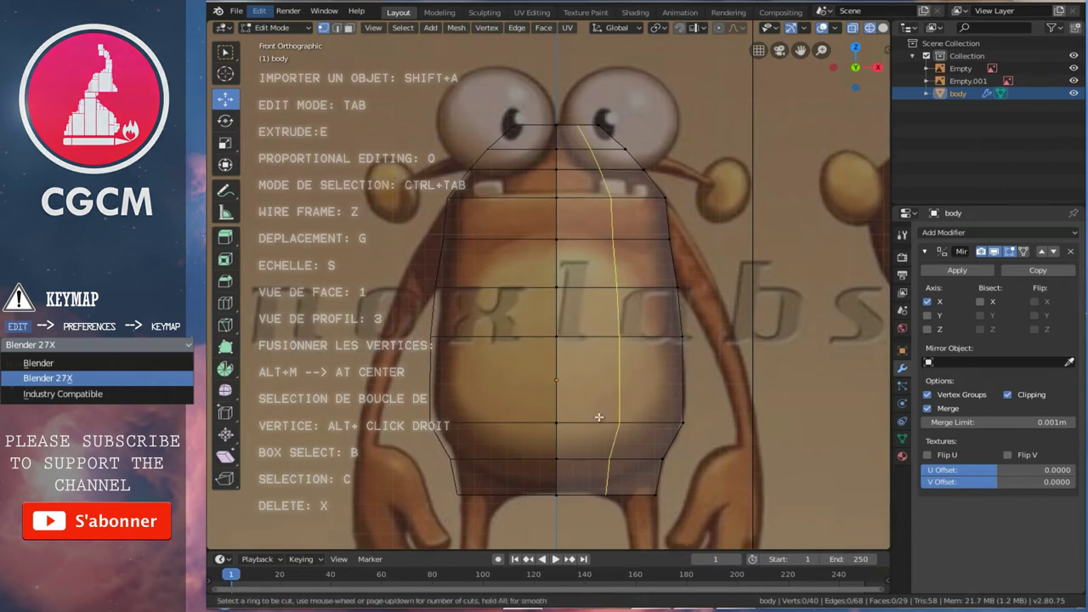
scroll(598, 417, "up", 1)
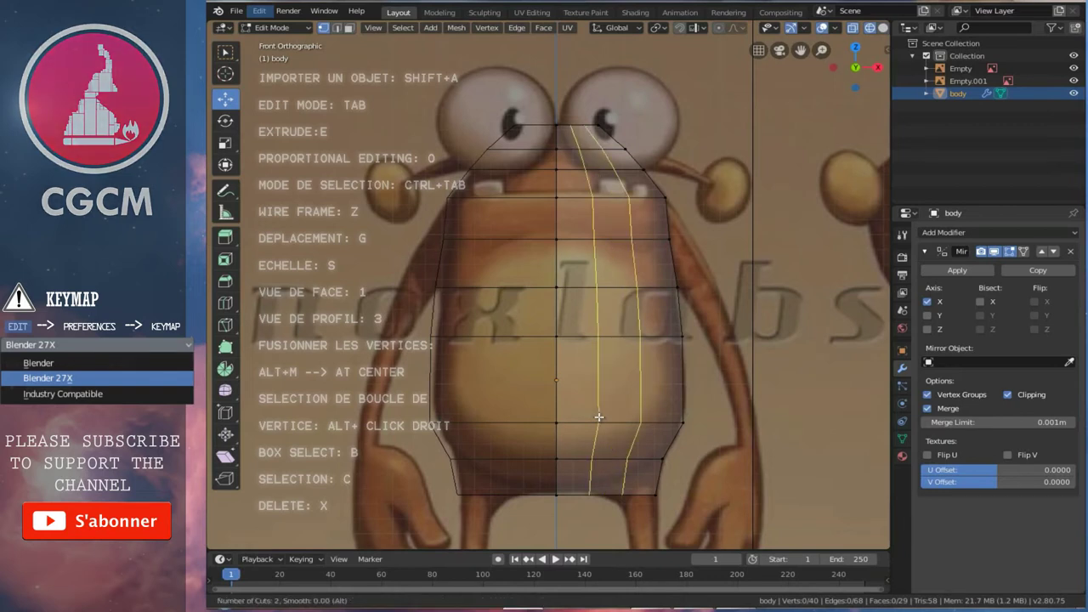
left_click(599, 416)
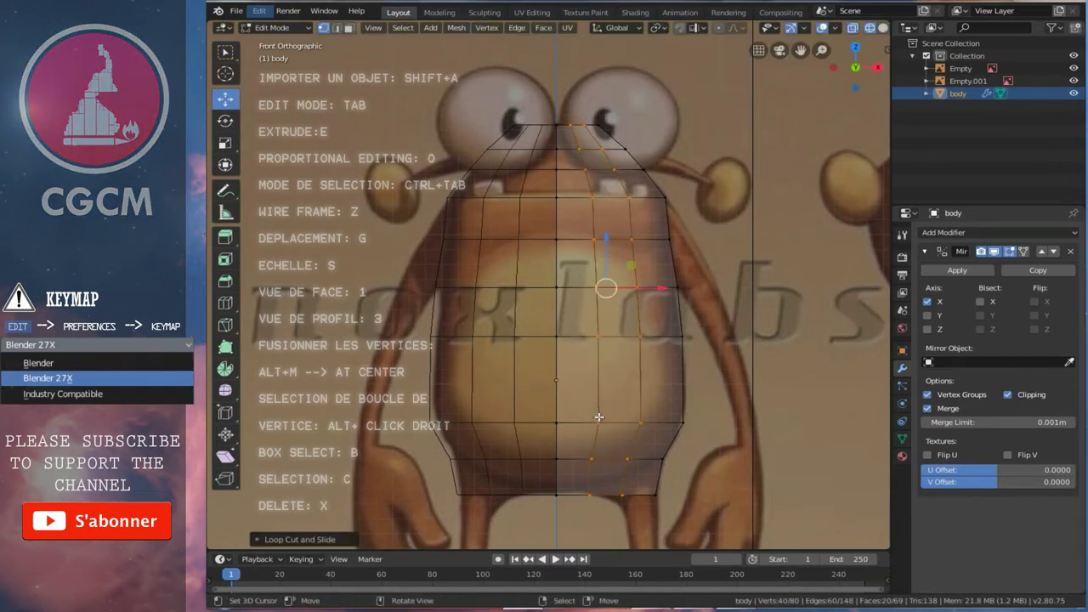
scroll(627, 429, "down", 3, "shift")
scroll(626, 428, "up", 2)
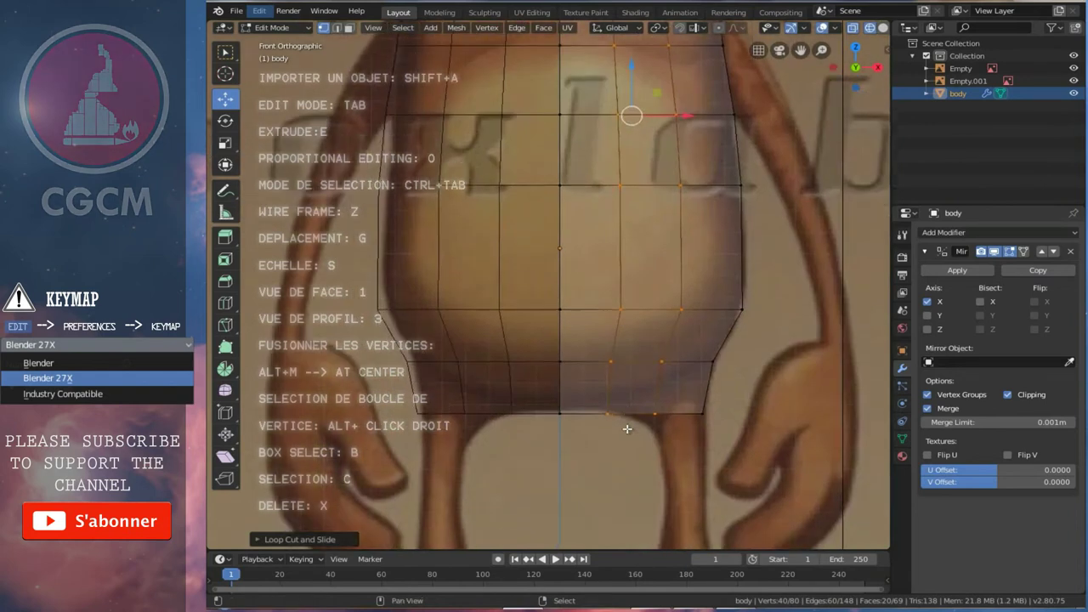
scroll(626, 429, "up", 2)
- Raise the bottom vertices beside the leg vertically to start the leg opening
left_click(679, 401)
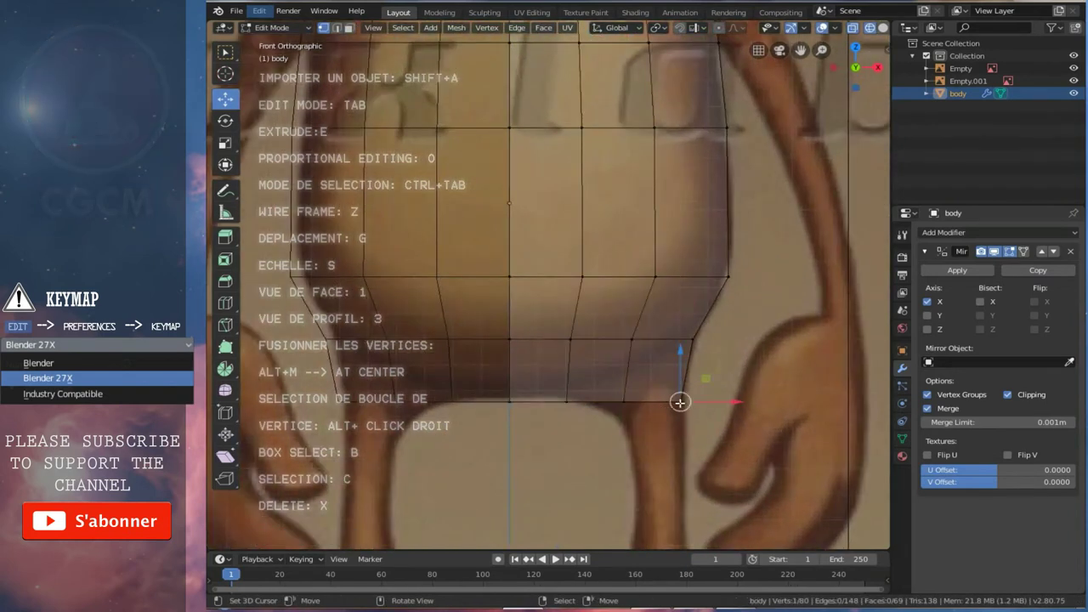
mouse_move(679, 401)
left_mouse_down()
mouse_move(697, 331)
mouse_move(687, 369)
left_mouse_up()
key("Escape")
key("g")
key("z")
left_click(691, 327)
- Move the neighbouring vertices onto the leg opening curve
key("c")
left_click(693, 323)
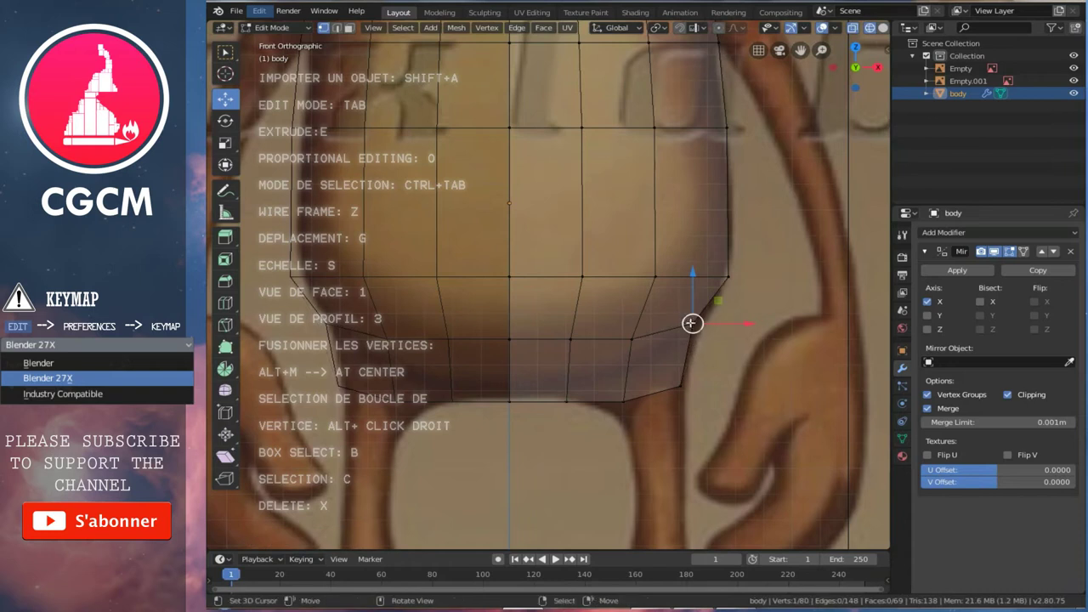
key("Escape")
key("g")
left_click(685, 341)
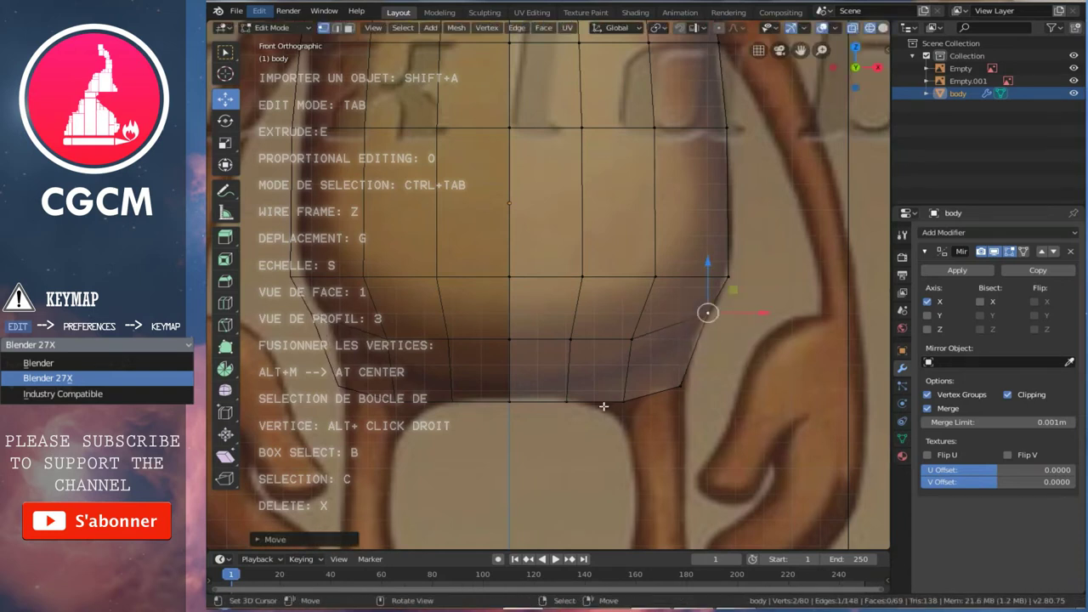
- Move the leg-opening corner vertices to round off the opening
left_click(680, 383)
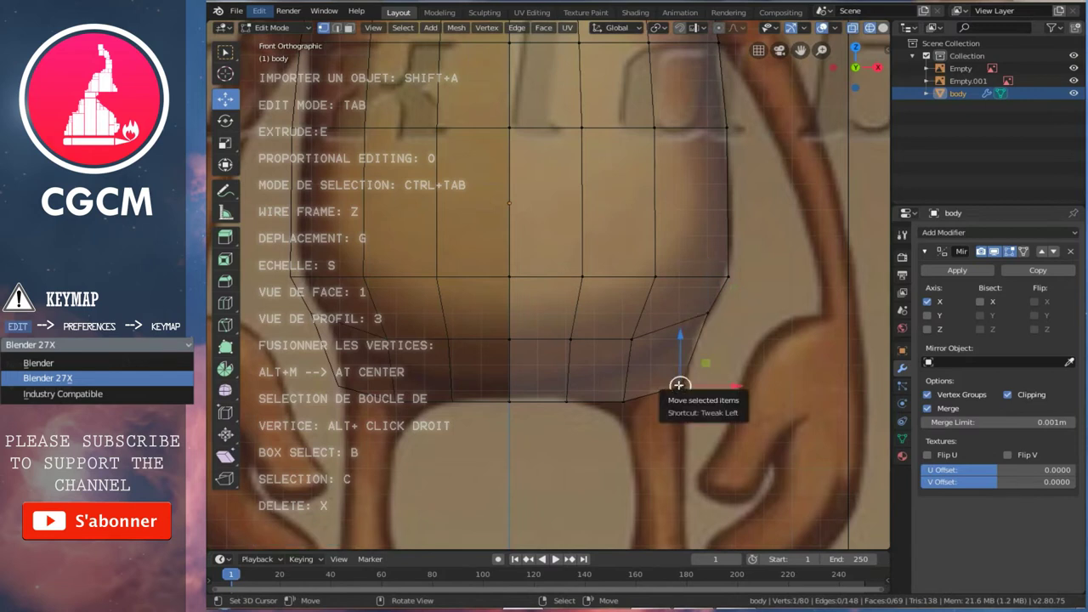
key("c")
left_click(682, 385)
right_click(680, 386)
key("g")
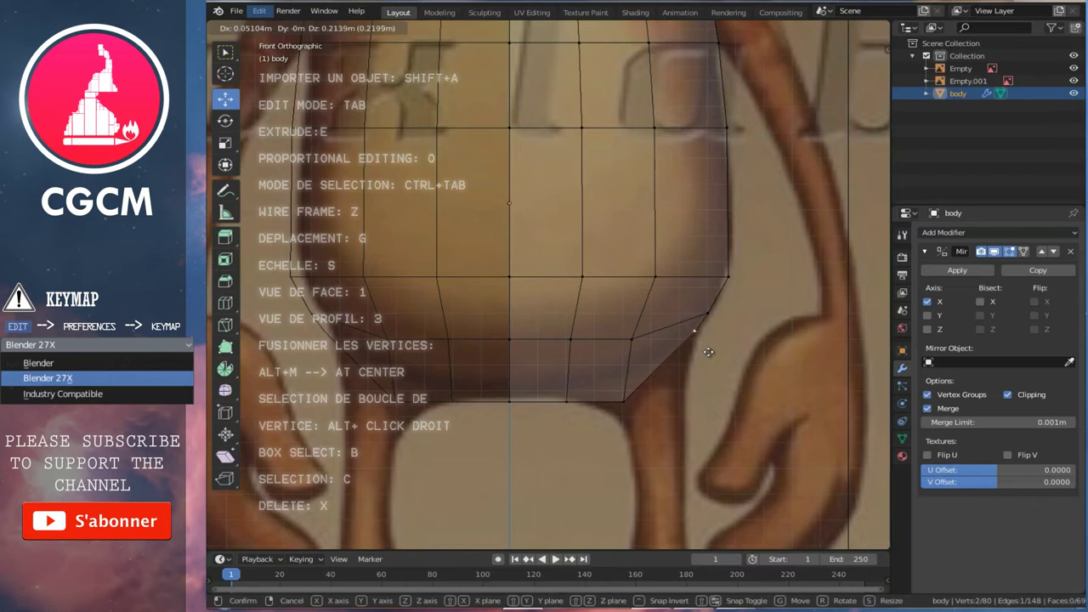
left_click(708, 352)
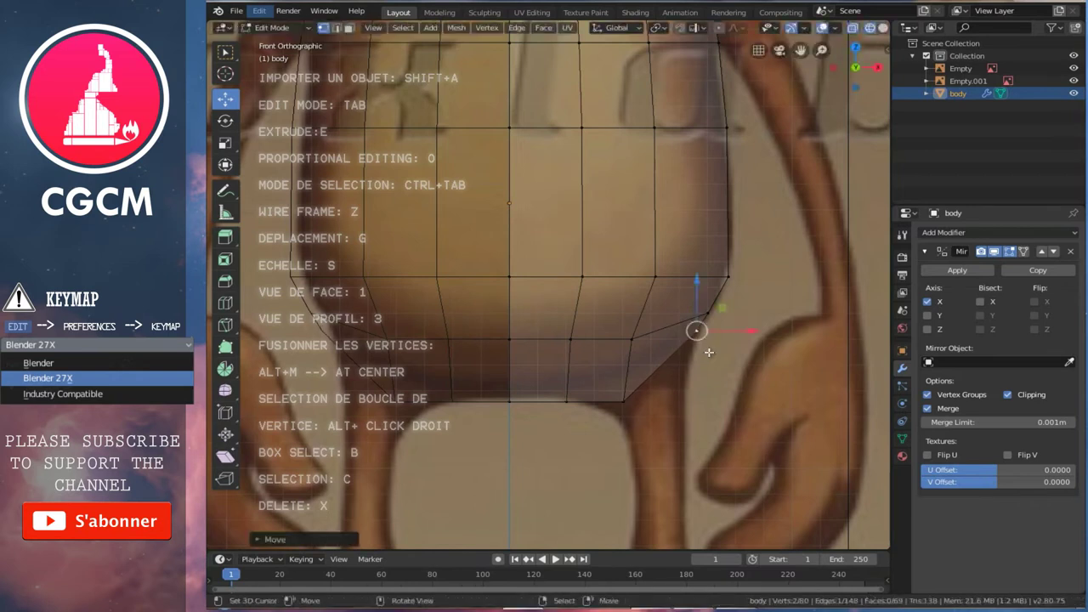
- Shift the bottom vertex above the leg sideways along X, then up along Z
right_click(564, 398)
key("g")
key("x")
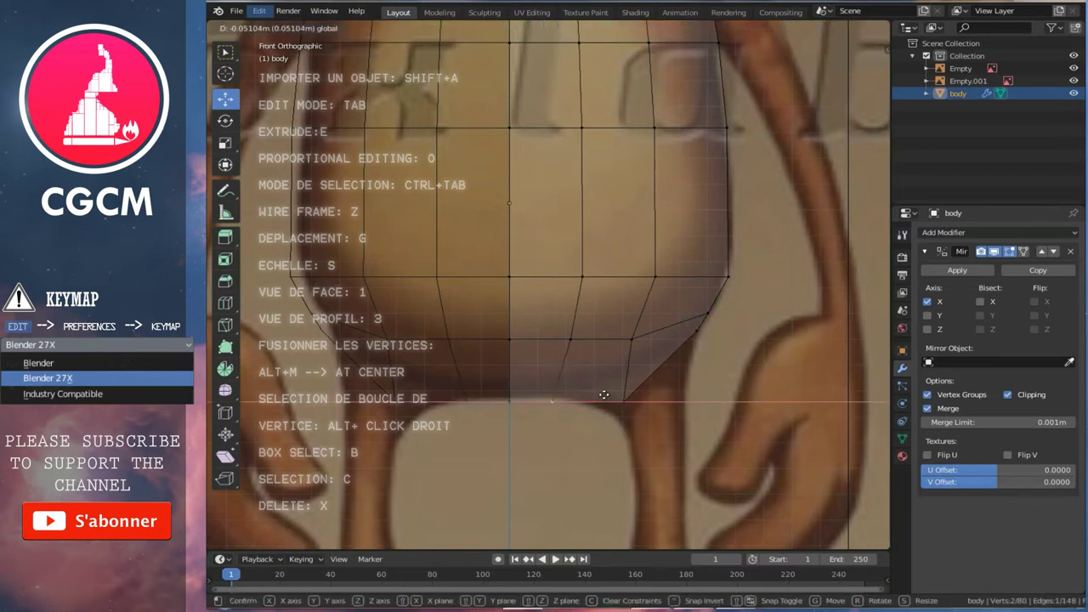
left_click(601, 394)
key("g")
key("z")
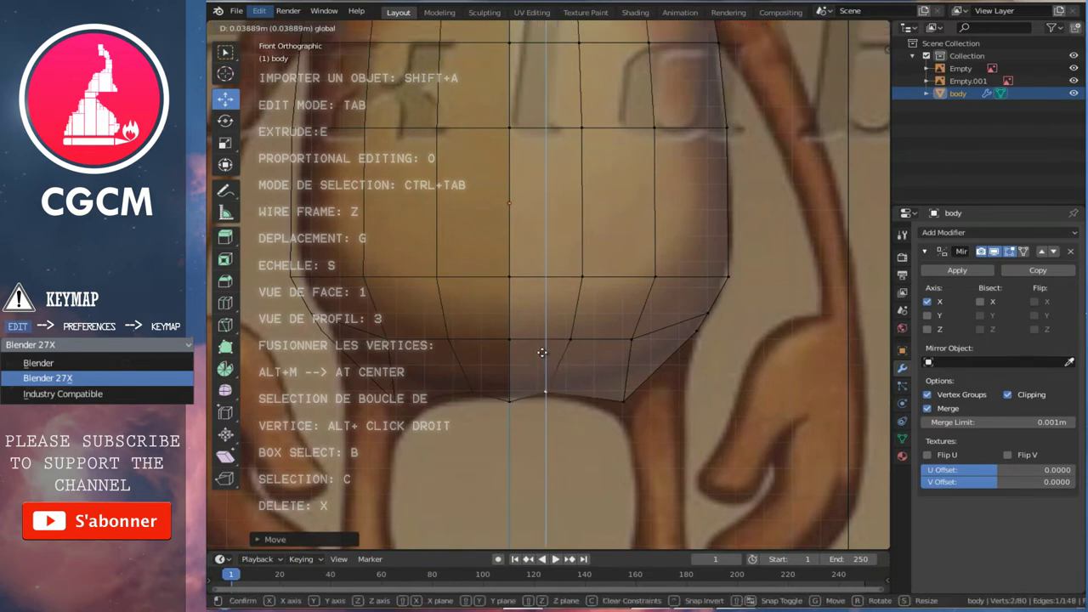
left_click(542, 351)
- Move the next bottom-edge vertex along X and up onto the belly outline
right_click(507, 402)
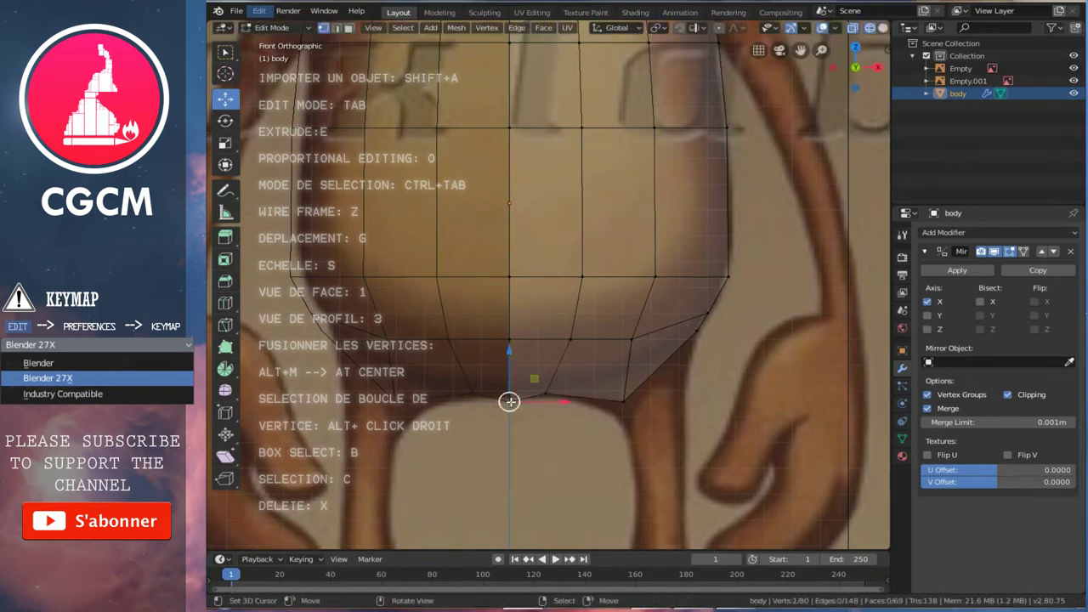
right_click(623, 401)
key("c")
key("Escape")
key("g")
key("x")
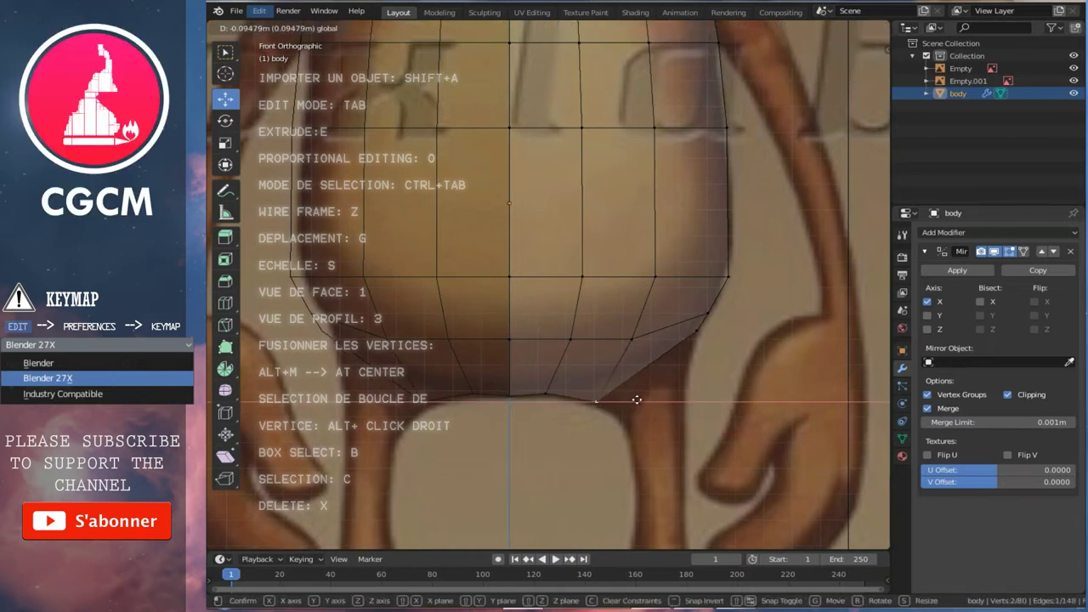
left_click(585, 396)
key("g")
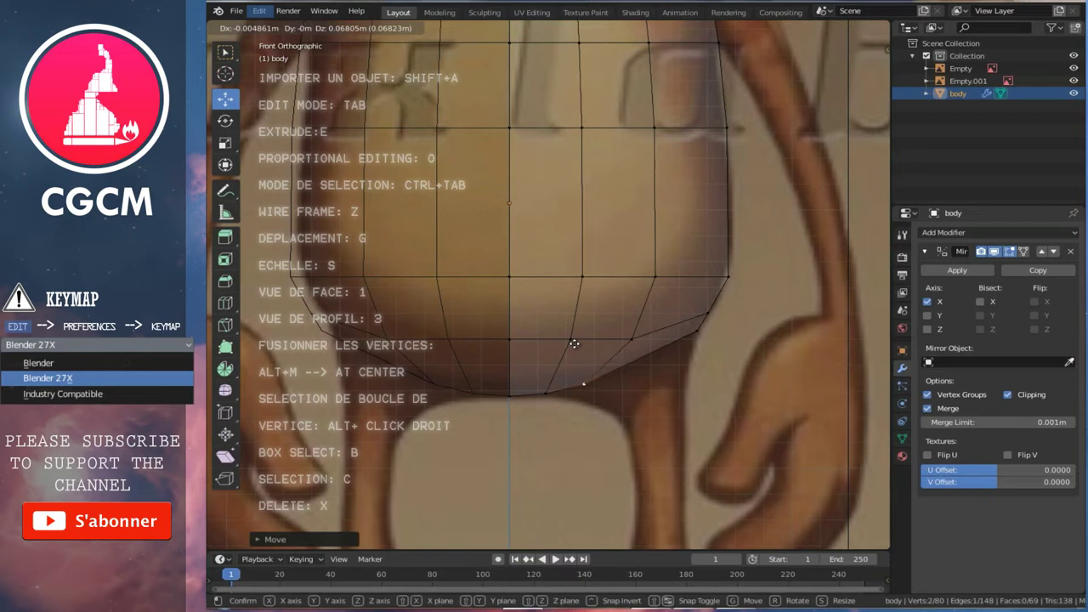
left_click(575, 343)
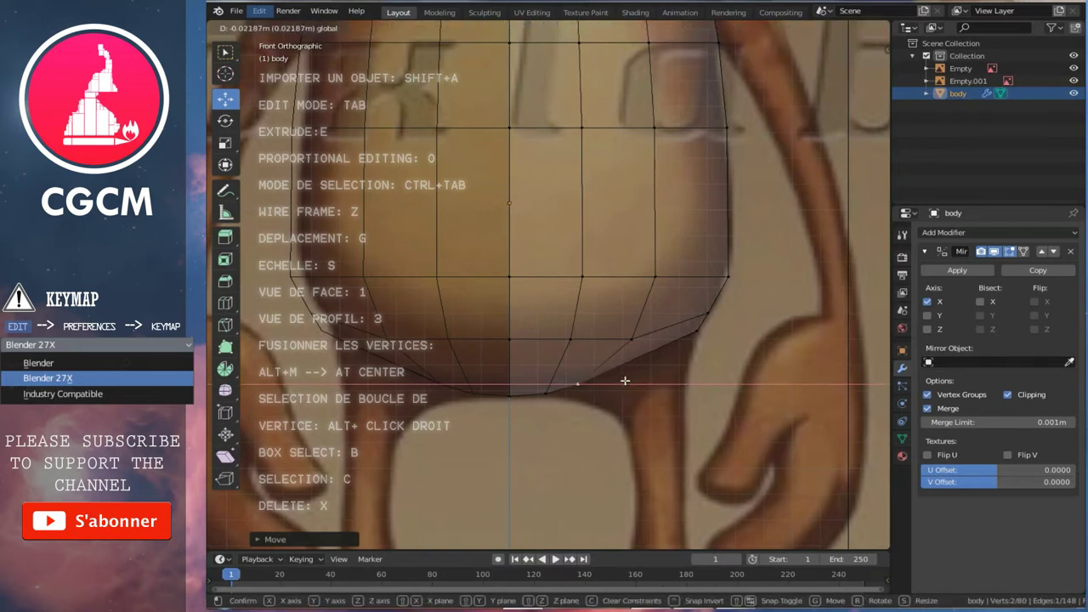
key("g")
key("z")
left_click(579, 344)
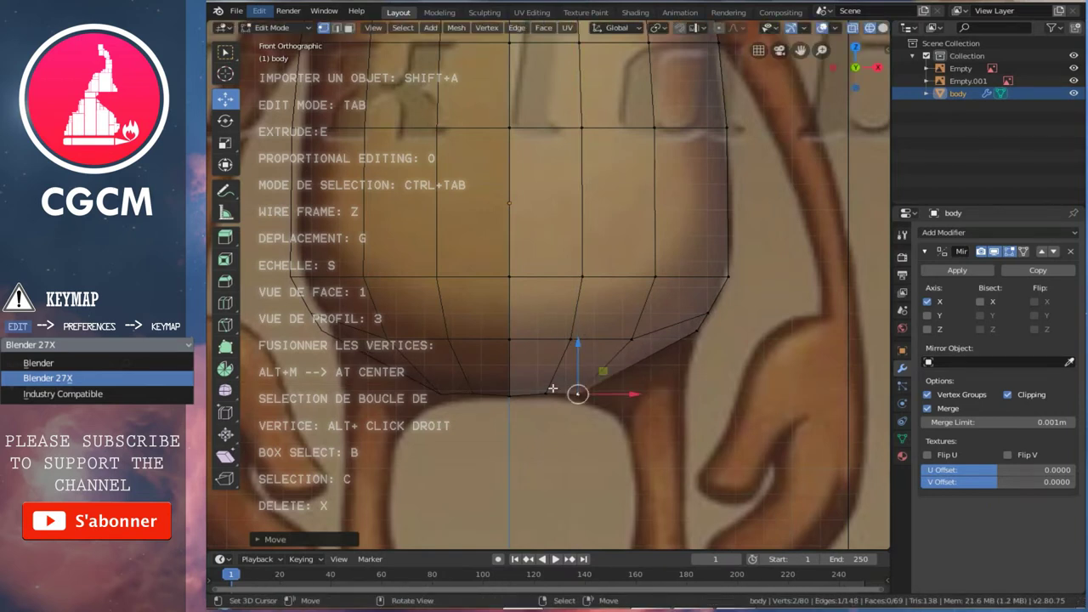
- Move the remaining two bottom-edge vertices vertically onto the belly curve
left_click(546, 393)
key("g")
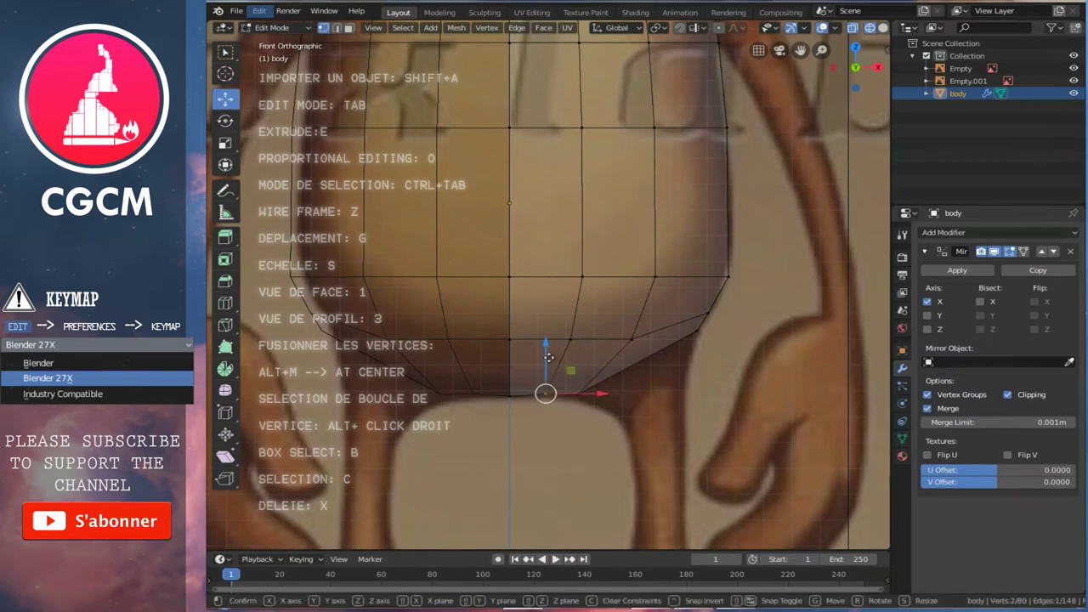
key("z")
left_click(550, 358)
left_click(579, 395)
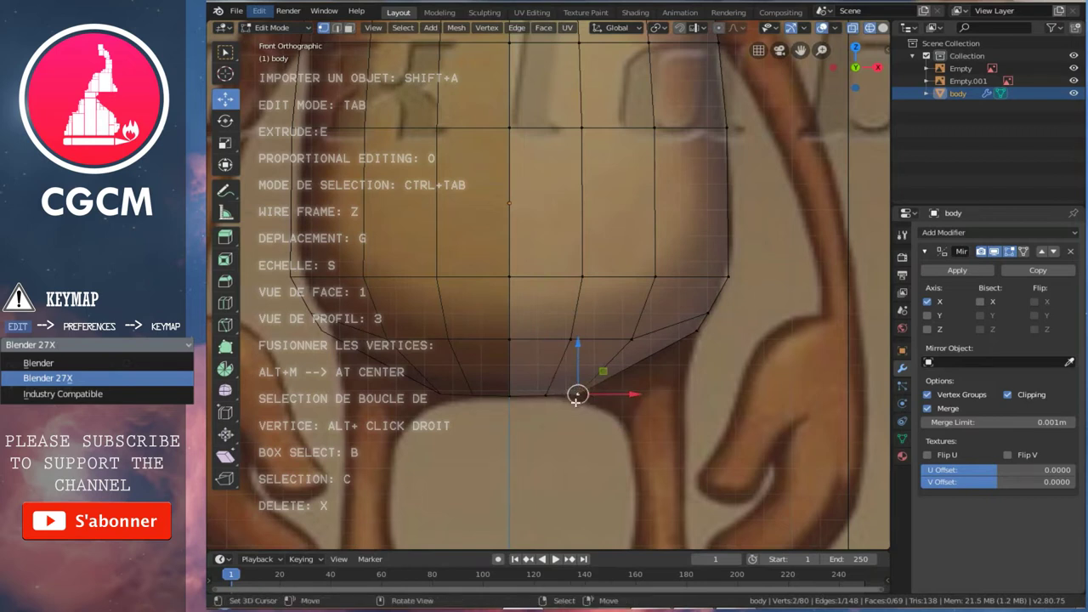
key("g")
key("z")
left_click(576, 352)
- In side view, add a centred edge loop across the body mesh
scroll(595, 391, "down", 2)
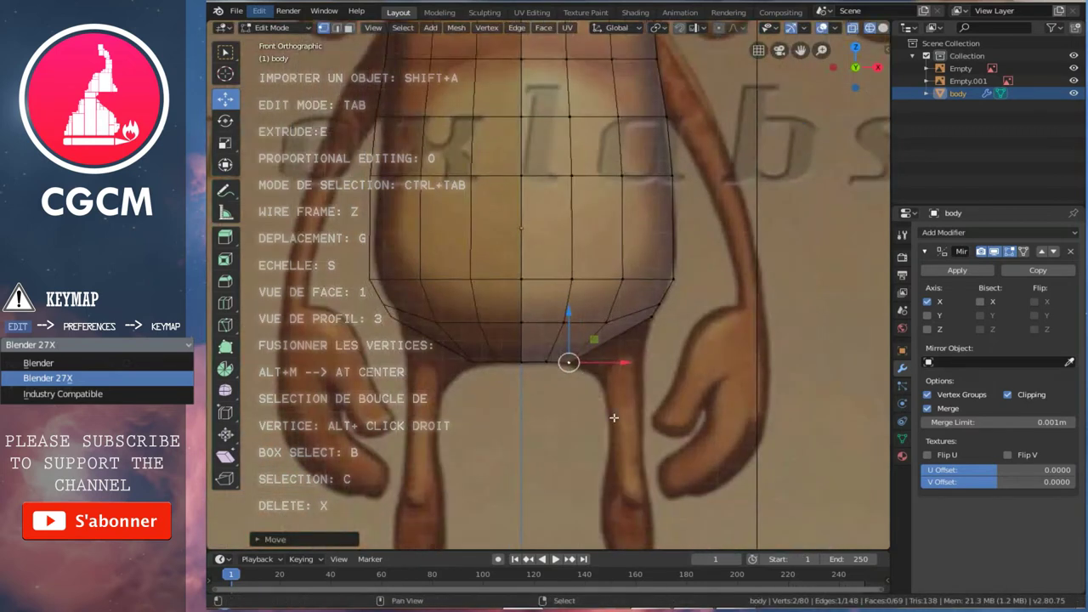
scroll(623, 425, "down", 2)
scroll(622, 425, "up", 2, "shift")
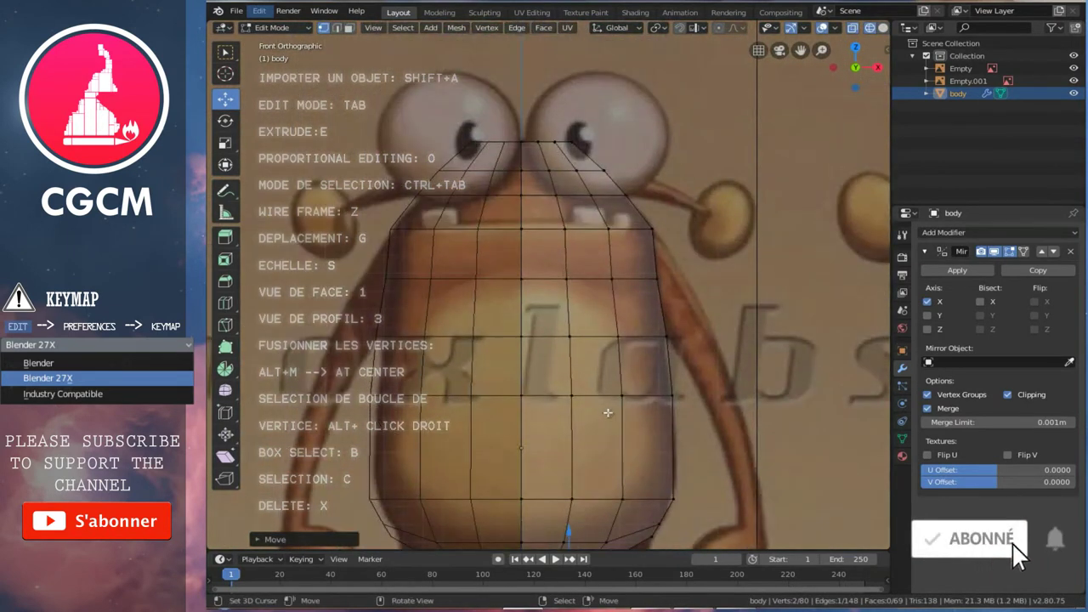
scroll(609, 411, "up", 3, "shift")
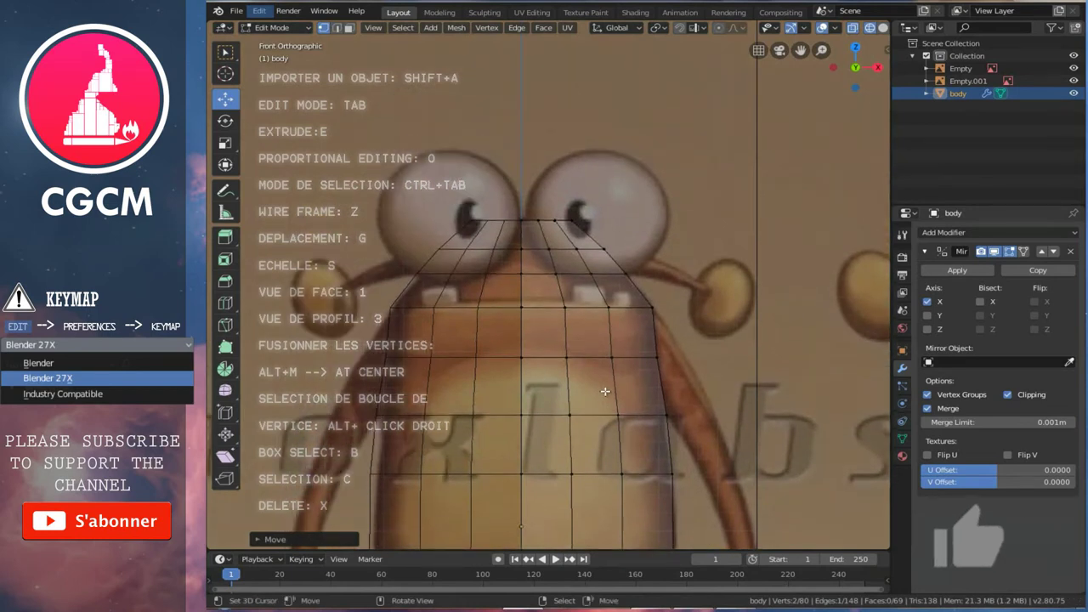
scroll(604, 383, "down", 3)
key("3")
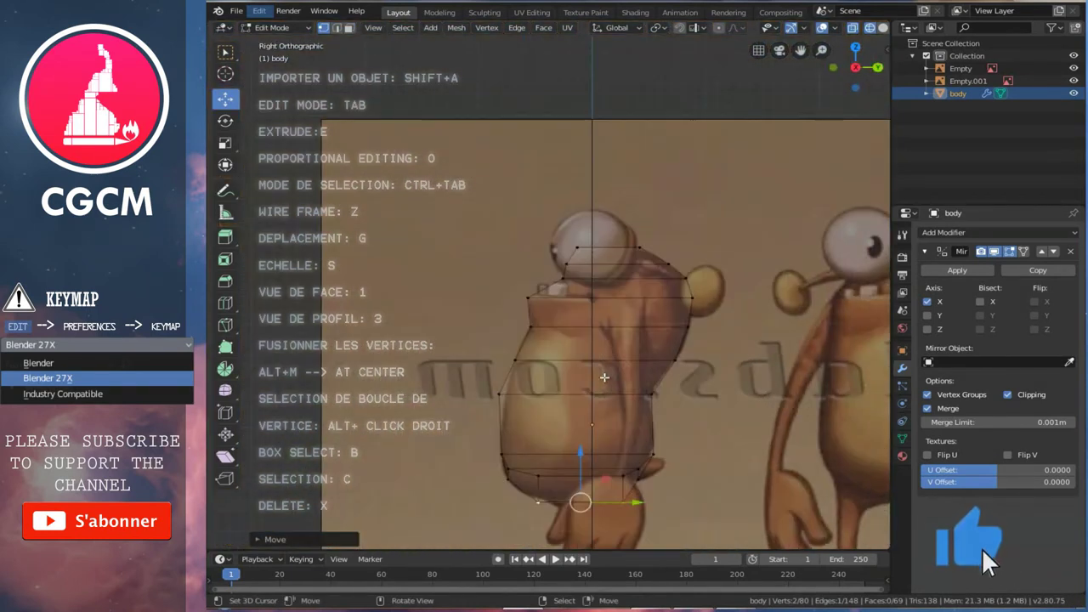
scroll(613, 429, "down", 2, "shift")
key("ctrl+r")
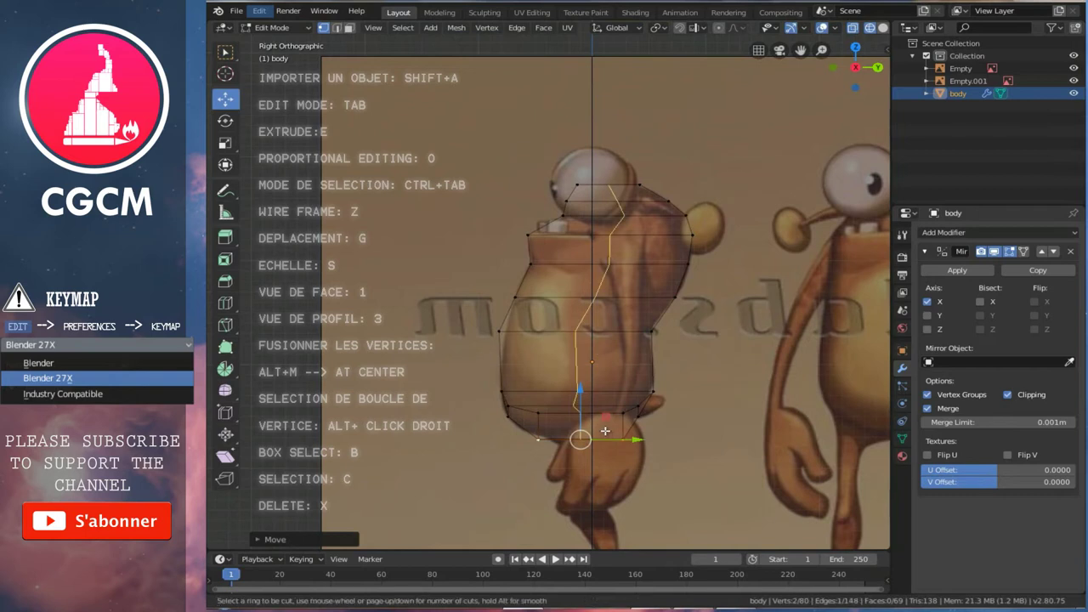
left_click(605, 431)
right_click(605, 430)
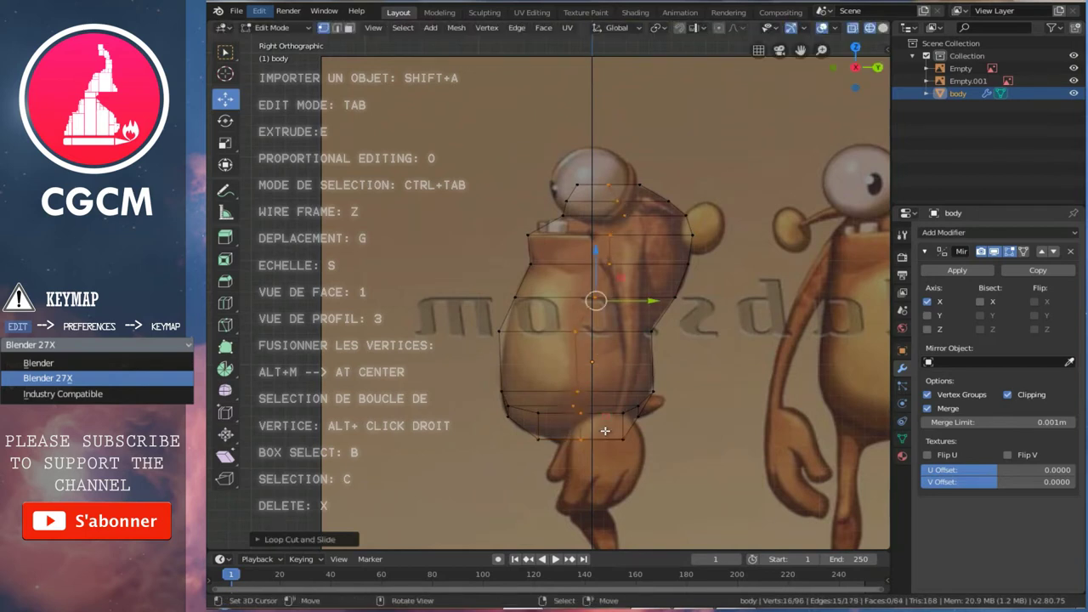
- Orbit to check the new loop, then return to side view and Object Mode
scroll(602, 345, "up", 2)
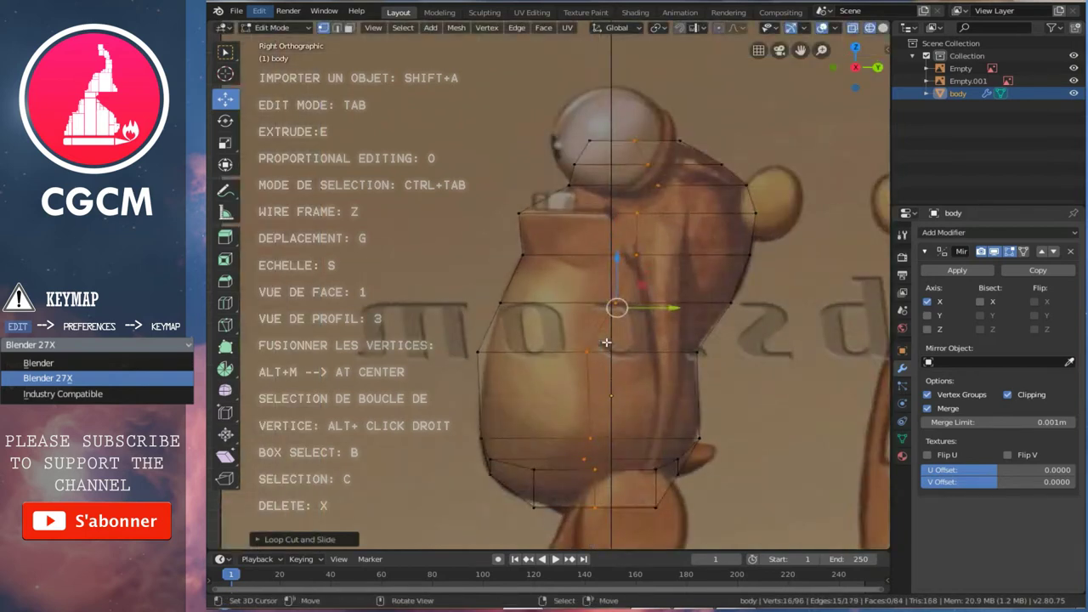
scroll(600, 345, "down", 2)
scroll(593, 345, "down", 2)
middle_click_drag(593, 345, 726, 363)
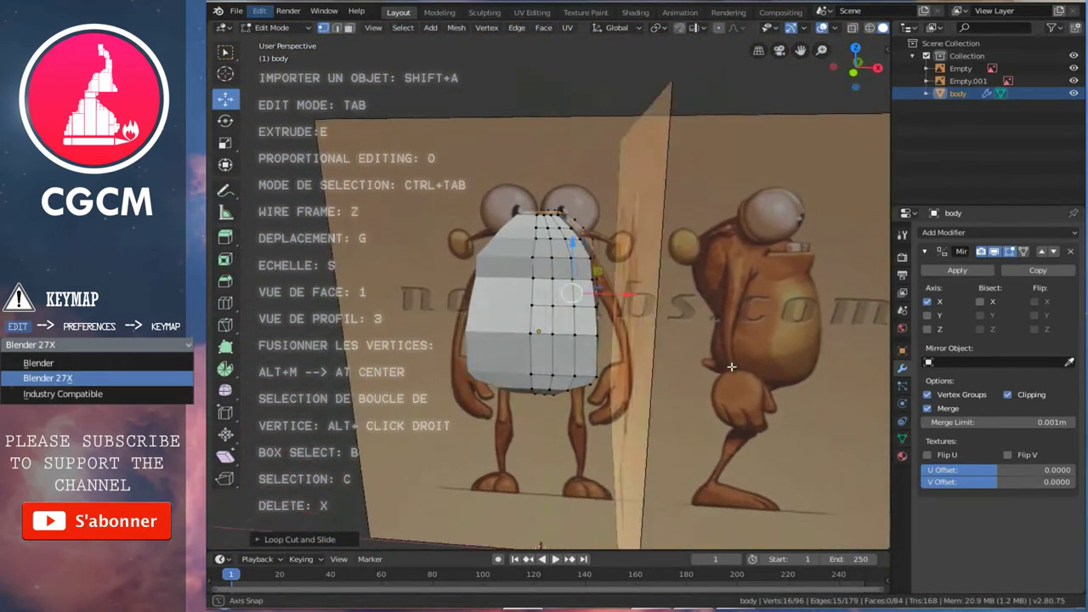
mouse_move(726, 363)
middle_mouse_down()
mouse_move(634, 354)
mouse_move(685, 294)
middle_mouse_up()
key("3")
key("Tab")
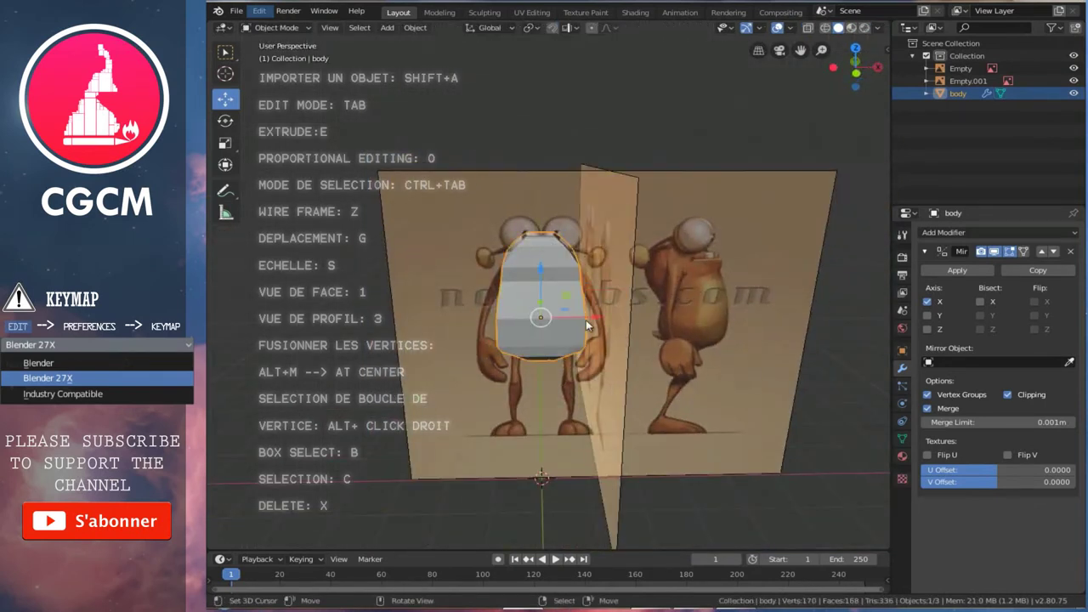
middle_click_drag(586, 323, 617, 342)
- Move the side reference plane along X, then reselect the body mesh
right_click(622, 346)
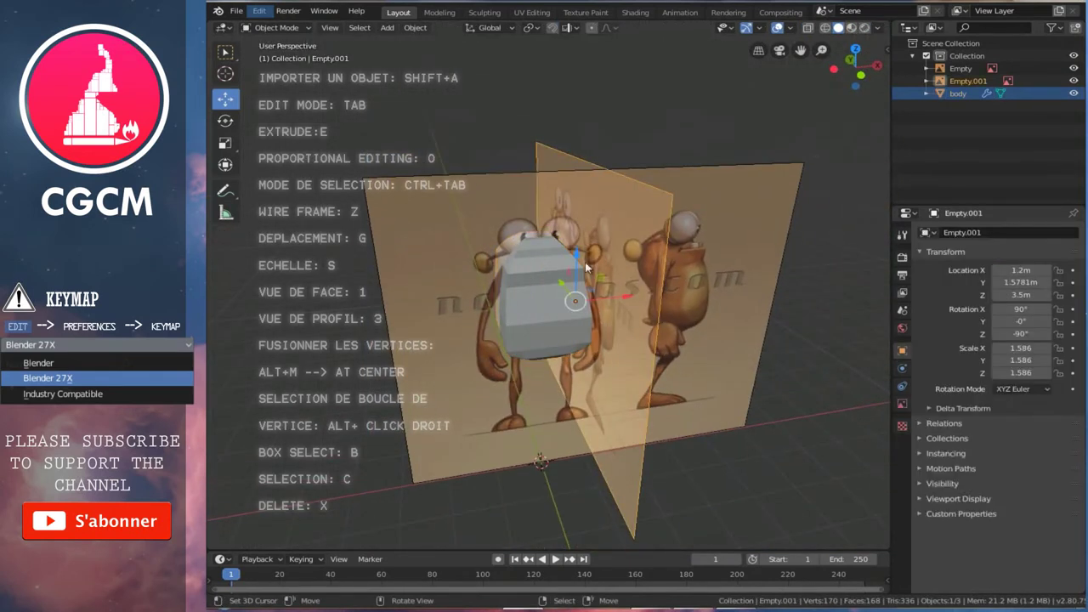
key("g")
key("x")
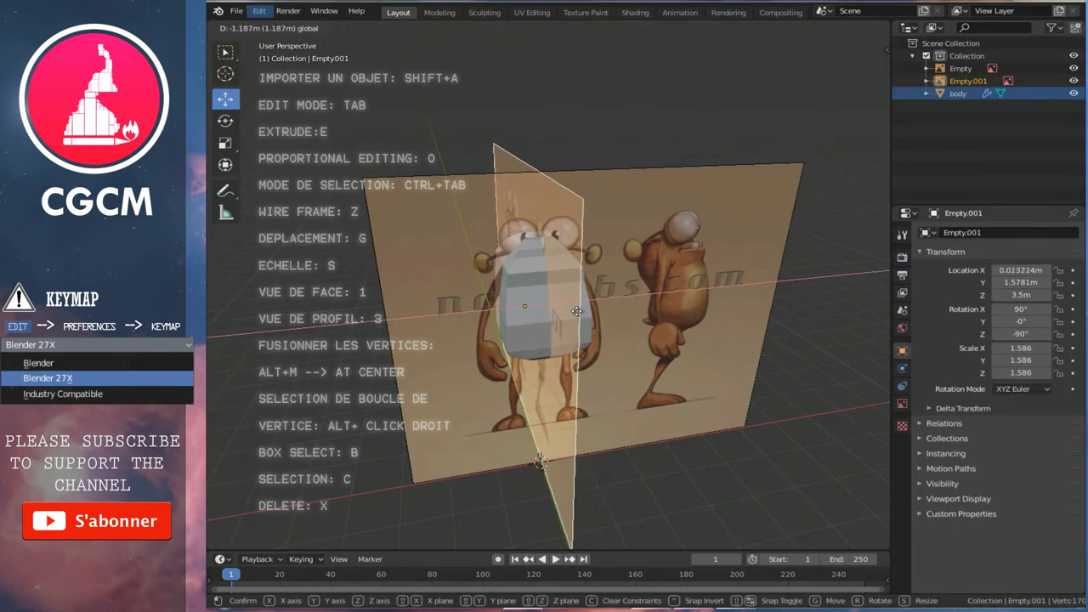
left_click(576, 312)
right_click(590, 314)
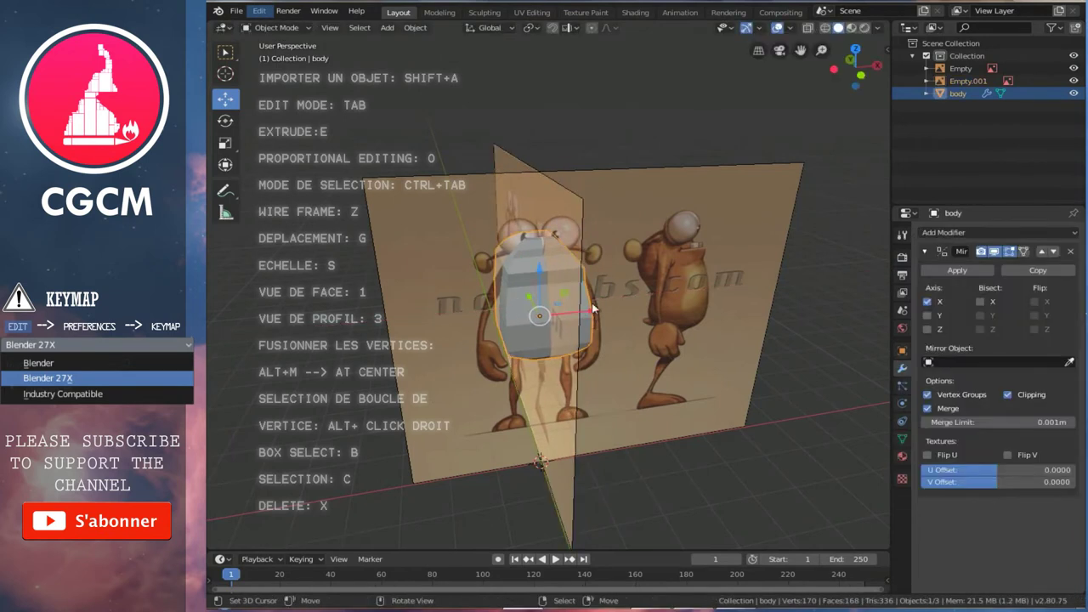
- Inspect the body in side view with see-through and vertex selection, then leave Edit Mode
key("3")
scroll(596, 290, "up", 4)
key("z")
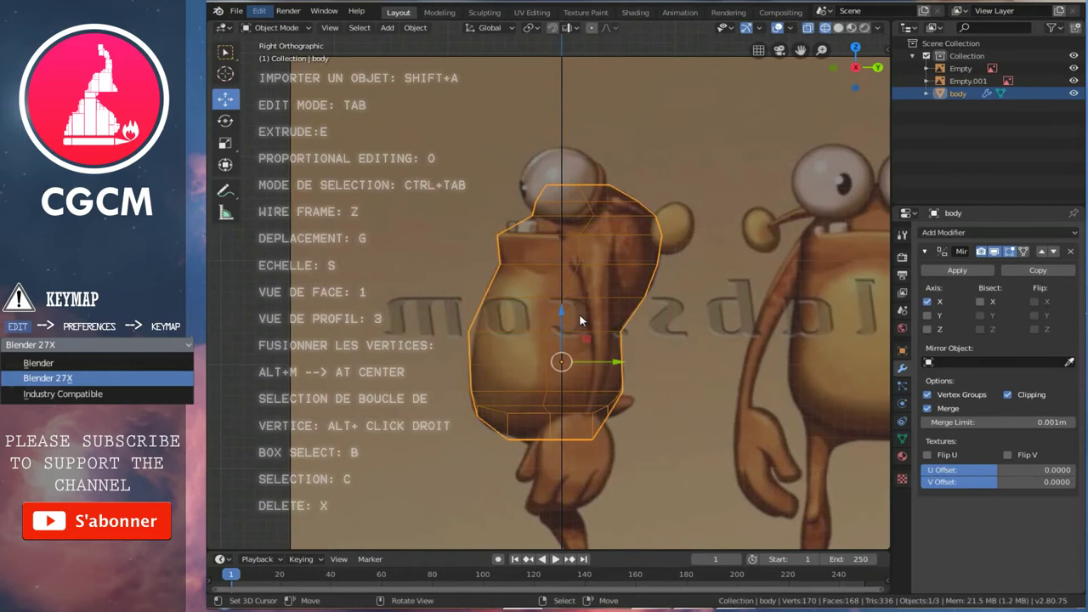
scroll(581, 321, "up", 3)
scroll(595, 331, "down", 1)
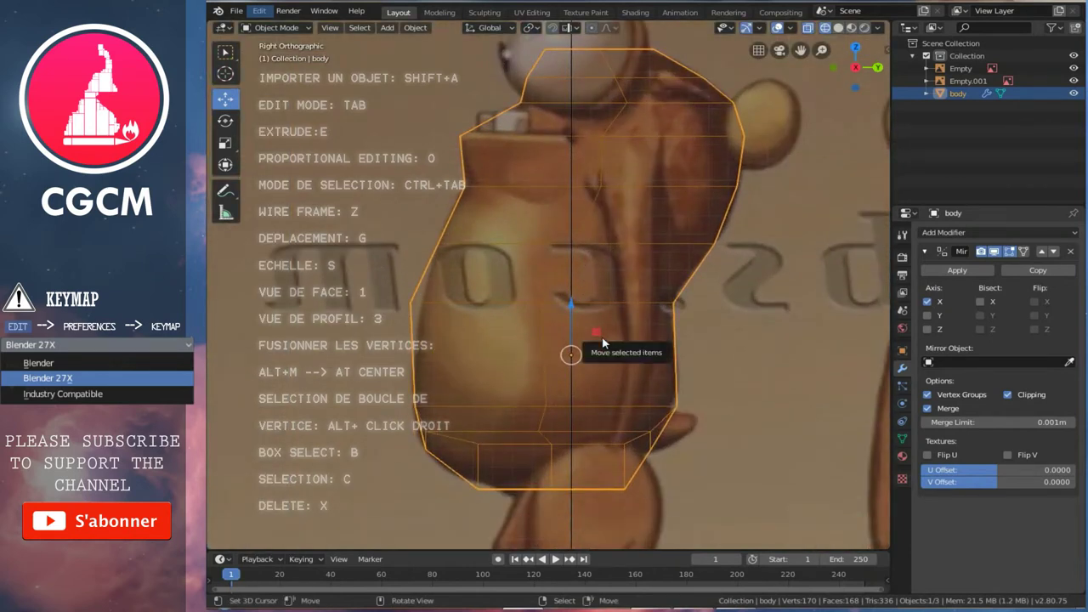
scroll(603, 342, "down", 1)
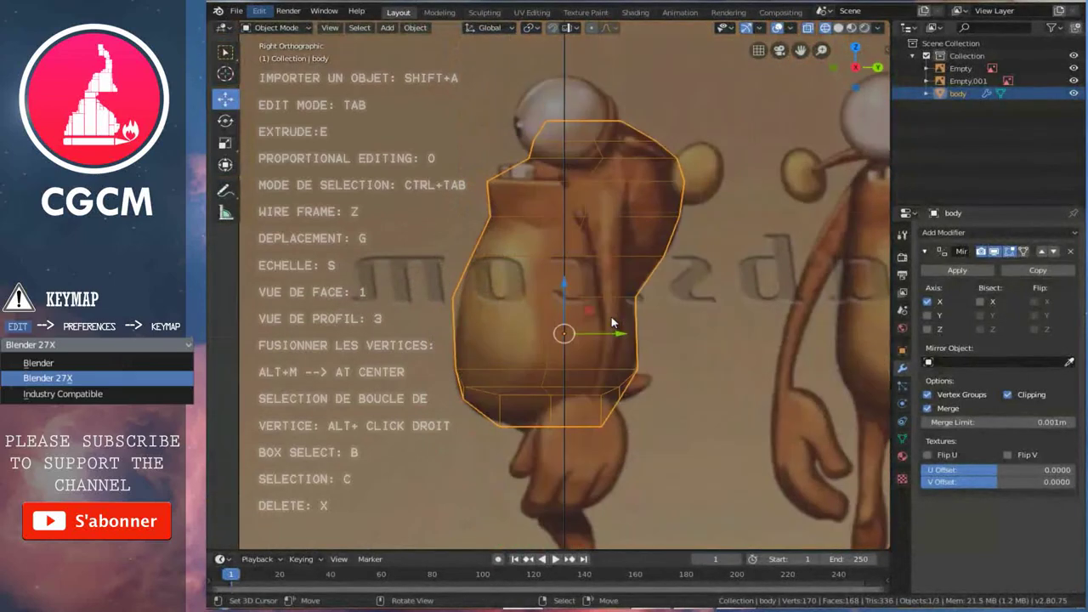
key("Tab")
key("a")
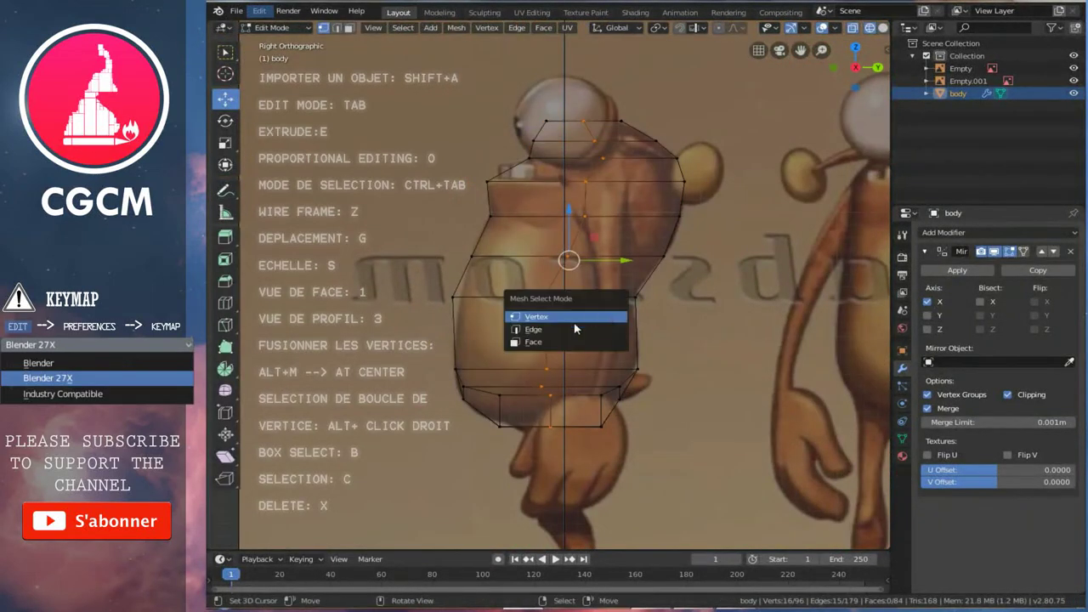
left_click(576, 321)
key("alt+z")
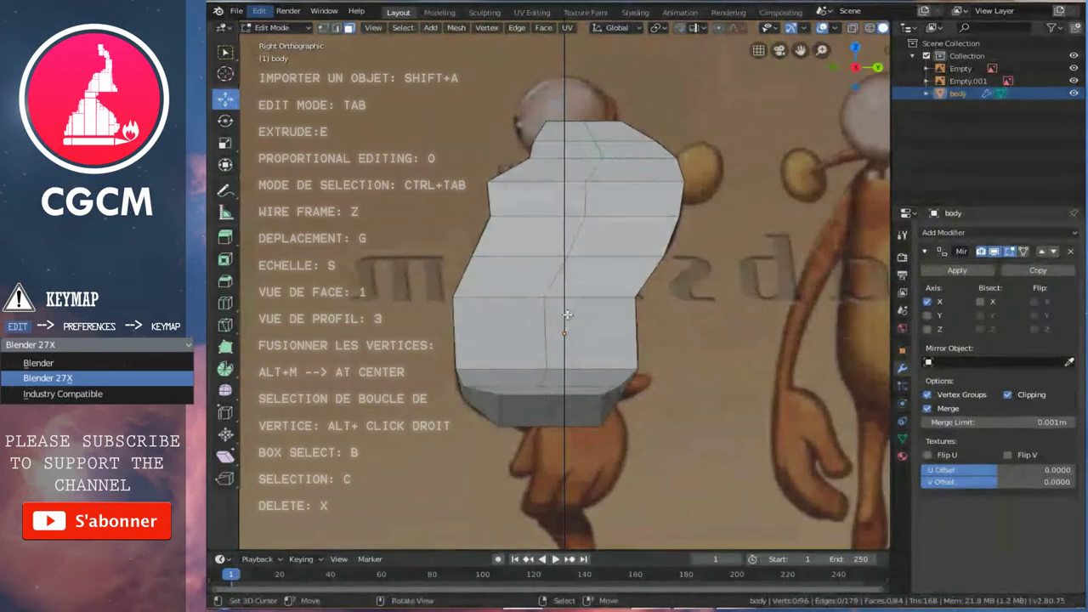
scroll(565, 313, "down", 2)
mouse_move(528, 270)
middle_mouse_down()
mouse_move(554, 407)
mouse_move(610, 396)
mouse_move(581, 450)
middle_mouse_up()
key("Tab")
- Slide the side reference plane out along X, then reselect the body in see-through side view
left_click(610, 397)
left_click_drag(595, 283, 654, 286)
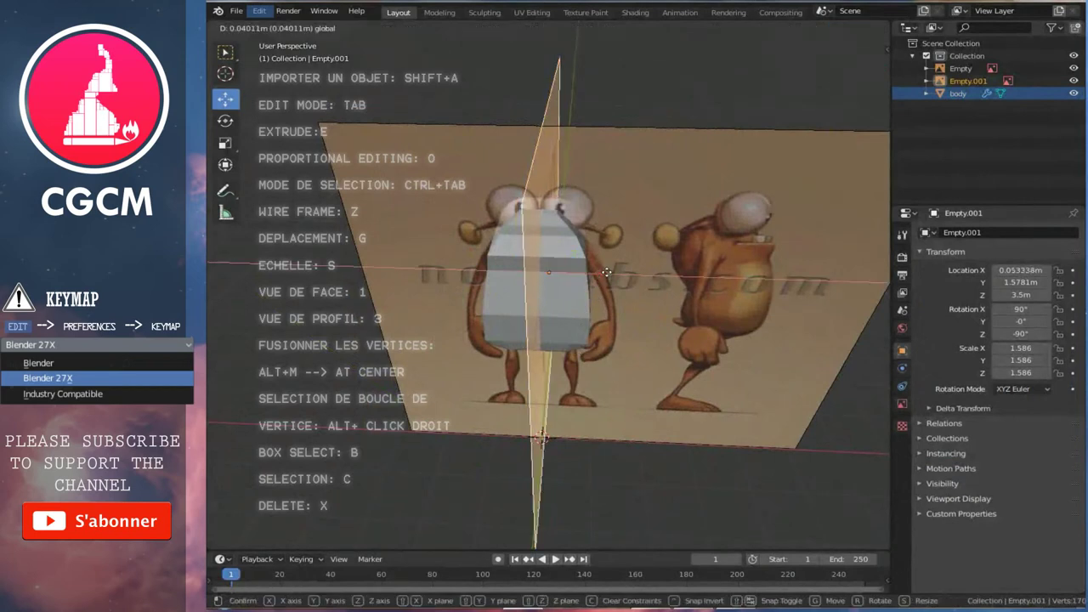
key("3")
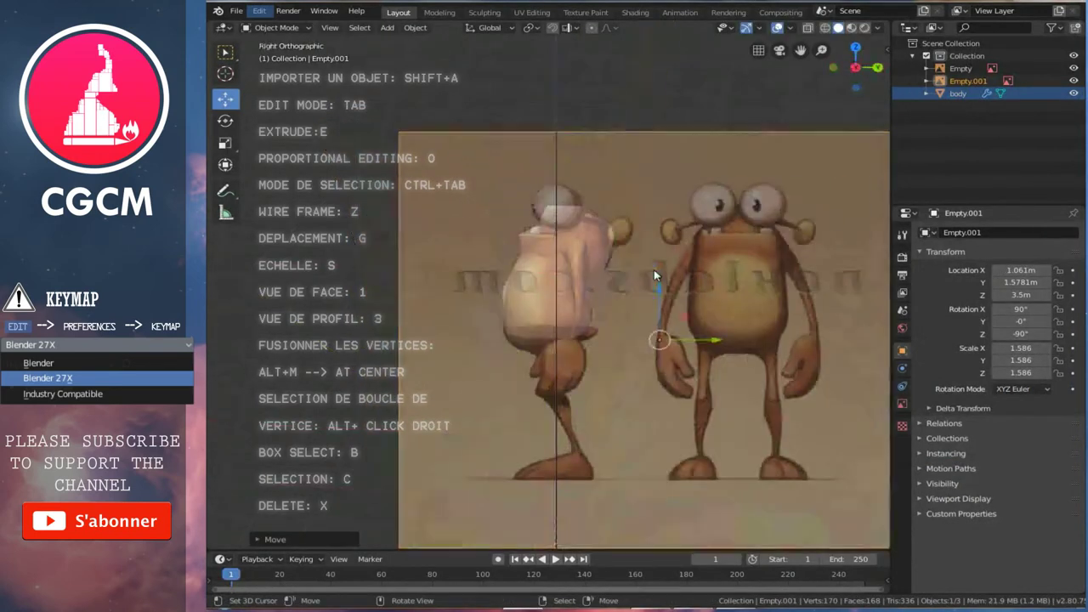
scroll(553, 303, "up", 1)
scroll(546, 314, "up", 3)
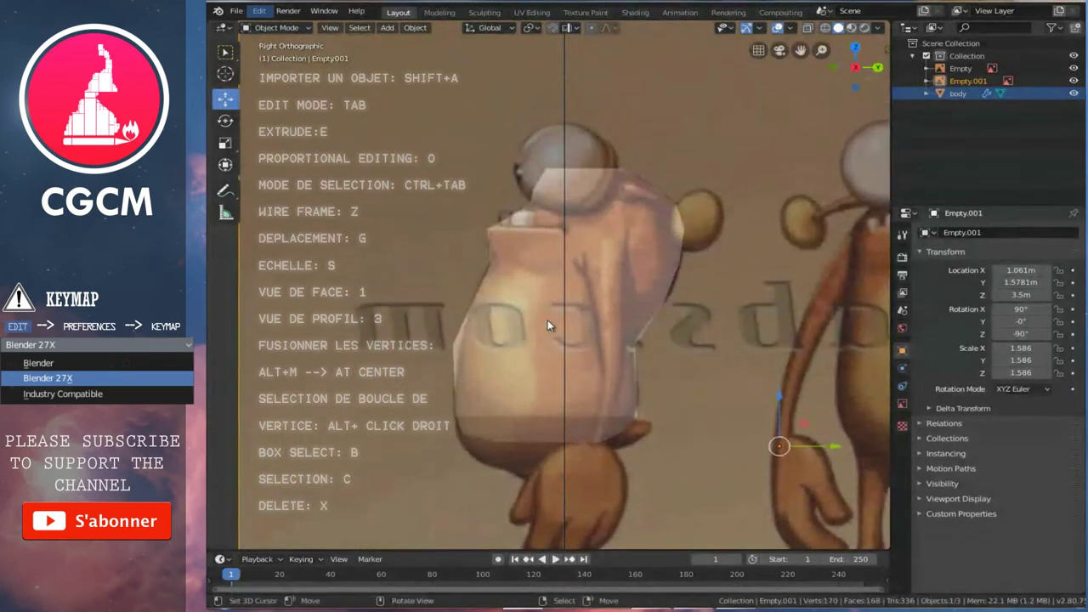
mouse_move(547, 319)
middle_mouse_down()
mouse_move(555, 292)
mouse_move(655, 308)
mouse_move(650, 321)
mouse_move(587, 326)
middle_mouse_up()
left_click(578, 328)
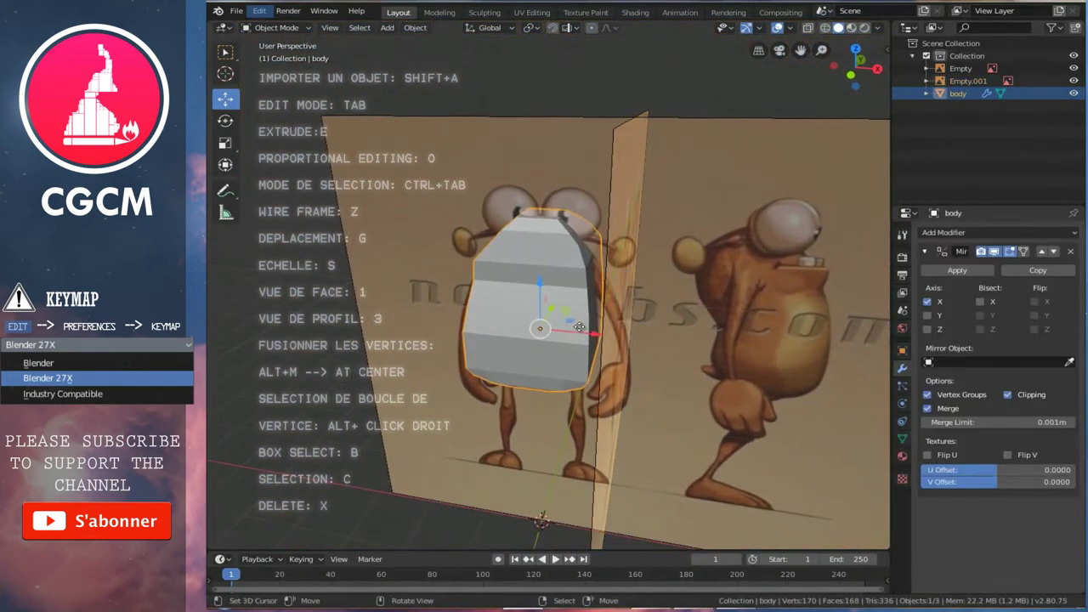
key("3")
key("alt+z")
- Enter Edit Mode on the body and switch to face selection
scroll(583, 336, "up", 2)
scroll(585, 344, "up", 2)
key("Tab")
scroll(585, 346, "down", 1)
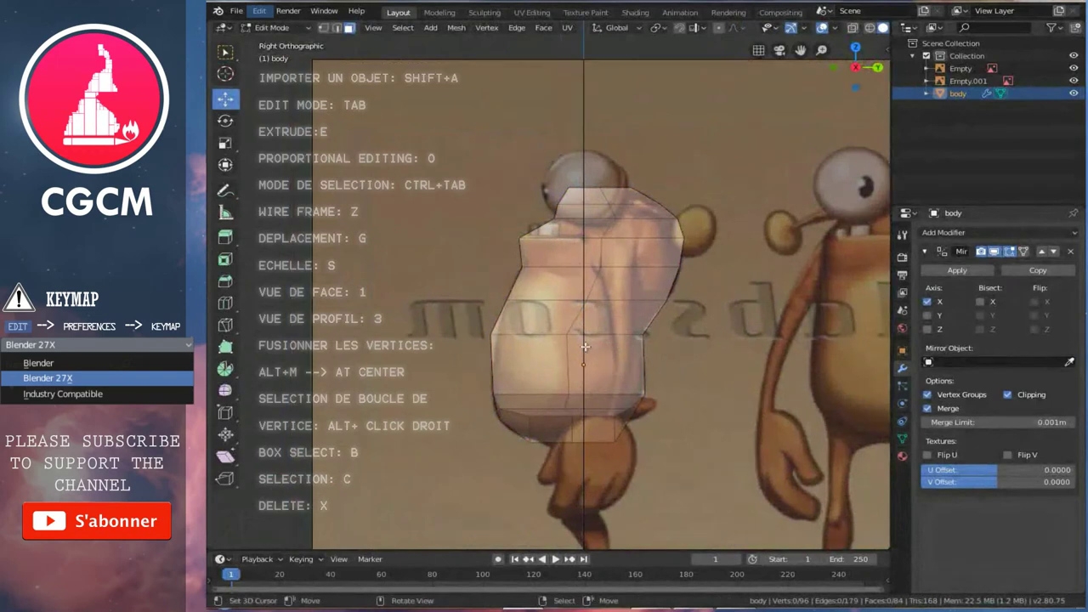
scroll(585, 346, "up", 2)
scroll(582, 316, "up", 1)
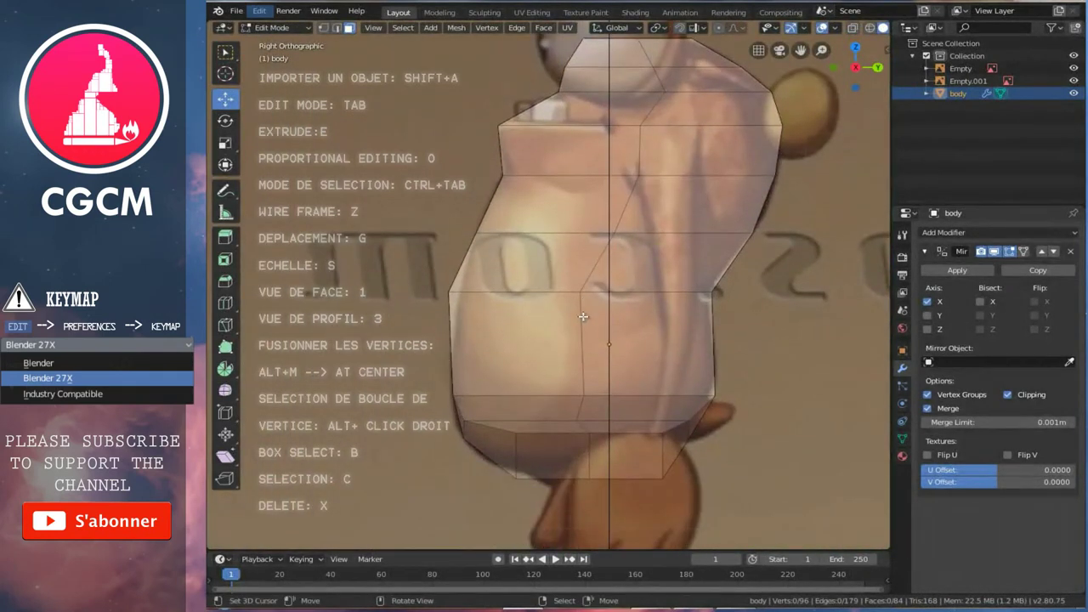
key("ctrl+z")
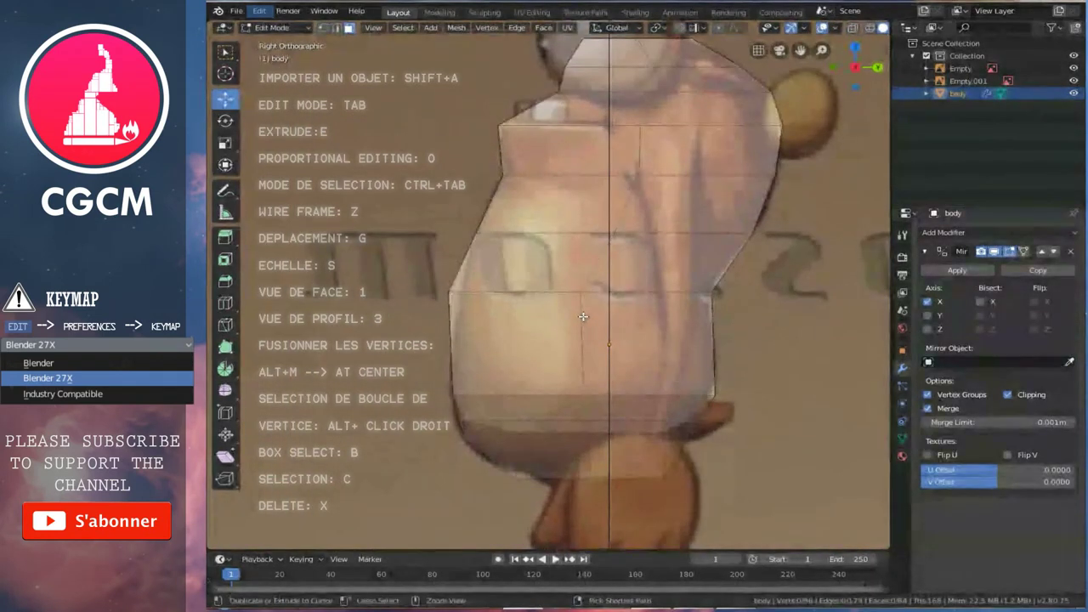
key("ctrl+Tab")
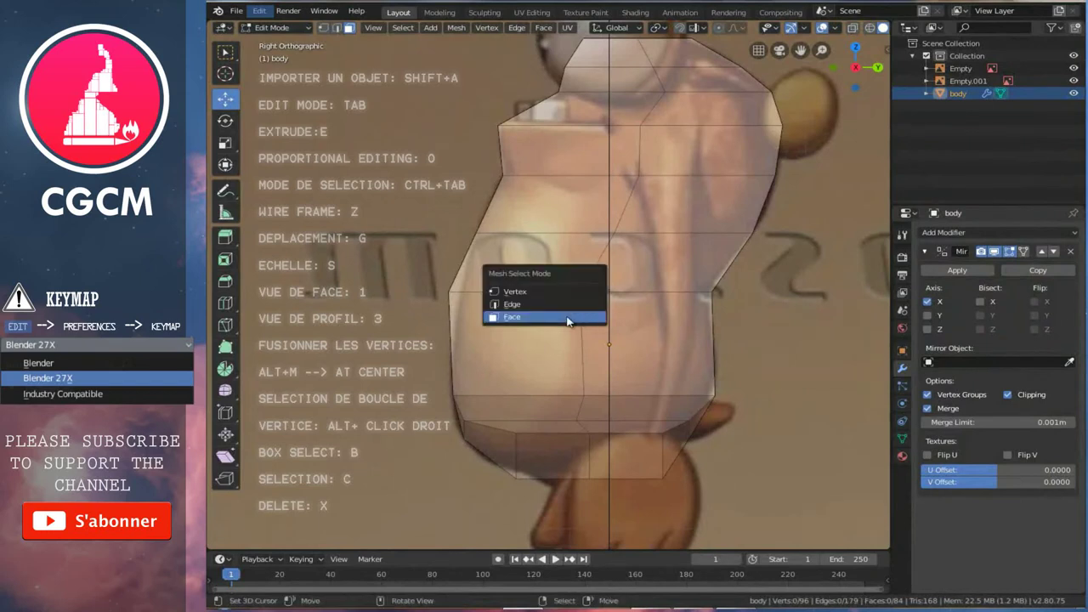
left_click(515, 319)
- Select the horizontal face rings from the lower body up to the top rows
right_click(618, 342)
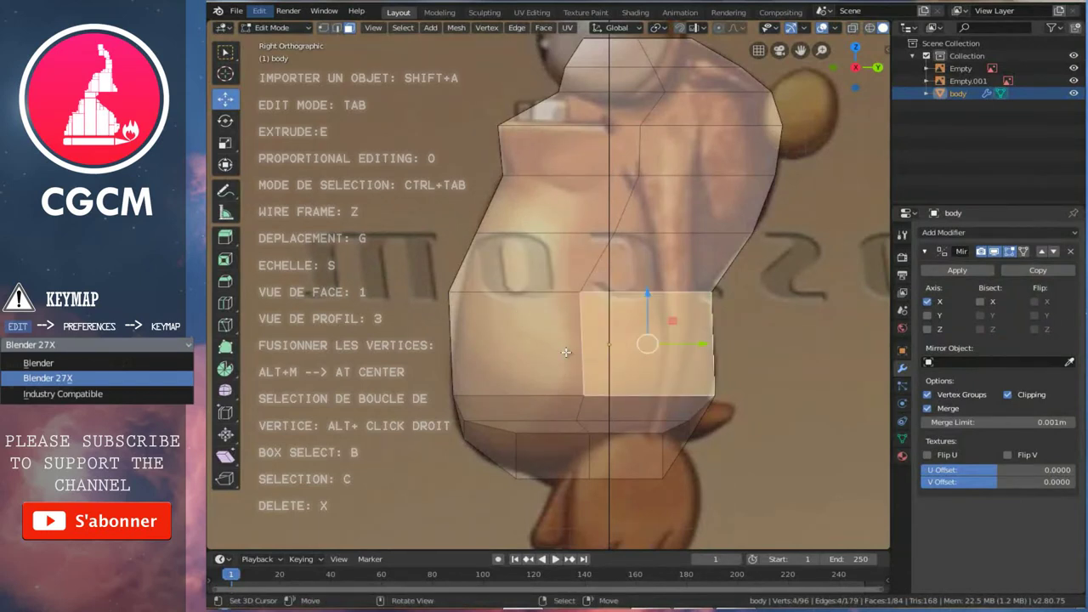
right_click(531, 342, "alt")
right_click(612, 415, "alt+shift")
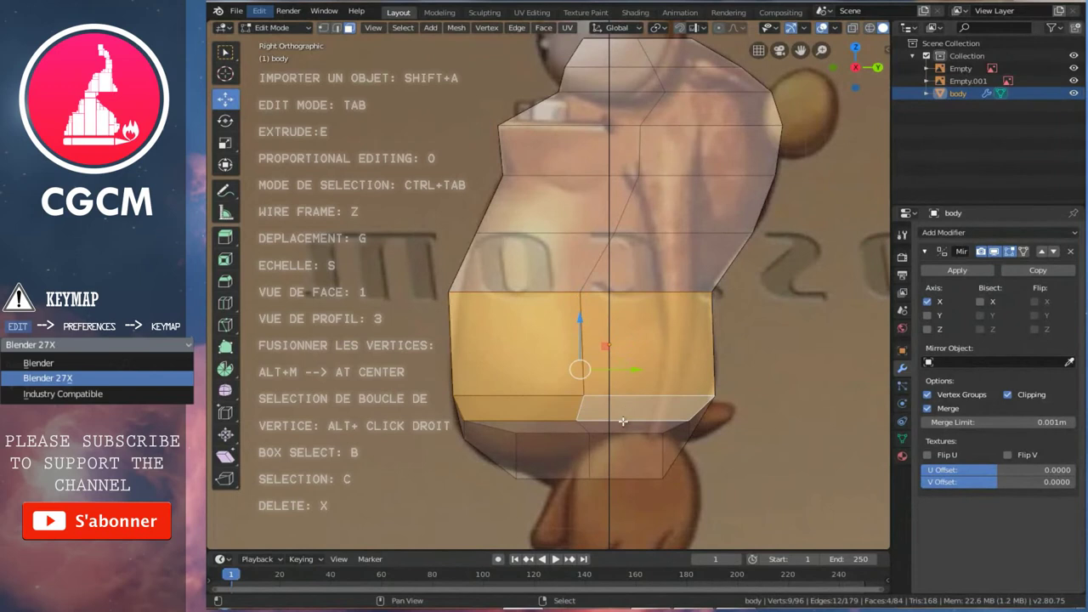
middle_click_drag(572, 420, 573, 483, "shift")
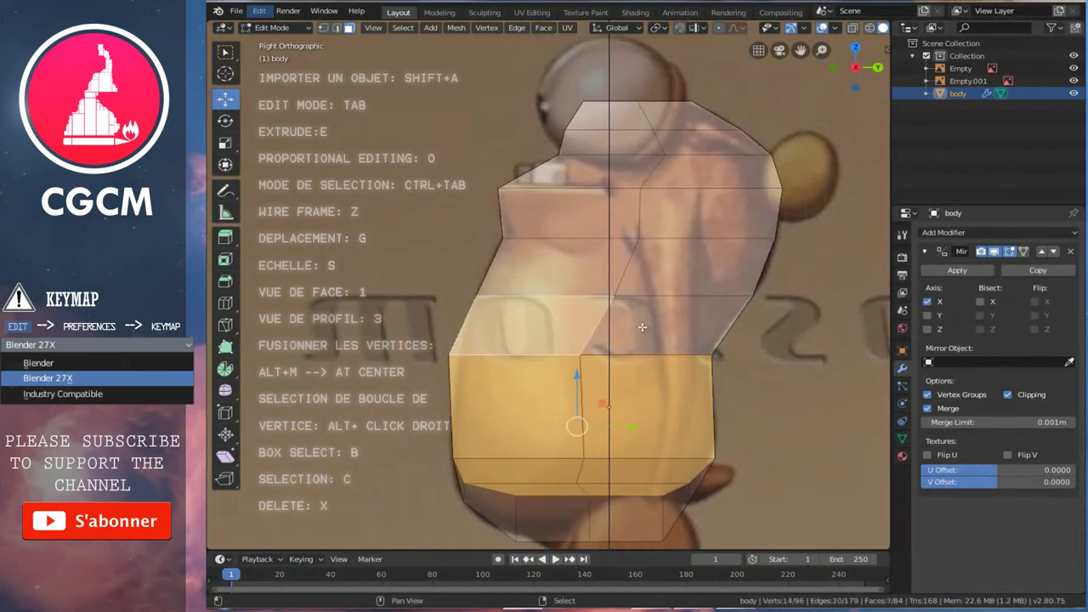
right_click(625, 260, "shift")
right_click(627, 262, "alt+shift")
right_click(633, 216, "alt+shift")
right_click(677, 172, "alt+shift")
right_click(673, 145, "alt+shift")
right_click(636, 127, "alt+shift")
right_click(666, 120, "alt+shift")
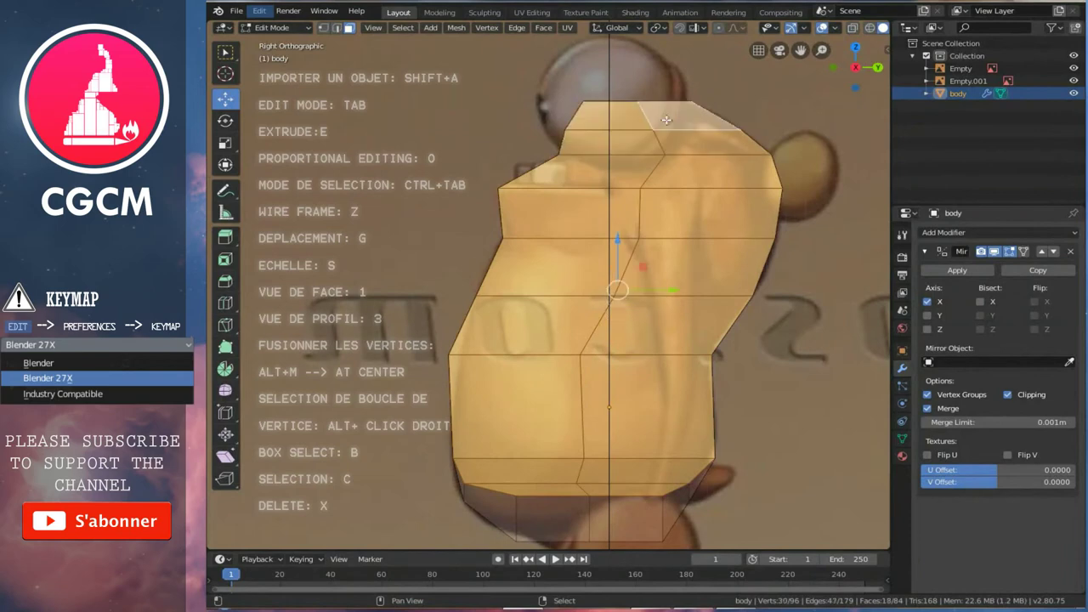
mouse_move(700, 198)
middle_mouse_down()
mouse_move(609, 125)
mouse_move(645, 166)
middle_mouse_up()
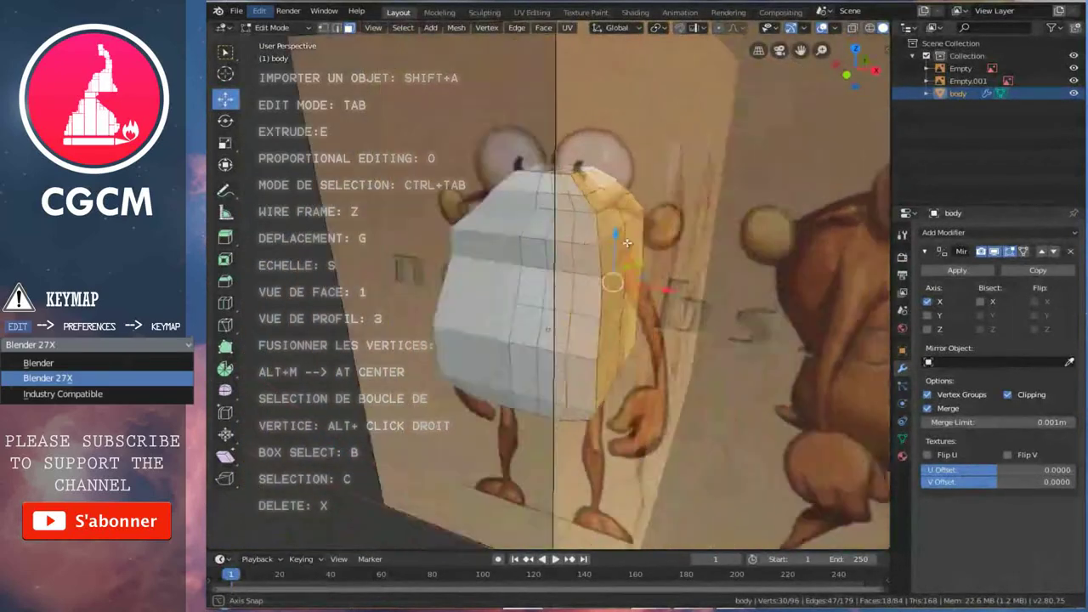
middle_click_drag(645, 166, 468, 227)
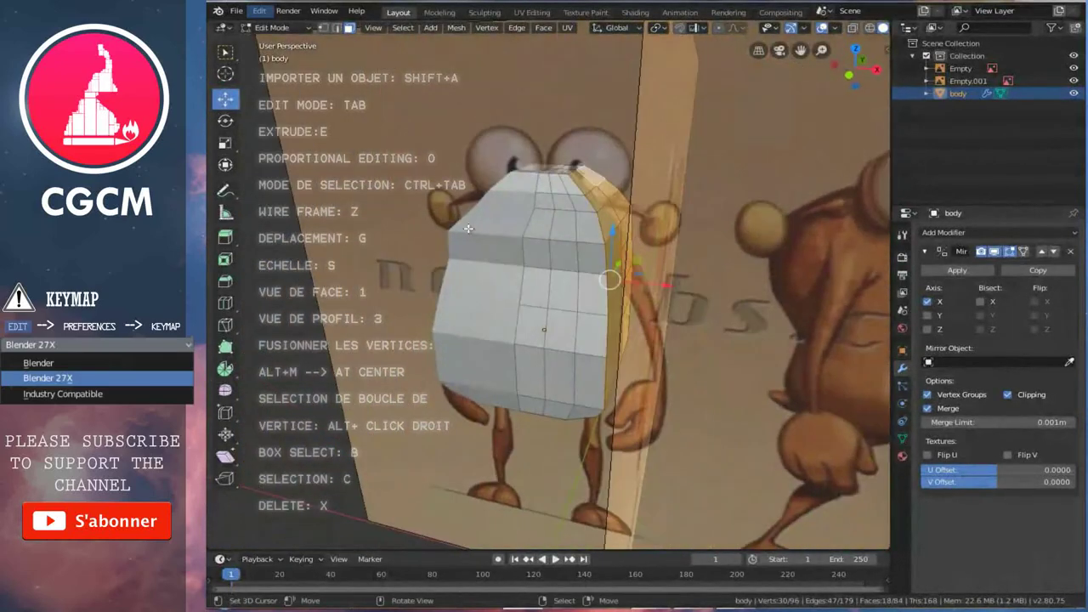
- Scale the selected face rings inward to narrow the body
left_click(228, 142)
key("a")
middle_click_drag(561, 280, 575, 320)
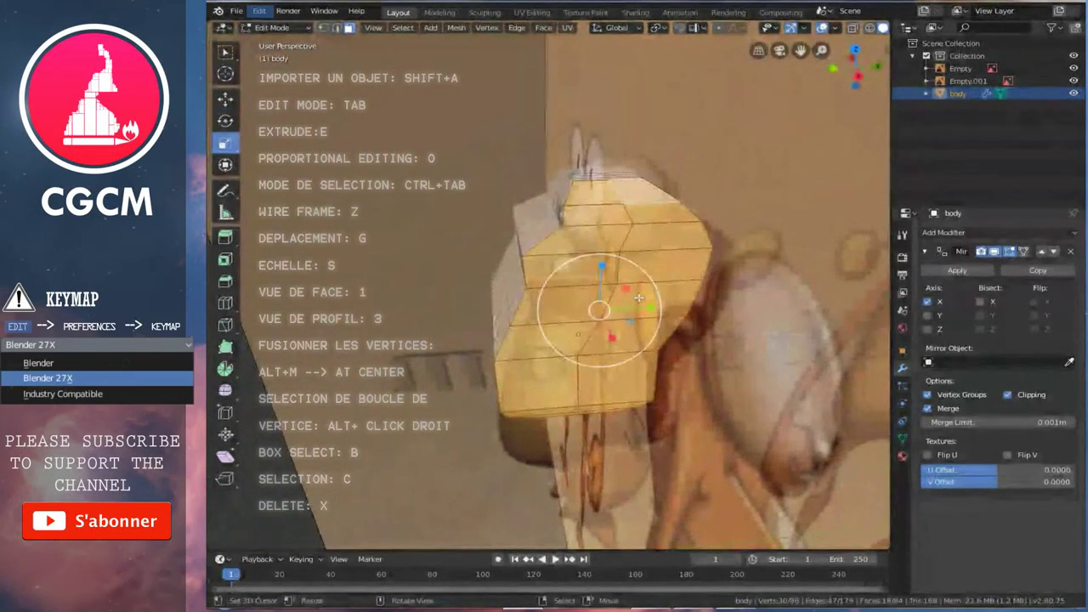
key("s")
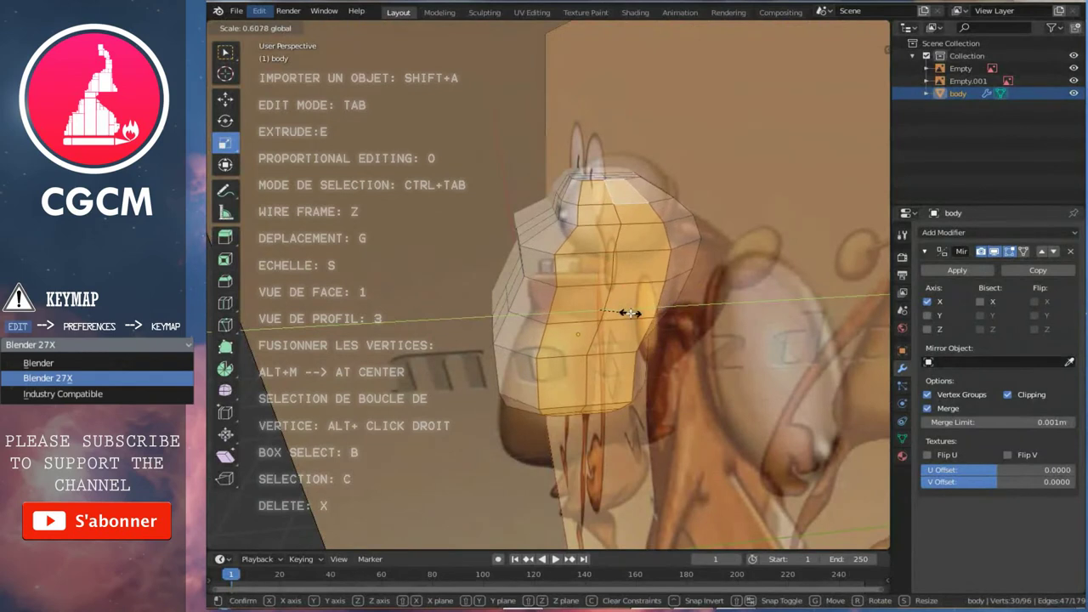
left_click(632, 308)
- Scale the selection along Y to slim the side profile, then return to Object Mode
key("3")
scroll(635, 321, "up", 2)
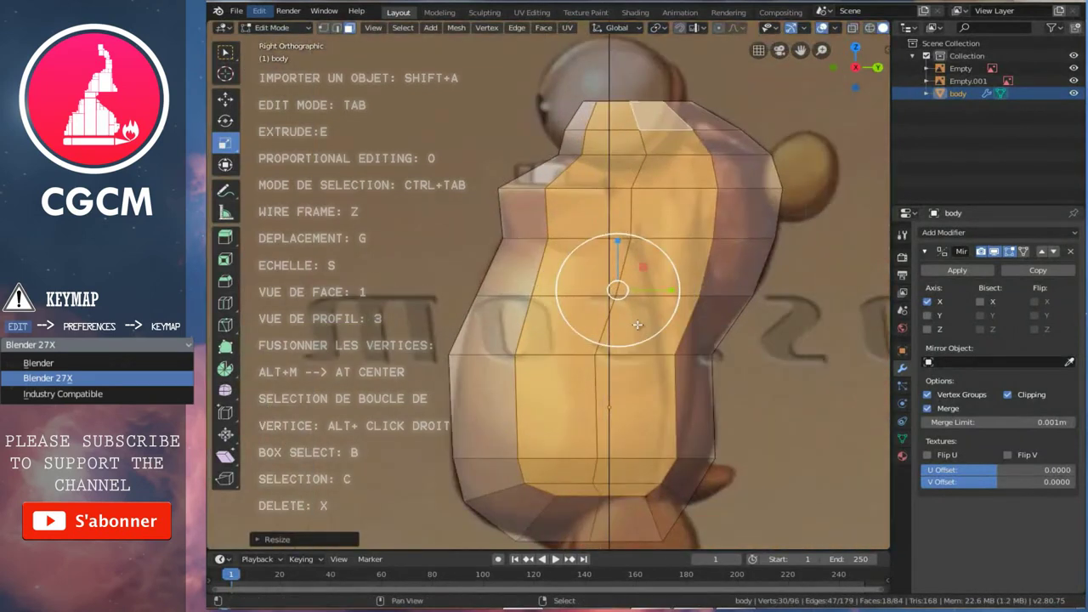
scroll(637, 327, "up", 1, "shift")
scroll(633, 323, "down", 2, "ctrl")
scroll(623, 317, "up", 1)
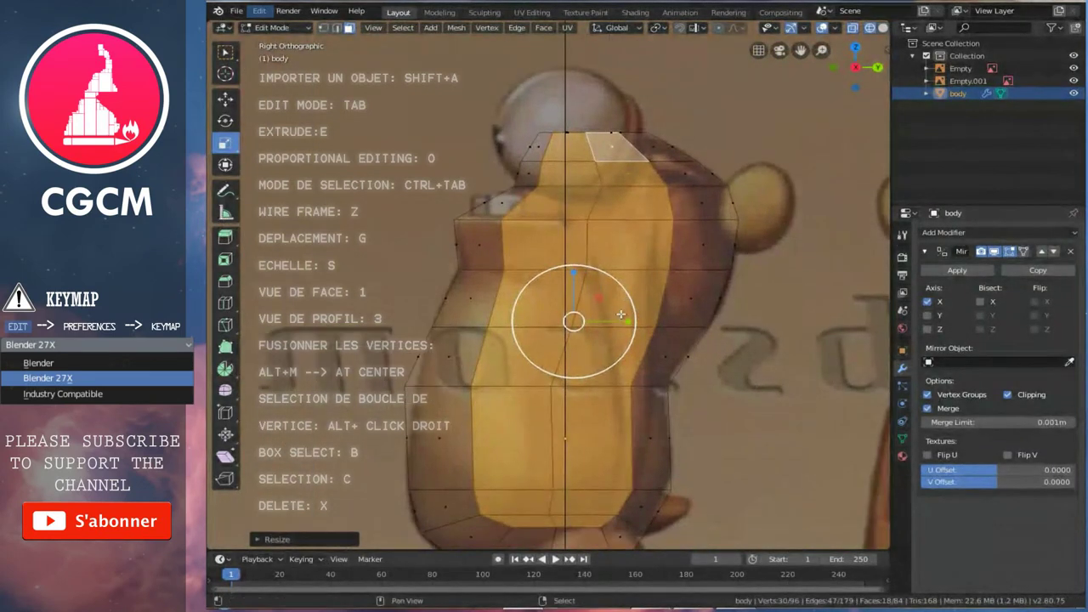
scroll(626, 315, "down", 2, "shift")
scroll(629, 313, "up", 1)
key("s")
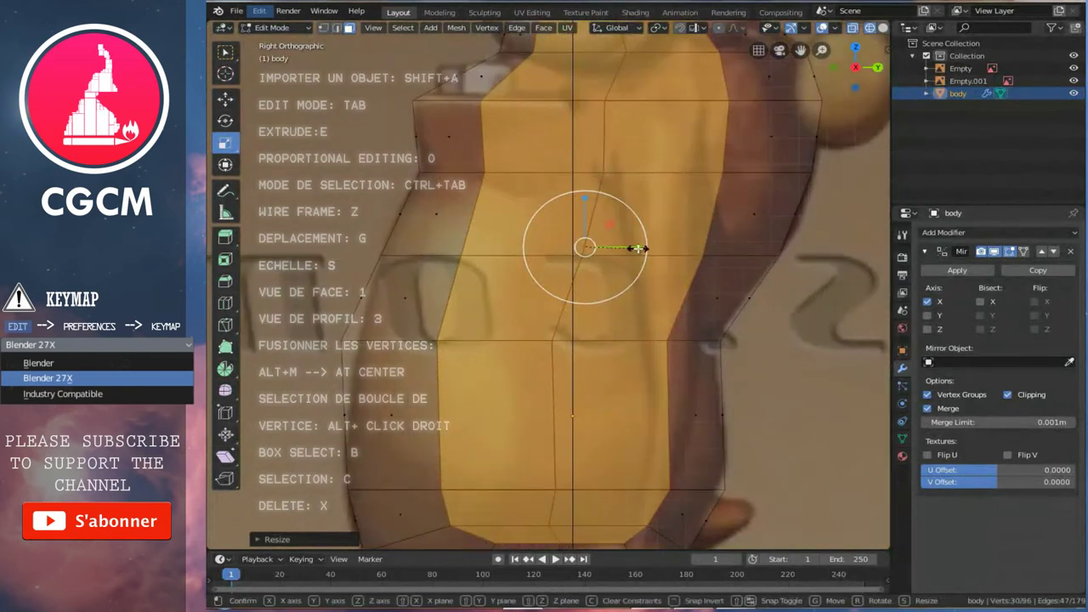
key("y")
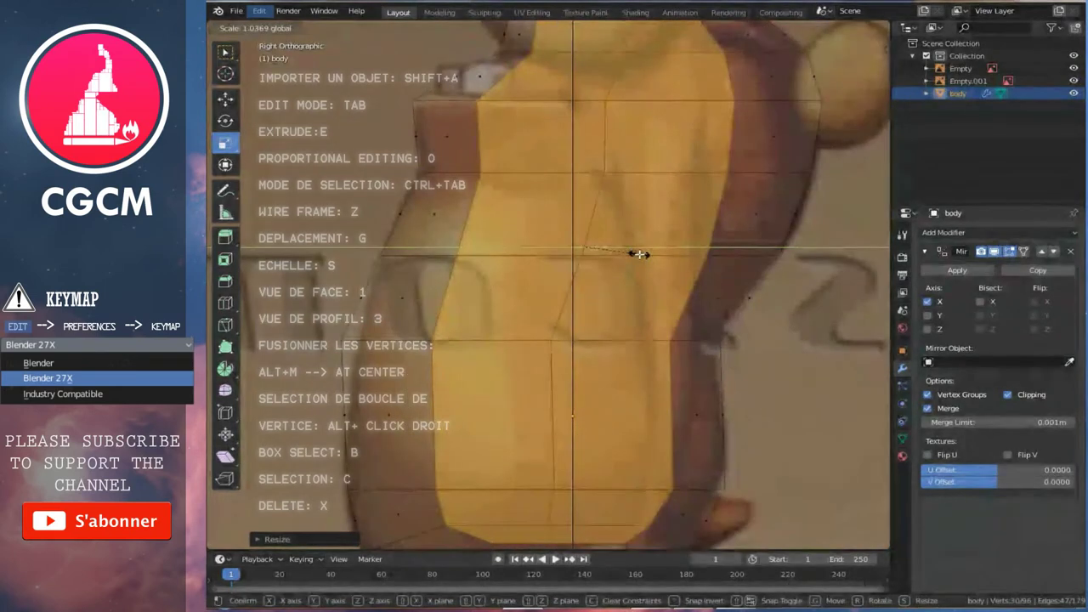
left_click(641, 255)
scroll(641, 255, "down", 5)
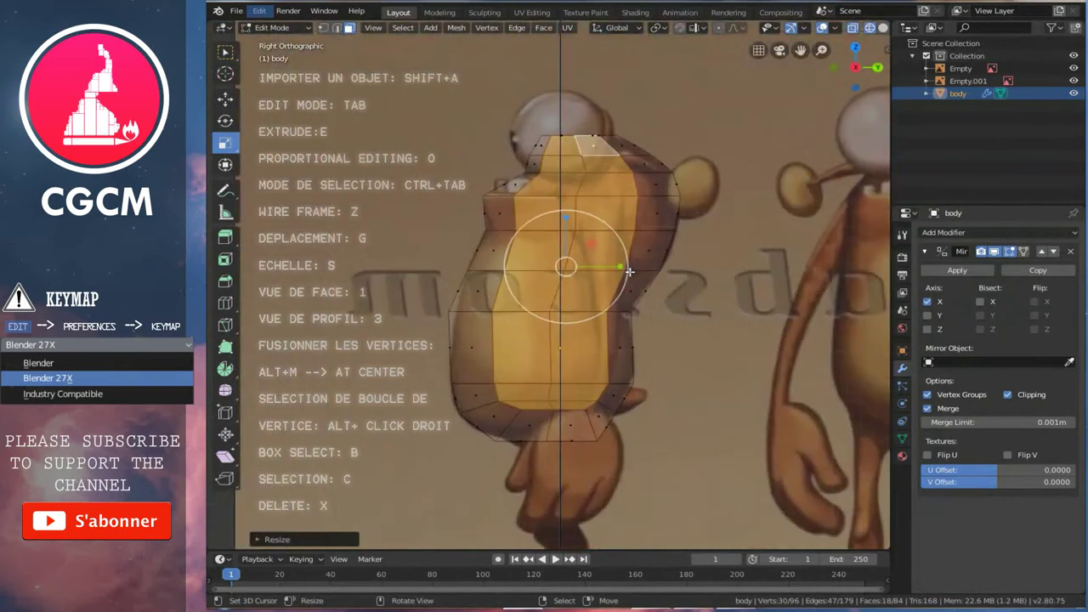
key("Tab")
- Select Empty.001, show its image display settings, then reselect the body mesh
right_click(665, 285)
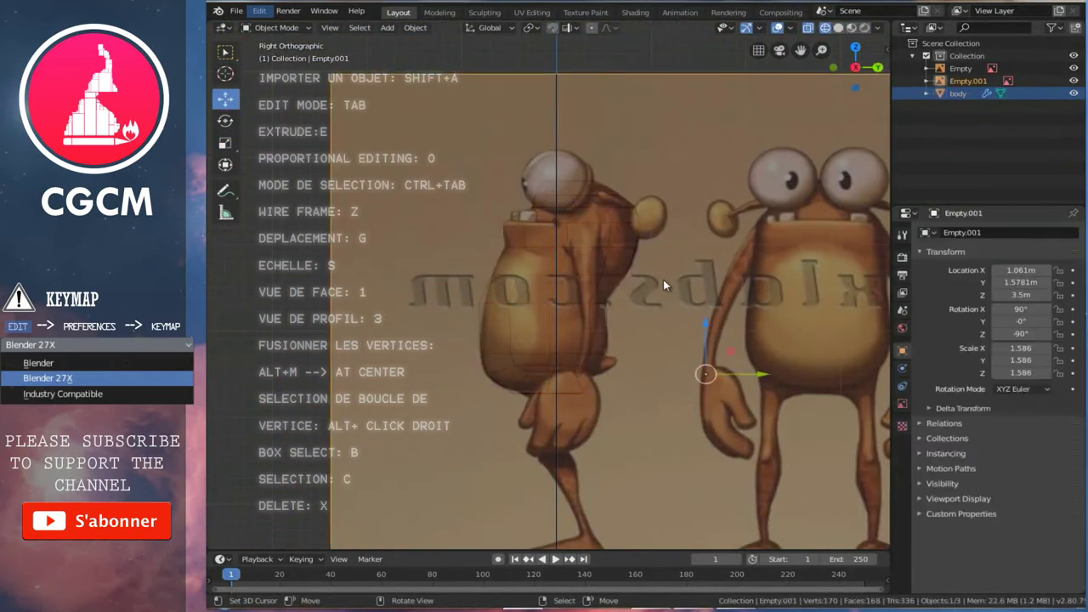
left_click(903, 403)
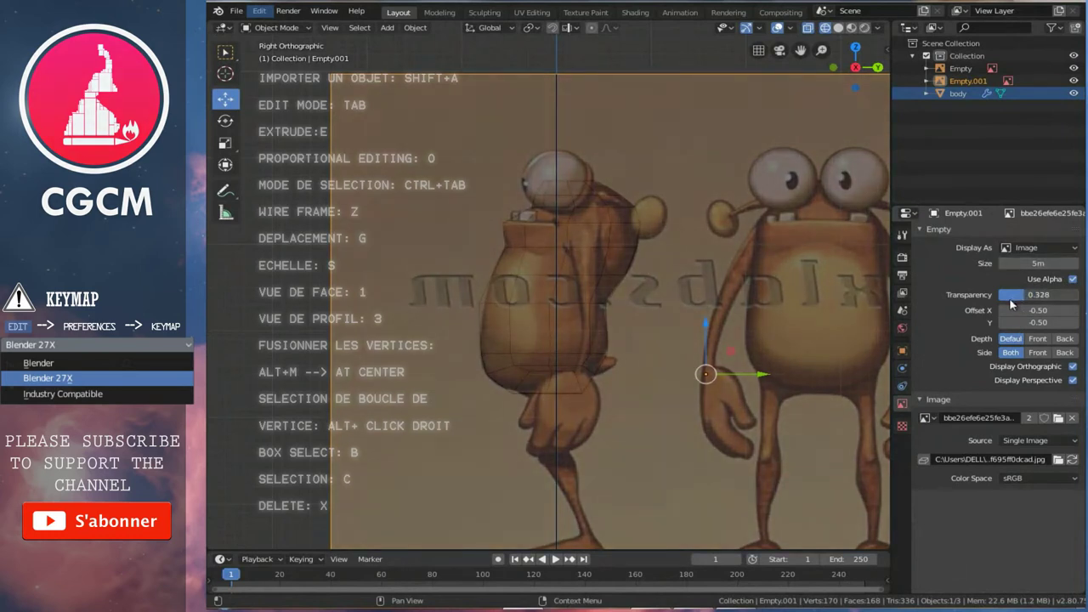
middle_click_drag(569, 320, 536, 381)
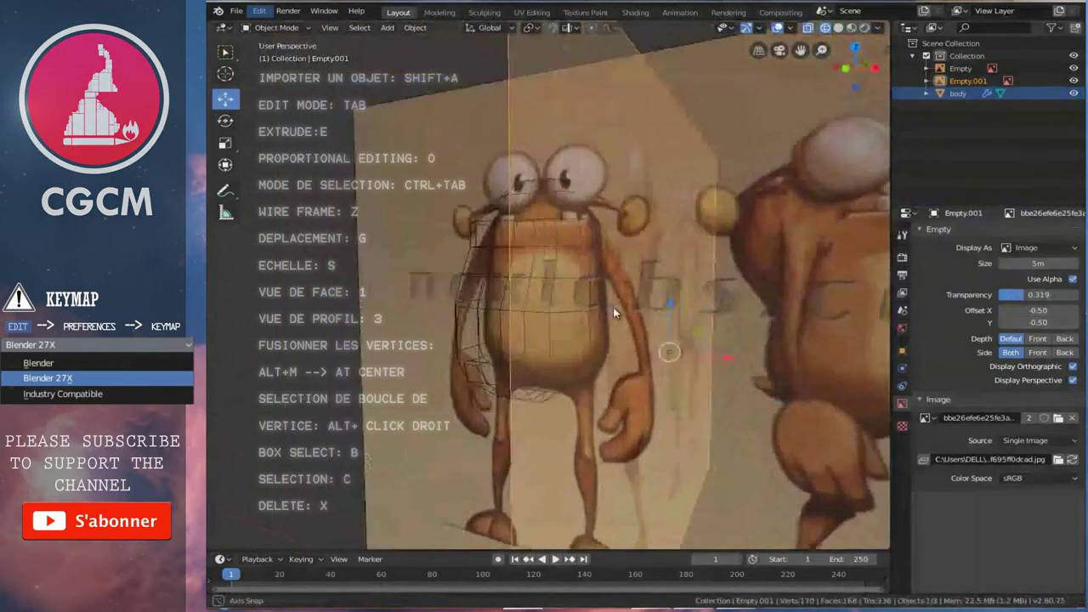
right_click(530, 390)
- In Edit Mode, select a vertical edge loop on the body's side in edge select mode
key("Tab")
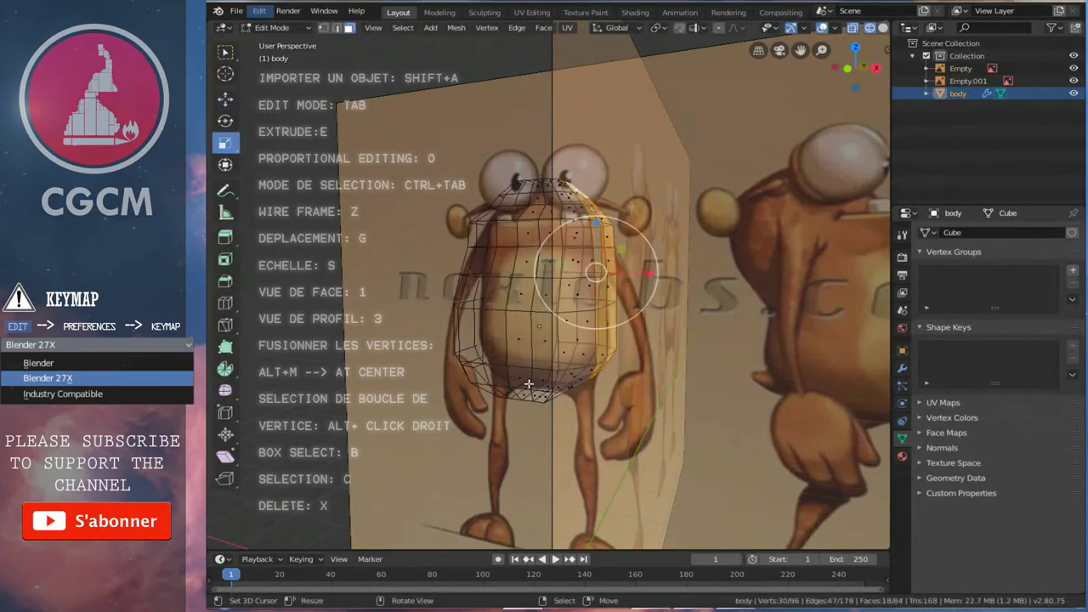
key("KP_3")
scroll(537, 376, "up", 4)
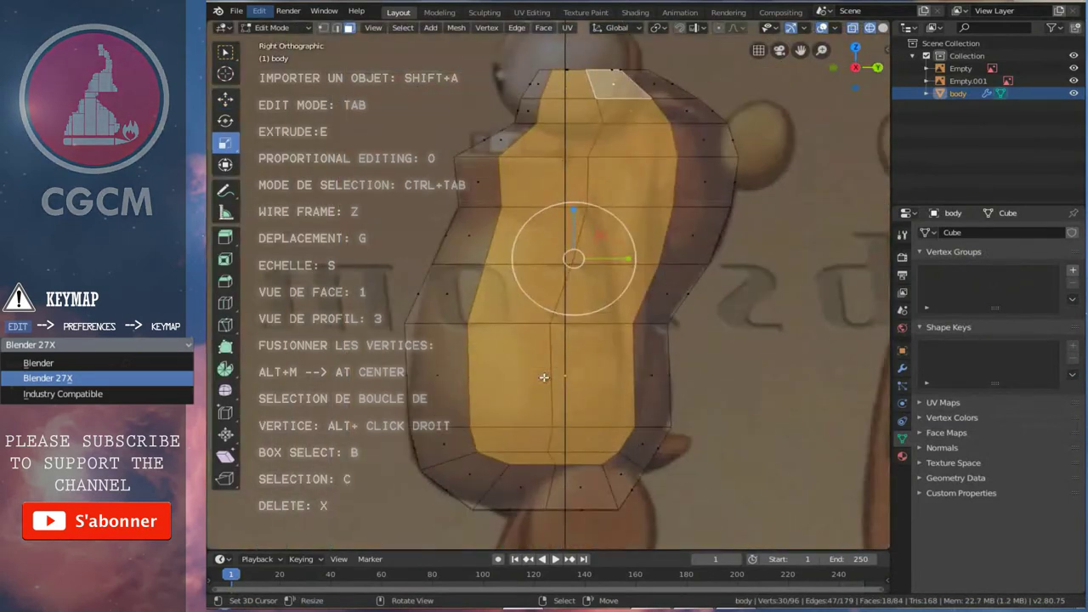
scroll(577, 241, "up", 1)
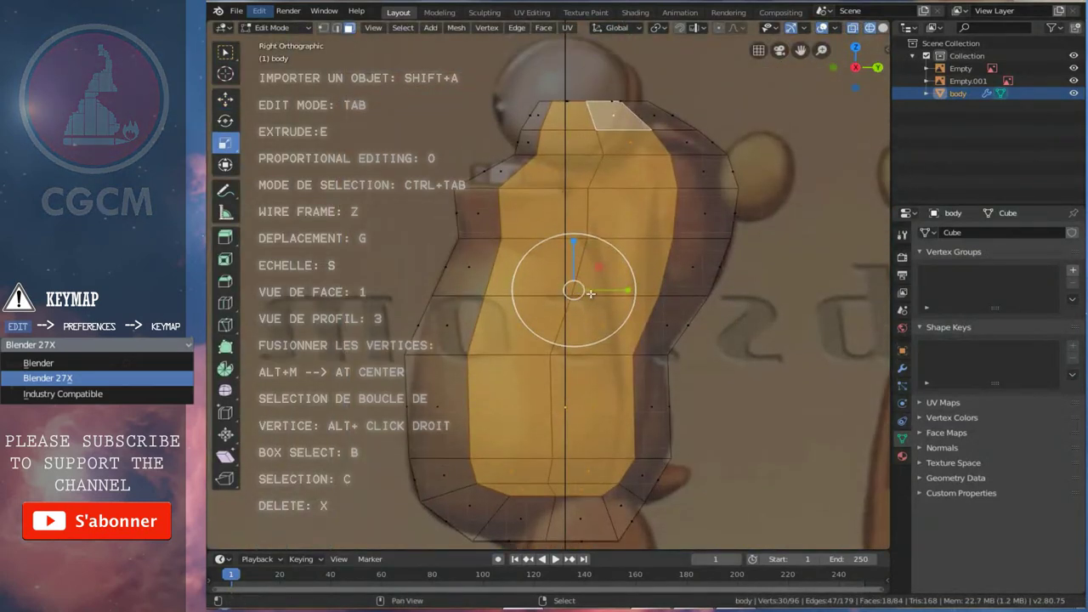
middle_click_drag(582, 255, 595, 302, "shift")
key("KP_1")
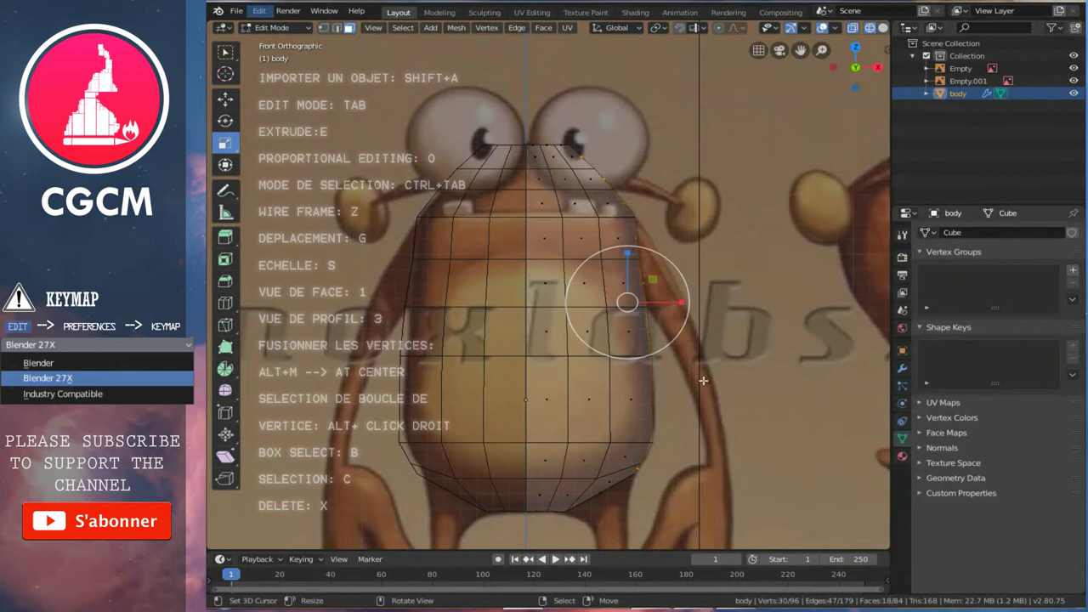
middle_click_drag(703, 380, 629, 398)
key("ctrl+Tab")
left_click(617, 400)
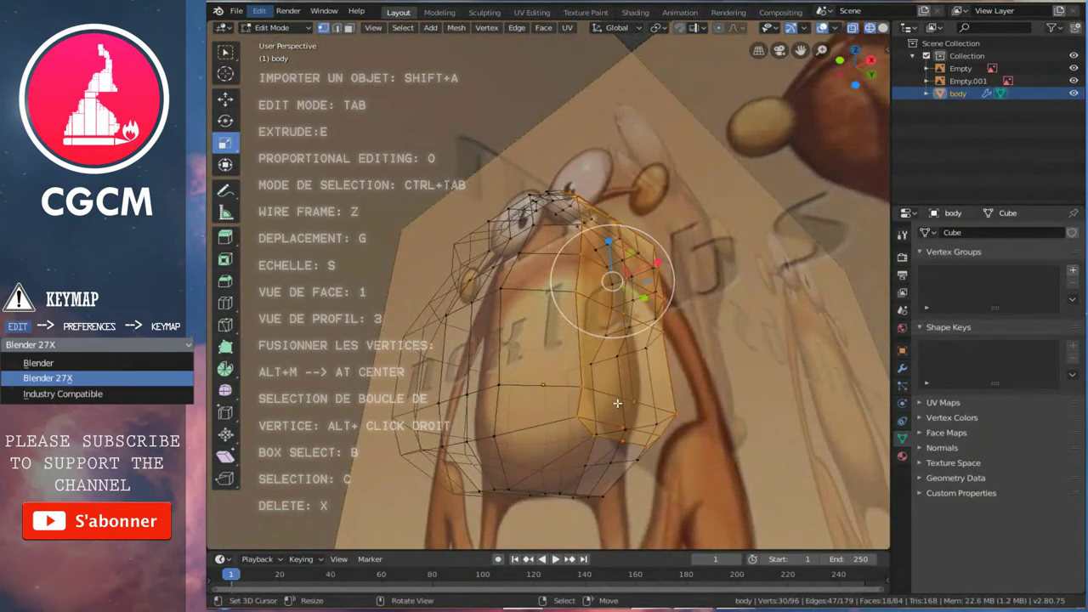
right_click(634, 397, "alt")
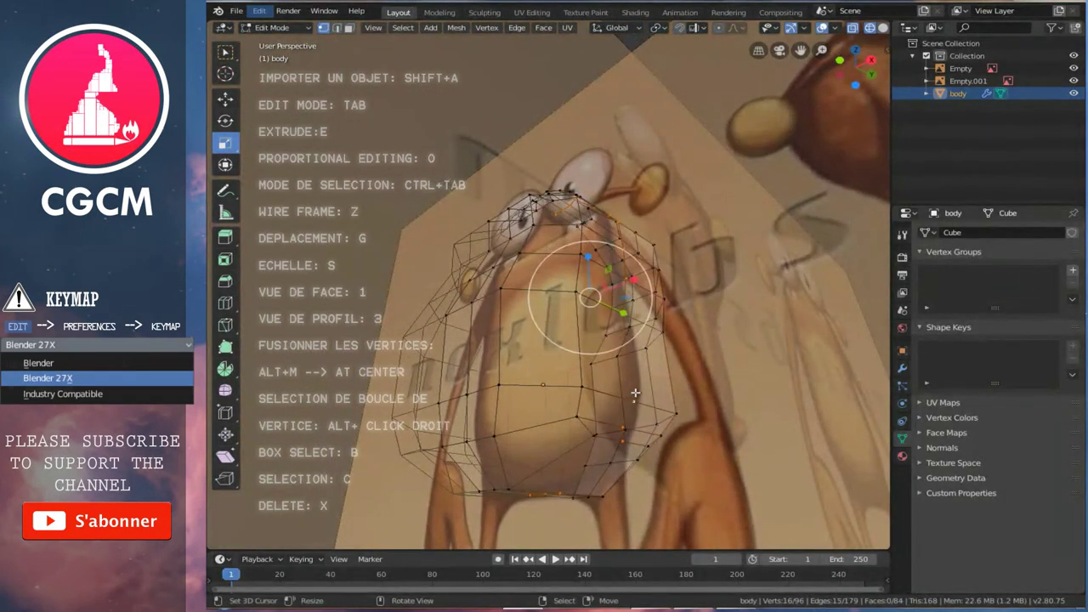
- From the front view, scale the side edge loop out about 1.04 and nudge it to follow the outline
key("KP_1")
key("s")
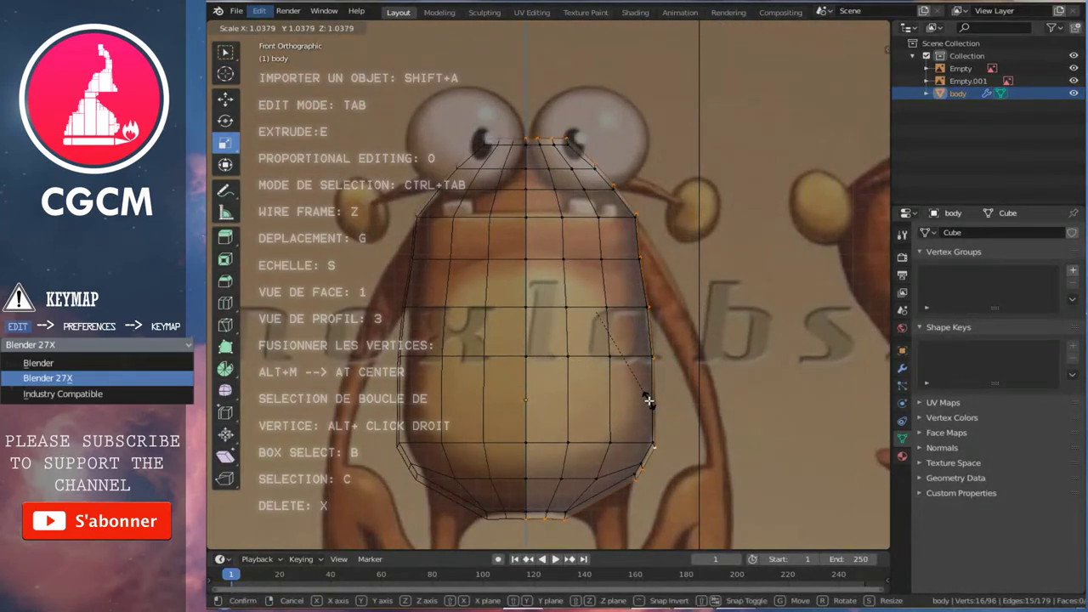
left_click(648, 400)
left_click(225, 99)
left_click_drag(653, 309, 657, 313)
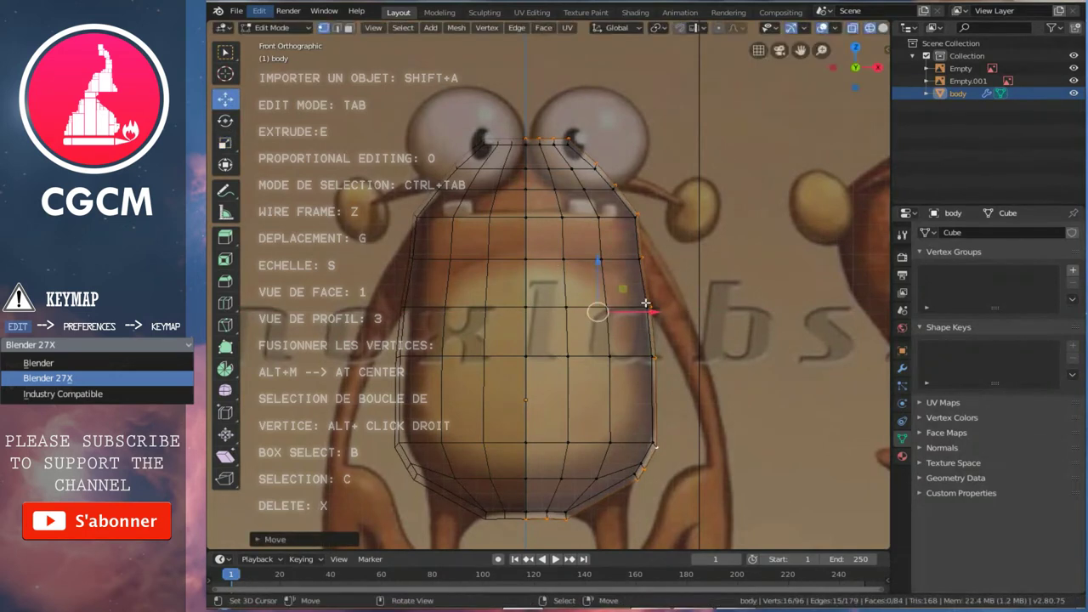
- Turn off X-ray so the mesh shows solid, and switch to vertex selection
key("alt+z")
mouse_move(640, 293)
middle_mouse_down()
mouse_move(590, 316)
mouse_move(578, 354)
mouse_move(614, 317)
mouse_move(590, 394)
middle_mouse_up()
key("ctrl+Tab")
left_click(545, 359)
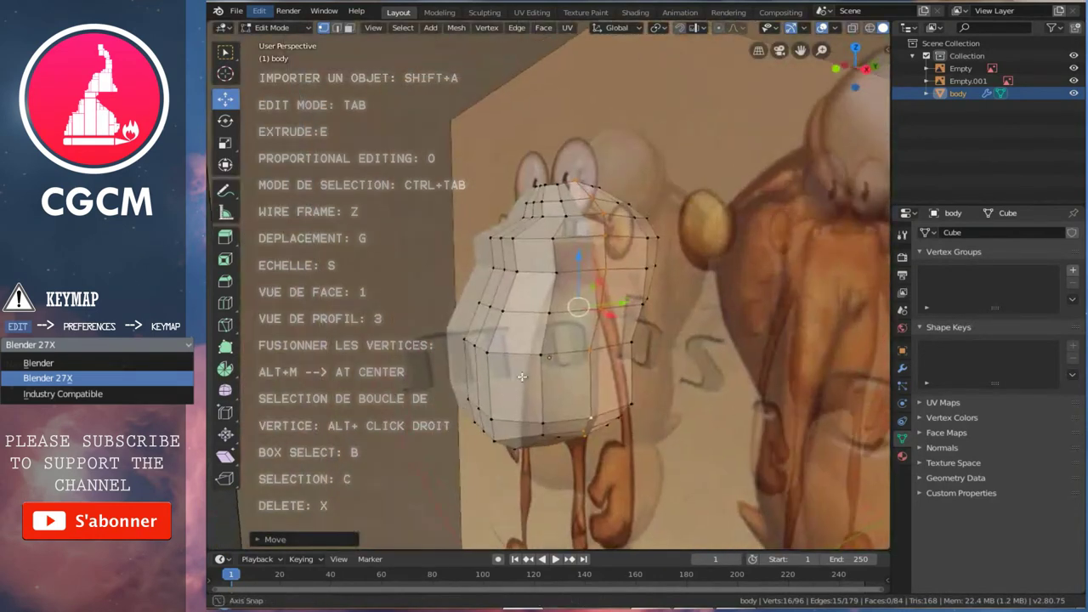
- Isolate the body in local view and select a block of faces on its front
key("KP_Divide")
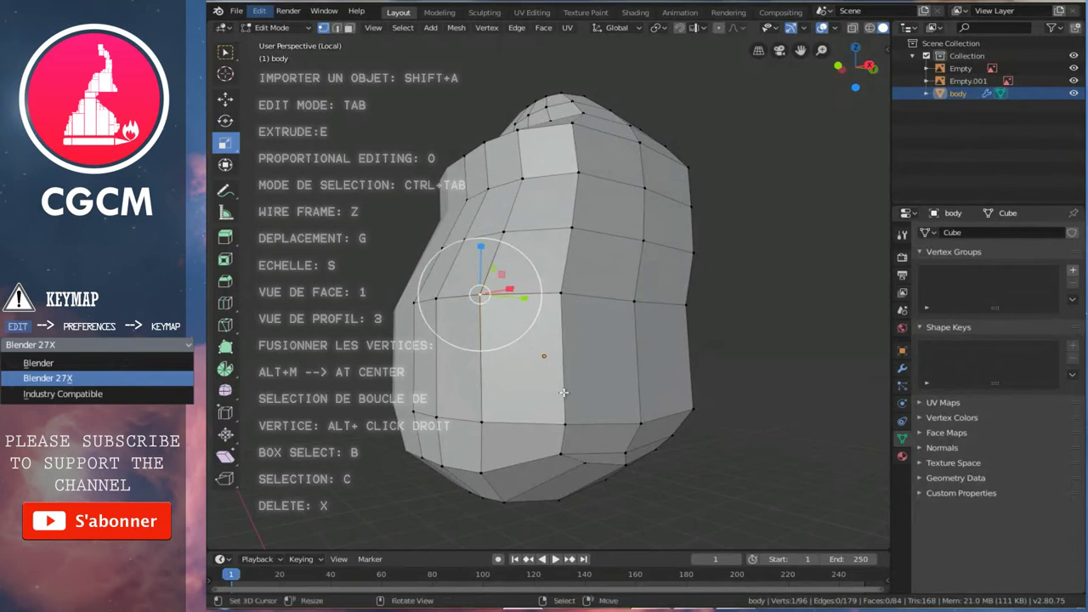
key("ctrl+Tab")
left_click(556, 418)
left_click(585, 404)
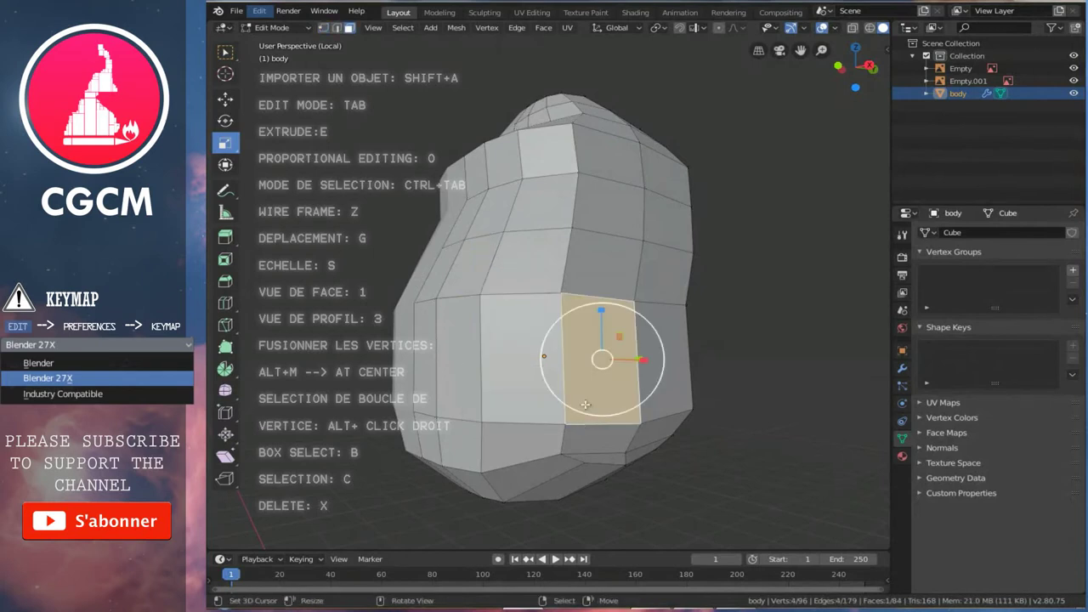
left_click(595, 439, "shift")
left_click(646, 433, "shift")
left_click(629, 289, "shift")
left_click(660, 264, "shift")
left_click(646, 255, "shift")
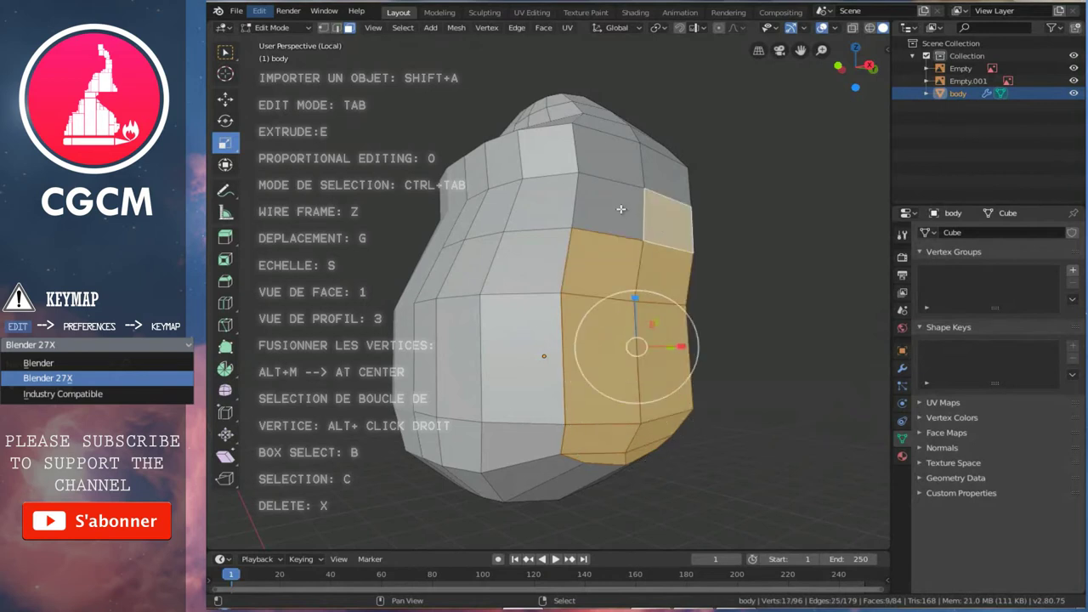
left_click(620, 209, "shift")
left_click(610, 149, "shift")
left_click(658, 166, "shift")
- From the right side view, add the upper faces and squeeze the selection front to back
mouse_move(658, 165)
middle_mouse_down()
mouse_move(574, 289)
mouse_move(560, 253)
middle_mouse_up()
key("3")
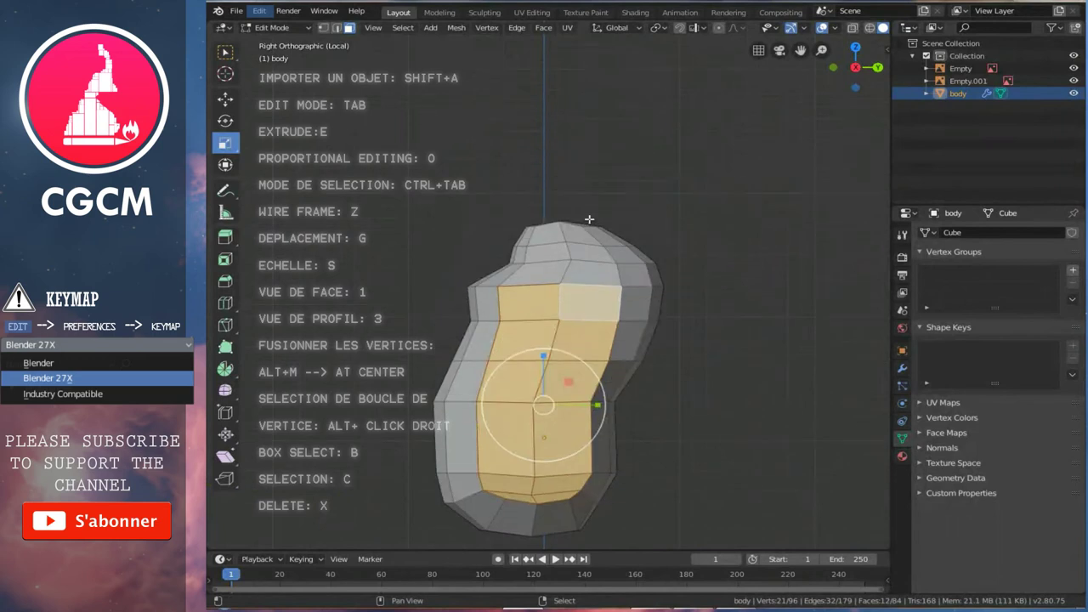
left_click(541, 268, "shift")
left_click(606, 257, "shift")
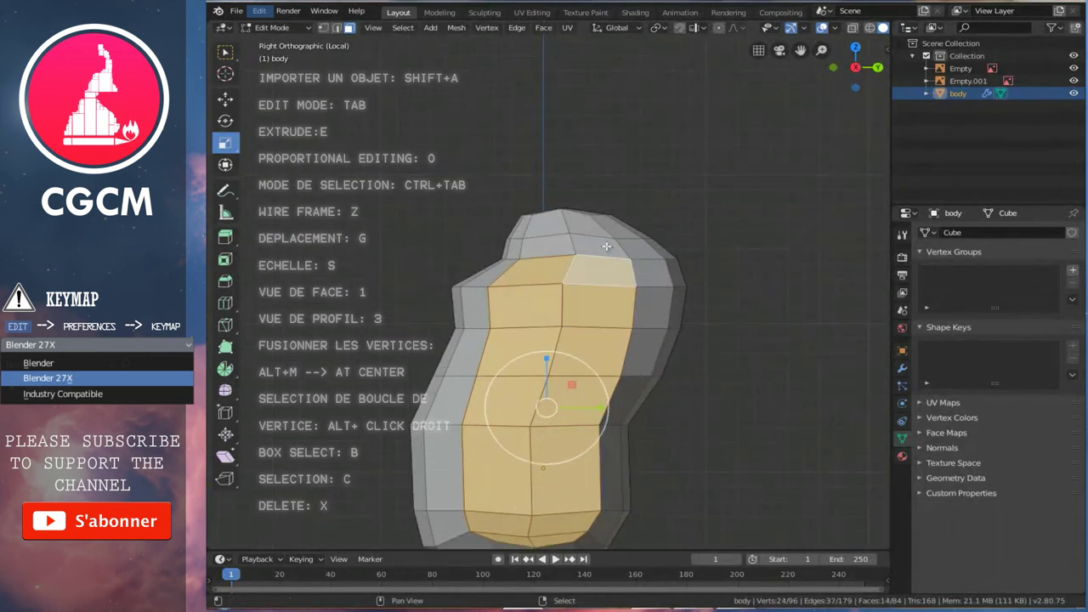
left_click(606, 247, "shift")
left_click(544, 246, "shift")
left_click(544, 222, "shift")
left_click(586, 224, "shift")
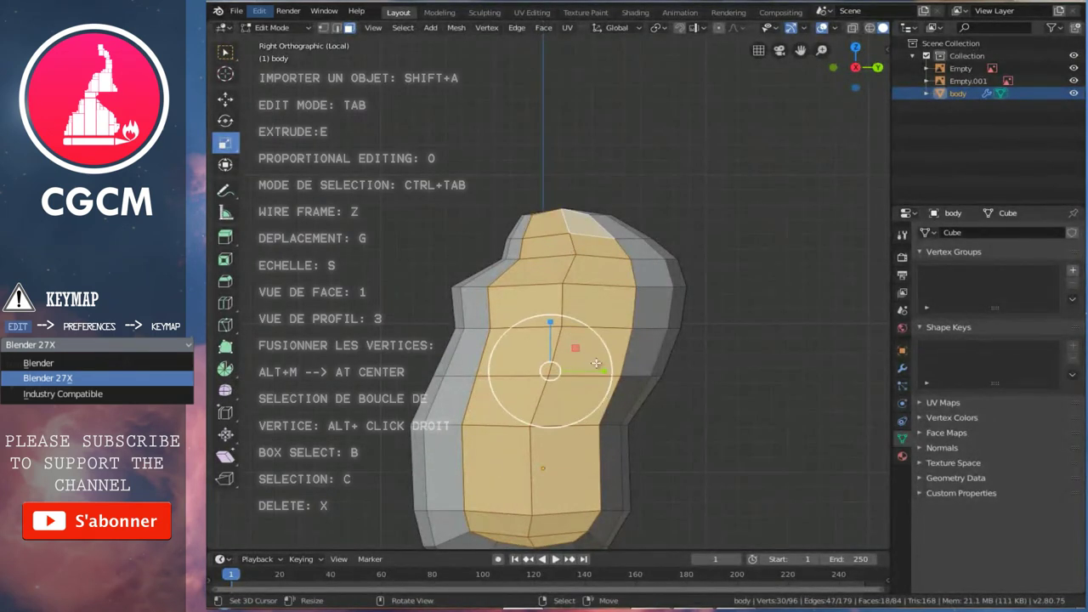
left_click_drag(602, 371, 591, 372)
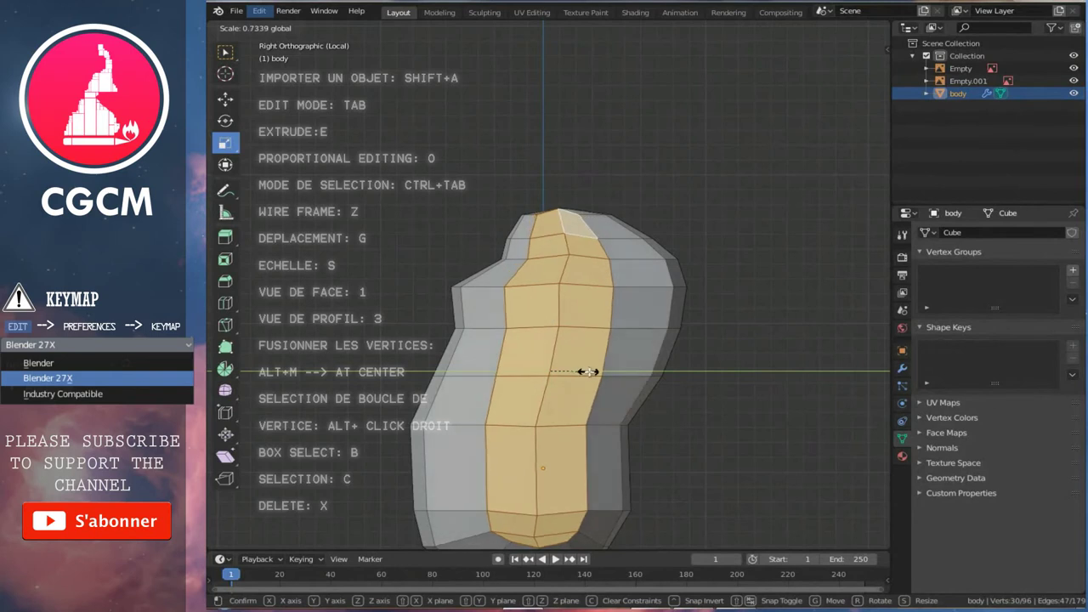
- In vertex mode, scale the selected vertices inward along Y
middle_click_drag(590, 372, 637, 339)
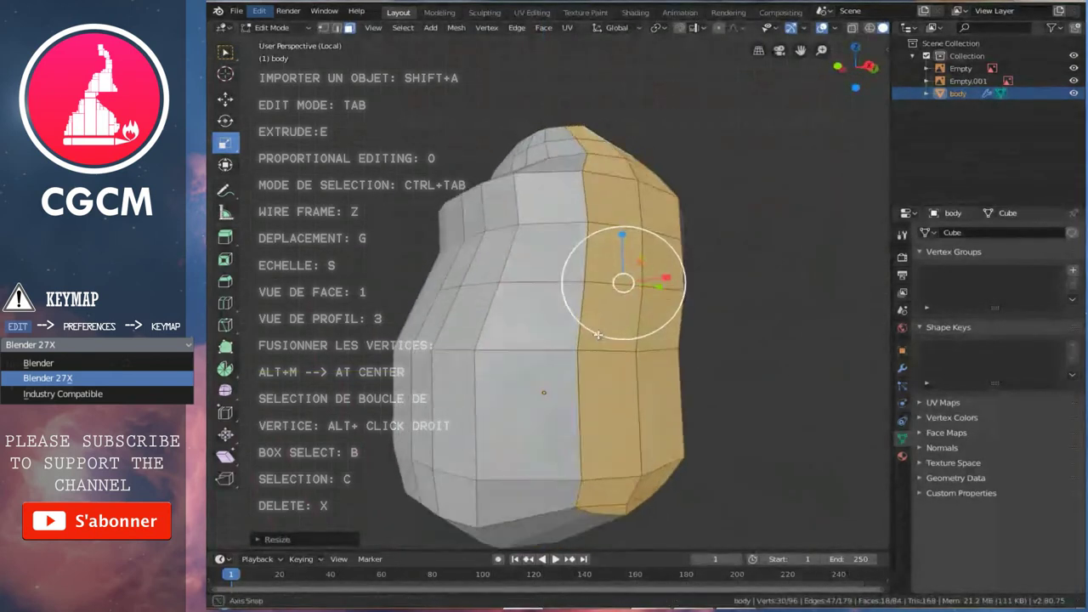
key("ctrl+Tab")
left_click(561, 317)
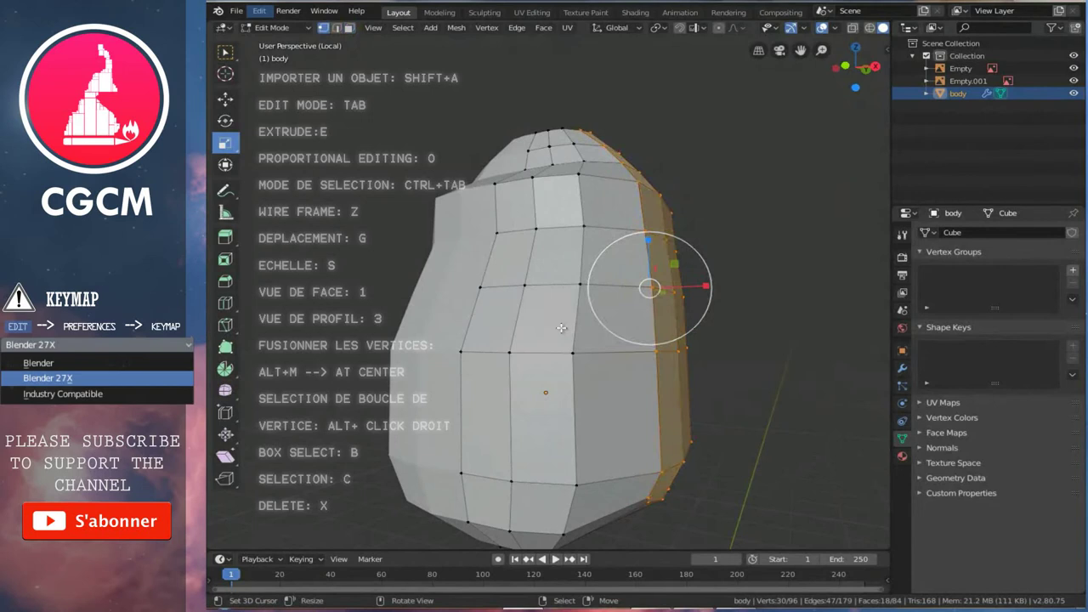
mouse_move(573, 384)
middle_mouse_down()
mouse_move(400, 367)
mouse_move(612, 310)
middle_mouse_up()
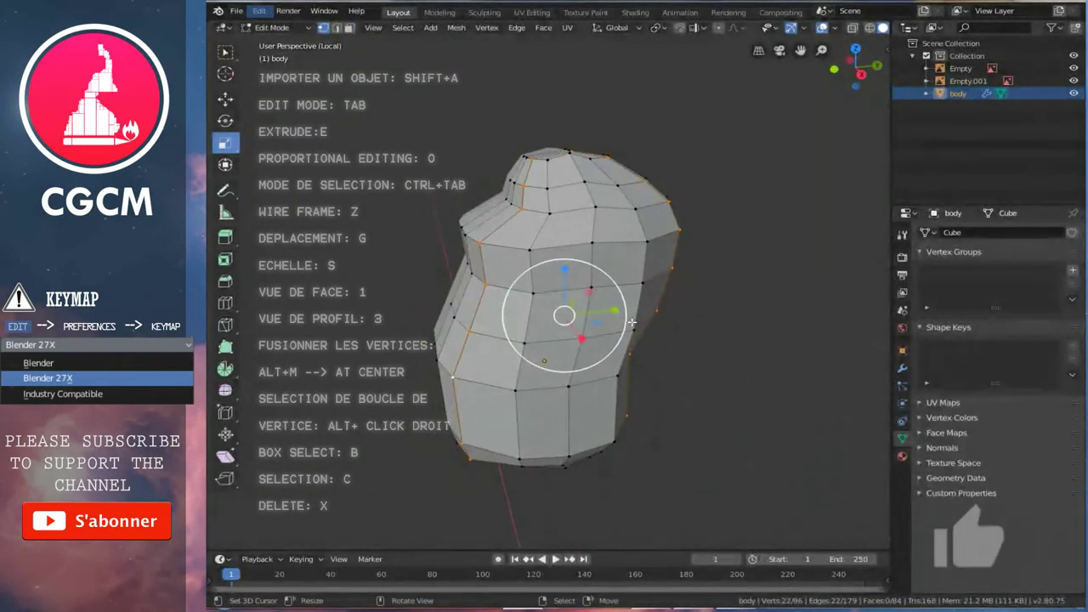
key("s")
key("y")
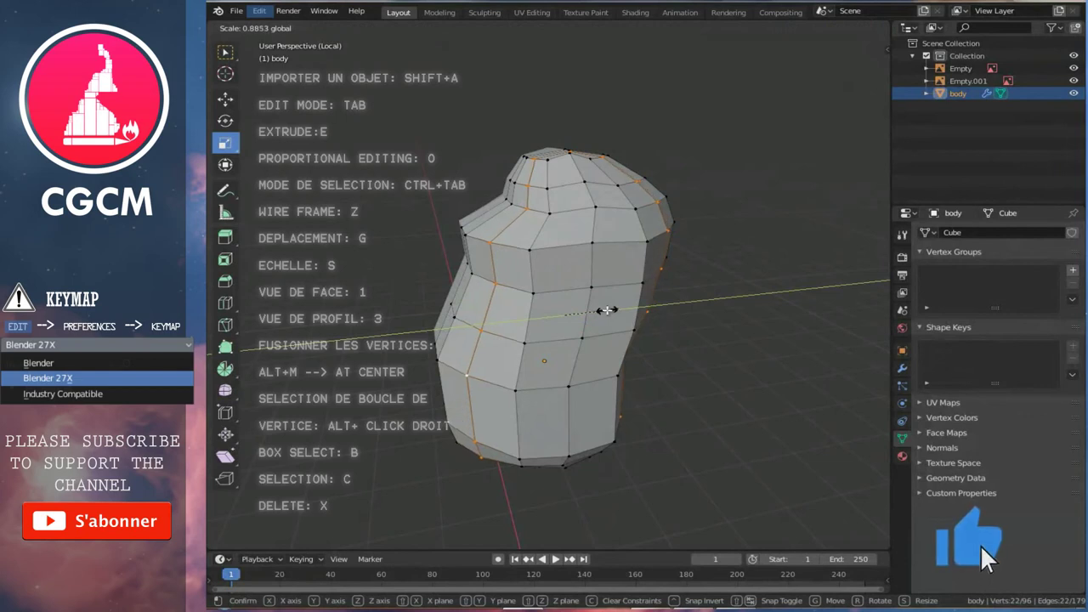
left_click(603, 309)
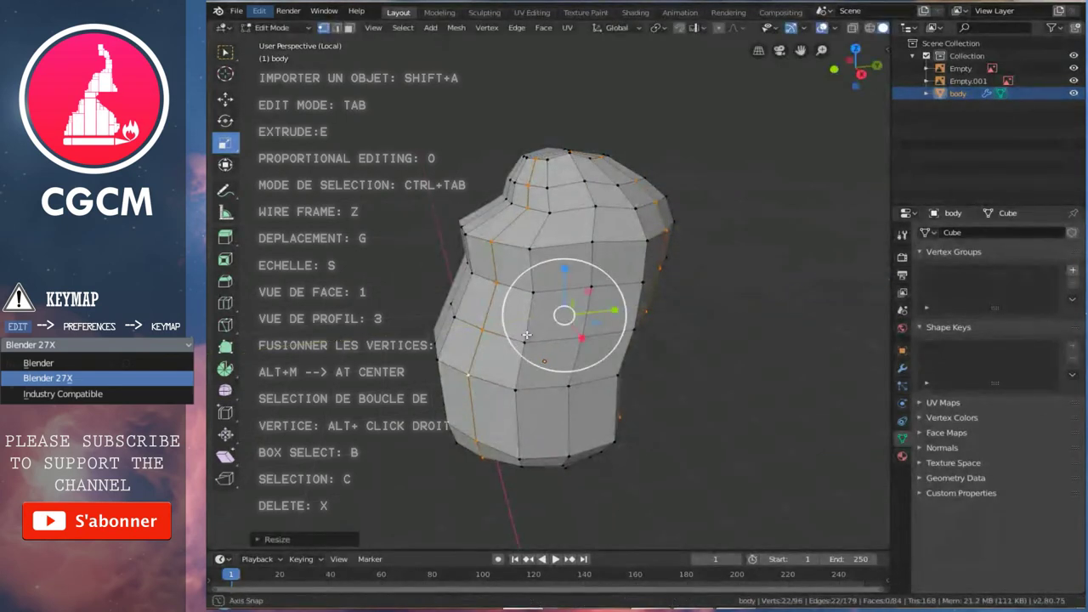
- Scale the selection along Y again to about 0.986 from the side view
middle_click_drag(604, 310, 574, 312)
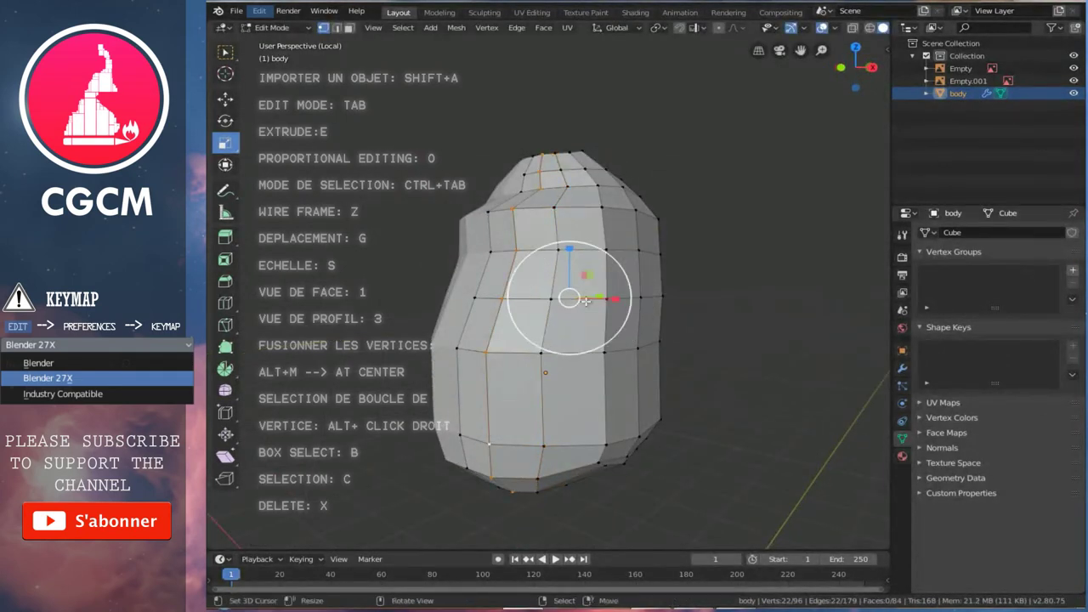
middle_click_drag(491, 433, 521, 338)
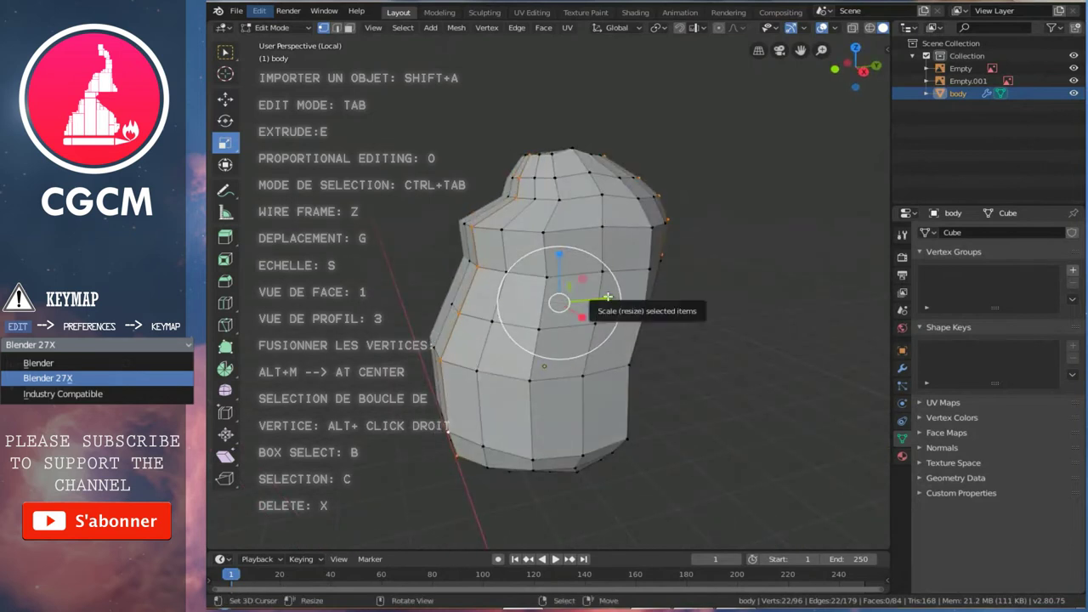
key("KP_3")
key("s")
key("y")
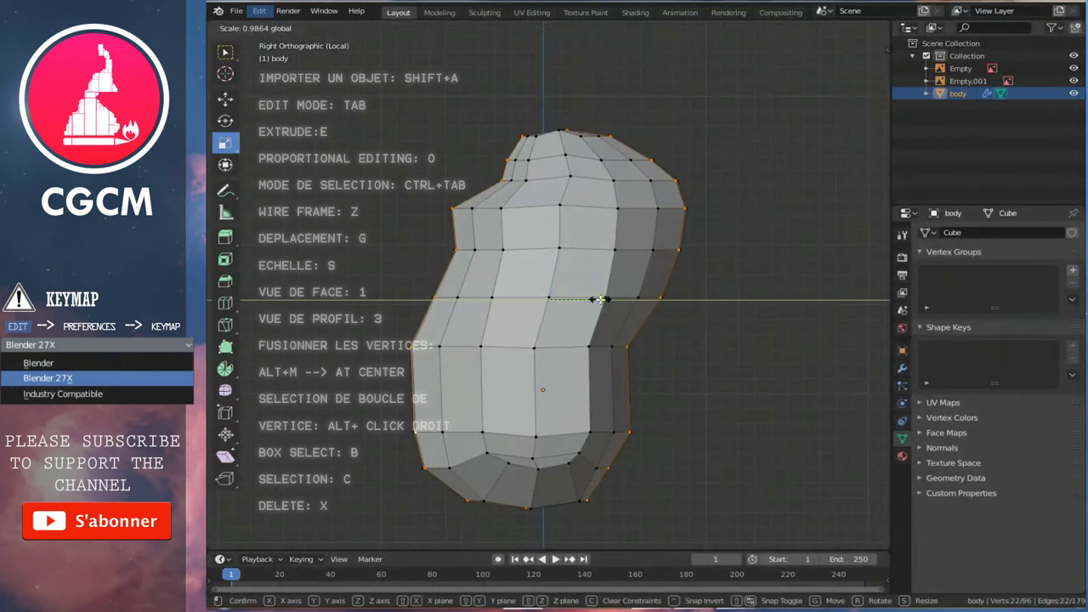
left_click(598, 299)
mouse_move(597, 299)
middle_mouse_down()
mouse_move(635, 258)
mouse_move(565, 302)
middle_mouse_up()
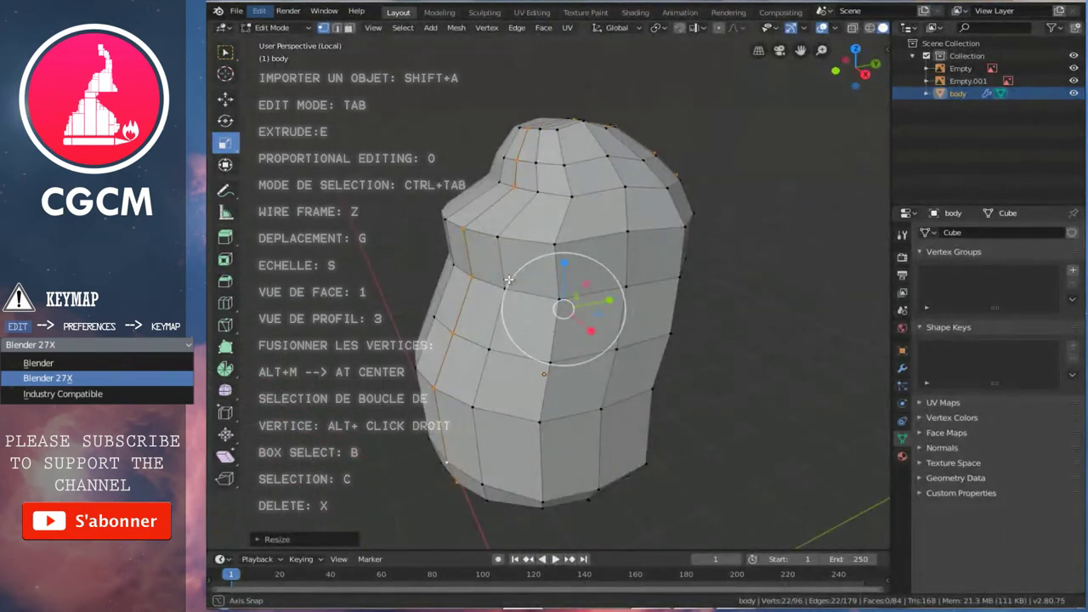
key("KP_1")
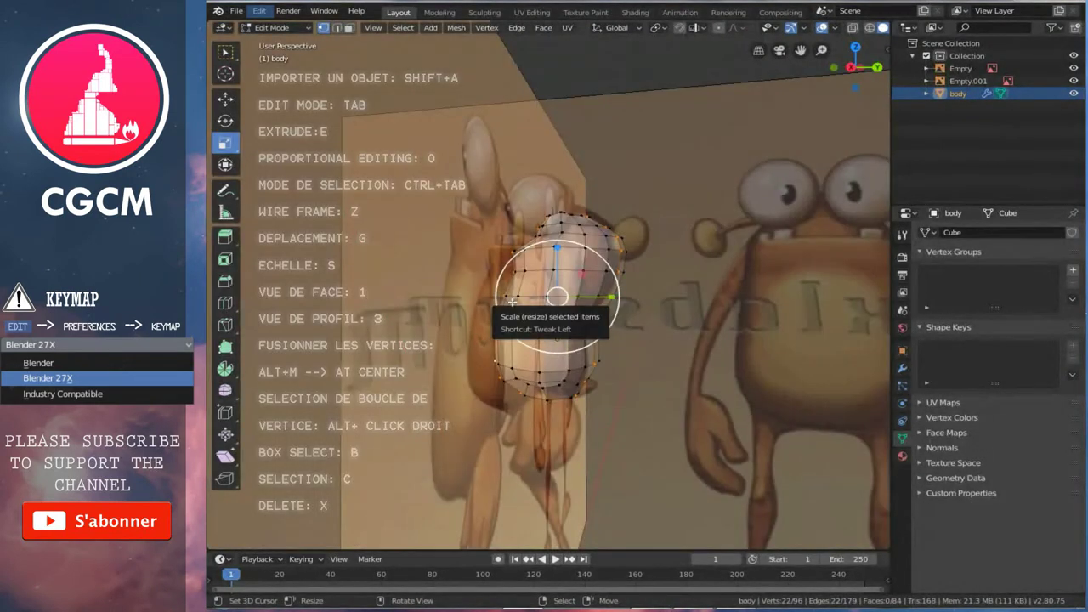
- In front view with X-ray on, zoom to the body's bottom edge and deselect everything
key("KP_1")
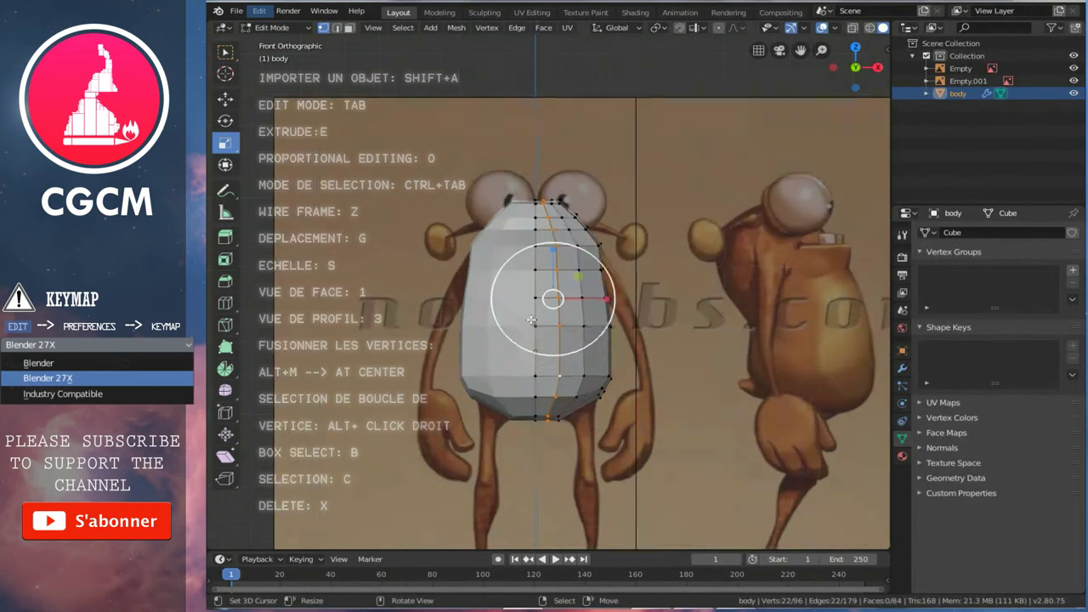
scroll(536, 324, "up", 1)
key("z")
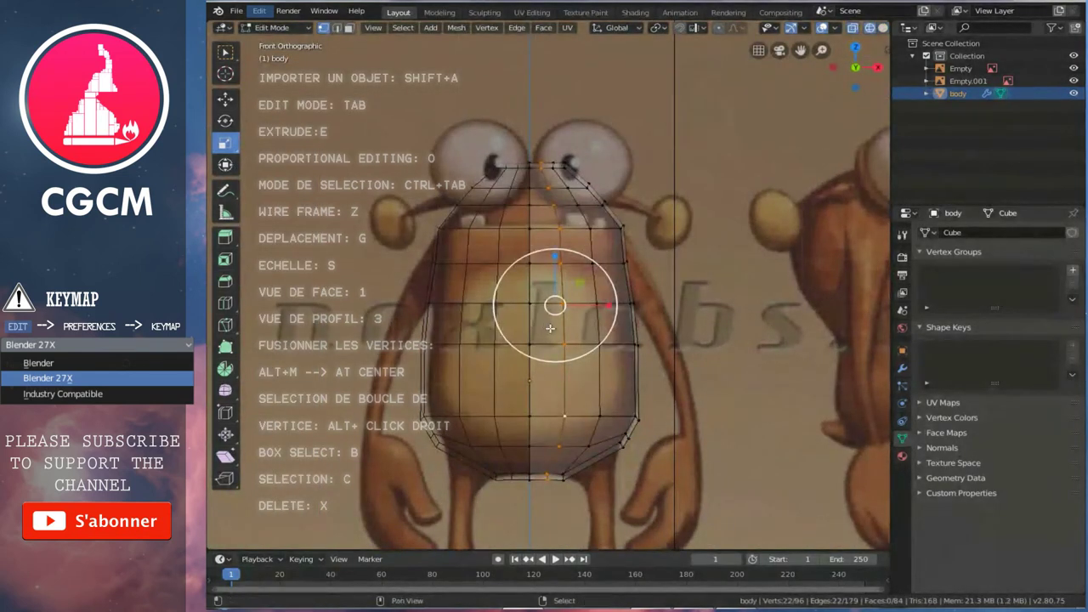
scroll(550, 328, "up", 1)
scroll(578, 323, "down", 1, "shift")
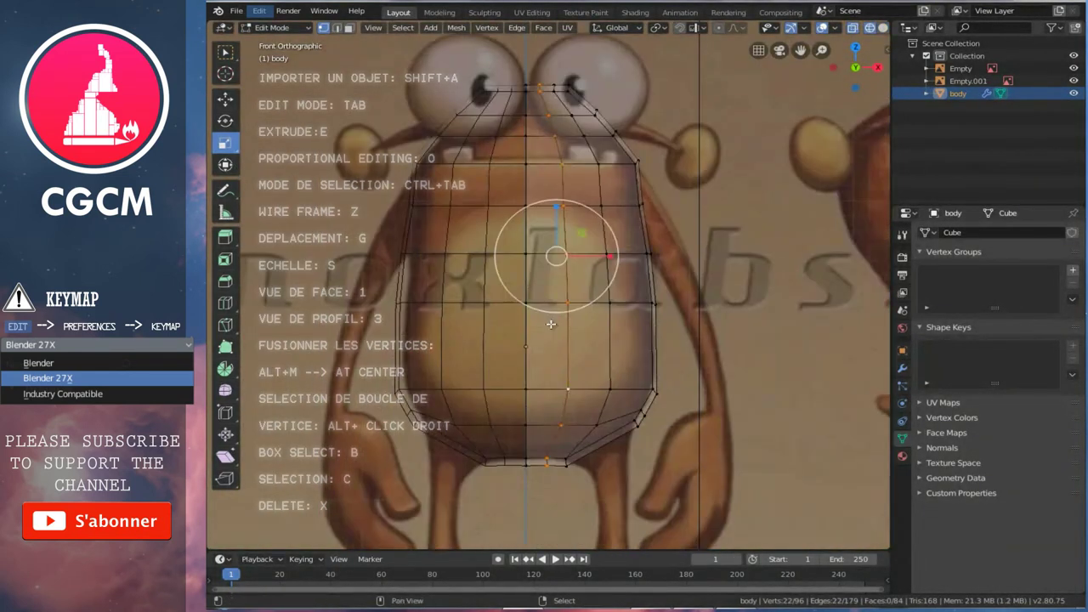
scroll(593, 318, "down", 1, "shift")
scroll(611, 335, "up", 1)
scroll(645, 333, "up", 2)
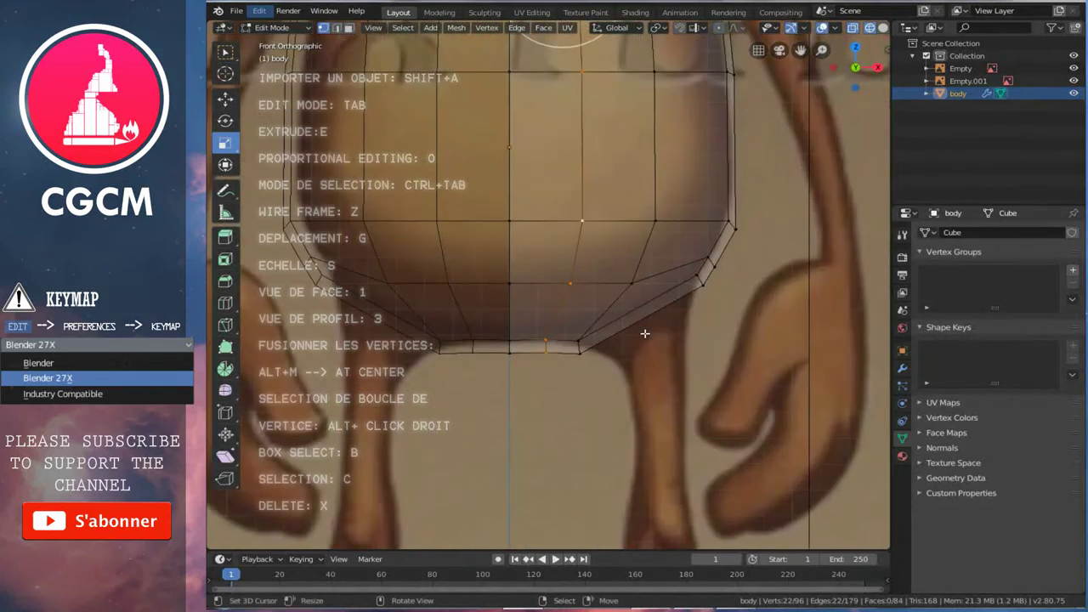
key("a")
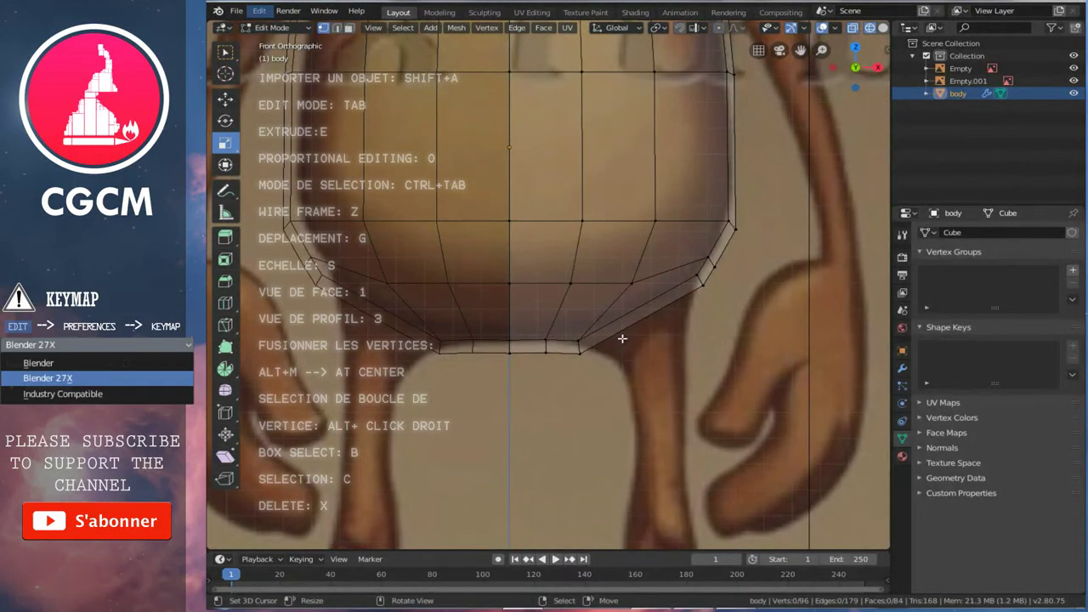
key("ctrl+Tab")
- Select the body's bottom side edge and frame it in the front X-ray view
left_click(586, 362)
left_click(642, 314)
left_click(636, 311, "shift")
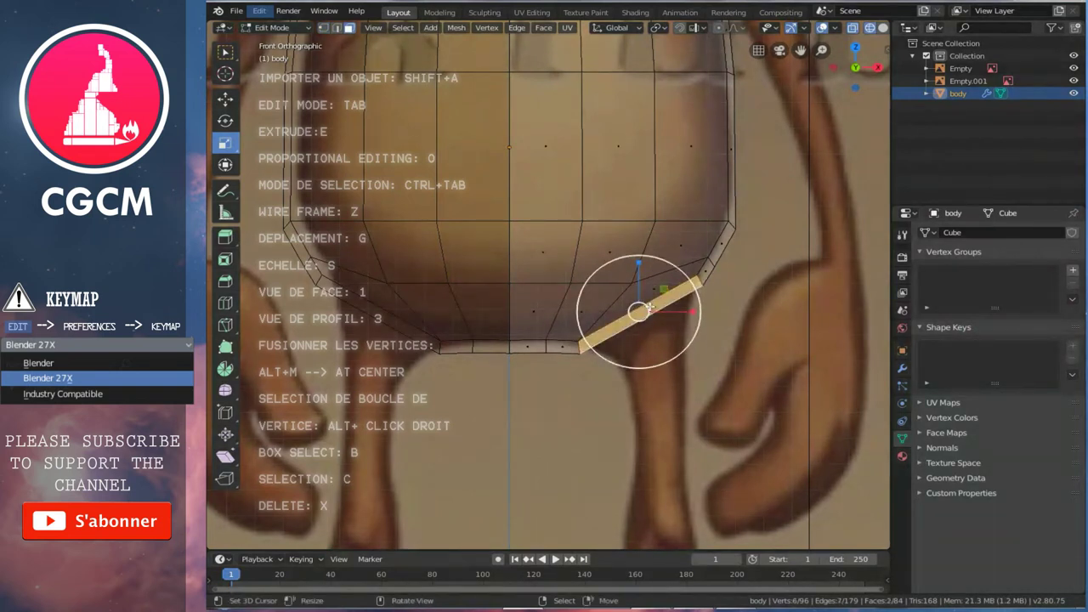
key("z")
middle_click_drag(649, 306, 498, 294)
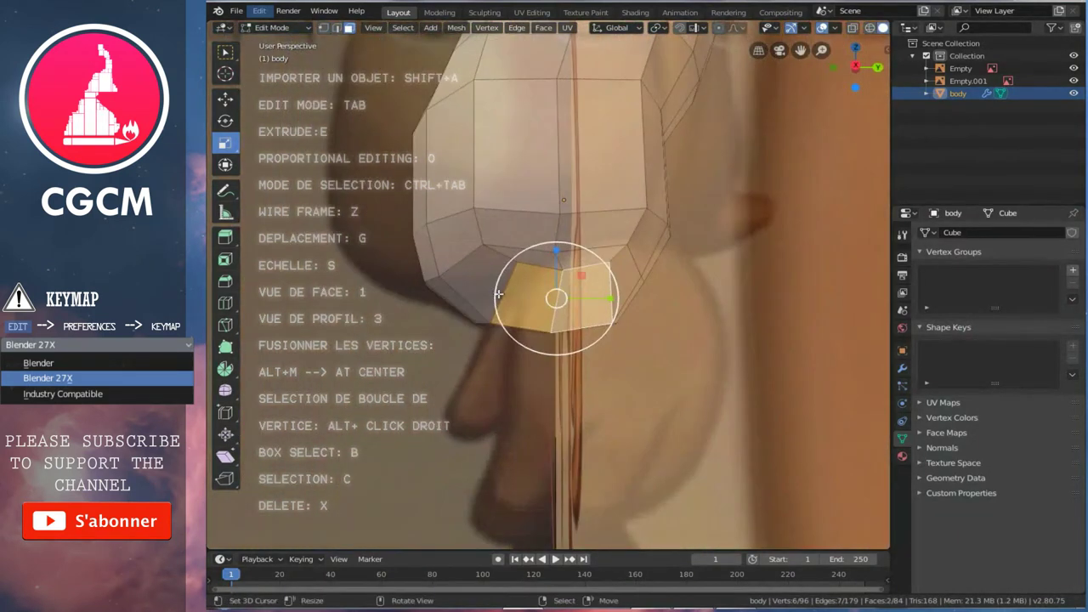
scroll(498, 294, "up", 2)
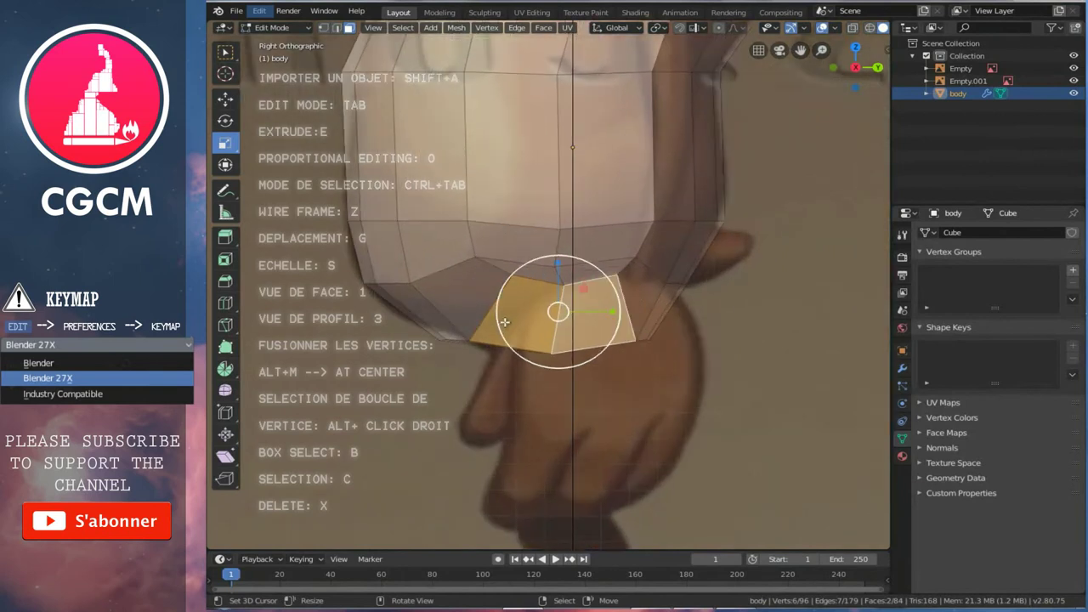
key("KP_1")
key("z")
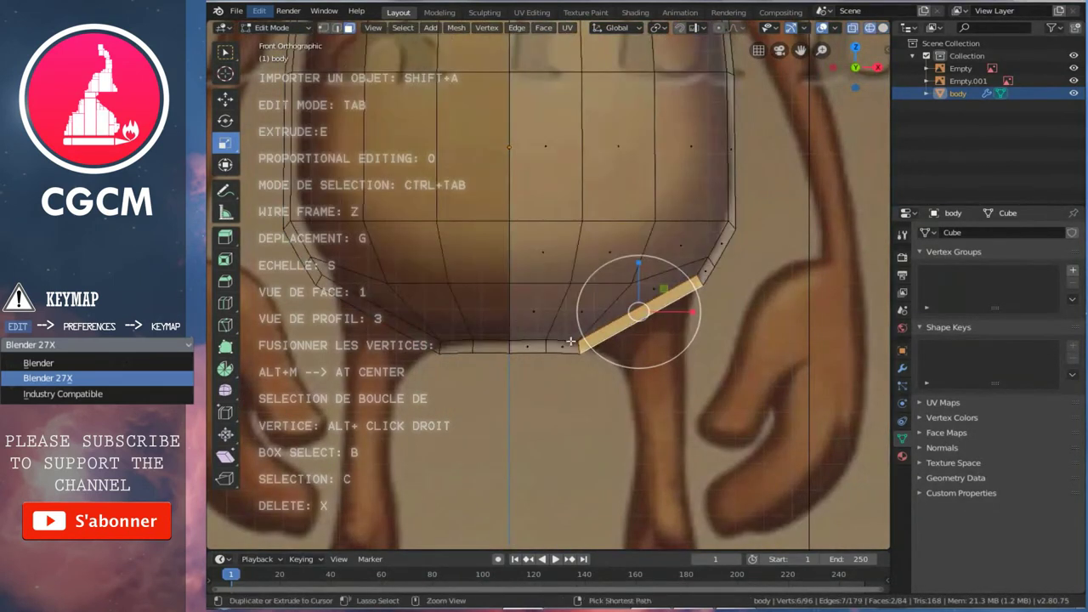
middle_click_drag(684, 365, 620, 366, "shift")
scroll(608, 378, "up", 1)
- Extrude the edge downward and shorten the new strip around its centre
key("e")
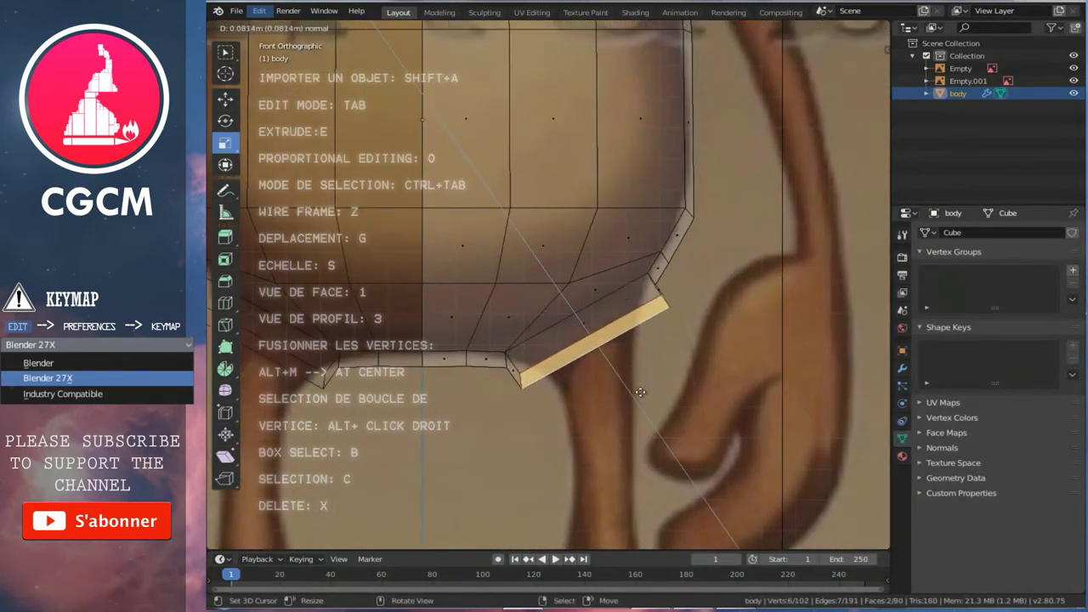
left_click(651, 390)
left_click_drag(648, 396, 642, 380)
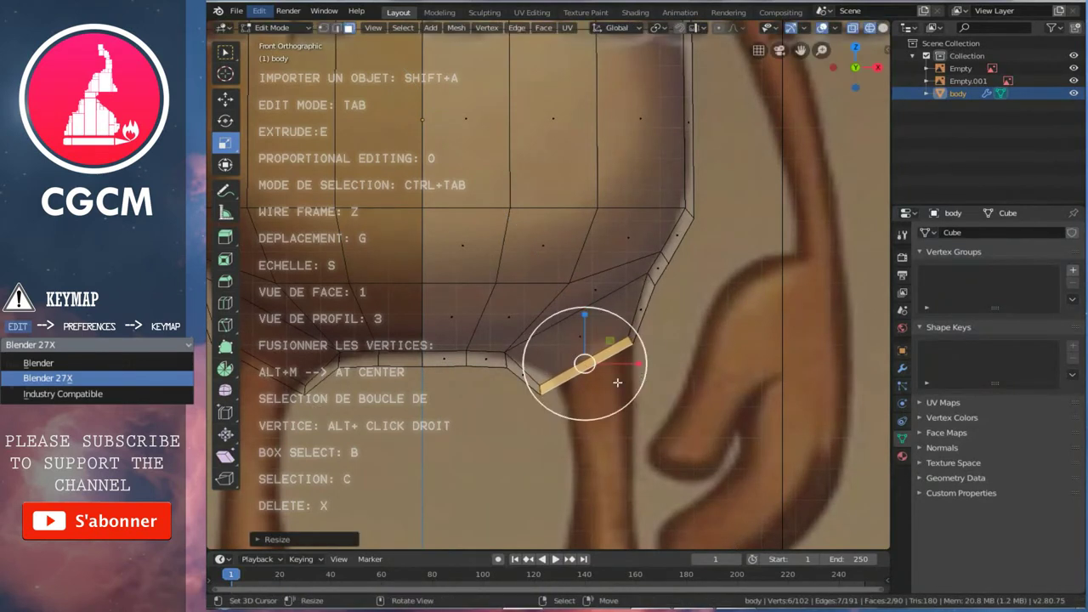
left_click(225, 101)
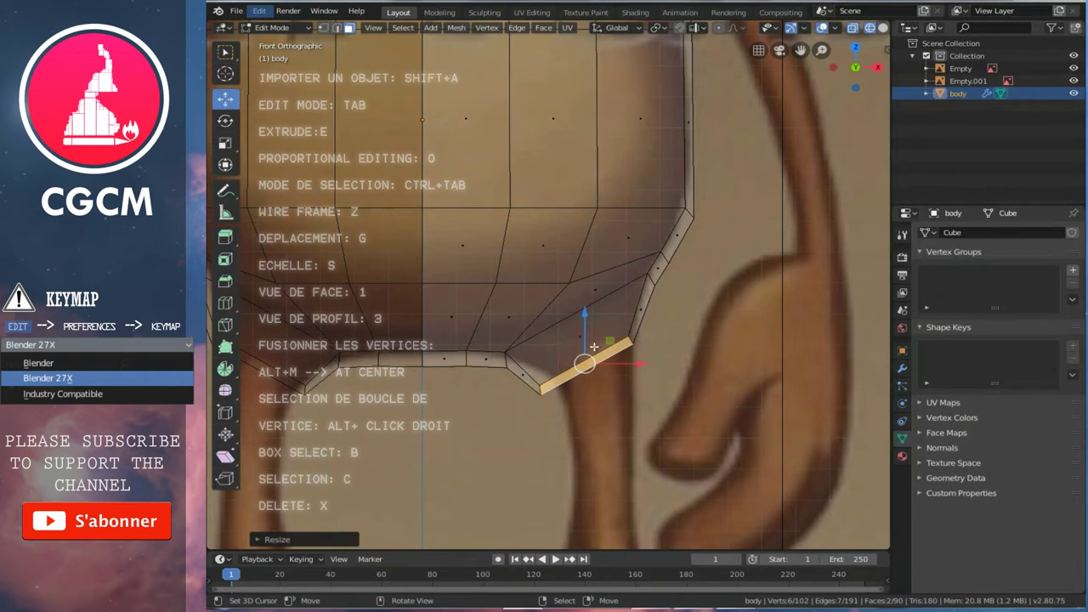
left_click_drag(587, 311, 586, 306)
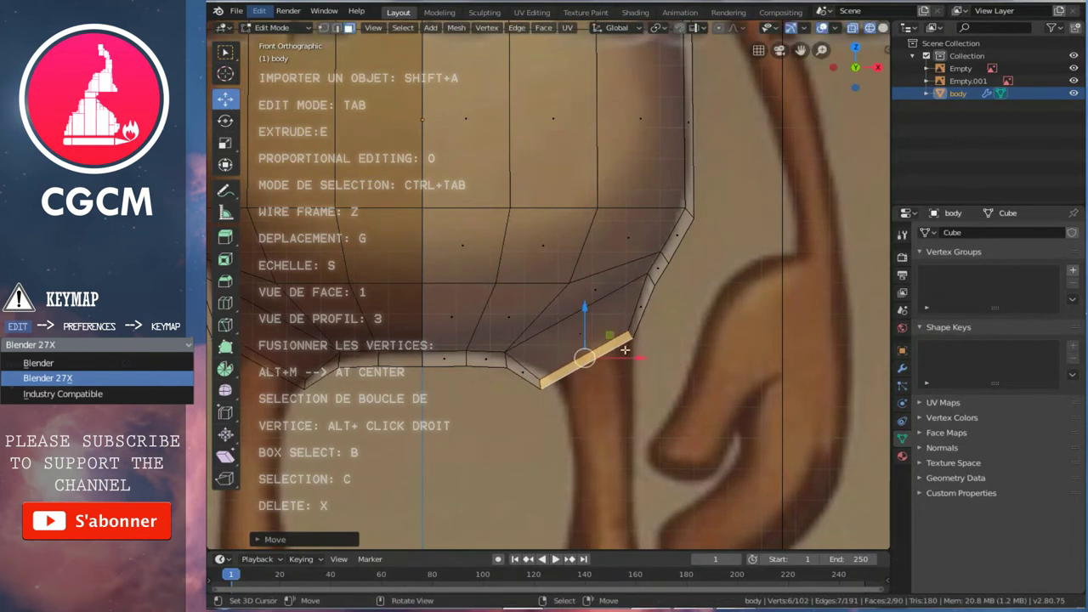
- Shorten the new edge further, move it over the top of the leg, and leave Edit Mode
key("s")
left_click(632, 405)
key("g")
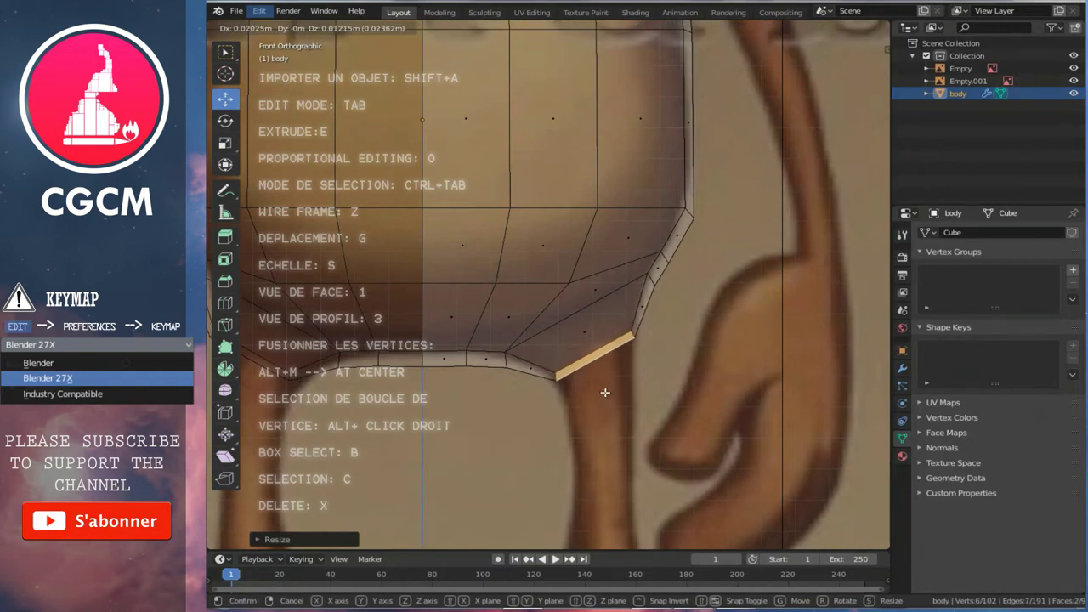
left_click(605, 392)
scroll(604, 390, "down", 4)
key("alt+z")
scroll(530, 353, "down", 3)
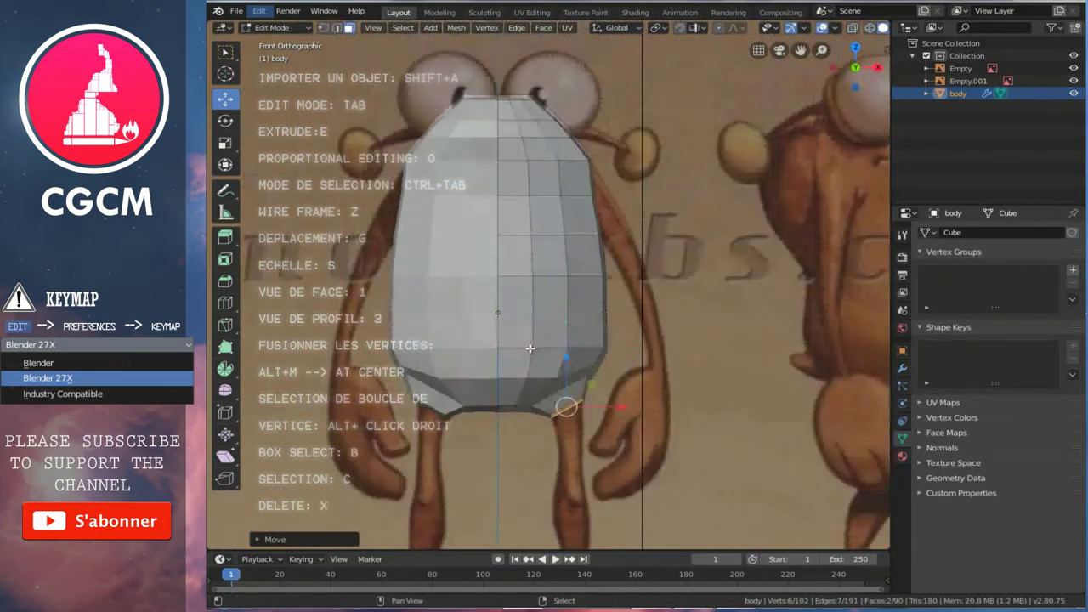
key("Tab")
- Add a Subdivision Surface modifier at viewport level 2 and shade the body smooth
left_click(902, 369)
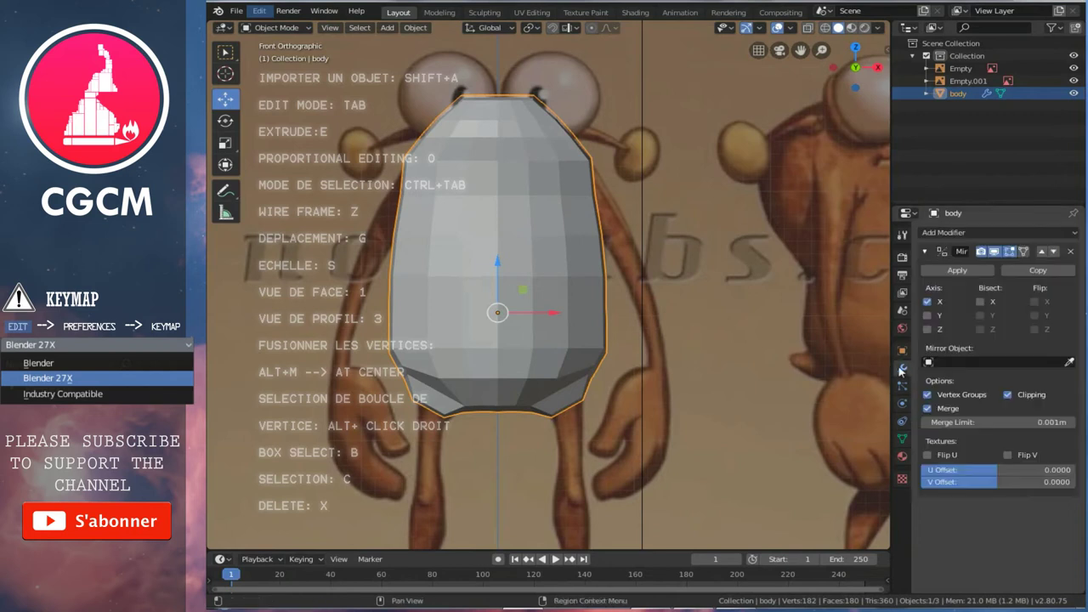
left_click(924, 251)
left_click(995, 232)
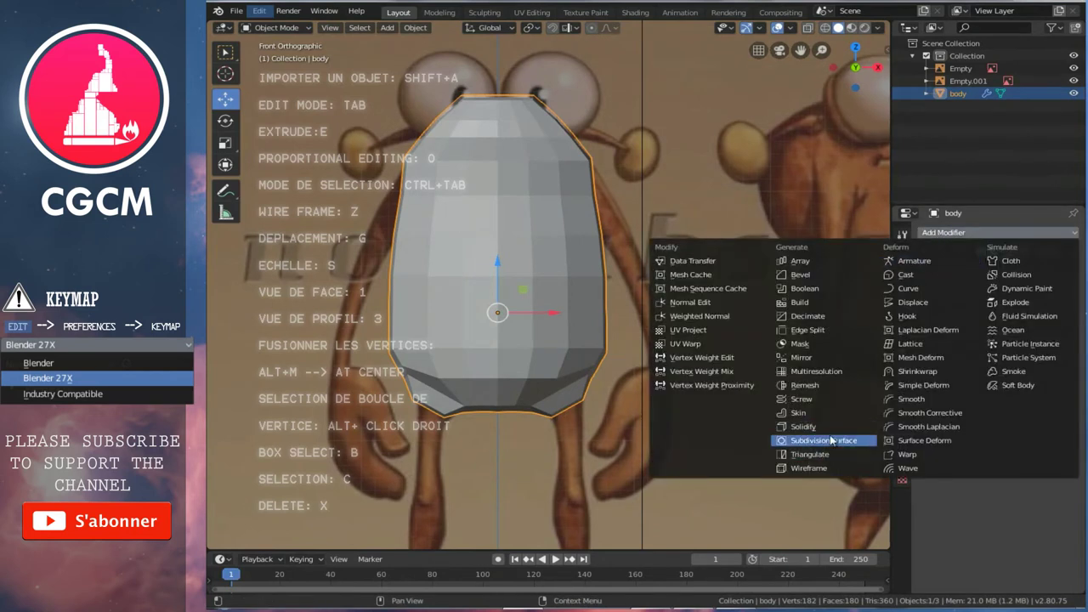
left_click(803, 455)
left_click(989, 351)
right_click(460, 319)
left_click(462, 316)
- Add a centred horizontal loop cut across the body's lower torso with Ctrl+R
mouse_move(669, 362)
middle_mouse_down()
mouse_move(488, 379)
mouse_move(667, 402)
mouse_move(715, 383)
mouse_move(692, 333)
mouse_move(626, 345)
mouse_move(508, 338)
mouse_move(536, 384)
mouse_move(527, 362)
mouse_move(562, 268)
middle_mouse_up()
key("Tab")
key("KP_1")
key("ctrl+r")
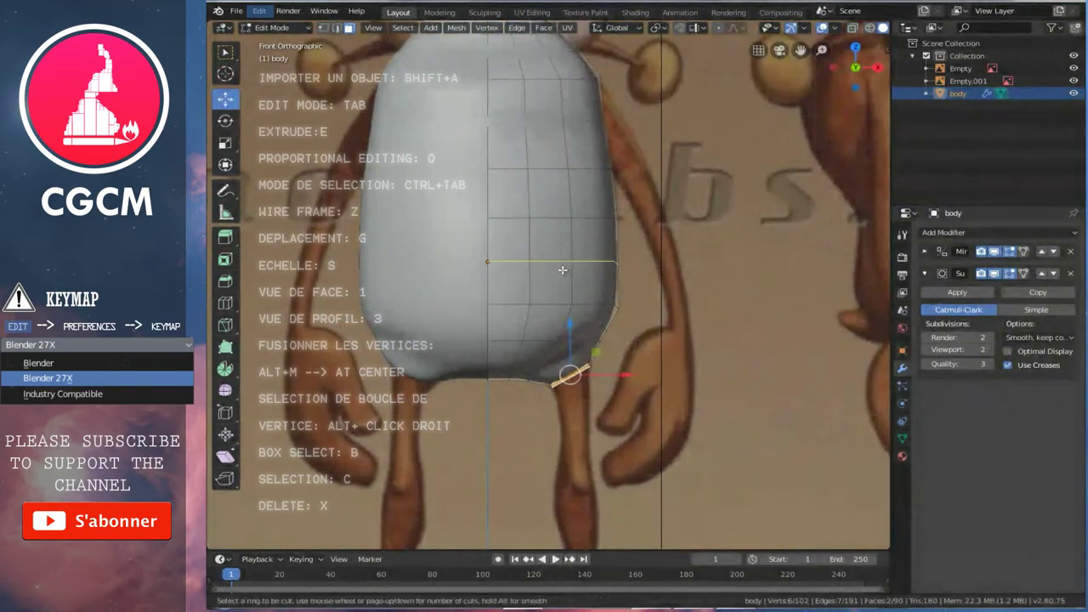
left_click(562, 270)
right_click(561, 267)
key("Tab")
mouse_move(609, 277)
middle_mouse_down()
mouse_move(598, 348)
mouse_move(590, 312)
middle_mouse_up()
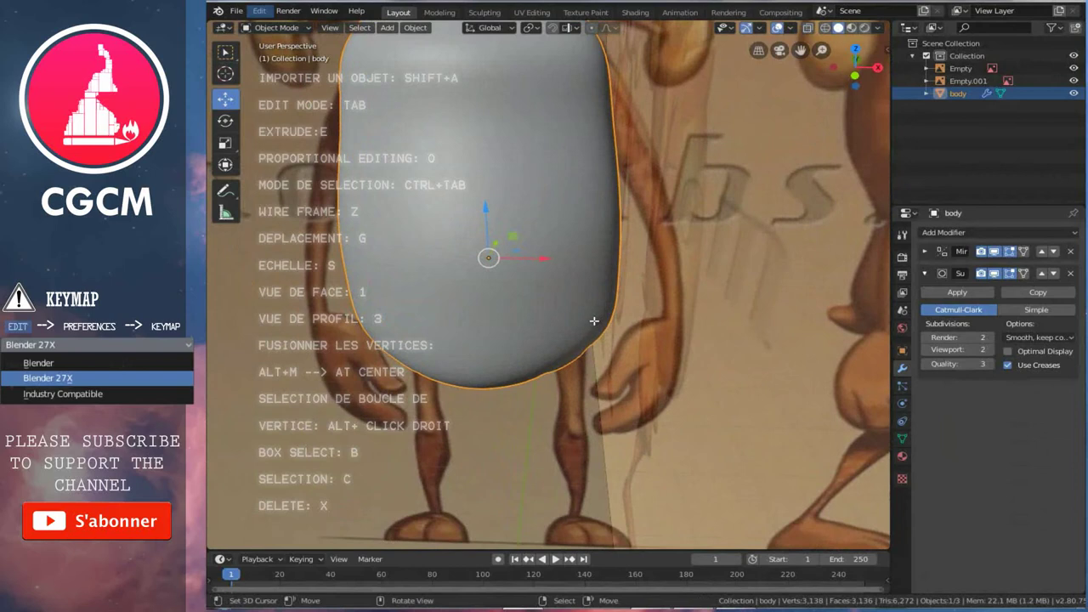
- In the right side view, nudge the new middle loop about 0.0035 m and check the smoothed body
key("Tab")
key("KP_3")
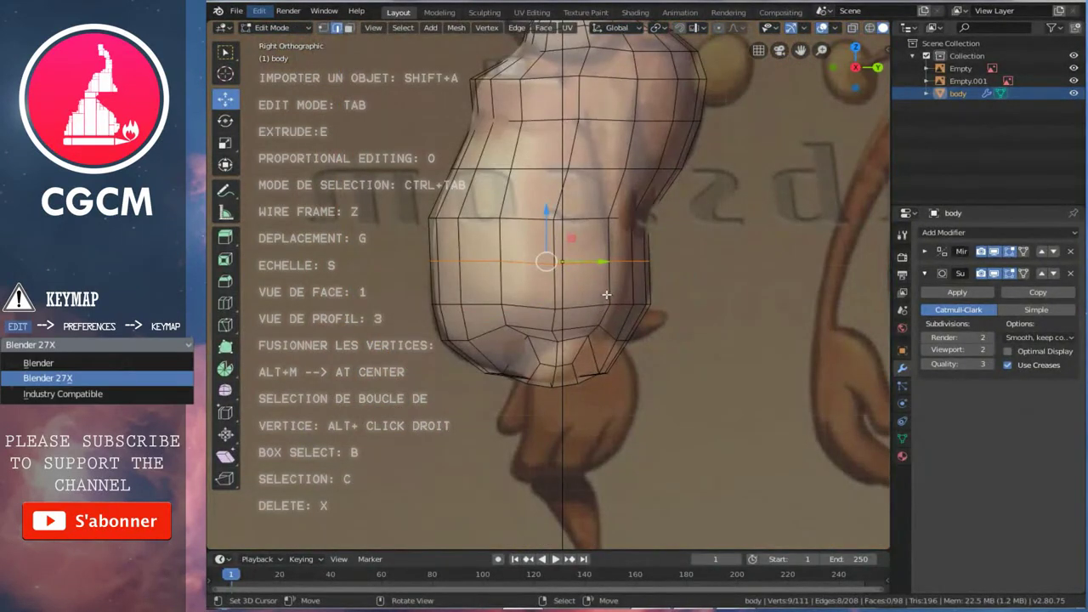
scroll(606, 294, "up", 1)
left_click_drag(597, 312, 633, 355)
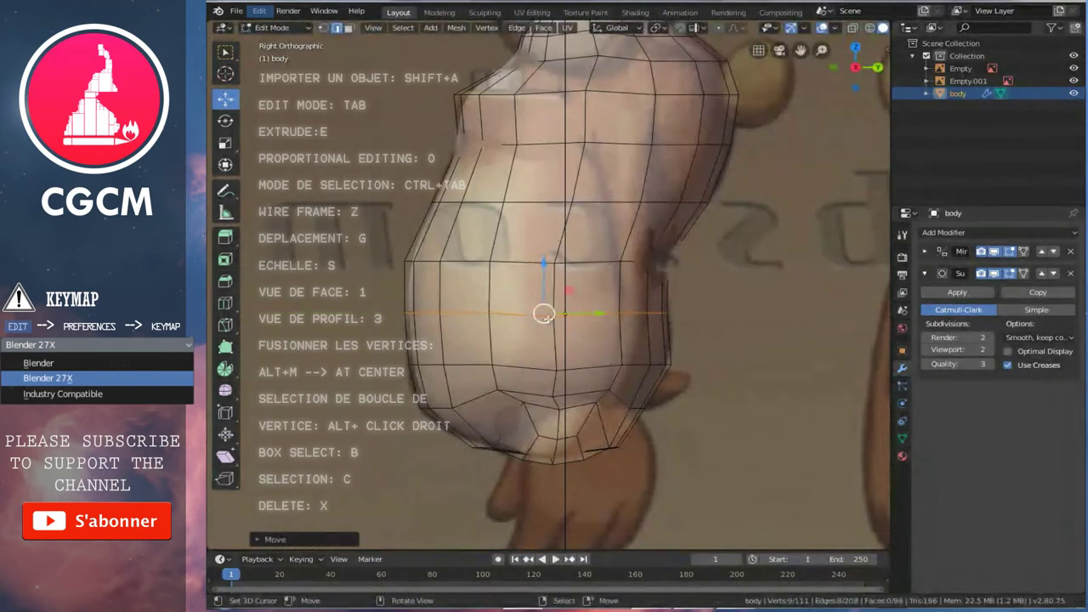
key("KP_1")
key("Tab")
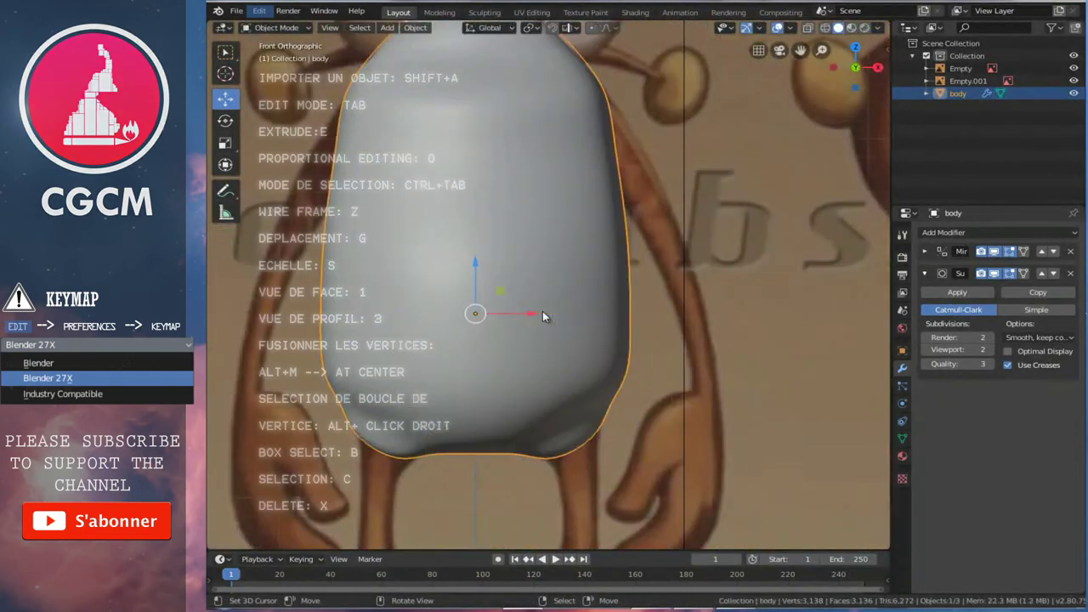
scroll(500, 311, "down", 1)
scroll(501, 311, "down", 2)
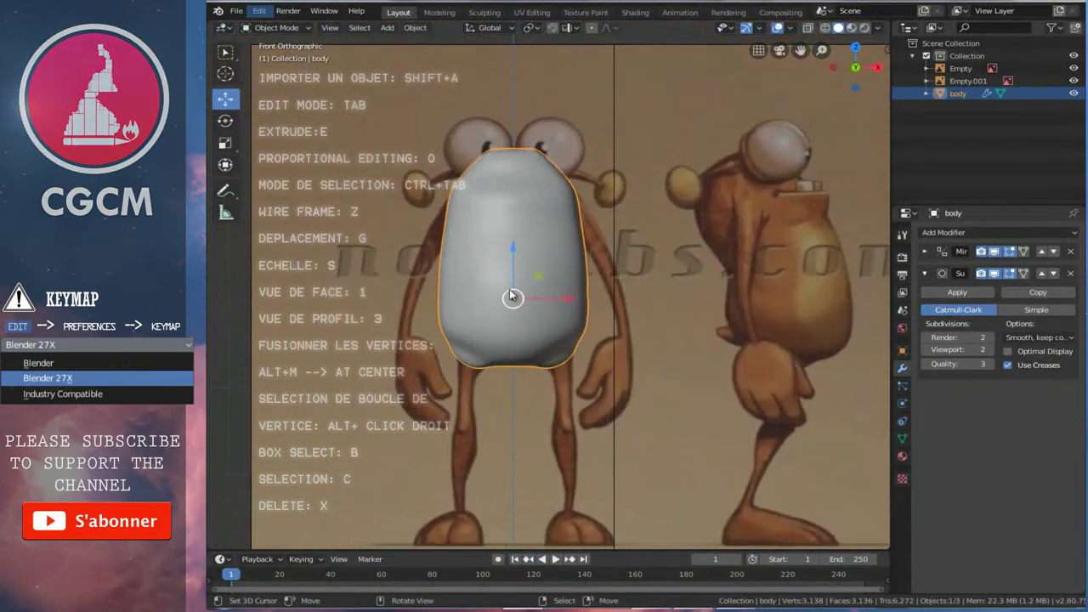
middle_click_drag(501, 311, 561, 346)
key("KP_1")
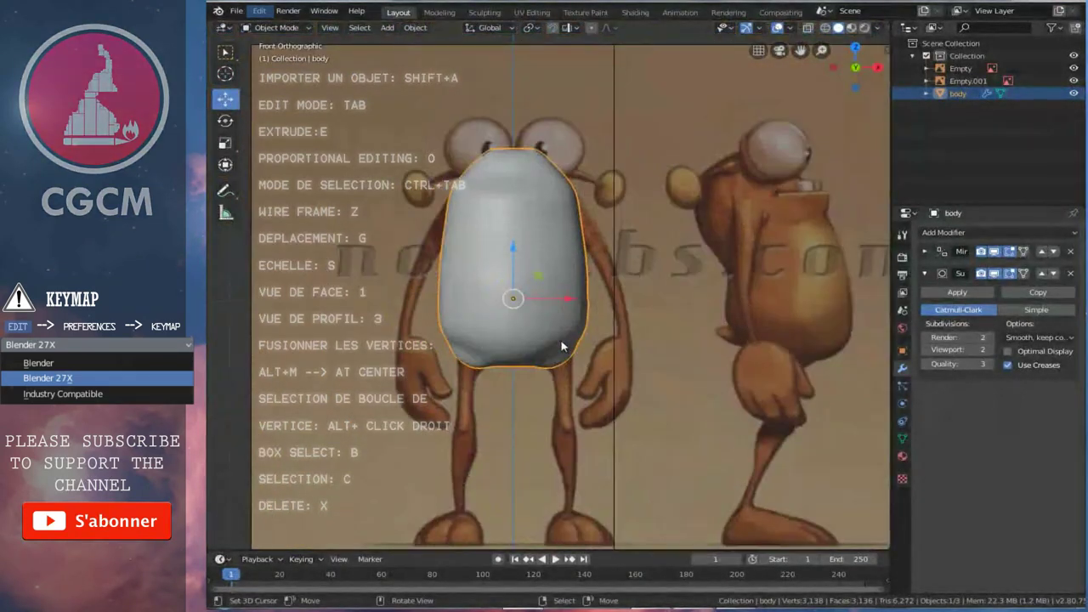
key("Tab")
scroll(550, 357, "up", 3)
scroll(553, 360, "down", 3, "shift")
- Delete the bottom faces beneath the body to open a leg hole
key("ctrl+Tab")
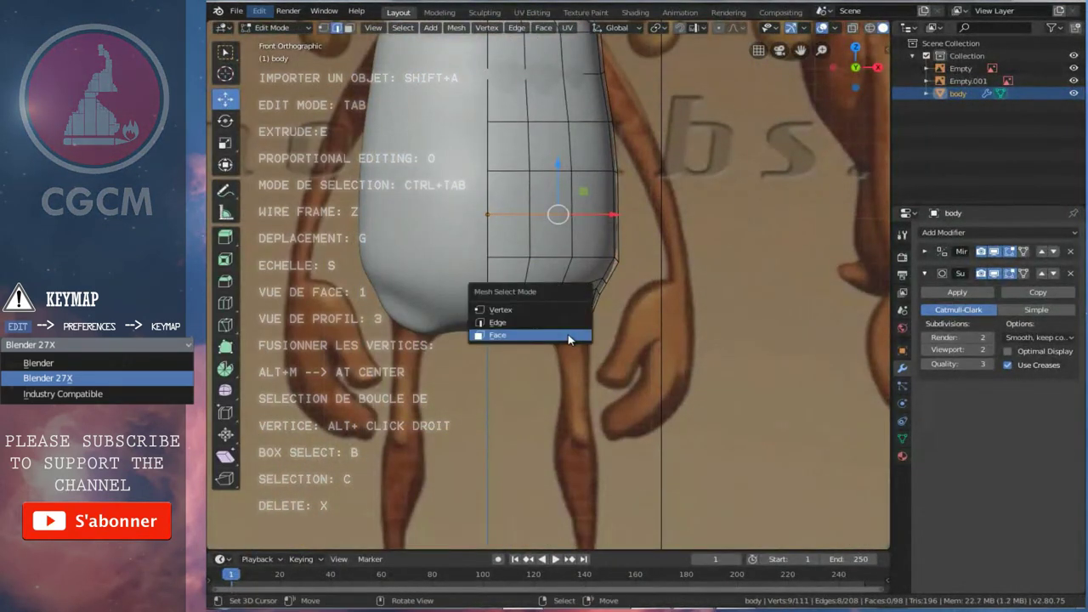
left_click(557, 337)
middle_click_drag(557, 337, 504, 282)
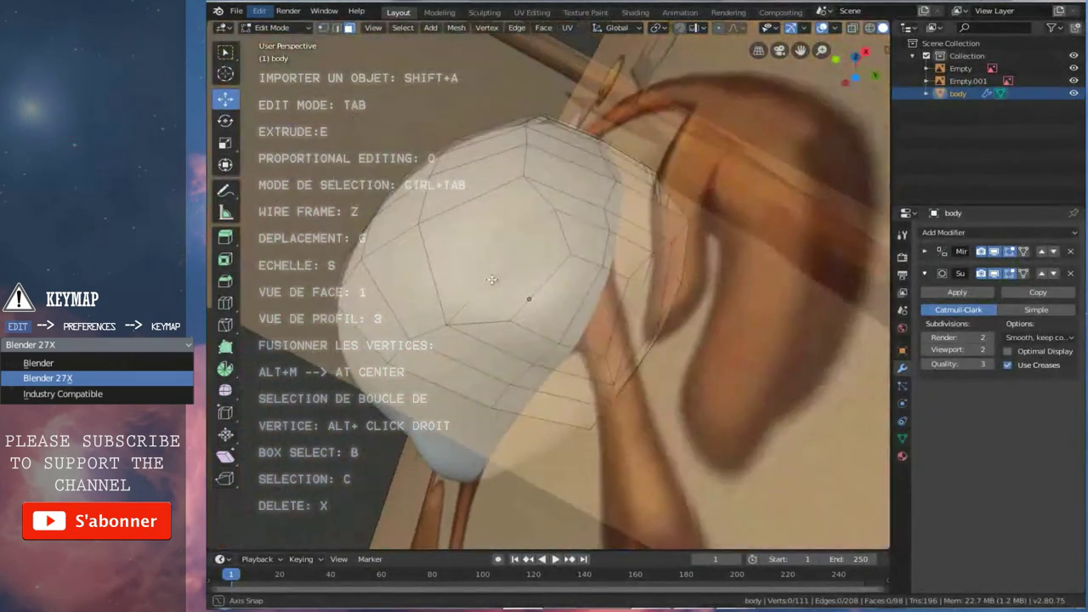
left_click(527, 279)
left_click(585, 293)
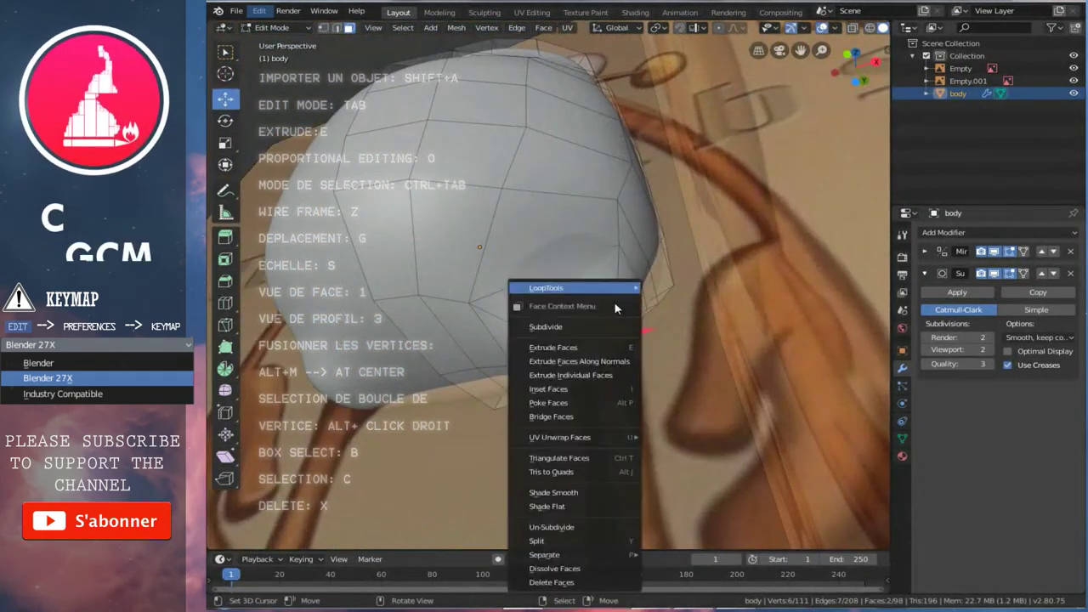
right_click(555, 308)
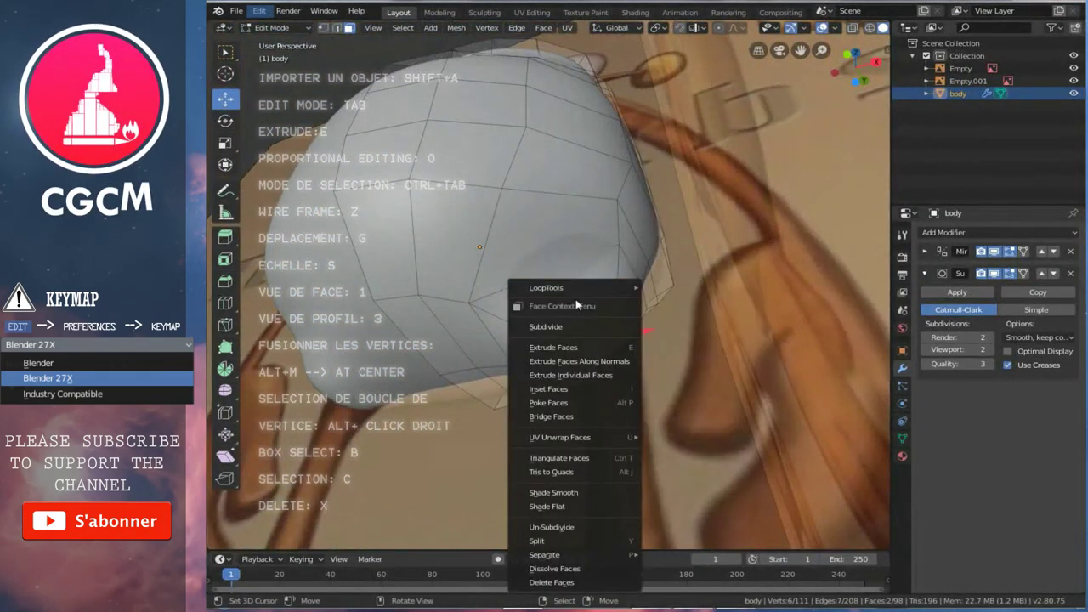
left_click(546, 506)
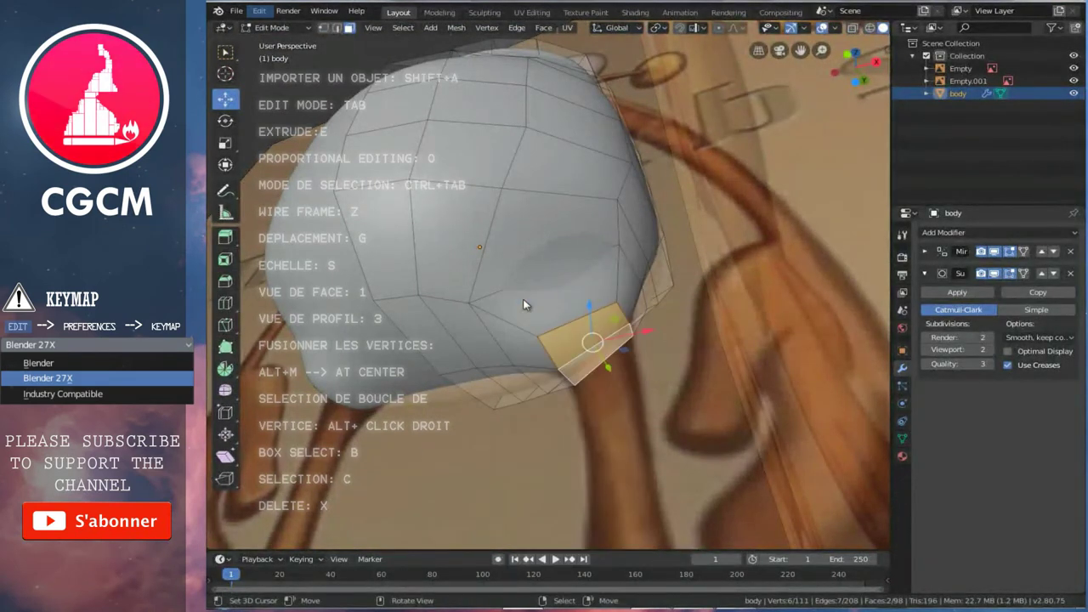
key("x")
left_click(465, 328)
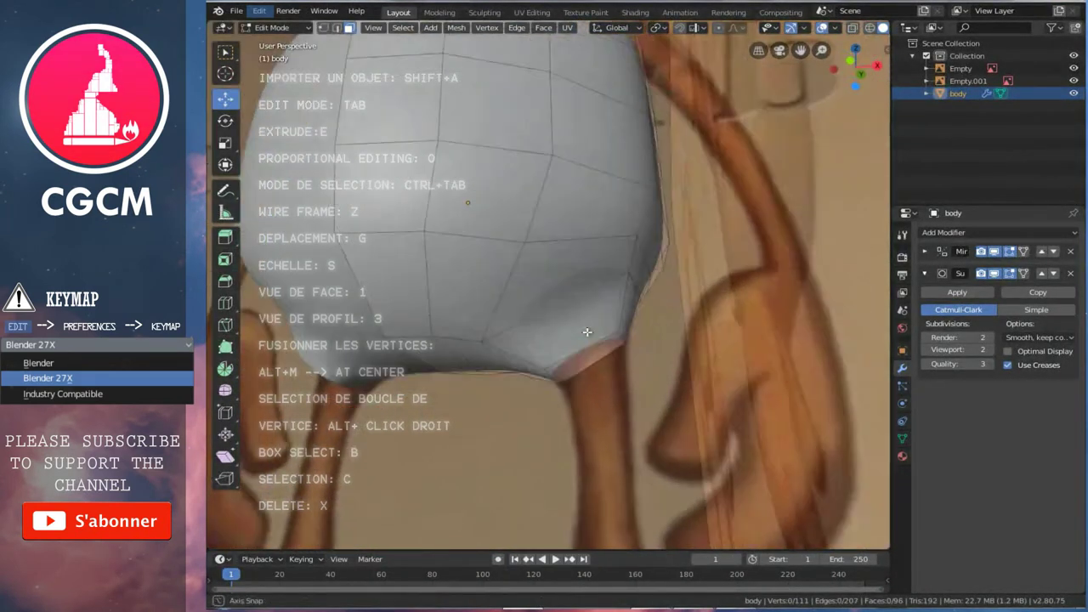
- Round the leg opening's edge into a circle with LoopTools Circle
key("ctrl+Tab")
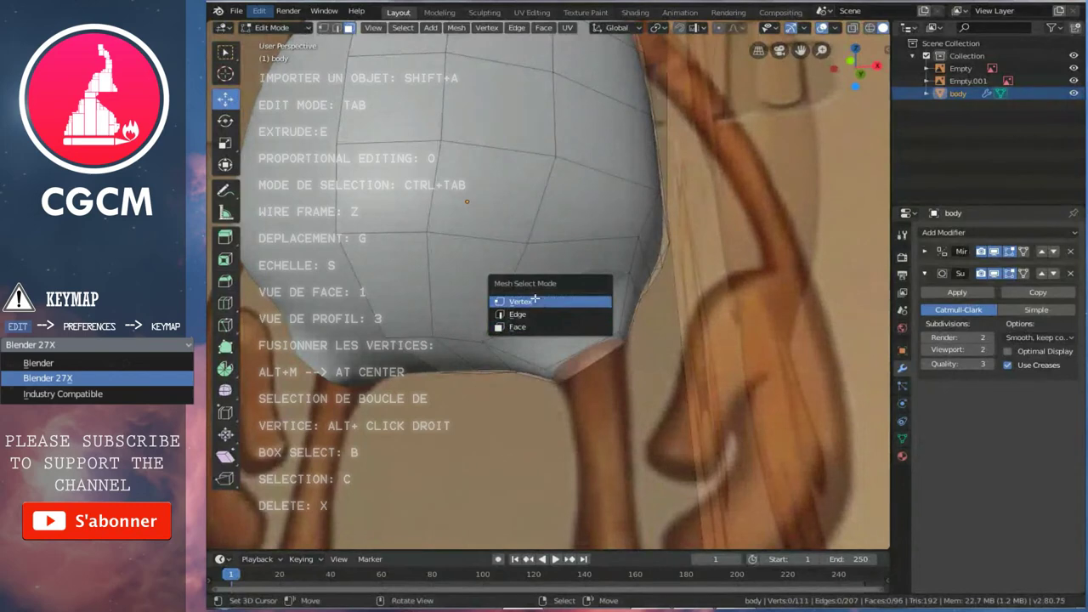
left_click(535, 297)
middle_click_drag(586, 337, 604, 296)
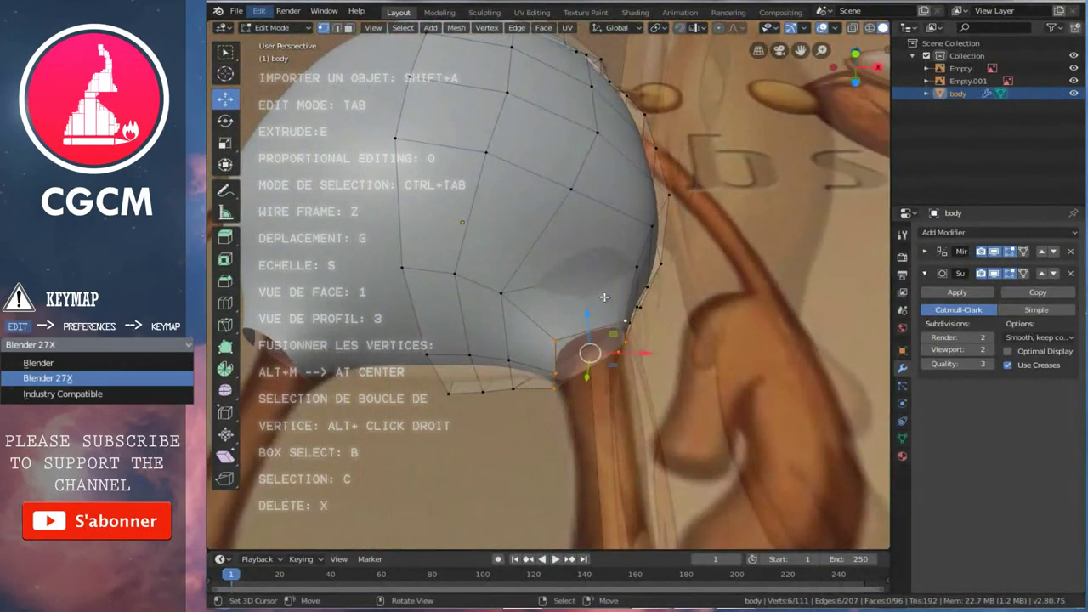
key("w")
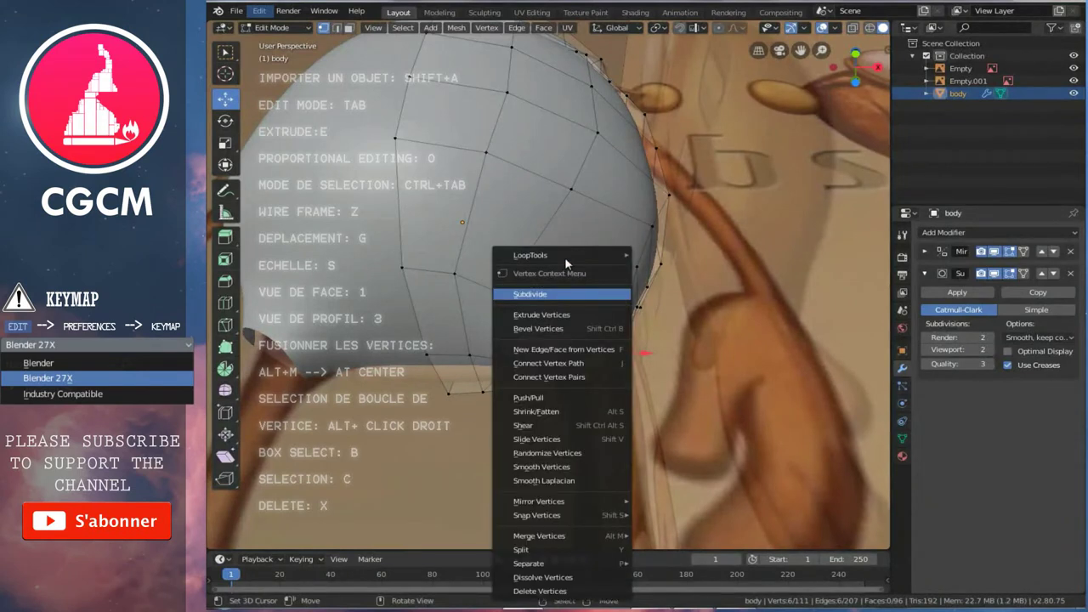
left_click(684, 268)
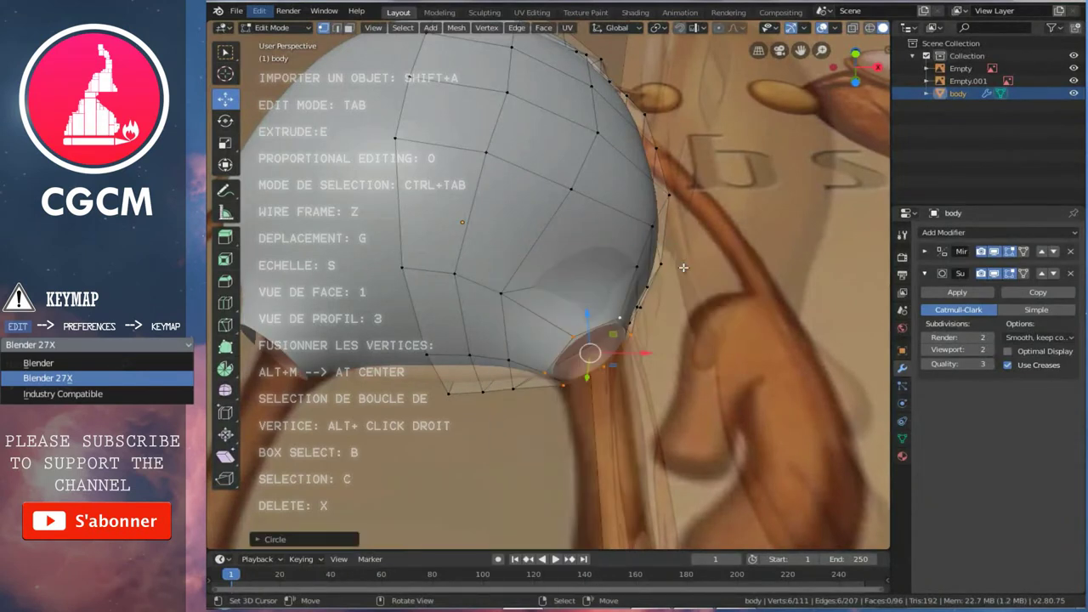
mouse_move(644, 277)
middle_mouse_down()
mouse_move(508, 306)
mouse_move(481, 251)
middle_mouse_up()
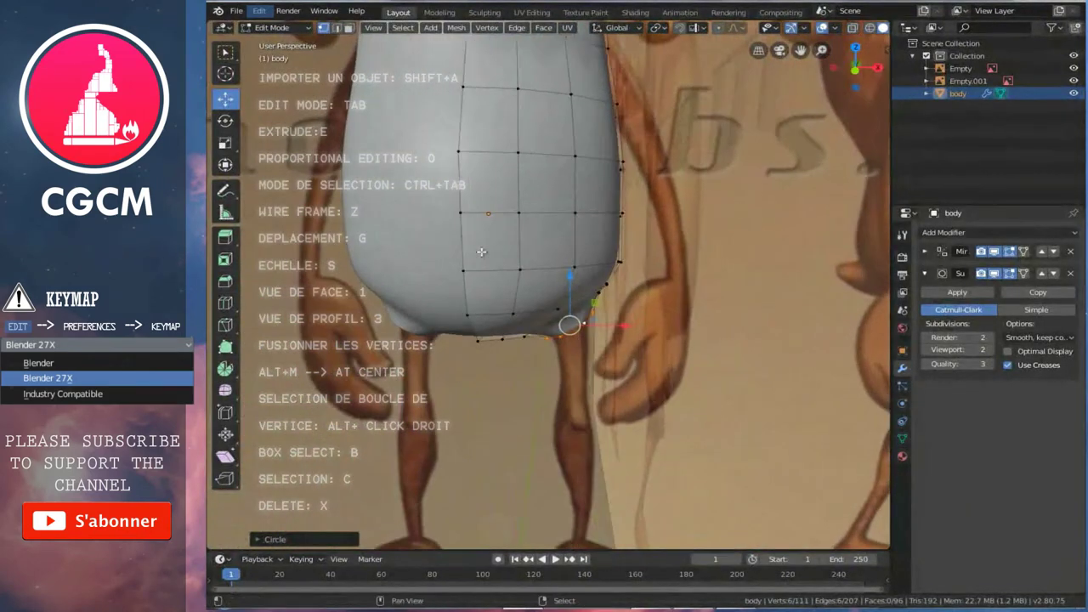
mouse_move(478, 260)
middle_mouse_down()
mouse_move(593, 303)
mouse_move(666, 267)
middle_mouse_up()
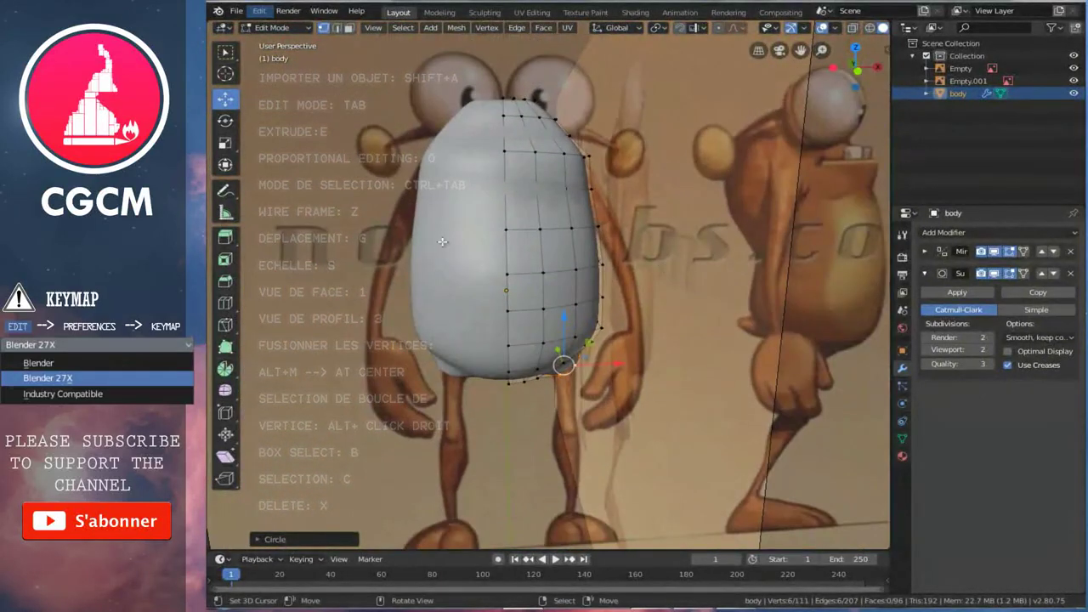
- In Preferences > Add-ons, filter by 'loo' to show the enabled Mesh: LoopTools
left_click(259, 10)
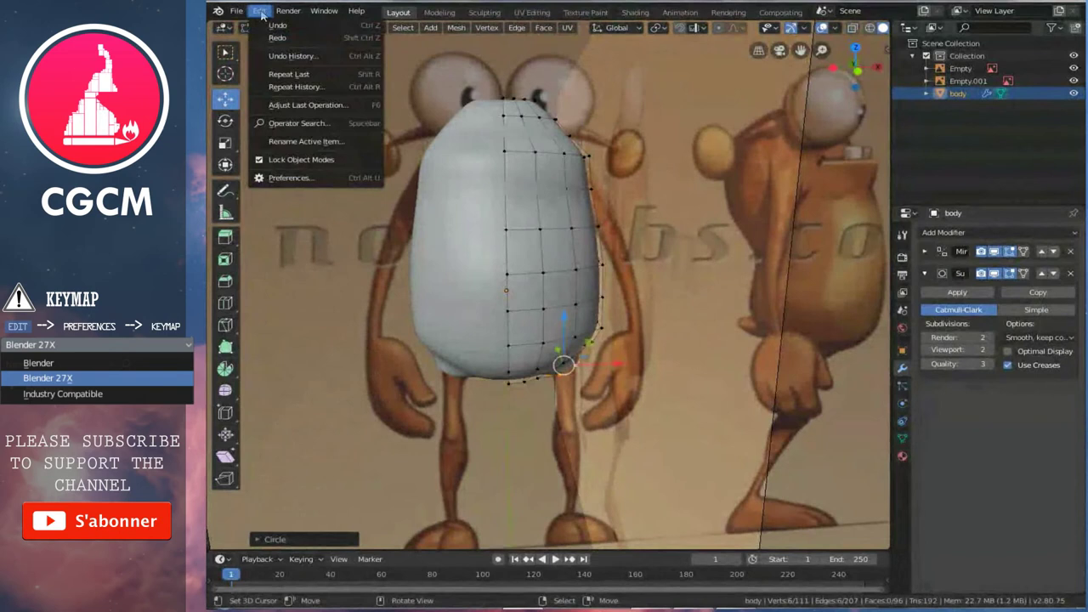
left_click(301, 179)
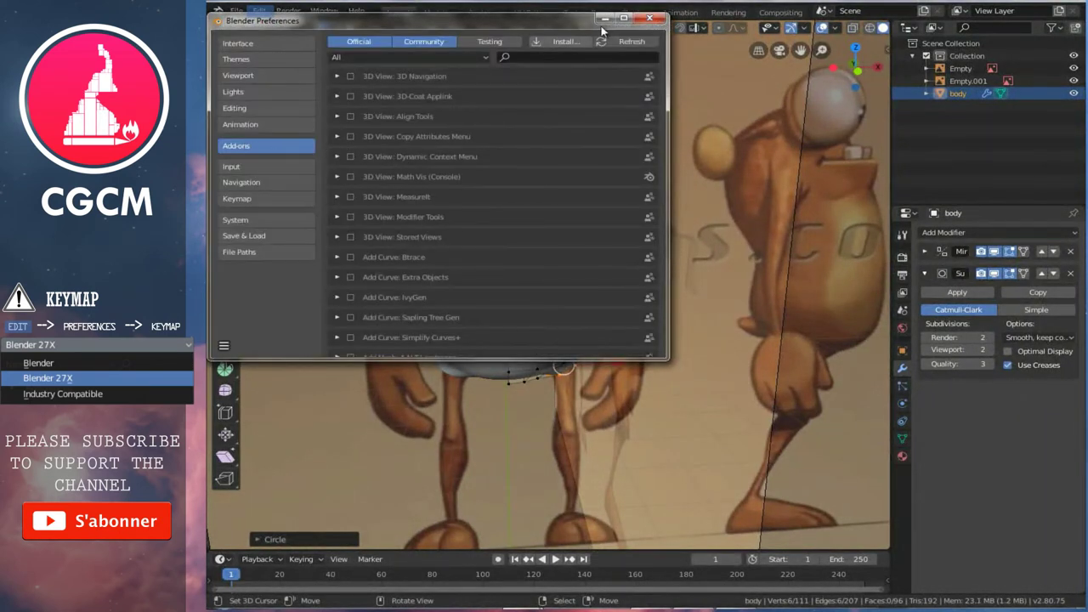
left_click(577, 54)
type("loo")
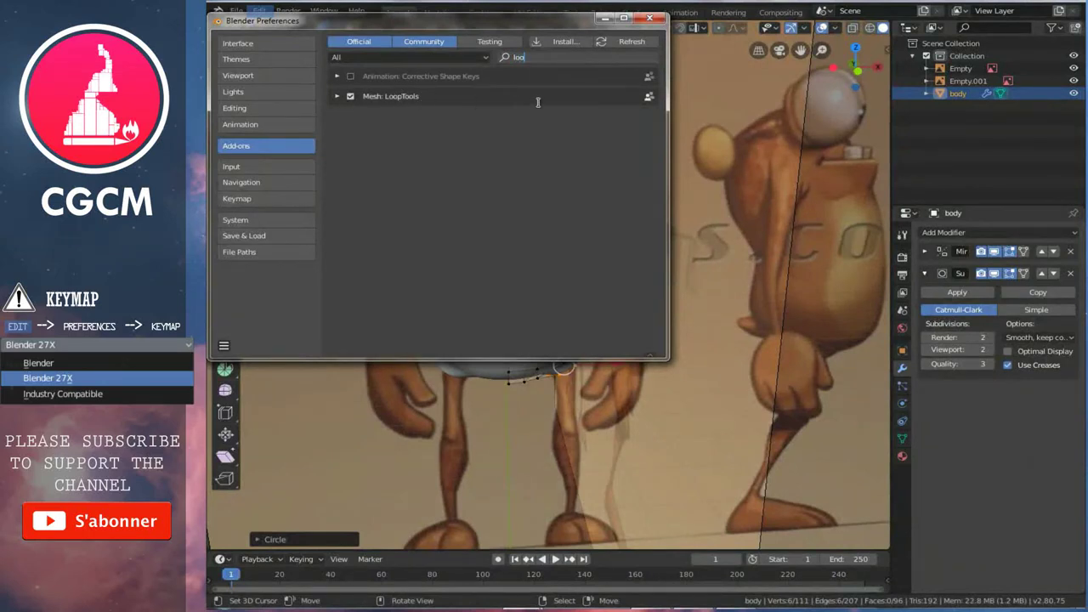
- Close the Blender Preferences window showing the LoopTools add-on to return to the viewport
left_click(647, 18)
- In front X-ray view, pull the body's lower corner into shape with proportional editing
middle_click_drag(528, 261, 526, 256)
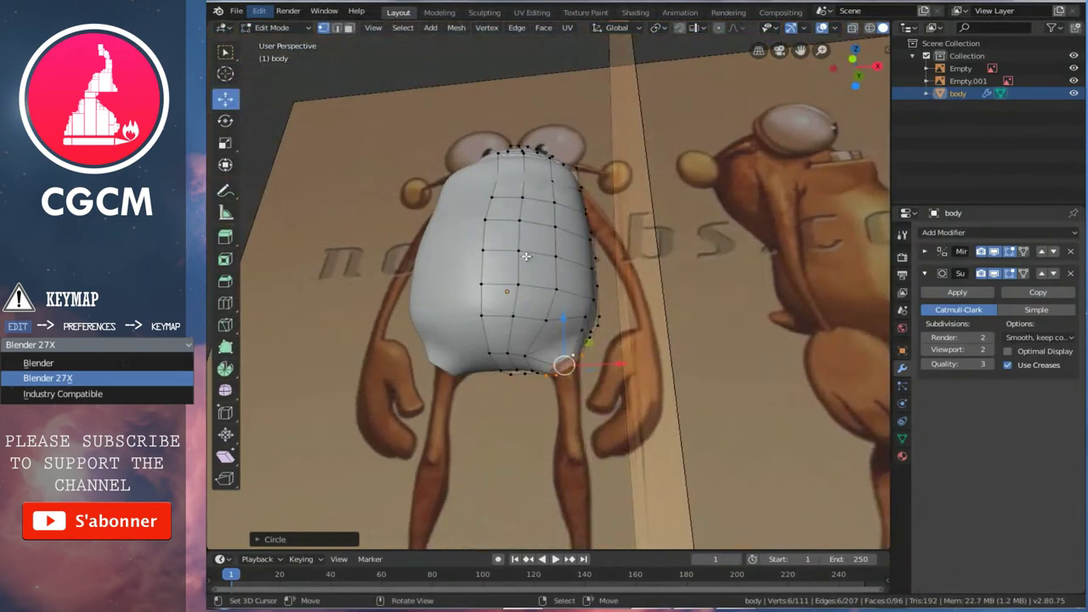
key("KP_1")
scroll(627, 393, "up", 3)
scroll(627, 394, "up", 1)
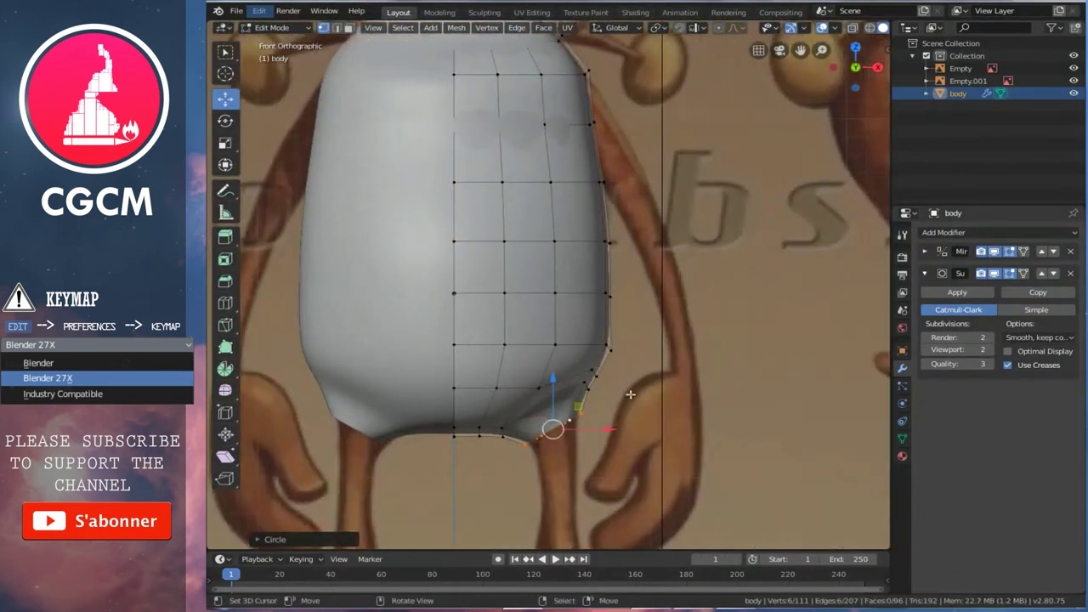
key("alt+z")
scroll(611, 357, "up", 2)
scroll(574, 400, "up", 1)
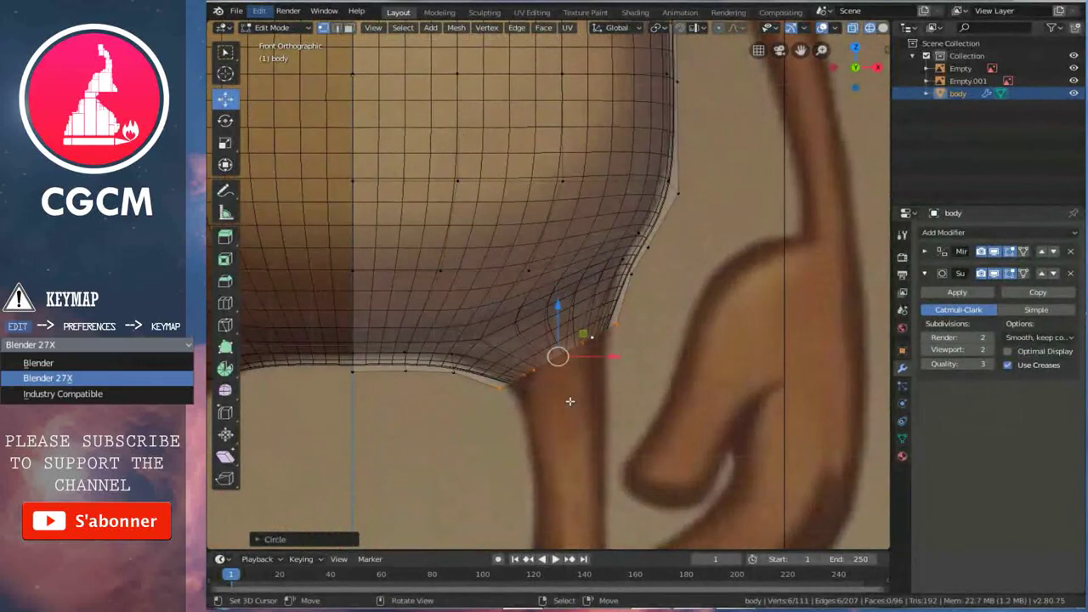
key("g")
scroll(563, 388, "up", 2)
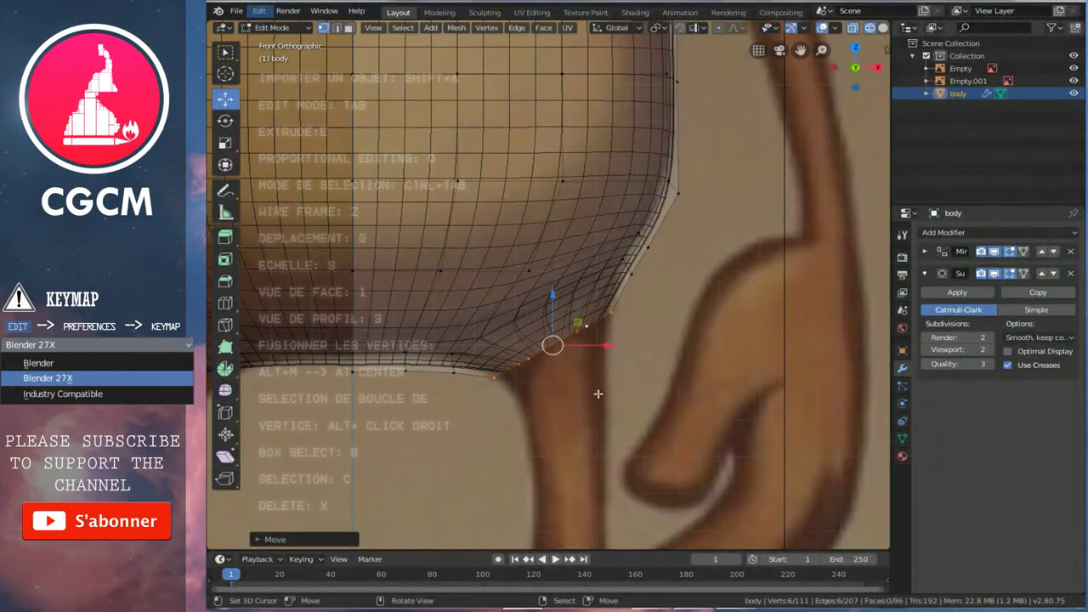
left_click(598, 396)
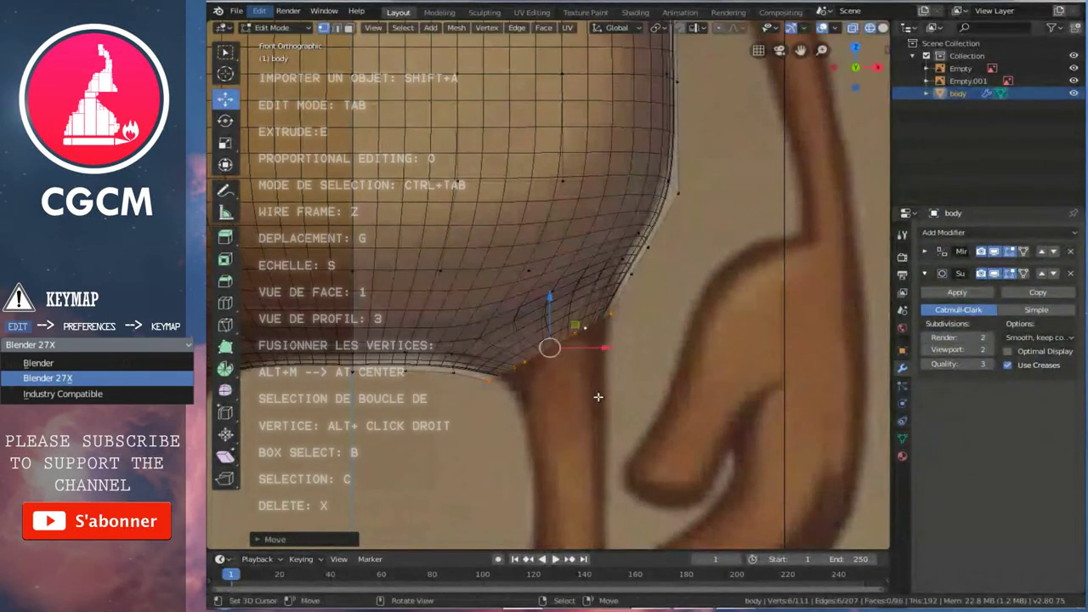
key("z")
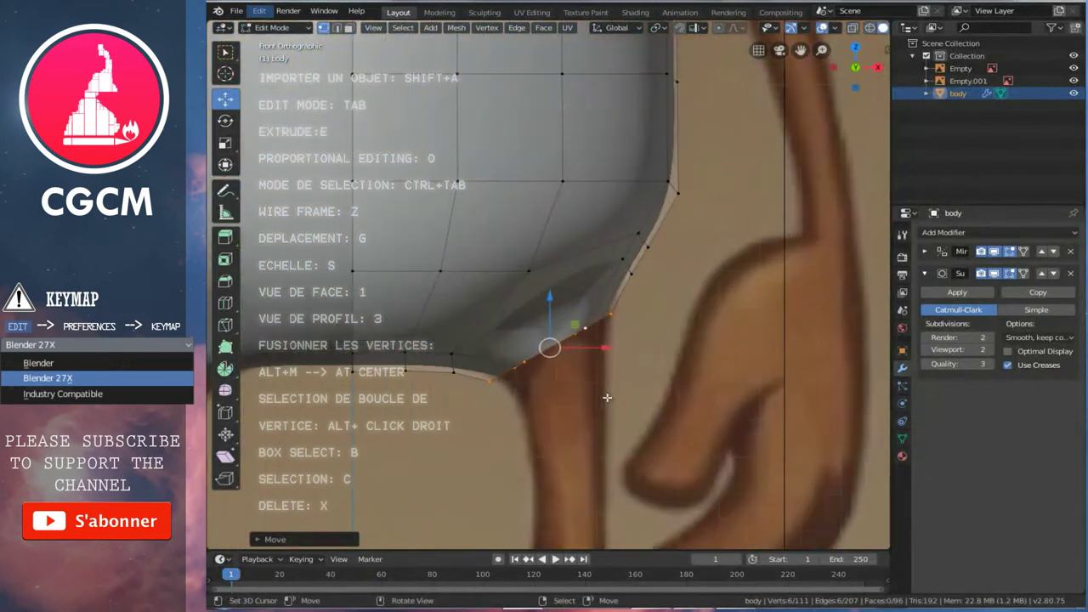
key("z")
- Extrude the bottom loop downward, rotate it, and scale it narrower to start the leg
key("e")
left_click(574, 420)
key("r")
left_click(659, 440)
key("s")
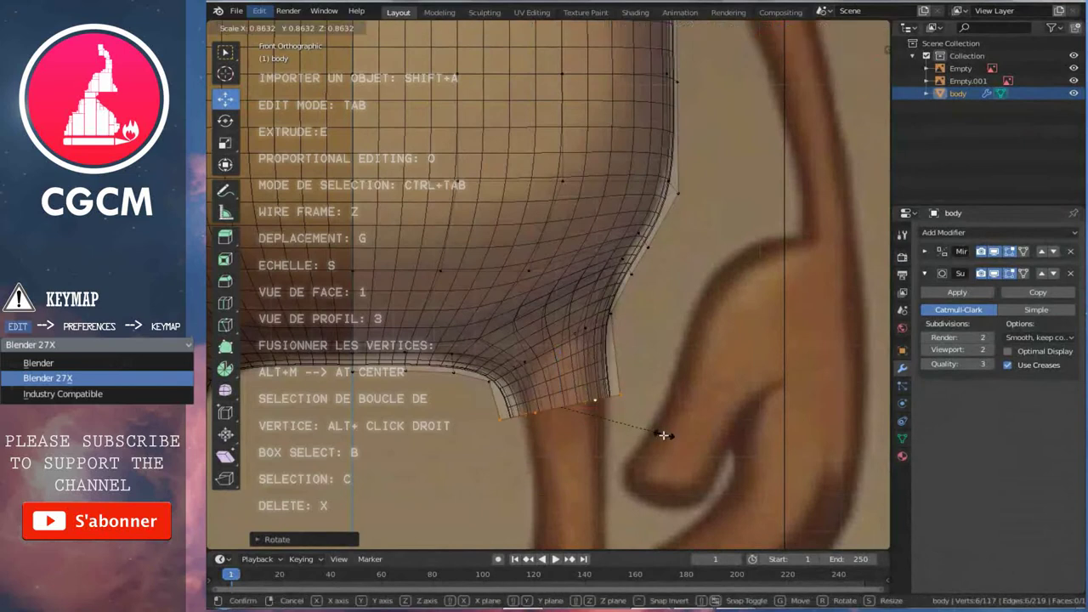
left_click(649, 437)
middle_click_drag(648, 436, 584, 360, "shift")
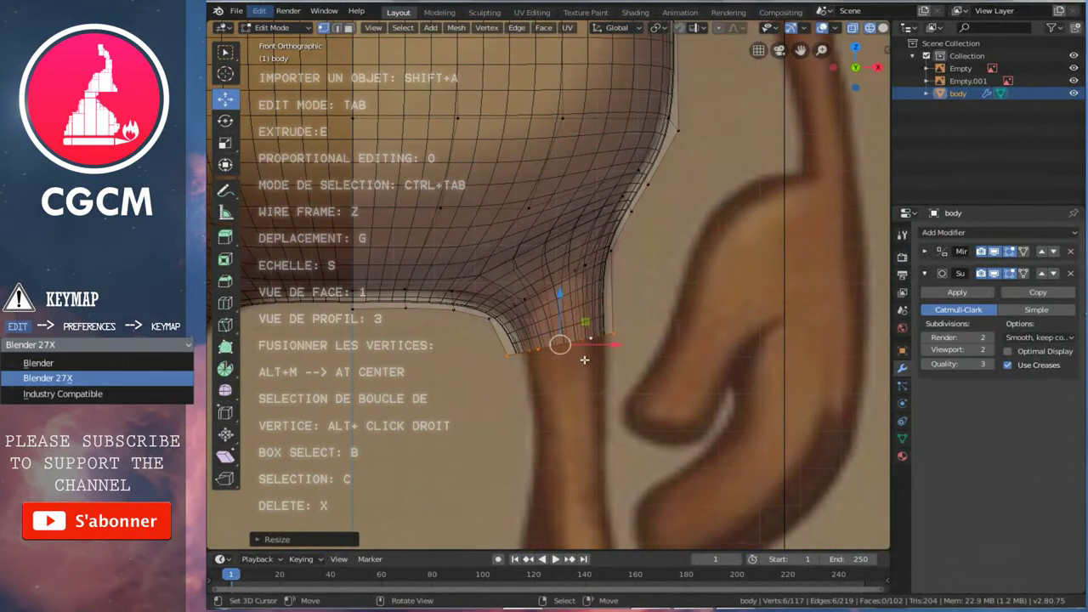
key("s")
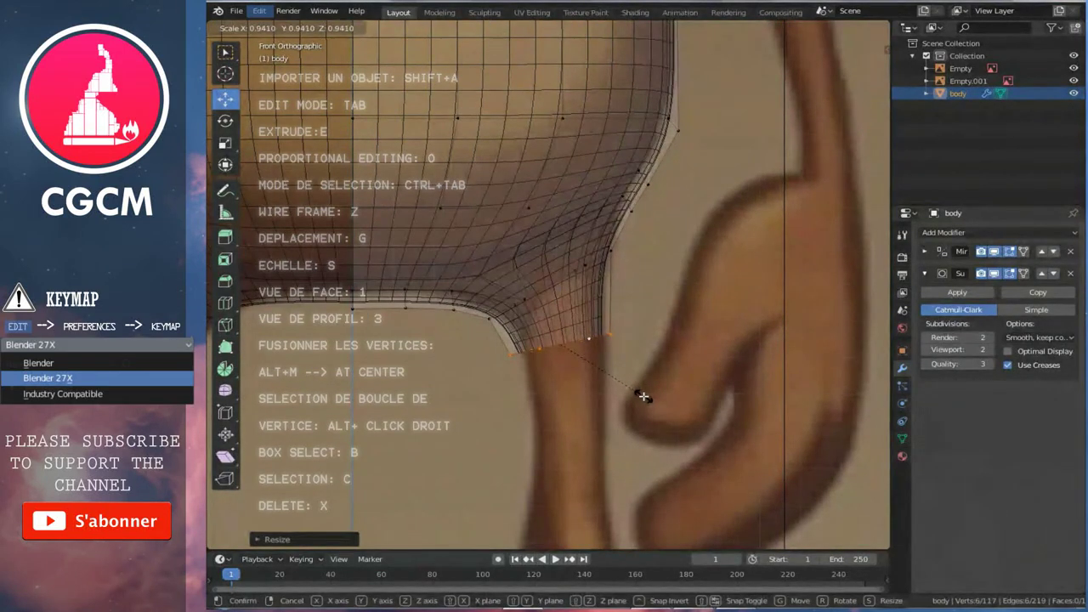
left_click(644, 396)
scroll(643, 396, "down", 2)
scroll(615, 364, "down", 2)
scroll(615, 365, "up", 2)
scroll(615, 365, "up", 2)
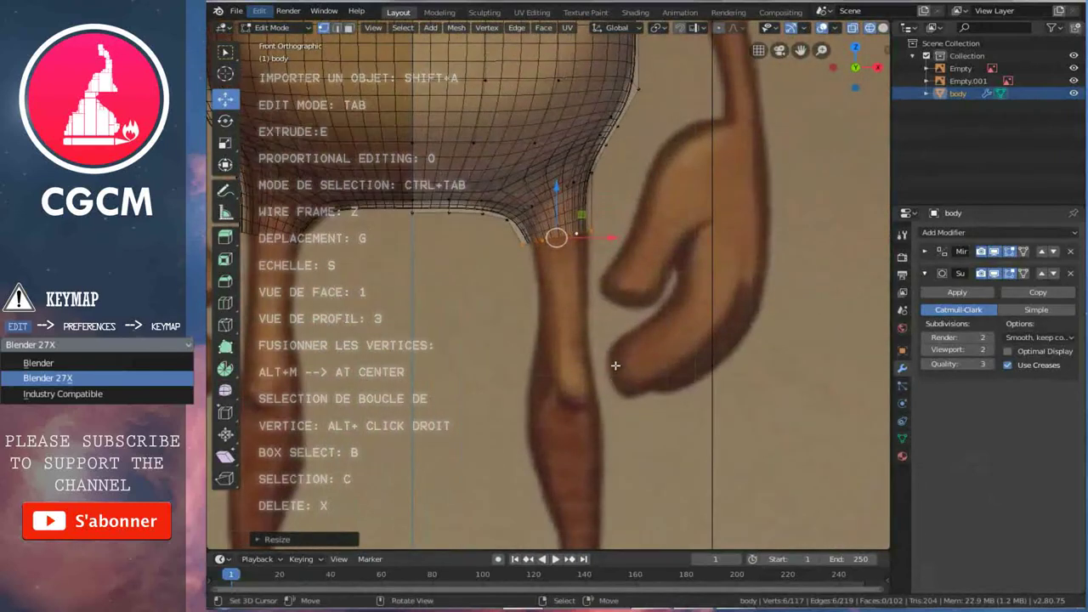
- Extrude the leg's bottom ring, scale it, and move it further down
key("e")
left_click(644, 399)
key("s")
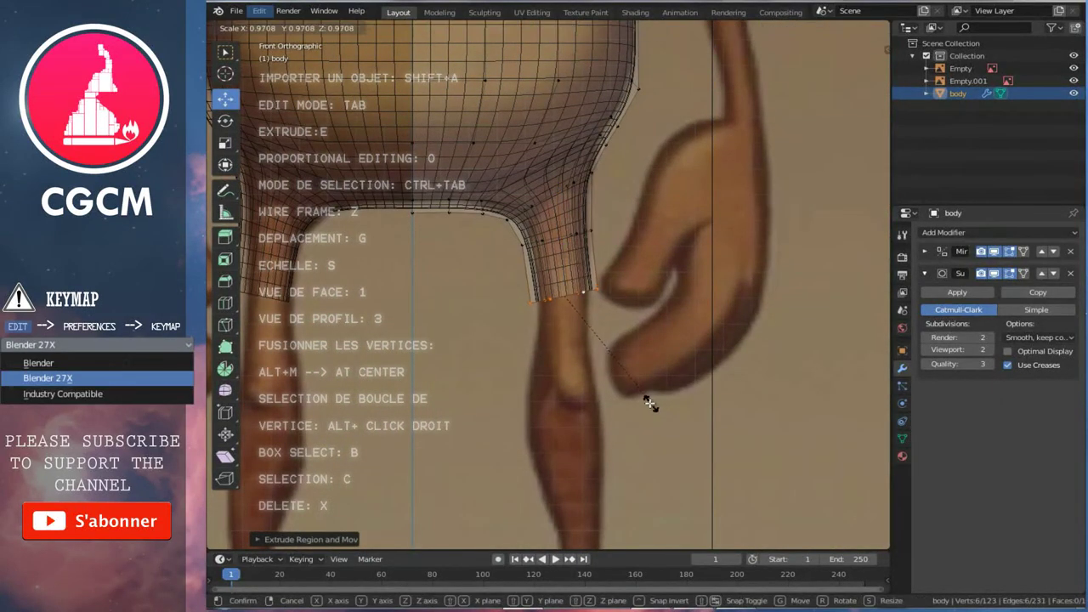
left_click(647, 402)
key("r")
right_click(676, 416)
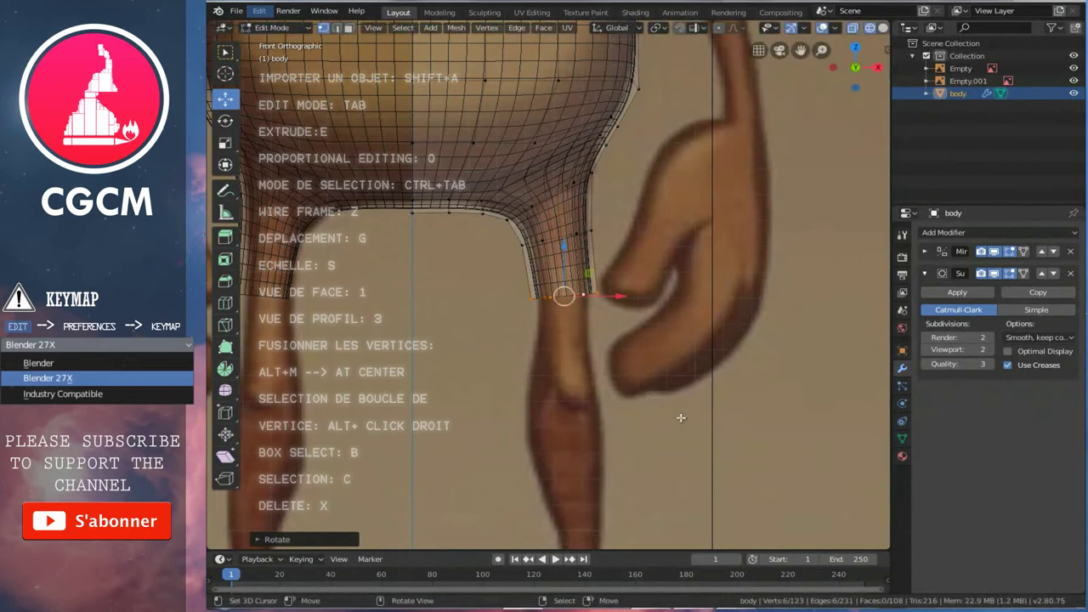
key("g")
left_click(631, 414)
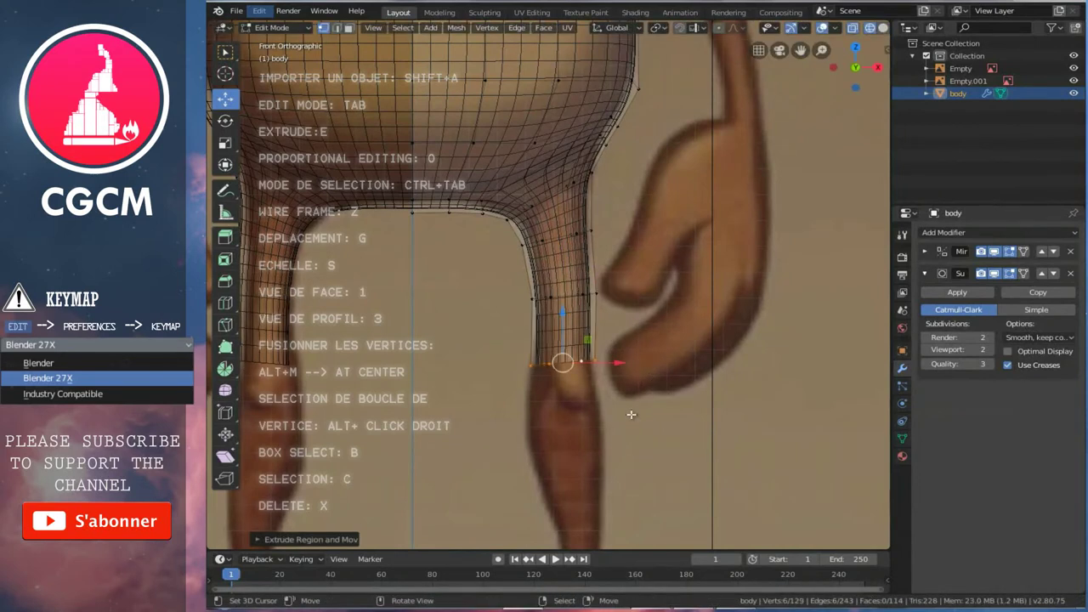
- Shift the leg's upper edge loop sideways along the X axis
left_click(586, 297, "alt")
key("g")
key("x")
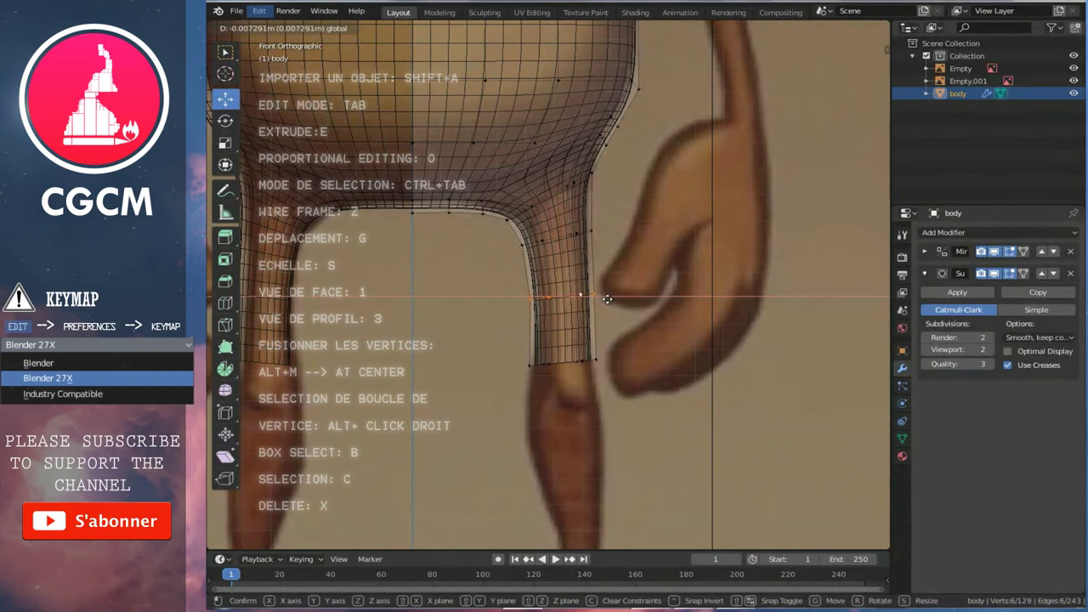
left_click(607, 299)
- In side view, tilt the bottom ring around the 3D cursor to follow the reference profile
key("3")
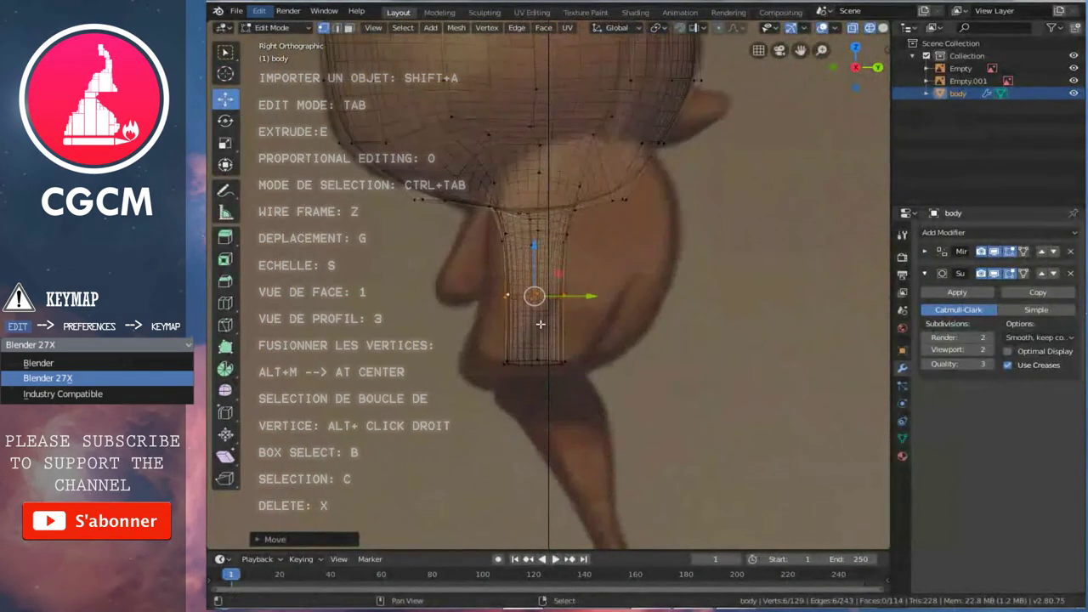
scroll(540, 324, "up", 2)
left_click(540, 350)
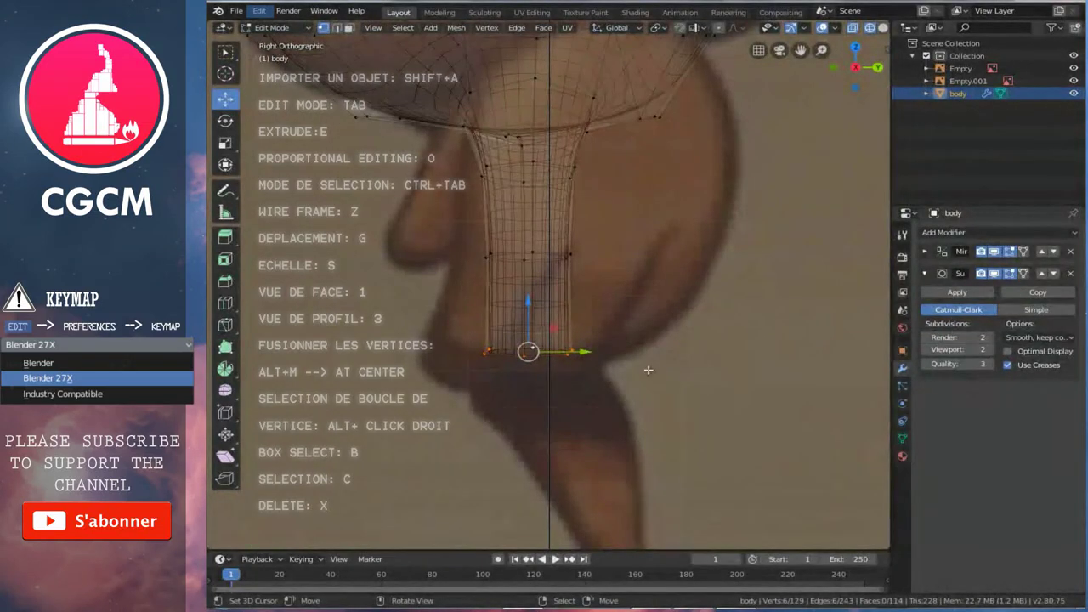
key("r")
left_click(672, 337)
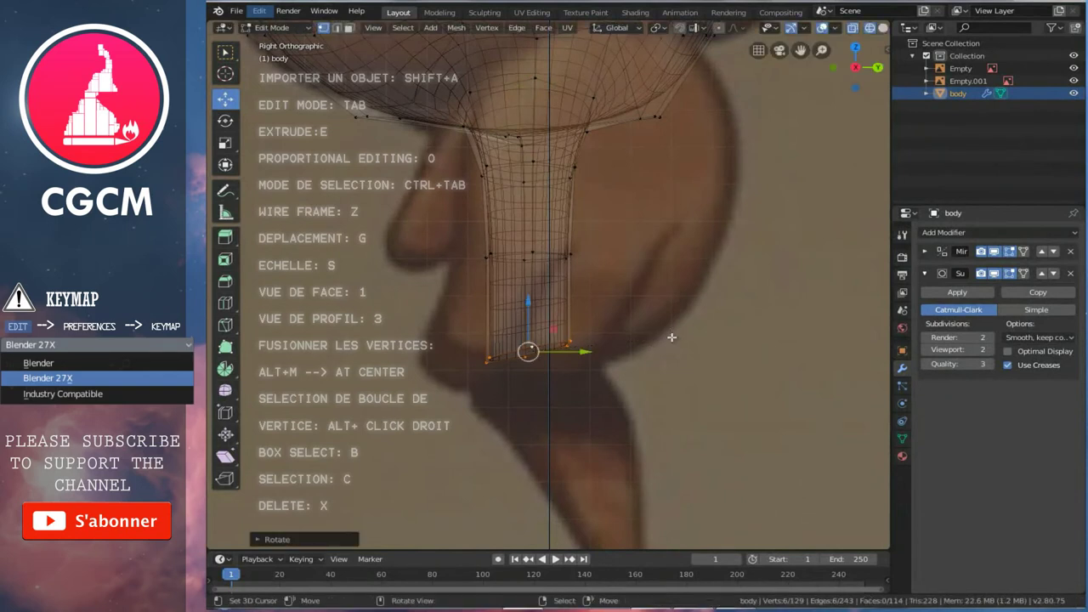
key("KP_1")
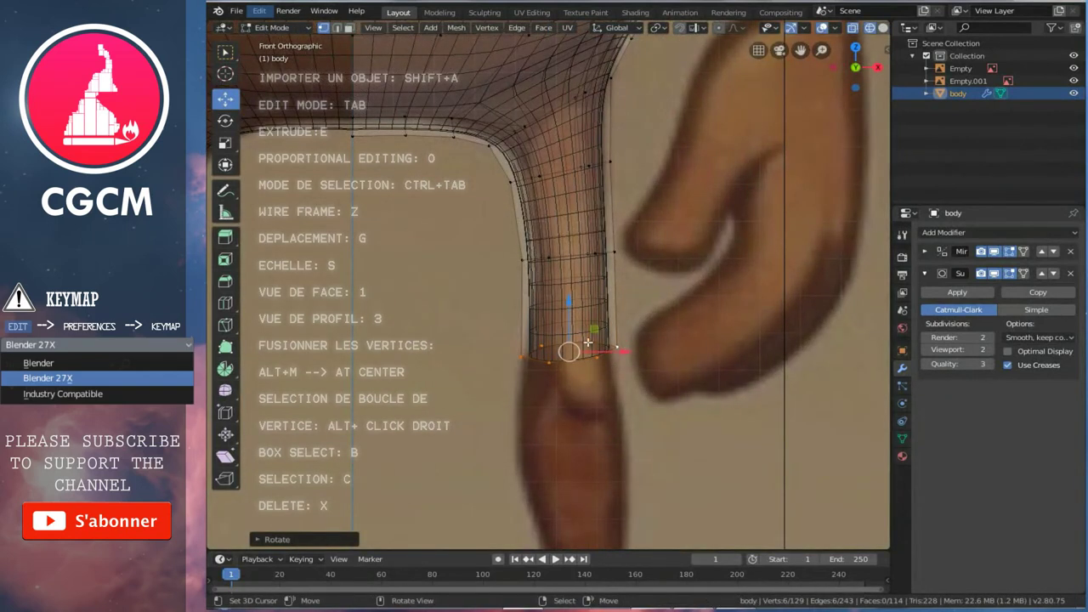
- Extrude two more rings downward and taper the lower leg with proportional scaling
key("e")
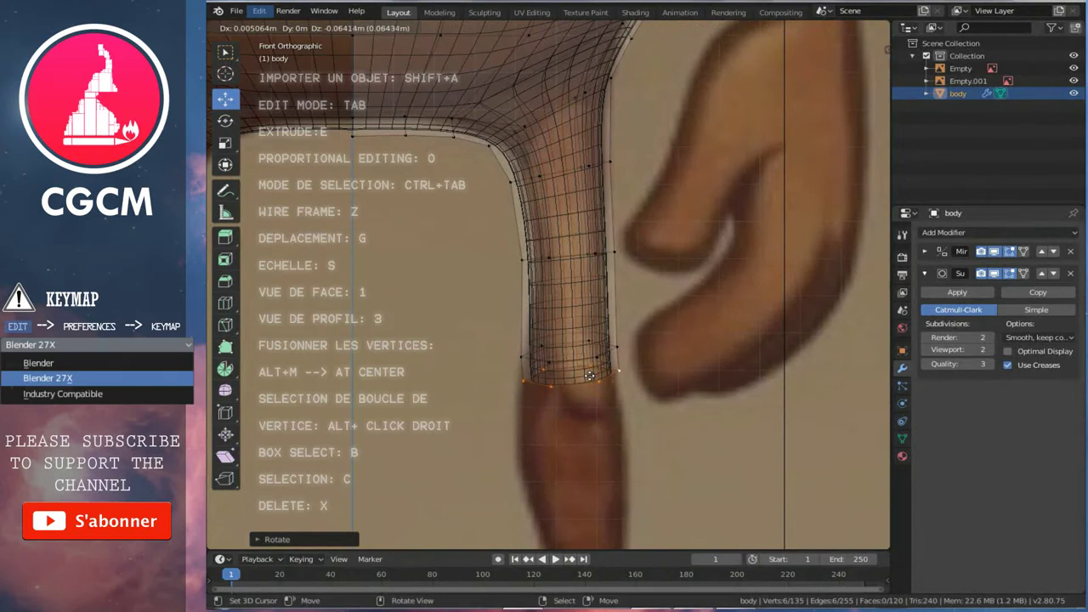
left_click(589, 375)
key("e")
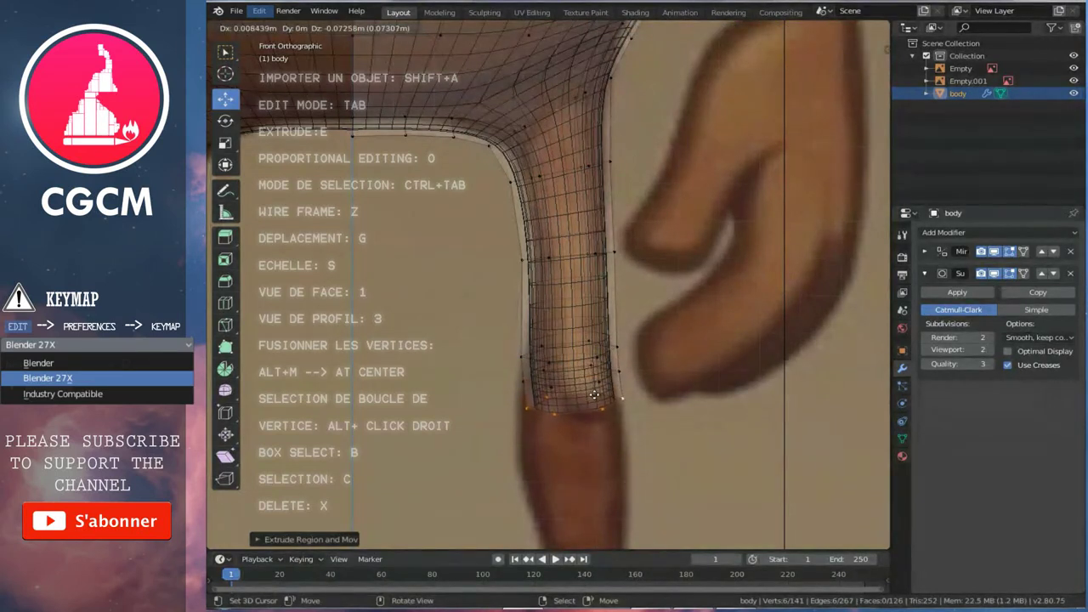
left_click(592, 394)
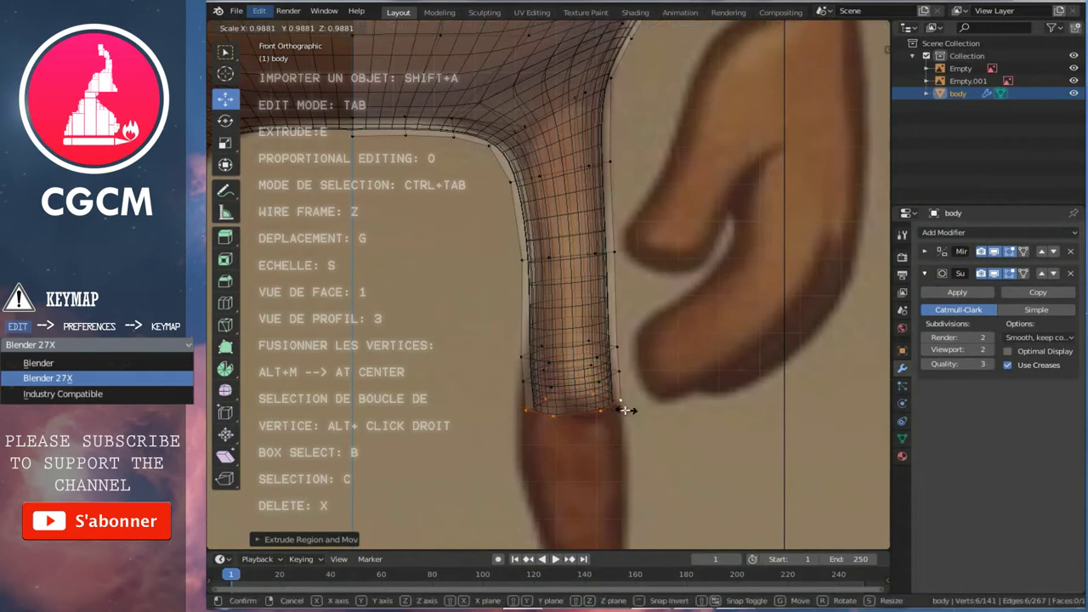
key("o")
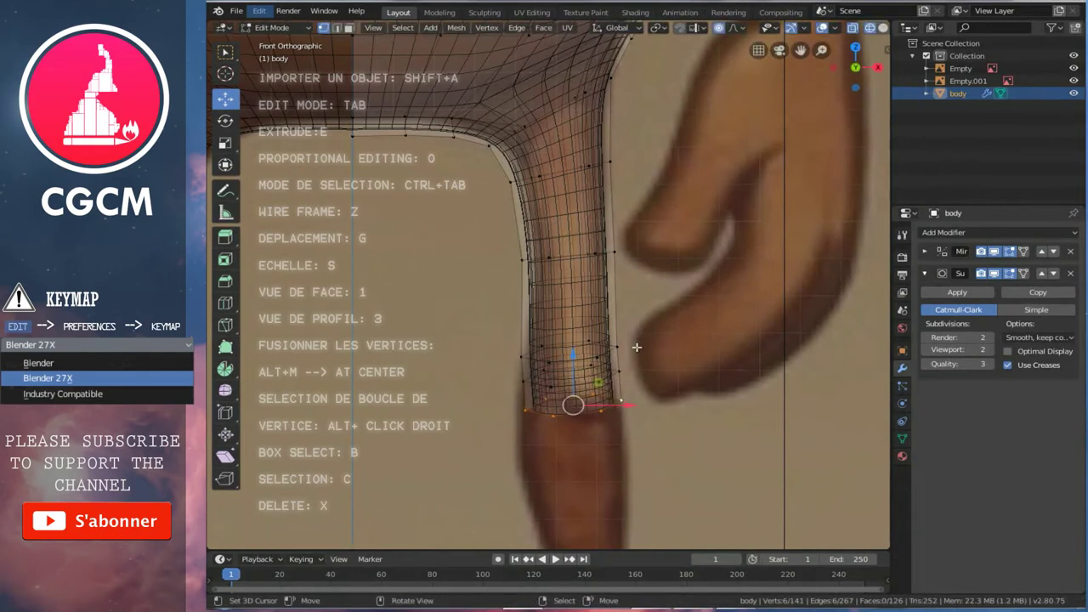
key("s")
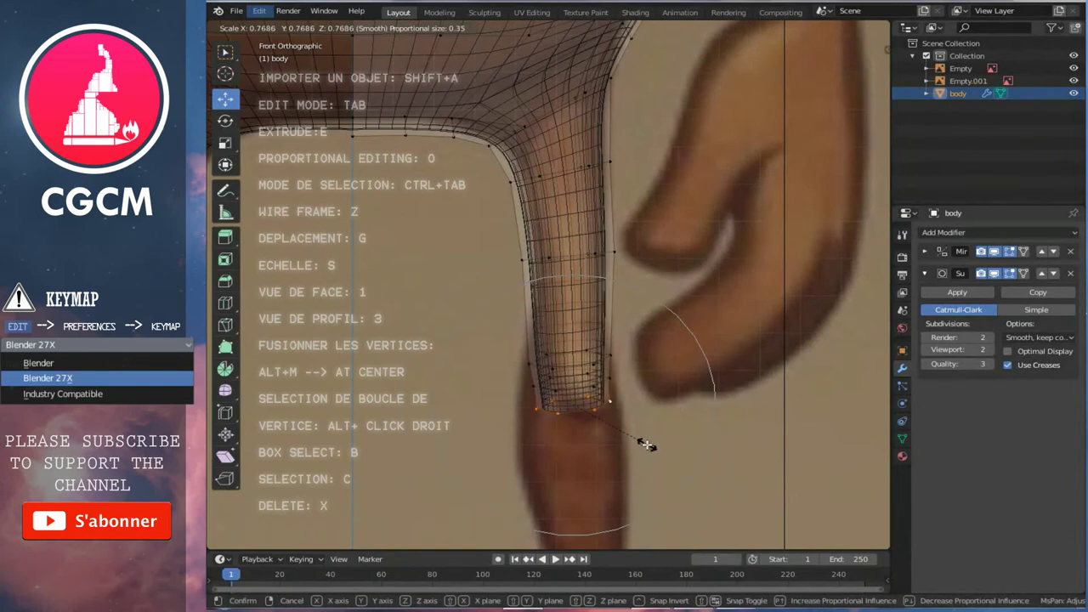
left_click(648, 445)
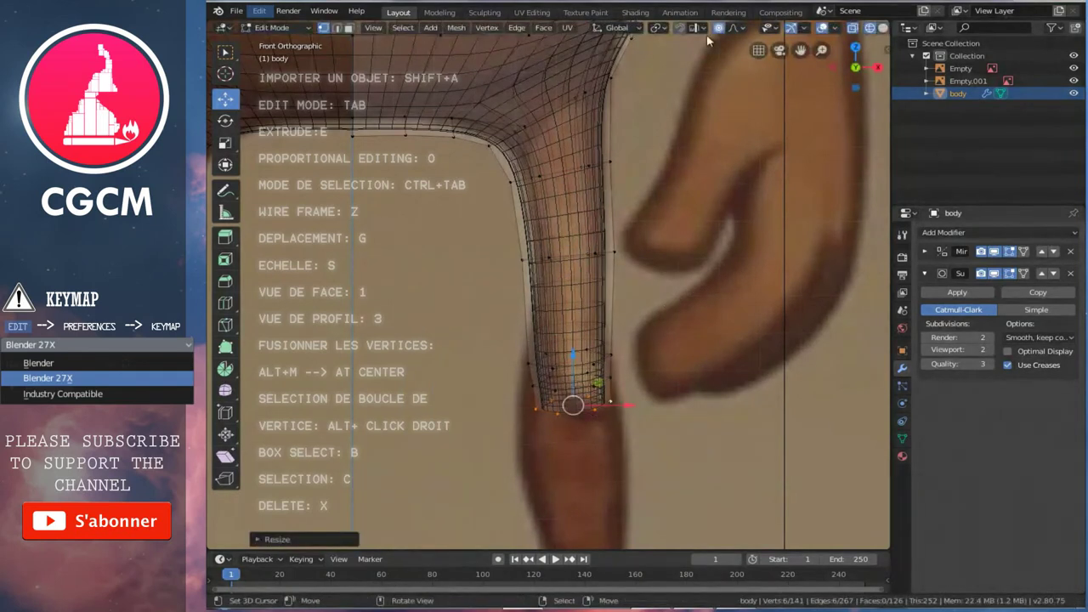
middle_click_drag(636, 469, 600, 361, "shift")
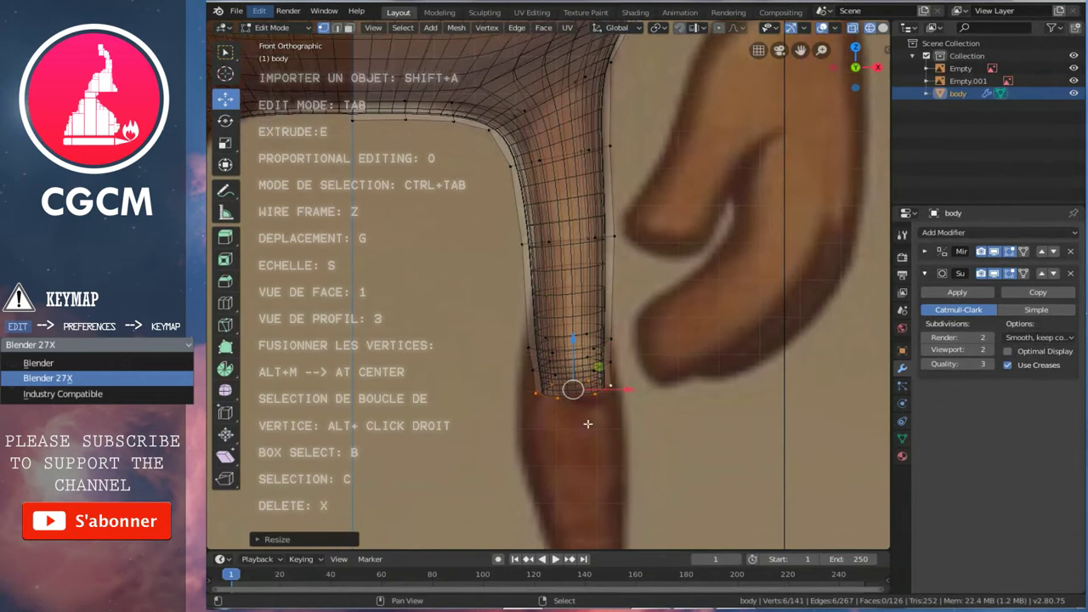
- Extrude another ring, scale it, widen it along X, and lower it toward the foot
key("e")
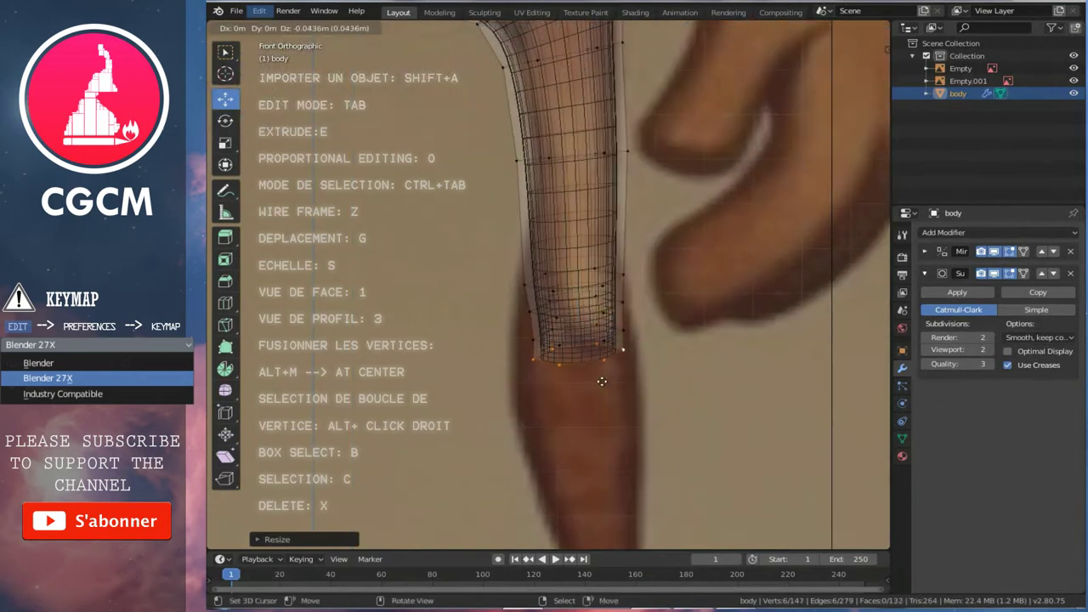
left_click(605, 391)
key("s")
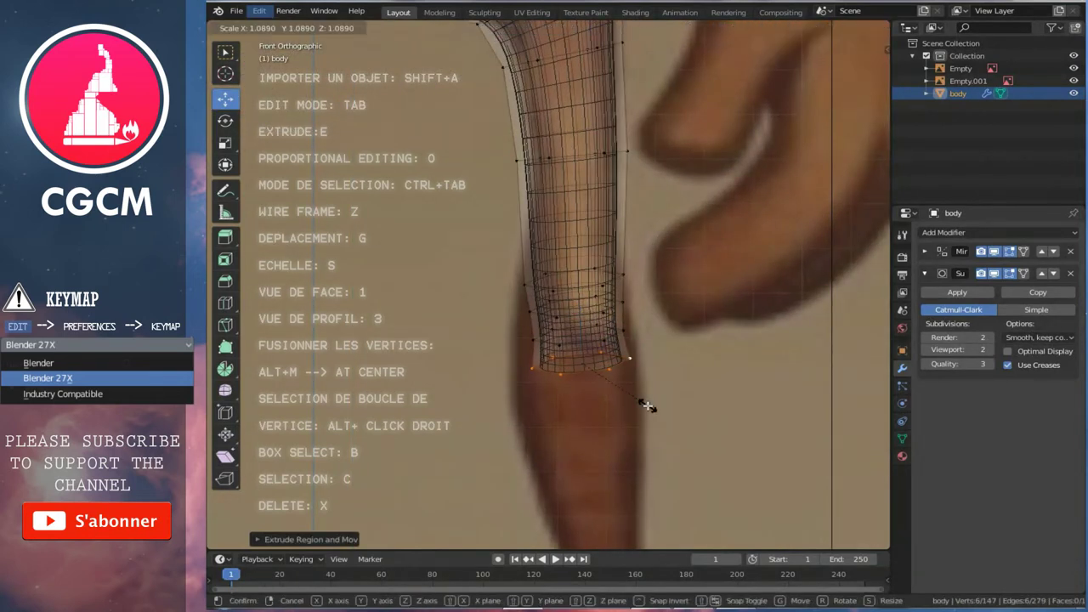
left_click(654, 409)
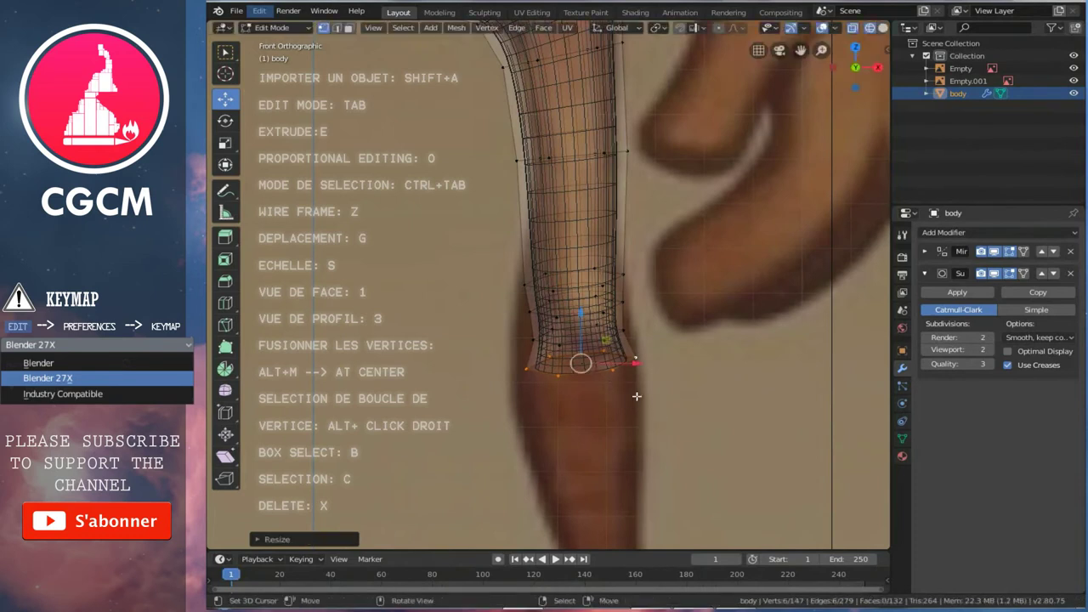
key("s")
key("x")
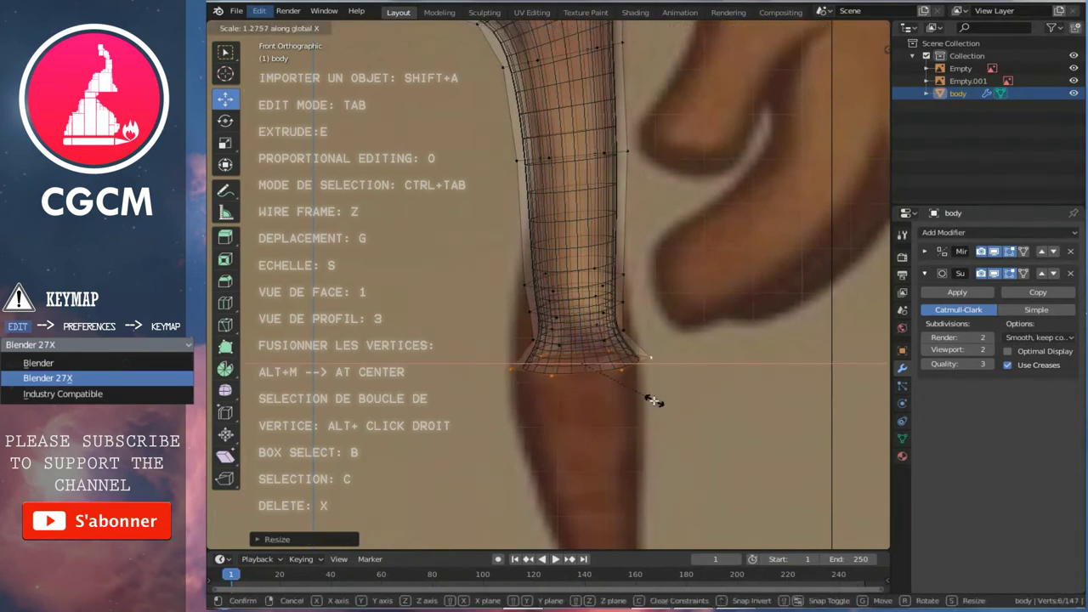
left_click(657, 405)
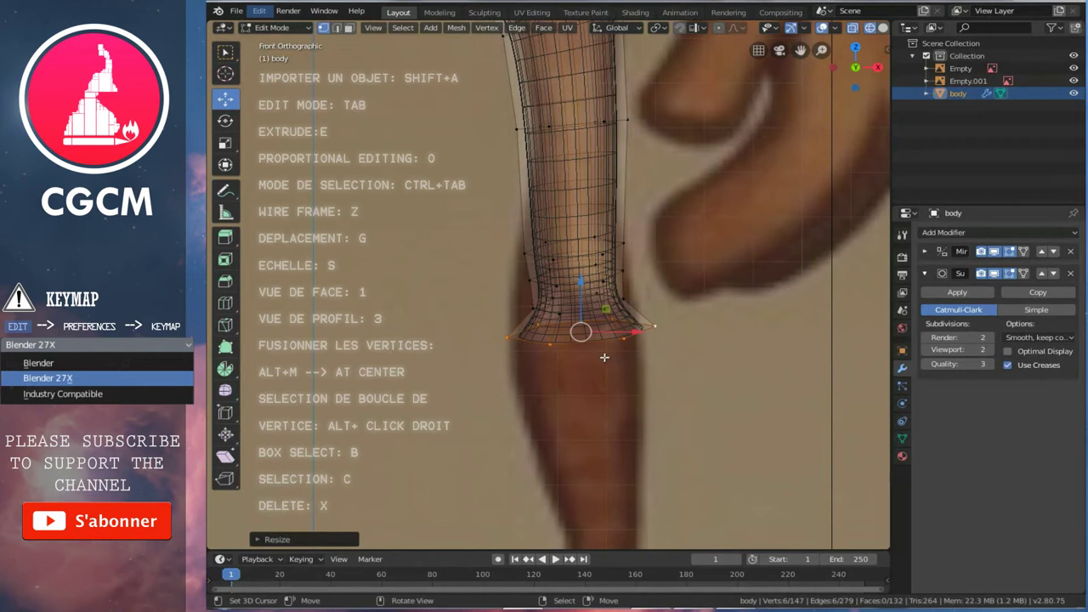
left_click_drag(600, 364, 601, 381)
left_click(601, 385)
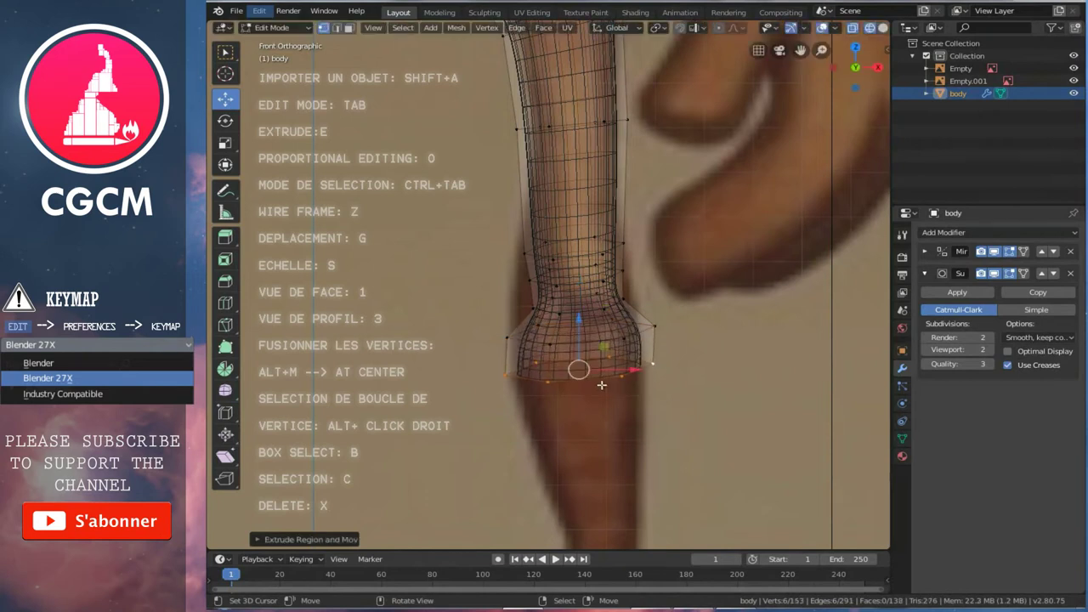
key("3")
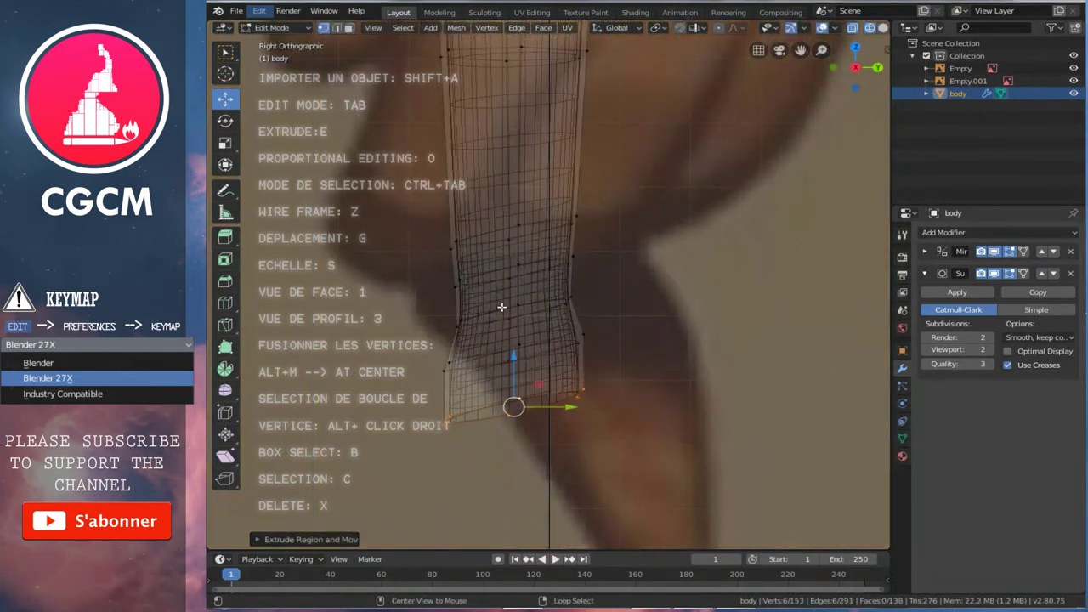
- Push the leg's middle forward and rotate the bottom loop with soft proportional falloff
left_click_drag(573, 313, 588, 298)
key("ctrl+z")
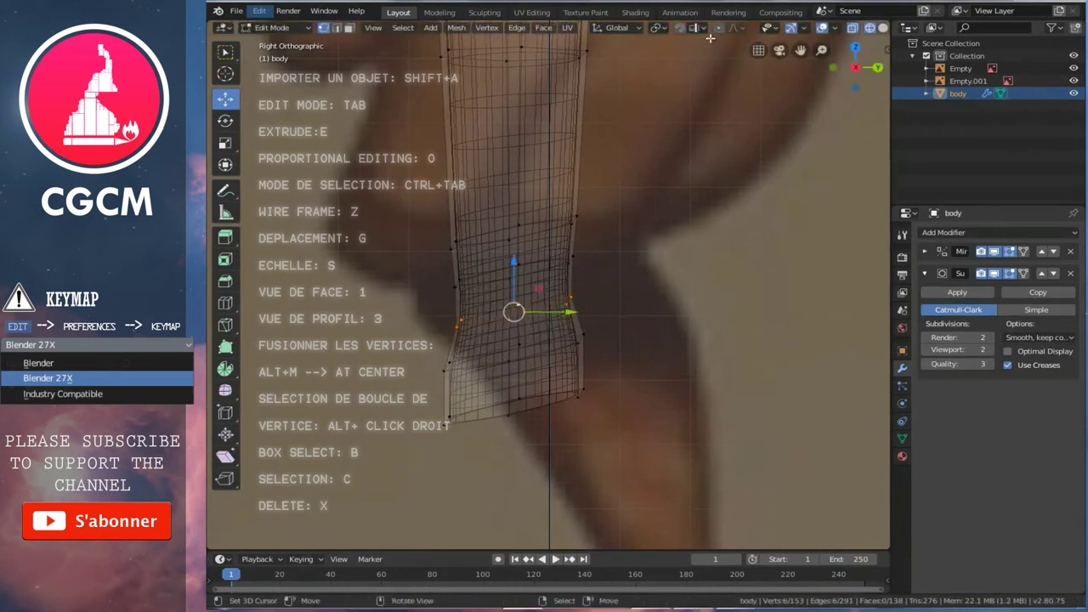
left_click_drag(578, 314, 530, 316)
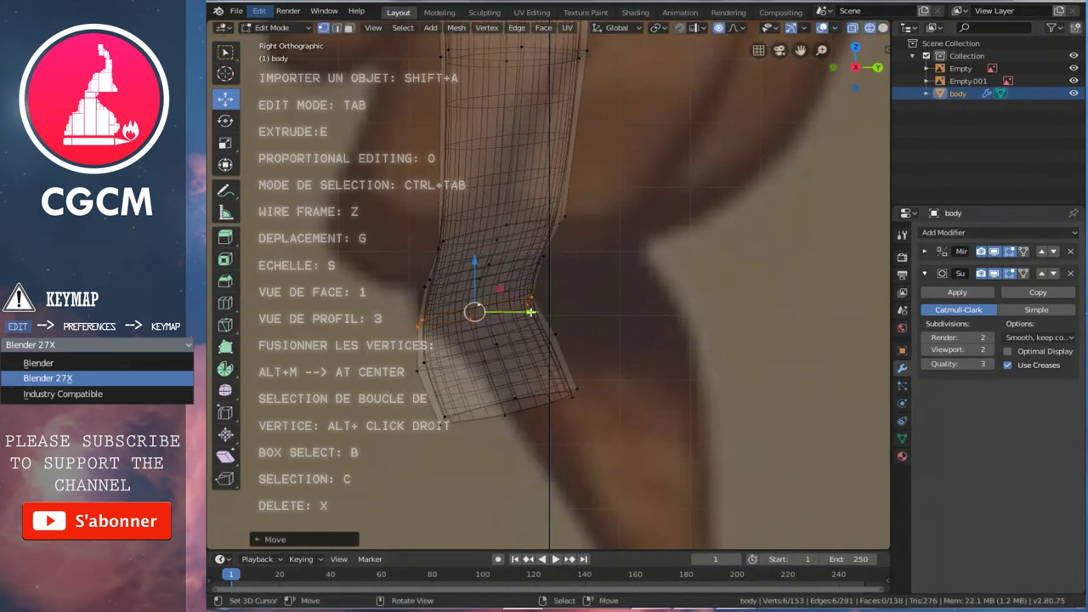
right_click(515, 402, "alt")
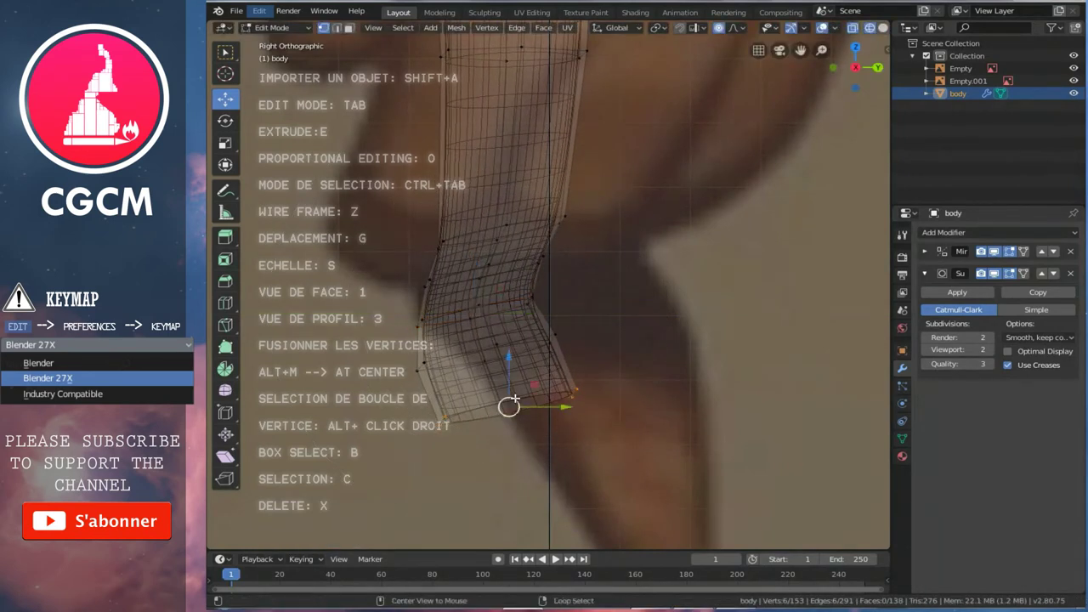
key("r")
left_click(624, 425)
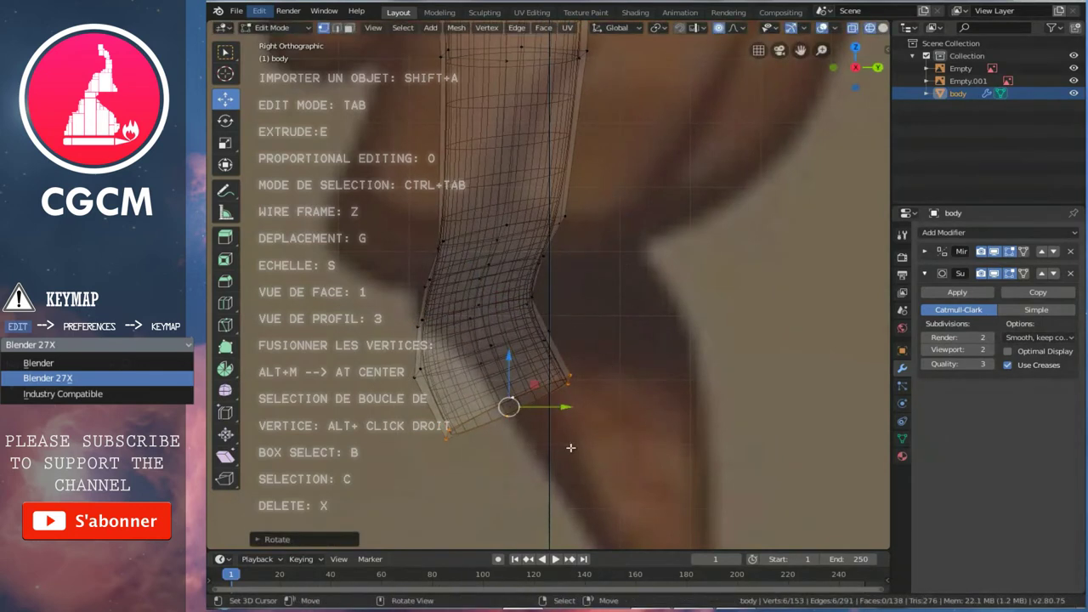
key("g")
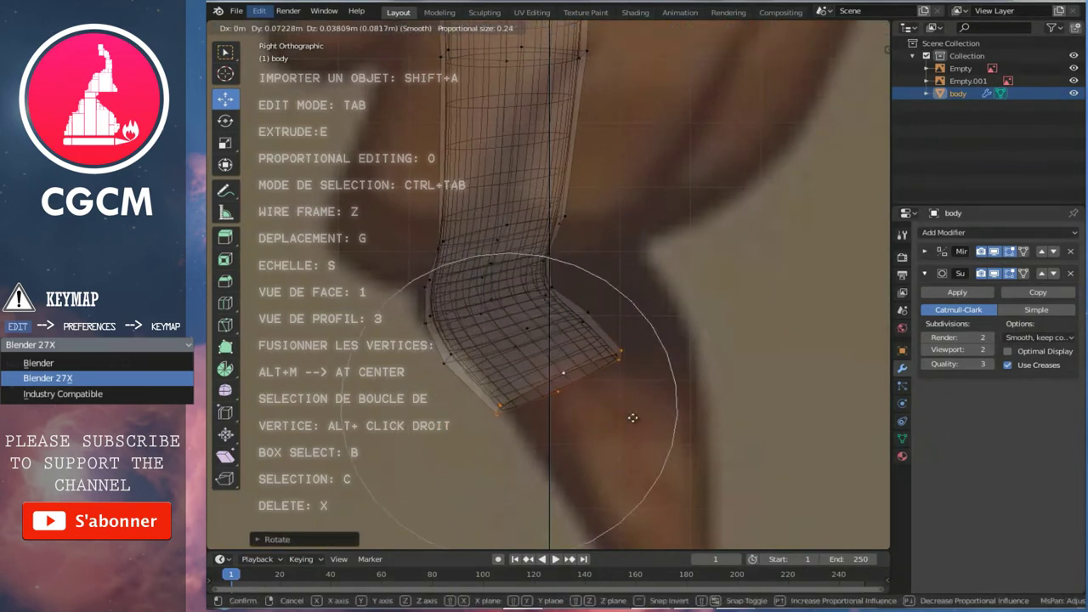
right_click(633, 418)
- Shift the knee edge loop along the Y axis to bend the leg
right_click(510, 226, "alt")
right_click(510, 226, "alt")
key("g")
key("y")
scroll(543, 230, "up", 4)
scroll(542, 230, "up", 2)
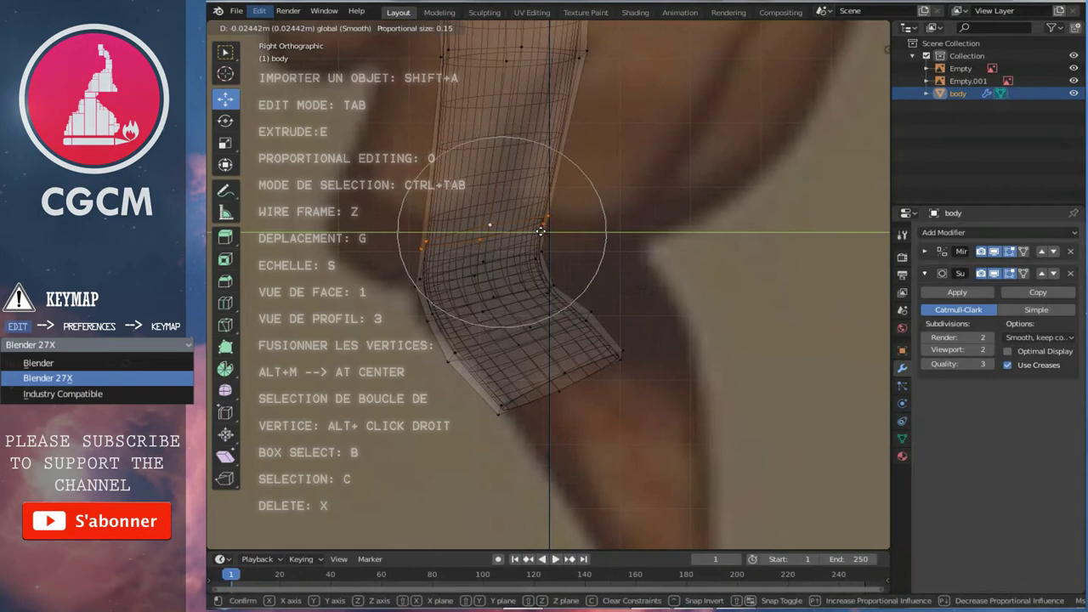
left_click(541, 231)
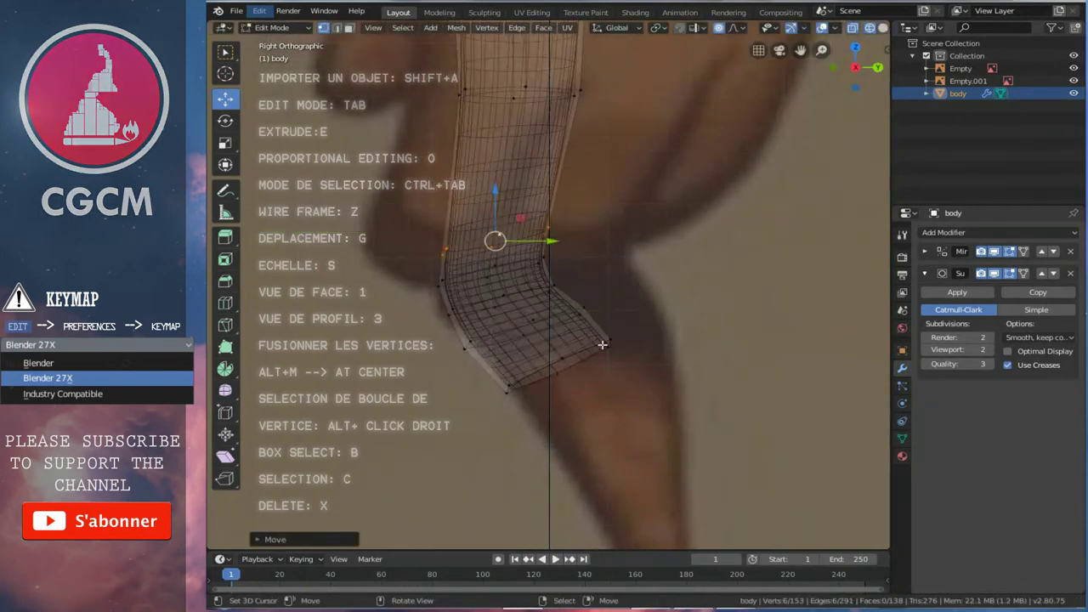
- Enlarge the bottom edge loop with soft falloff, undoing trial moves and tilts
scroll(602, 345, "up", 1)
middle_click_drag(601, 344, 537, 363, "shift")
right_click(533, 360, "alt")
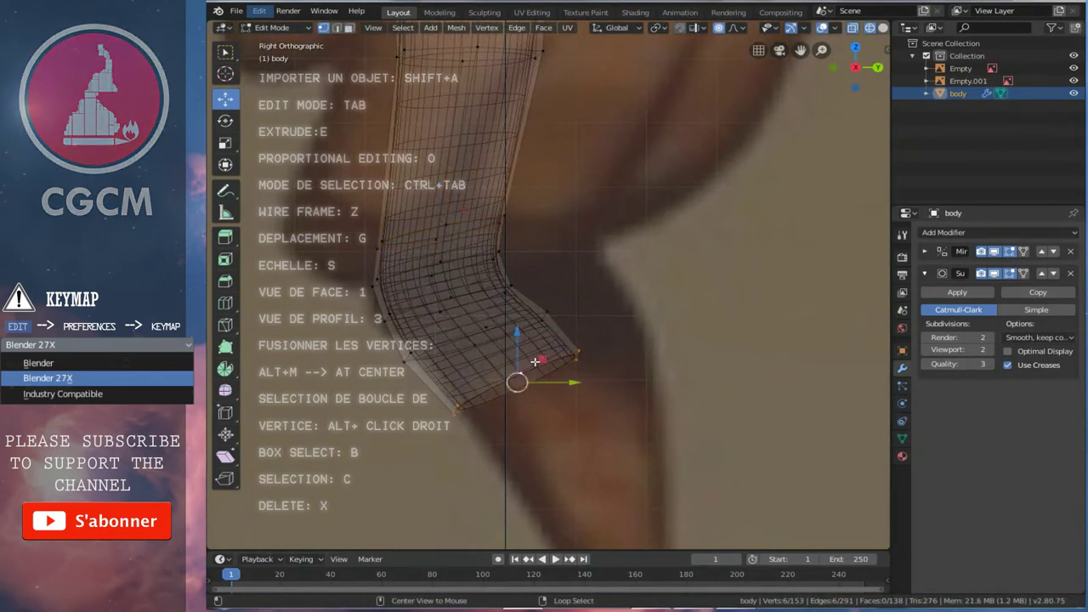
key("s")
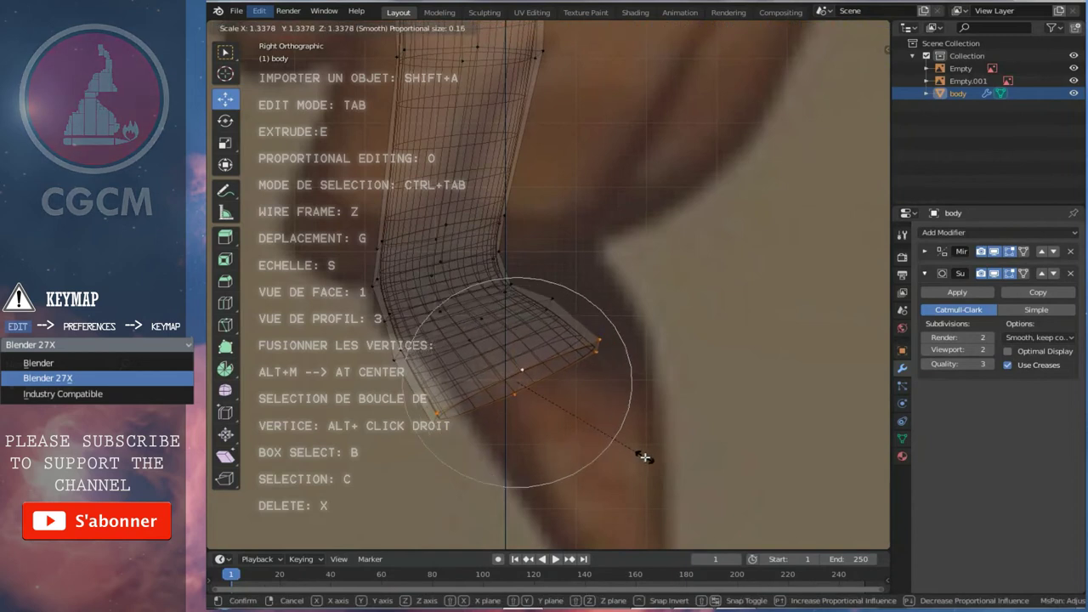
left_click(643, 458)
key("g")
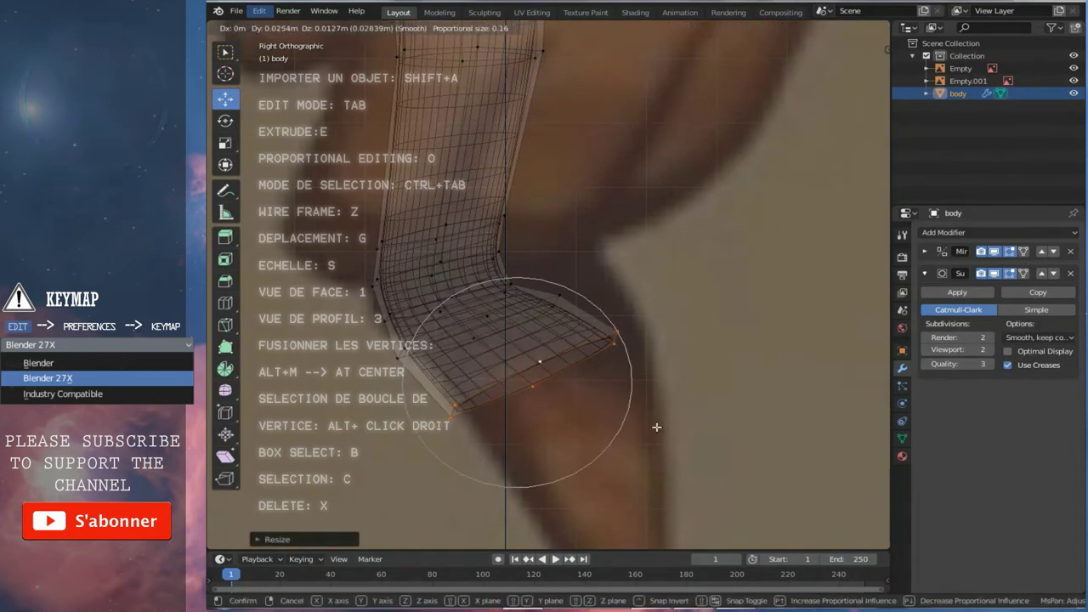
left_click(654, 428)
key("ctrl+z")
key("r")
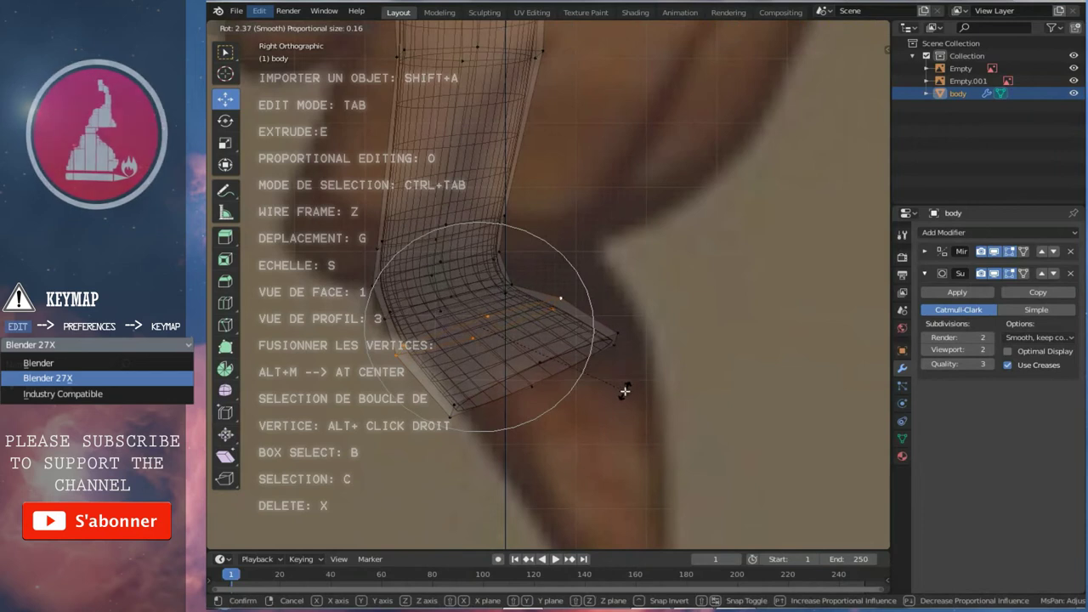
left_click(627, 383)
key("ctrl+z")
- Extrude two more loops toward the ankle, narrowing each one
middle_click_drag(600, 382, 556, 382, "shift")
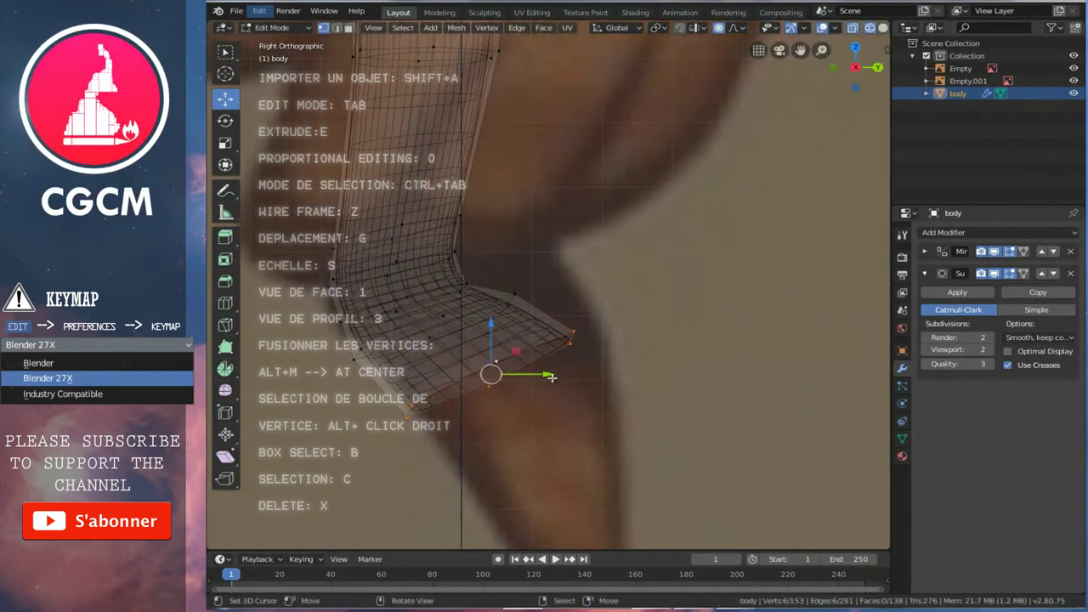
middle_click_drag(672, 229, 652, 157, "shift")
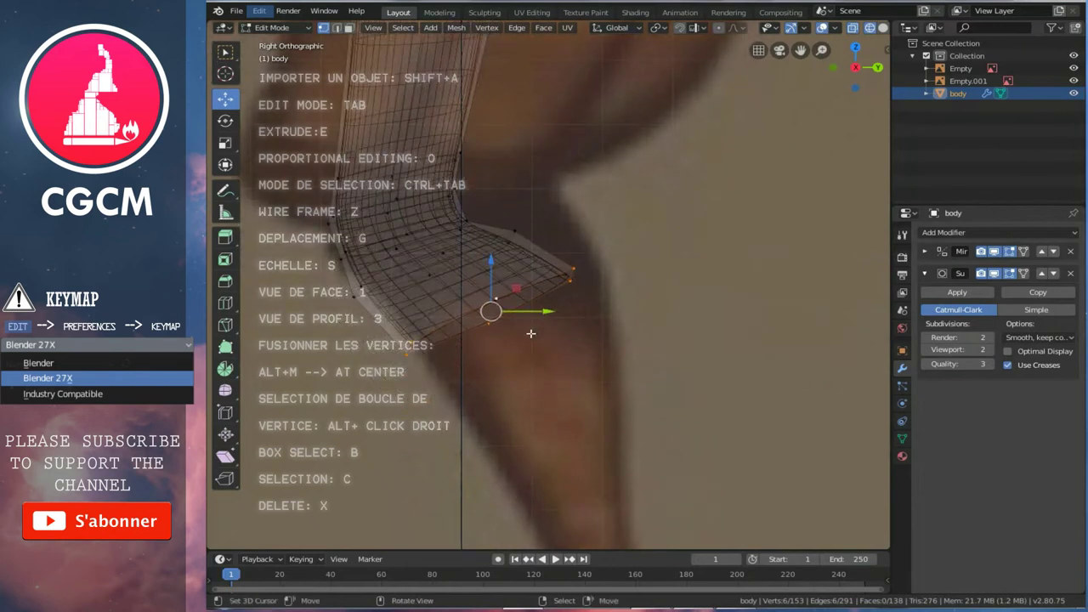
middle_click_drag(531, 333, 528, 286, "shift")
key("e")
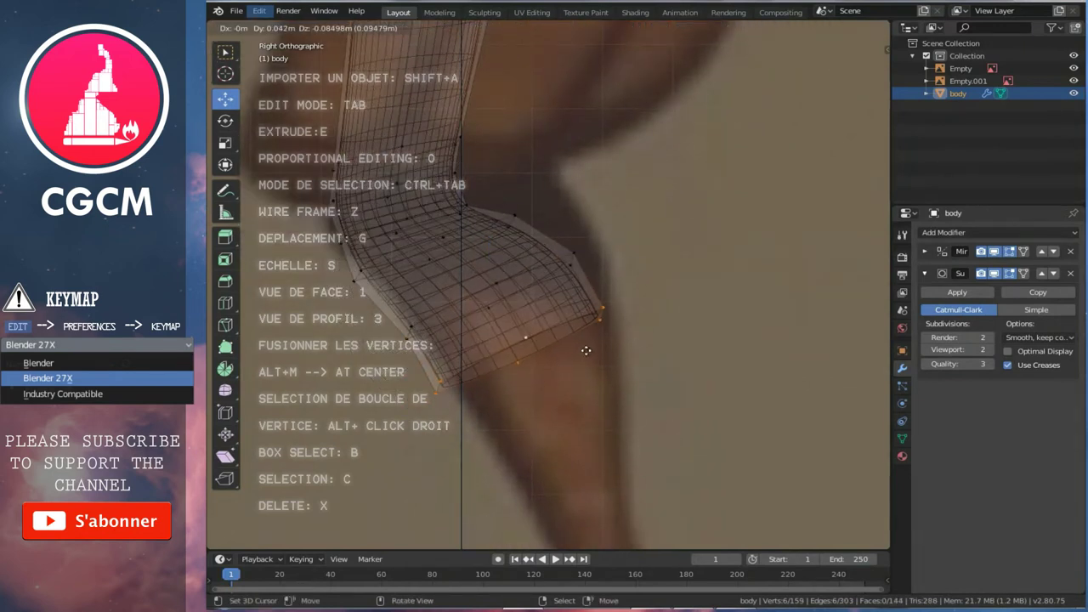
left_click(602, 385)
key("s")
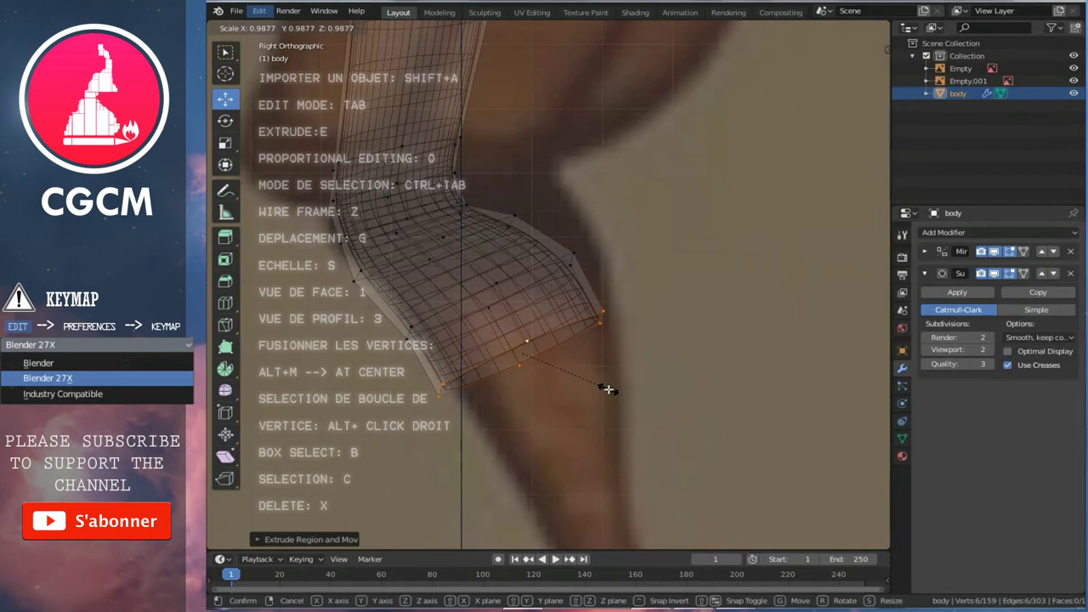
left_click(518, 350)
middle_click_drag(518, 350, 535, 333, "shift")
key("e")
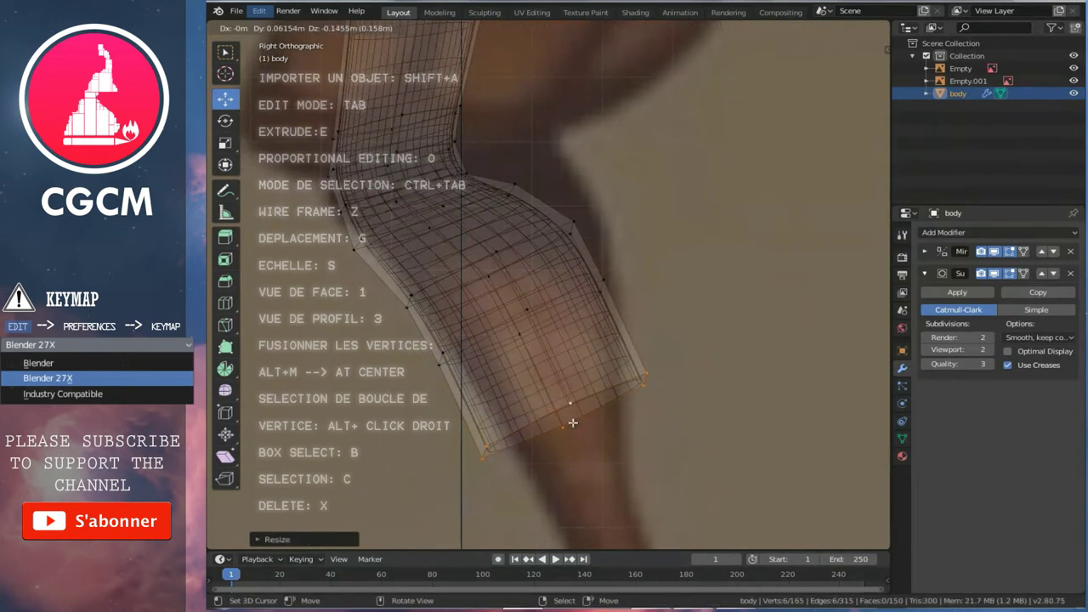
left_click(586, 425)
key("s")
left_click(629, 437)
- Switch to solid shading and isolate the body mesh in Local view, front orientation
key("1")
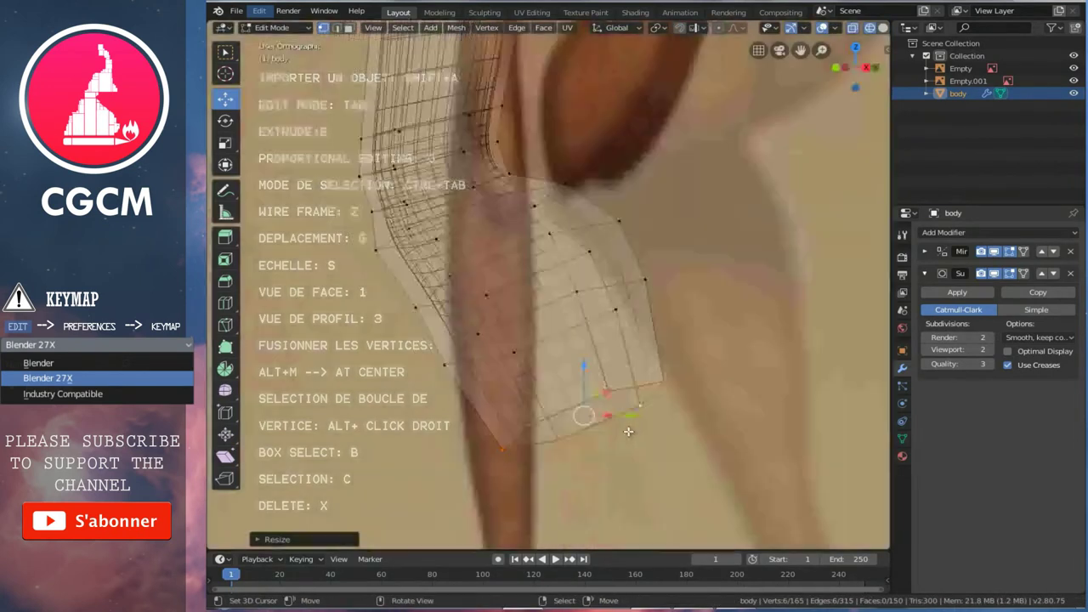
scroll(555, 308, "down", 3)
scroll(556, 306, "down", 2)
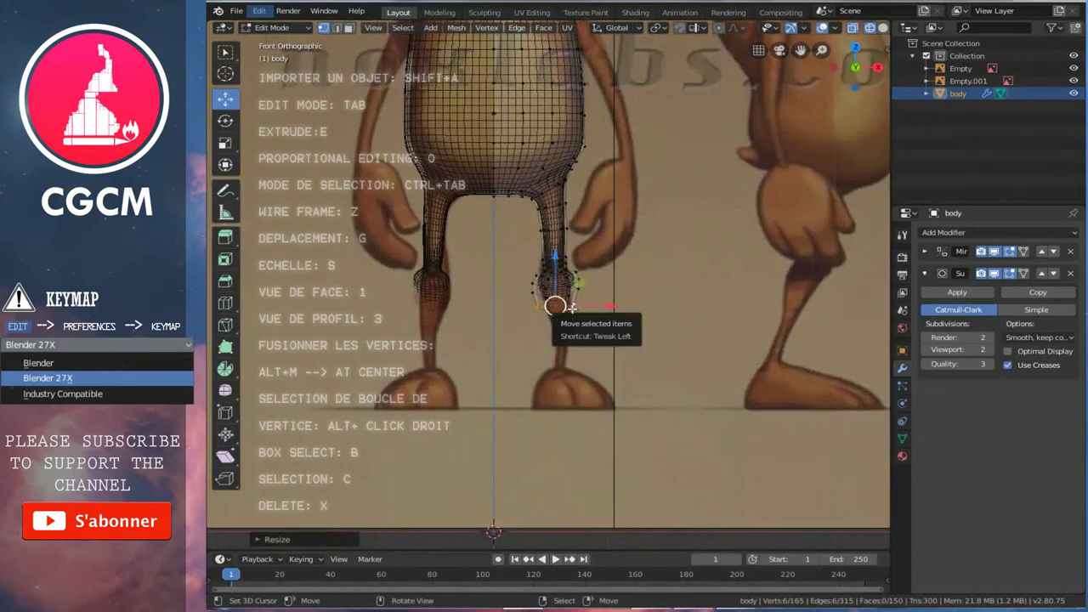
key("z")
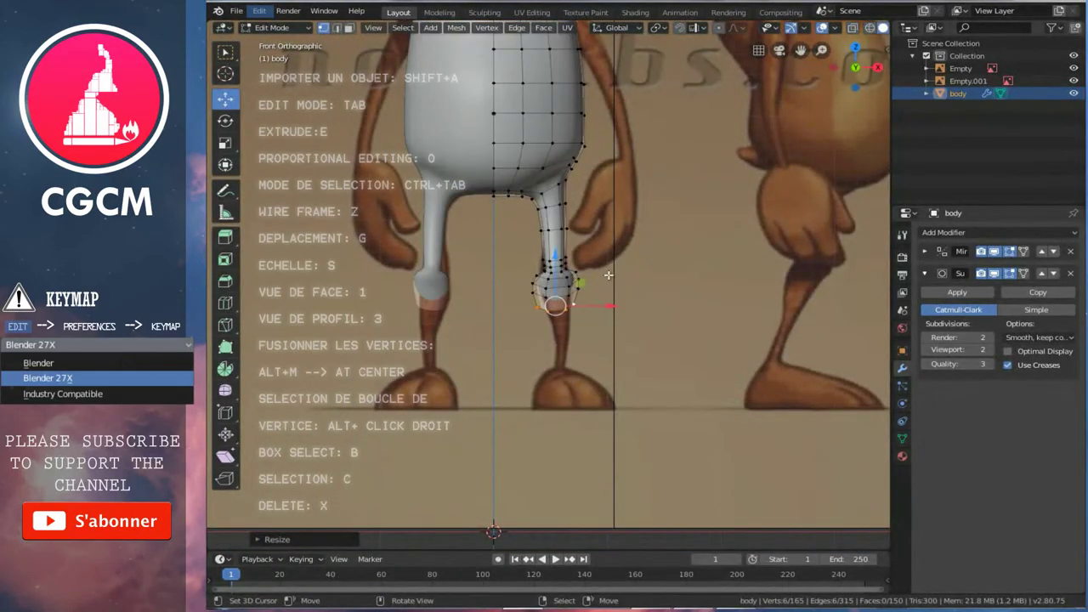
middle_click_drag(618, 268, 518, 270)
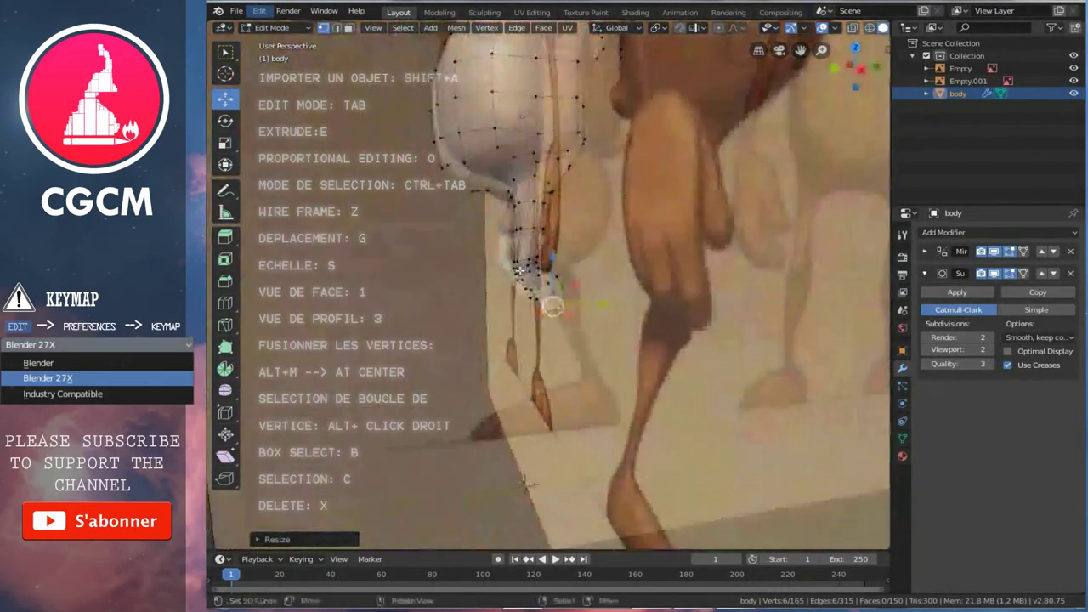
key("KP_Divide")
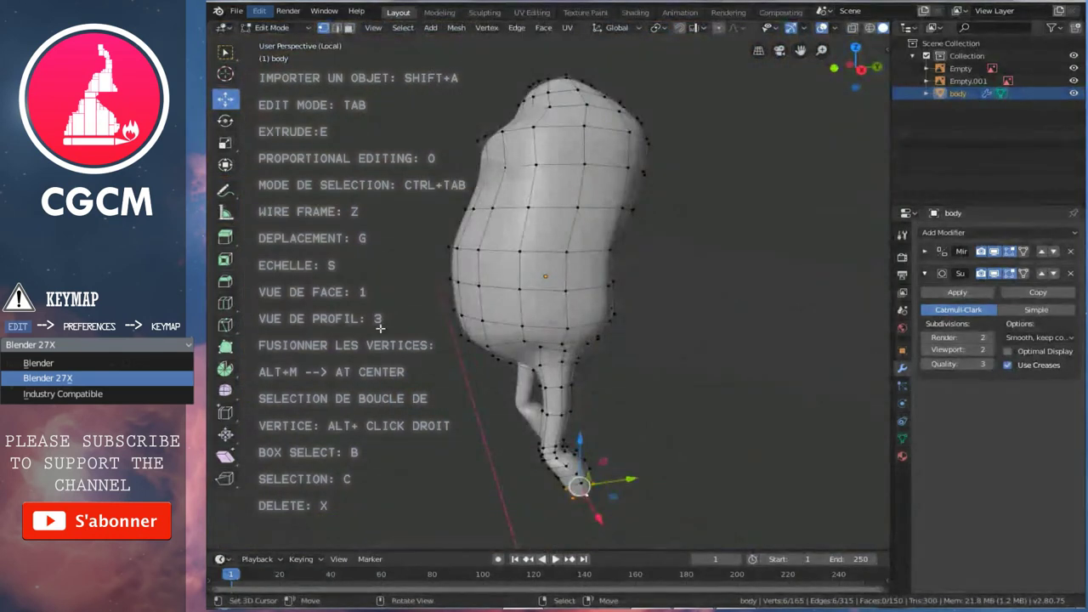
middle_click_drag(379, 328, 592, 352)
key("KP_1")
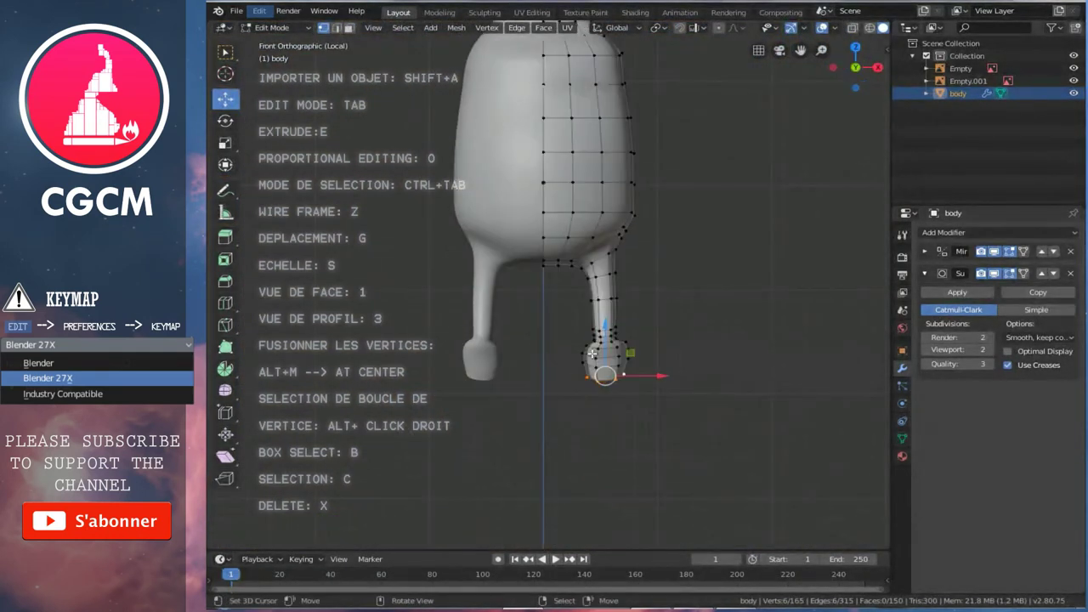
middle_click_drag(592, 352, 643, 311)
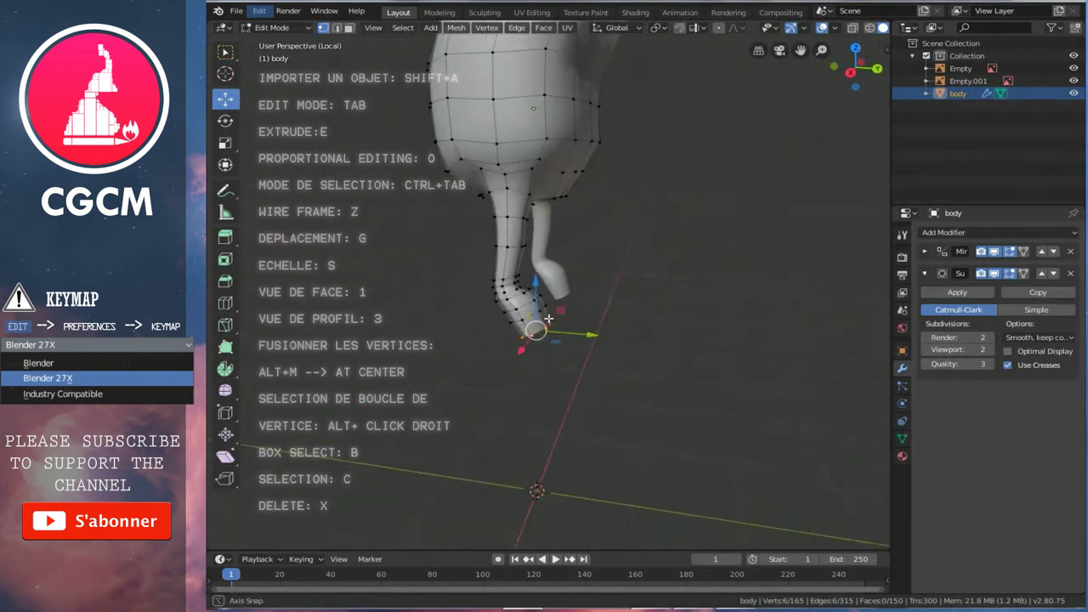
key("KP_1")
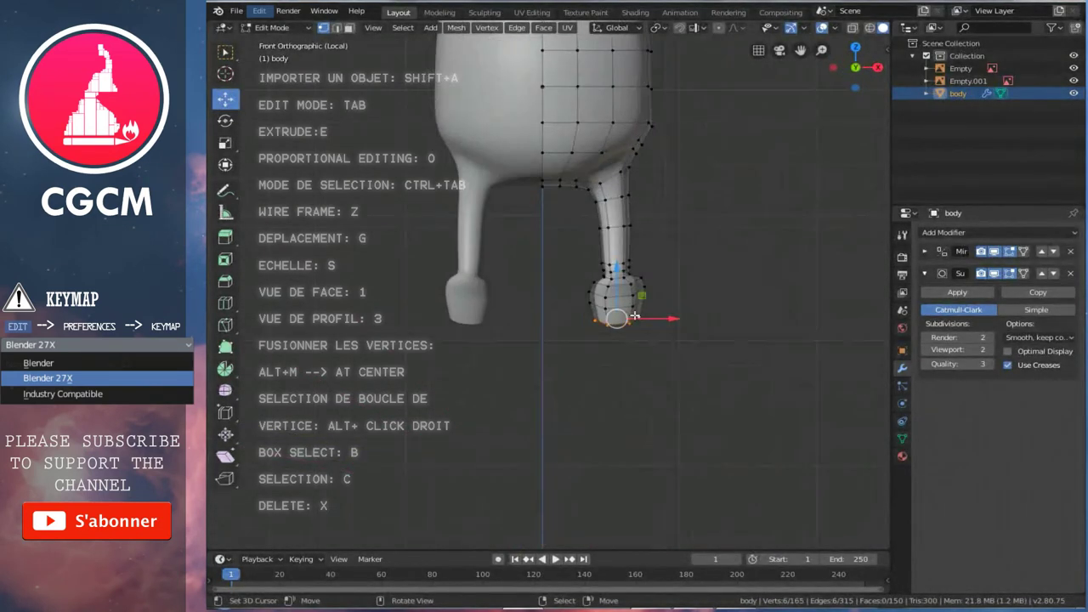
- Grow the selection over the foot and apply Smooth Vertices three times
key("ctrl+KP_Add")
key("ctrl+KP_Add")
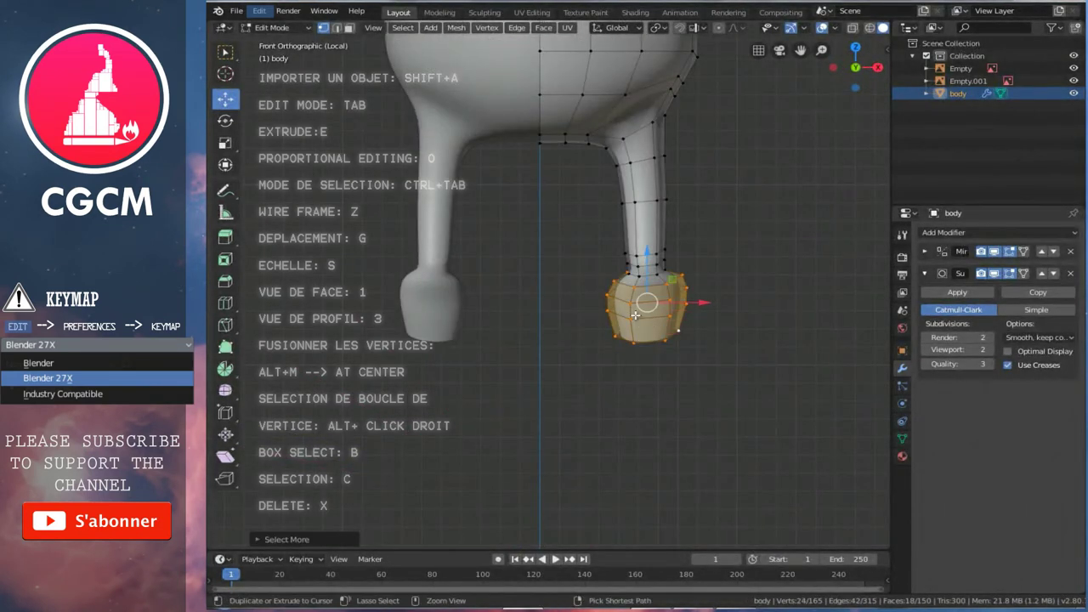
key("ctrl+KP_Add")
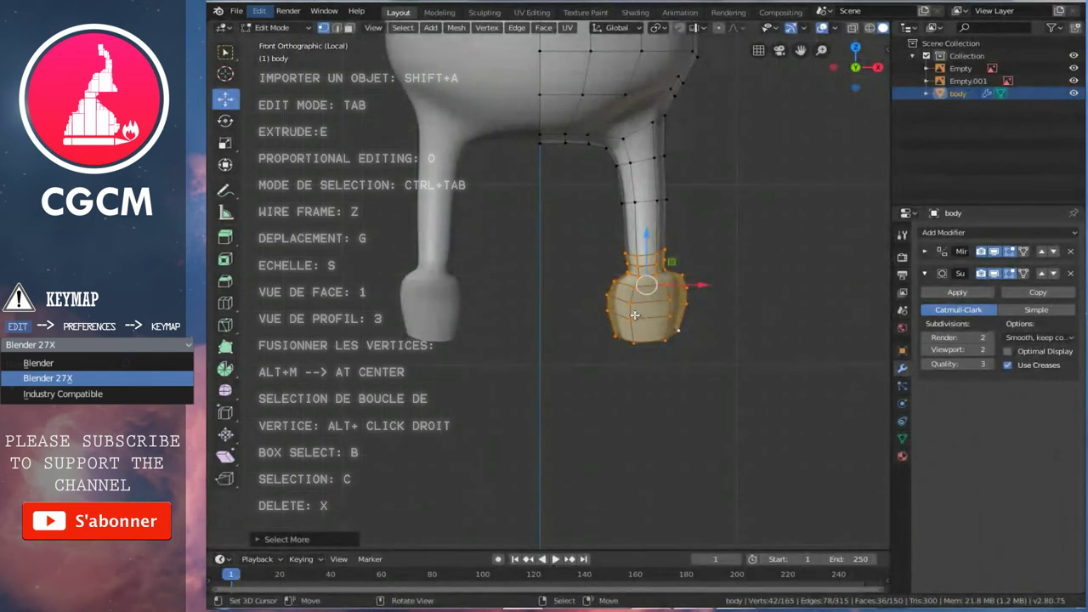
key("w")
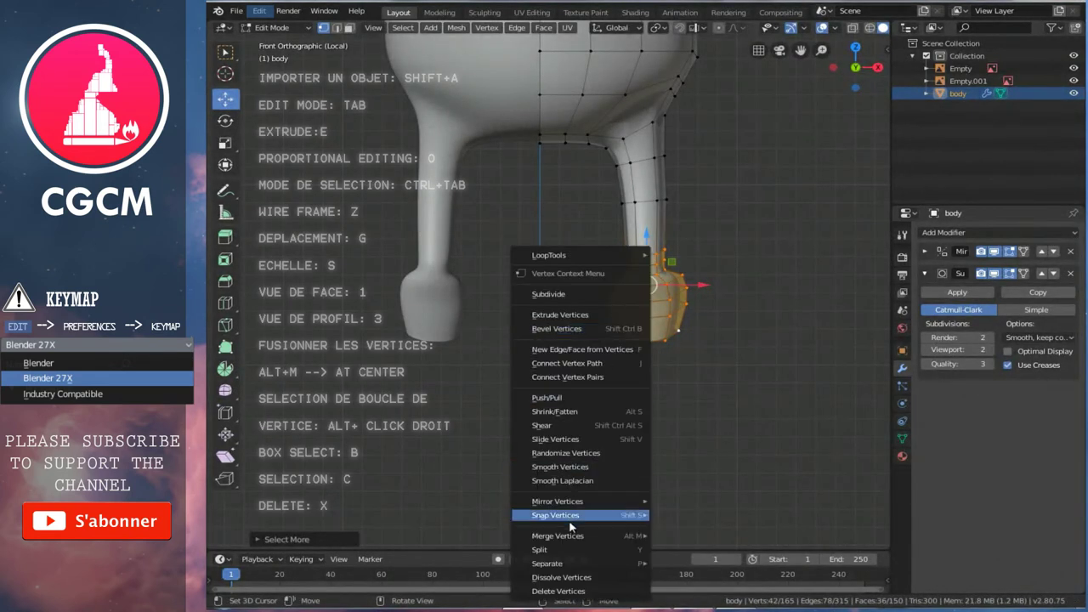
left_click(559, 466)
key("w")
left_click(558, 466)
key("w")
left_click(559, 466)
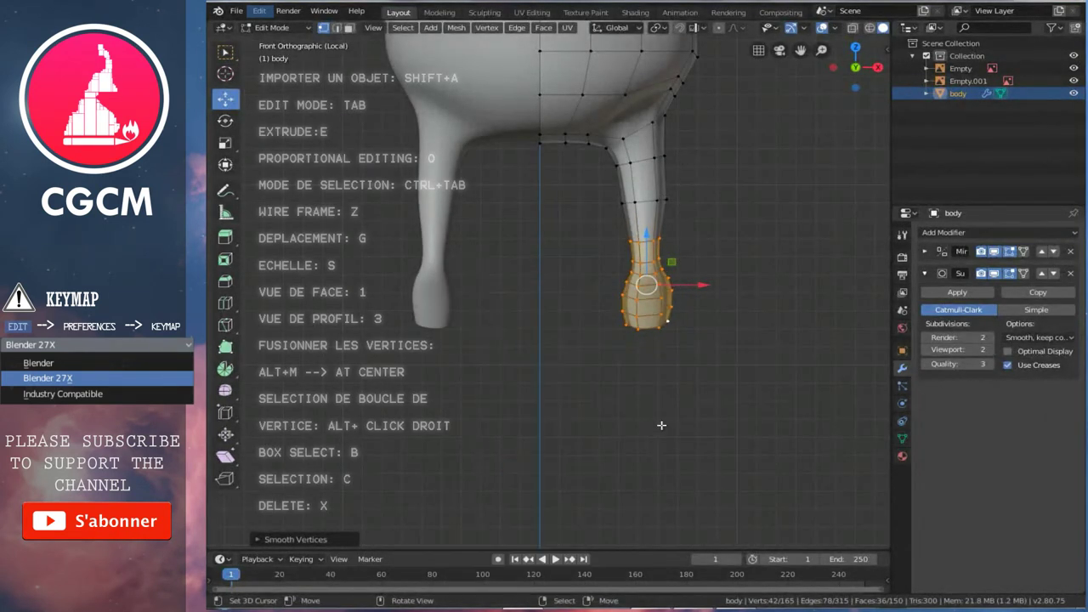
key("Tab")
key("Tab")
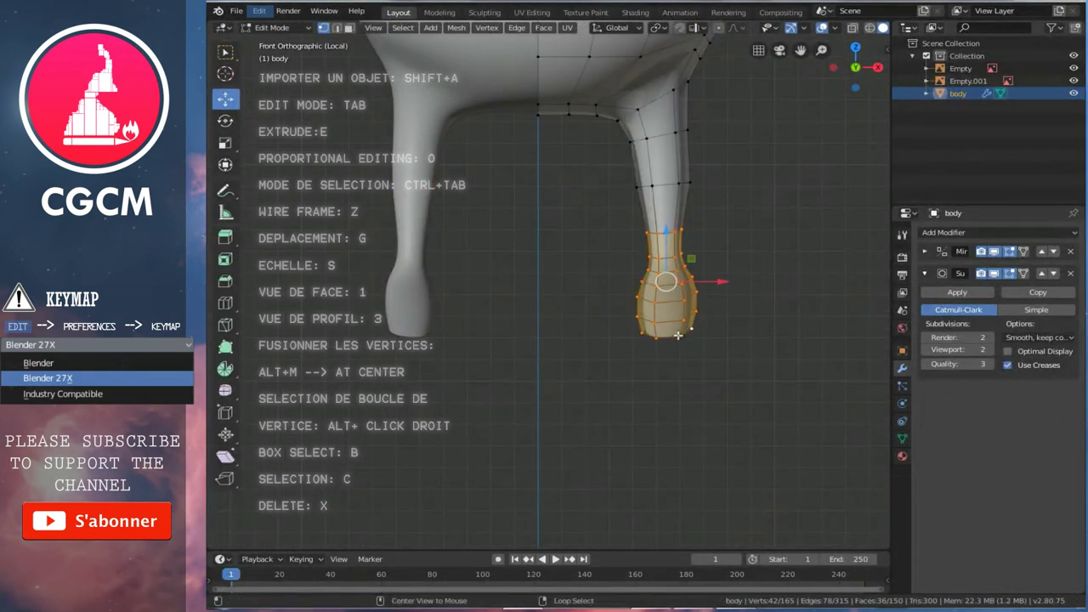
- Turn on proportional editing and scale the leg end with soft falloff
mouse_move(653, 346)
middle_mouse_down()
mouse_move(579, 363)
mouse_move(708, 359)
mouse_move(653, 367)
middle_mouse_up()
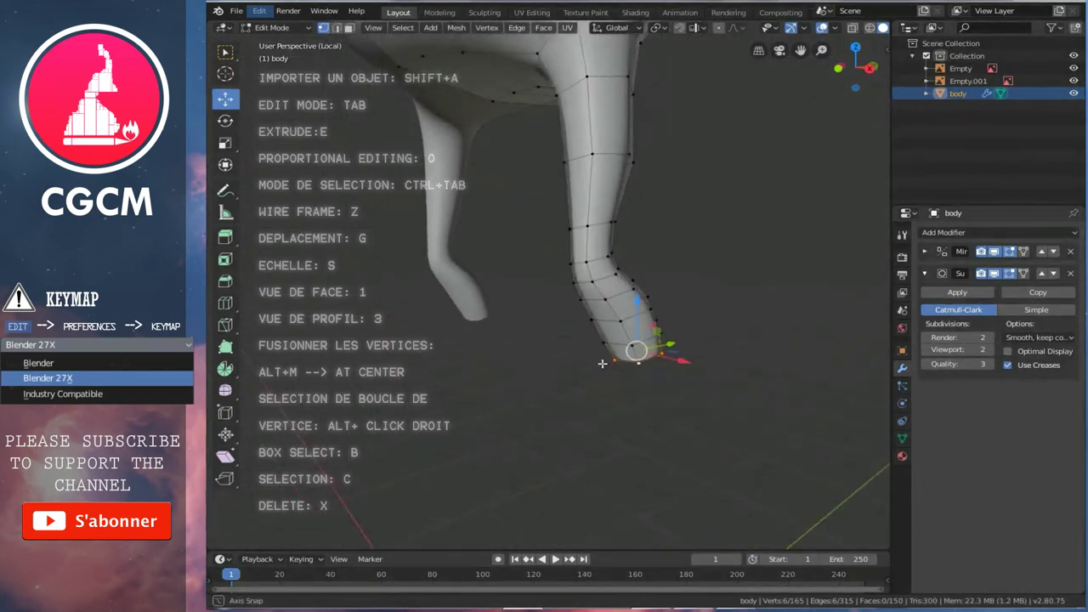
left_click(719, 28)
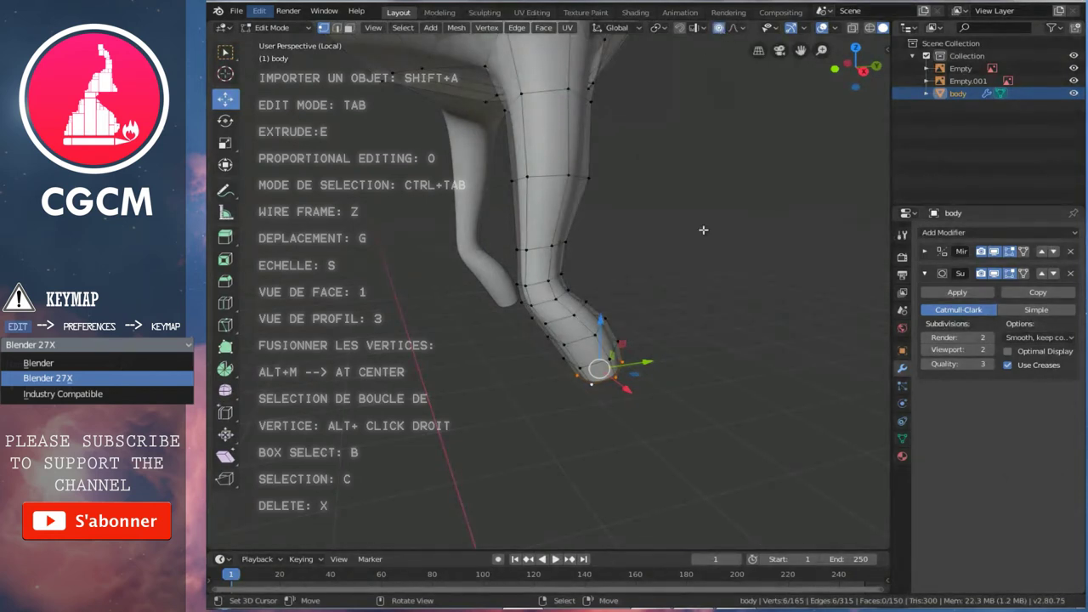
left_click(225, 143)
left_click_drag(646, 365, 650, 362)
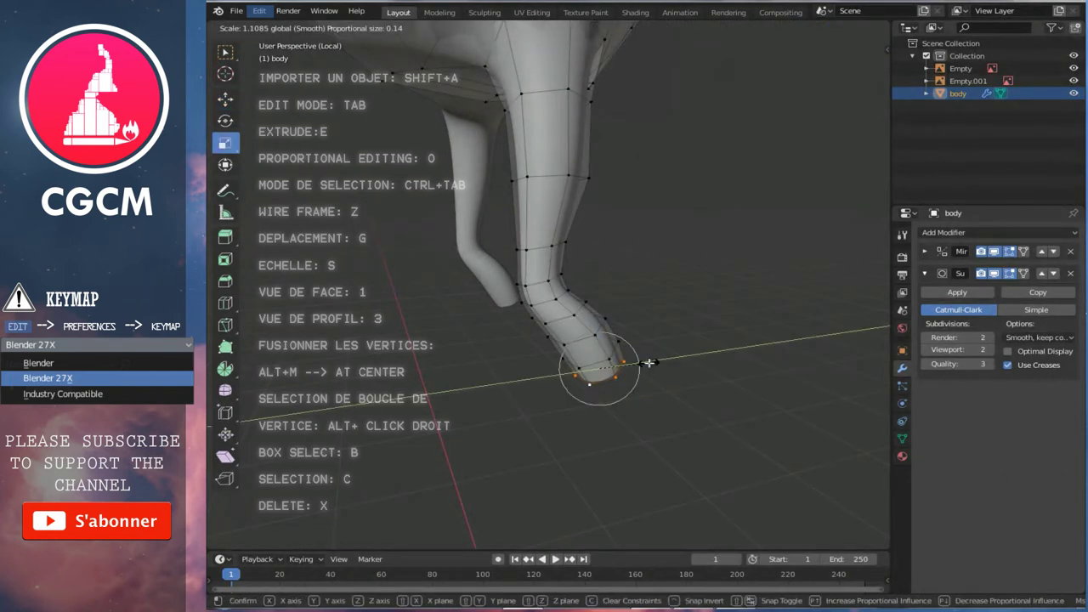
scroll(658, 365, "down", 3)
scroll(670, 365, "down", 4)
scroll(672, 365, "down", 3)
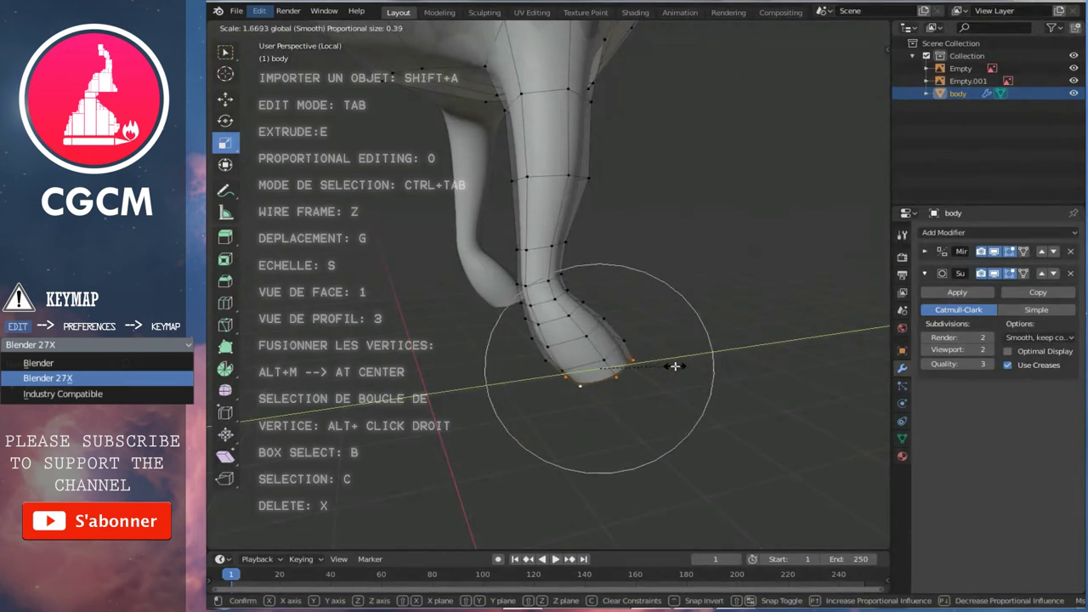
left_click(674, 366)
- Narrow the leg's bottom face in the side profile (Right Ortho) view
middle_click_drag(674, 366, 764, 330)
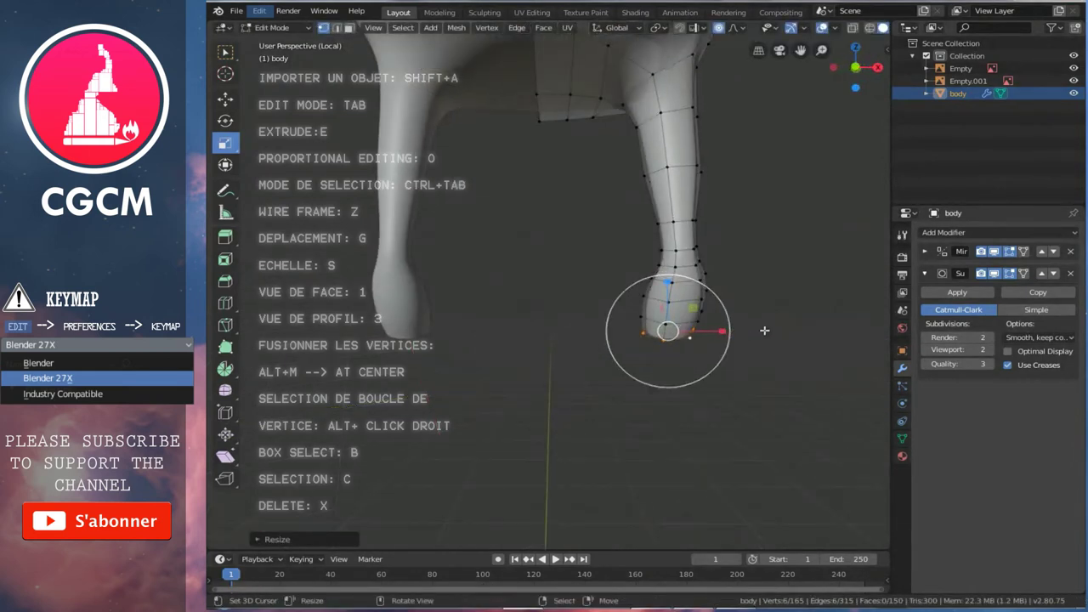
key("1")
key("Tab")
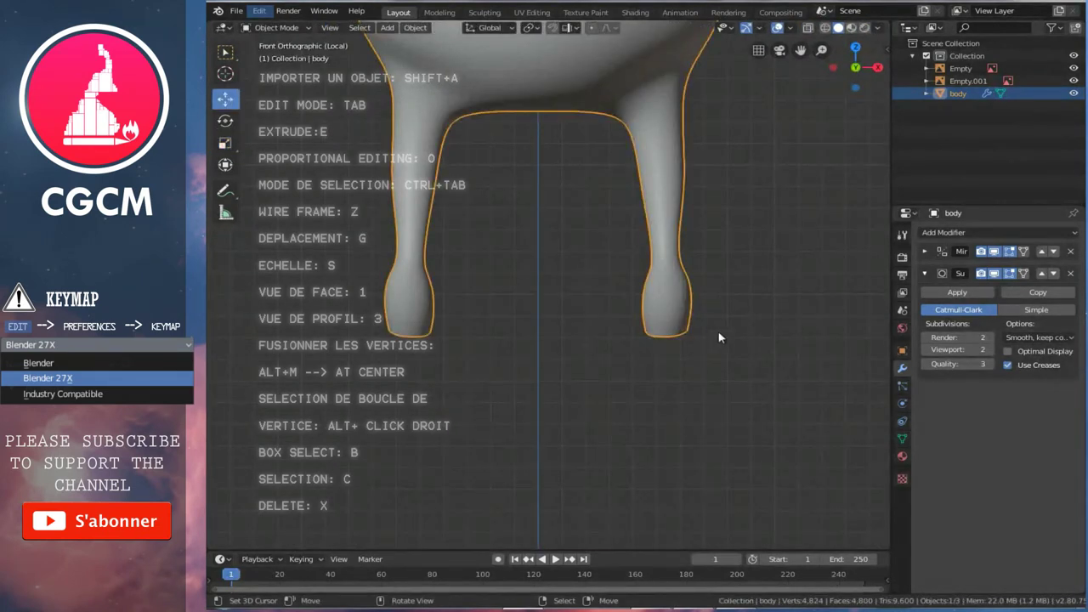
scroll(718, 338, "down", 2)
scroll(677, 338, "down", 2)
scroll(677, 345, "down", 3)
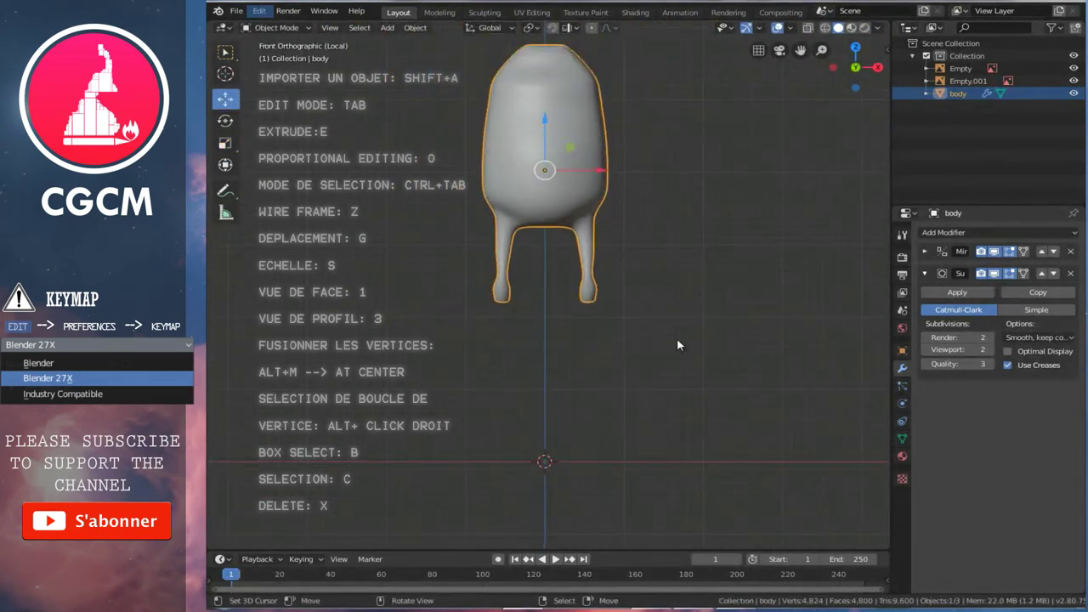
key("3")
scroll(660, 337, "up", 3)
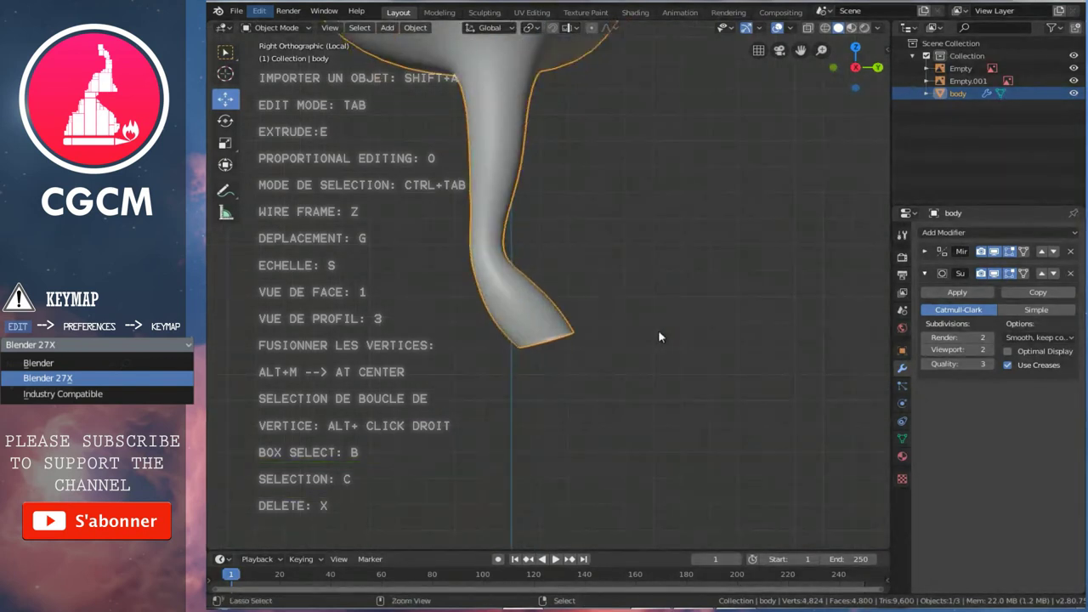
middle_click_drag(658, 337, 731, 353, "shift")
key("Tab")
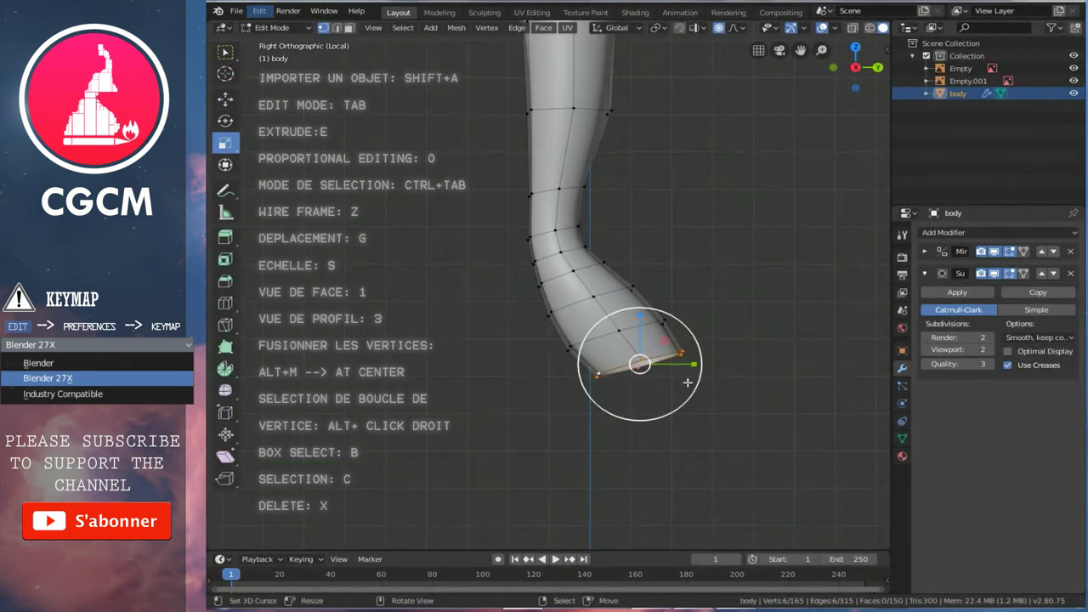
key("s")
left_click(634, 376)
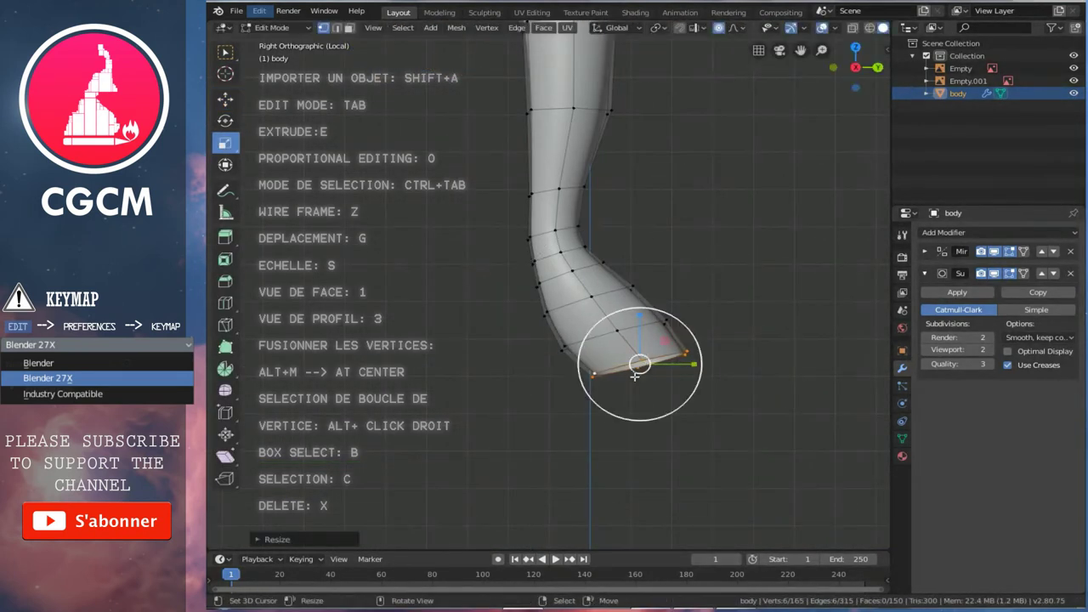
- Narrow the leg's bottom loop in the front view as well
key("1")
key("s")
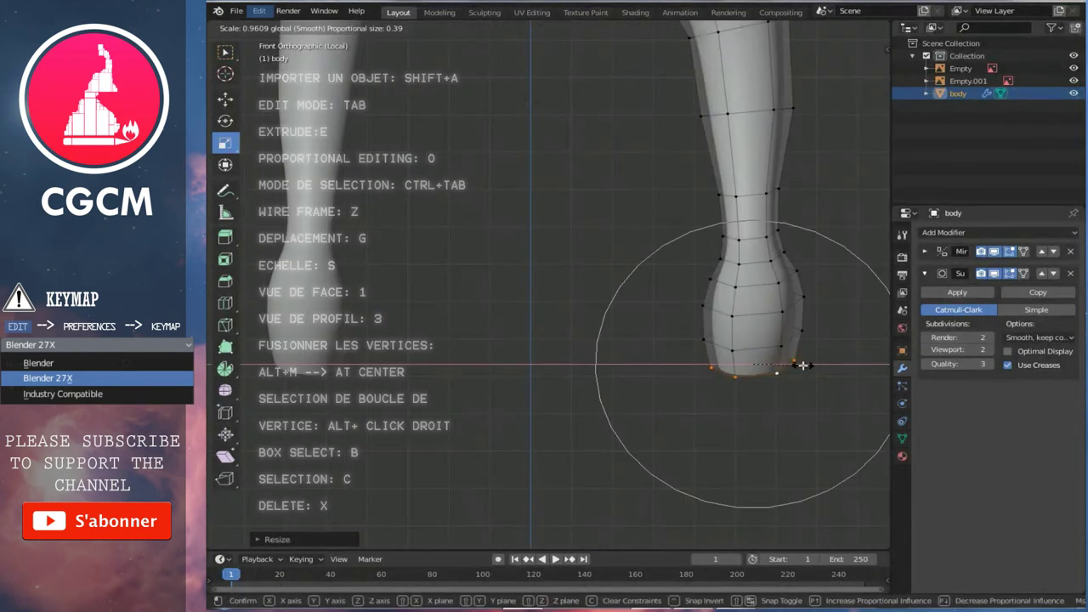
left_click(799, 365)
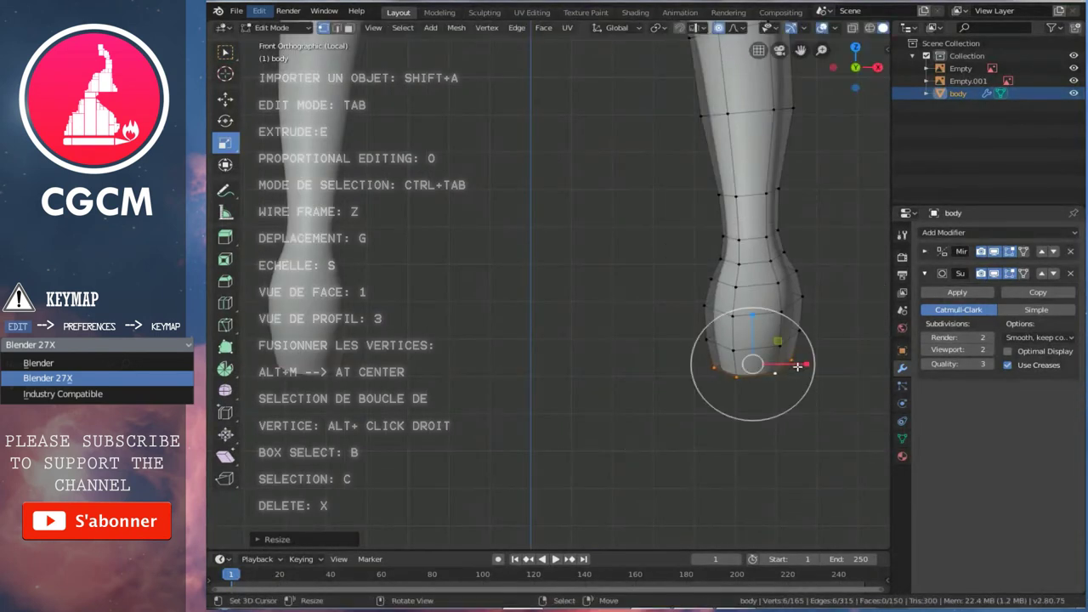
- Switch to see-through wireframe and compare the legs in front and side views
middle_click_drag(749, 247, 750, 247)
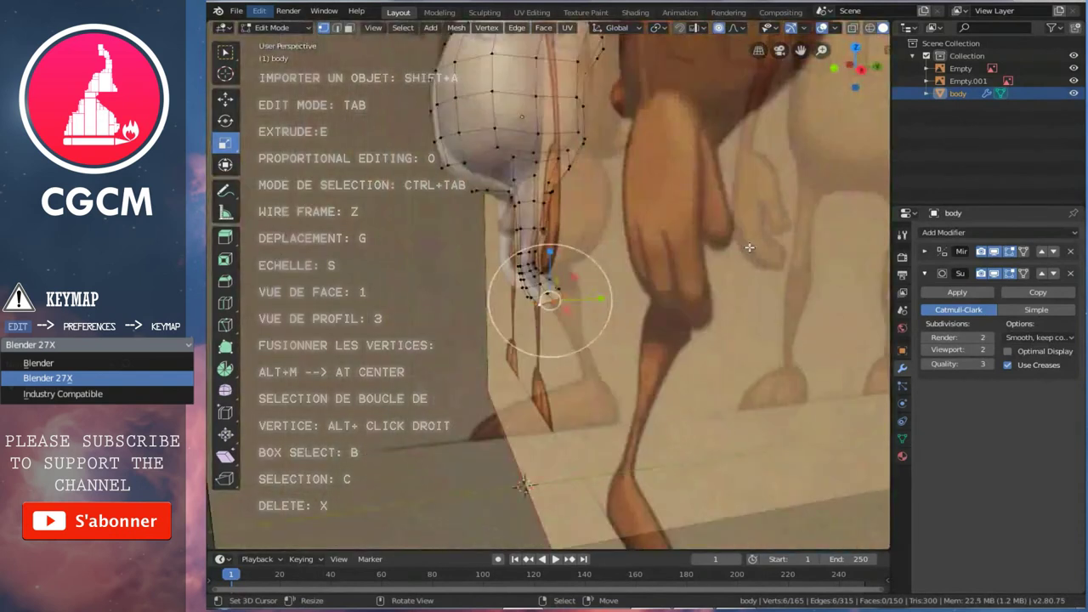
key("KP_3")
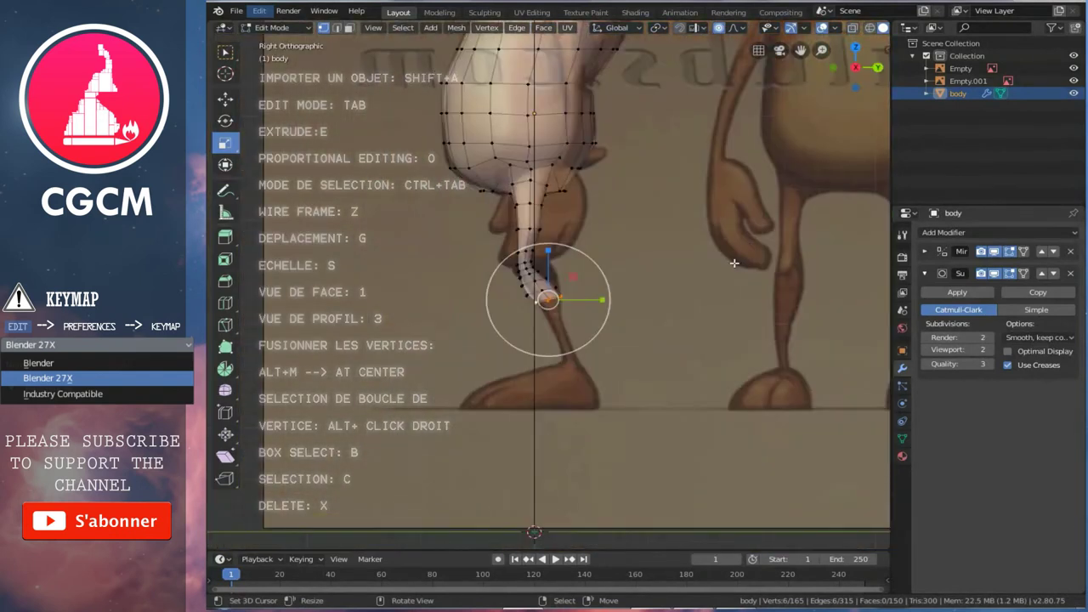
key("KP_1")
scroll(620, 359, "up", 4)
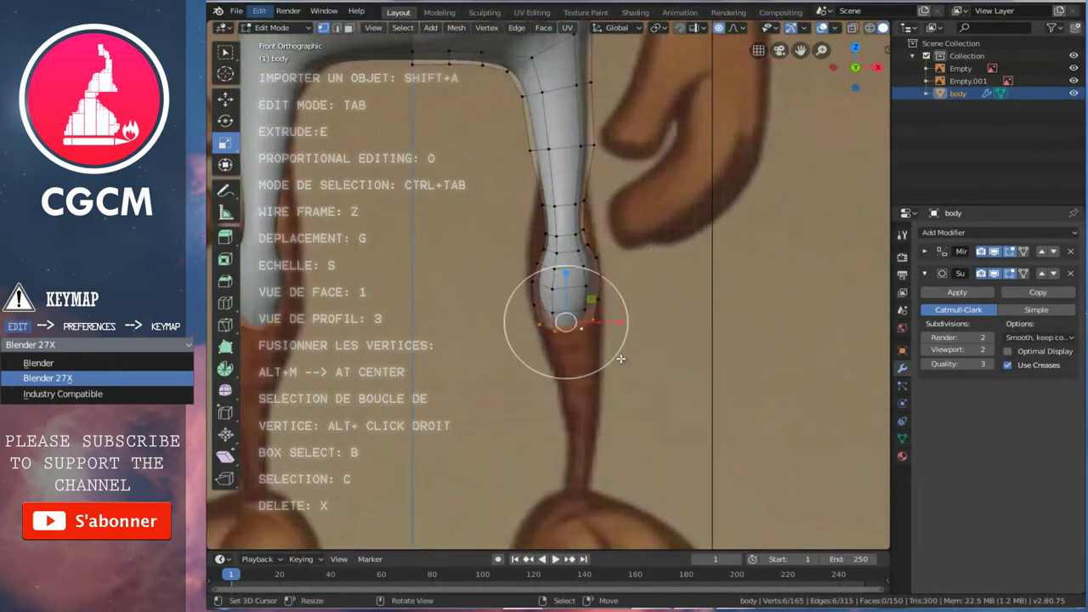
scroll(610, 337, "up", 4)
key("z")
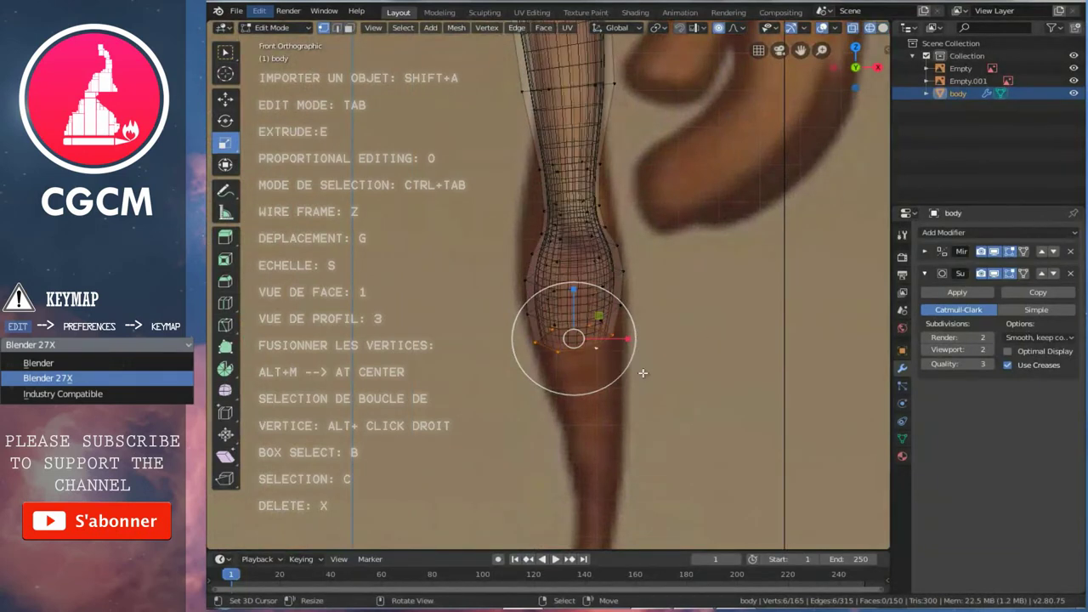
scroll(625, 344, "down", 2)
scroll(648, 356, "down", 3)
key("KP_3")
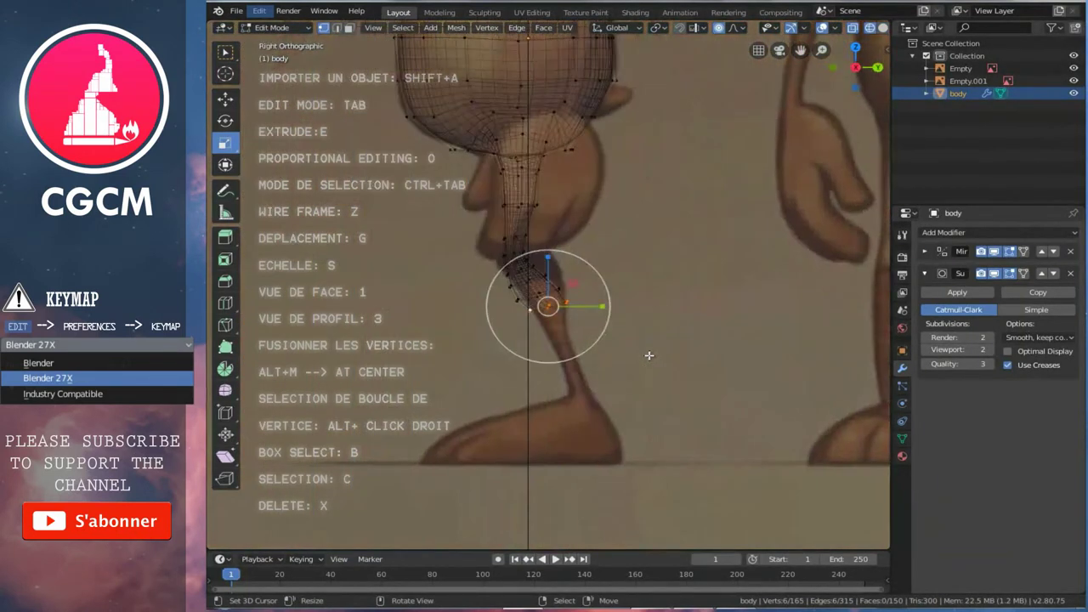
key("KP_1")
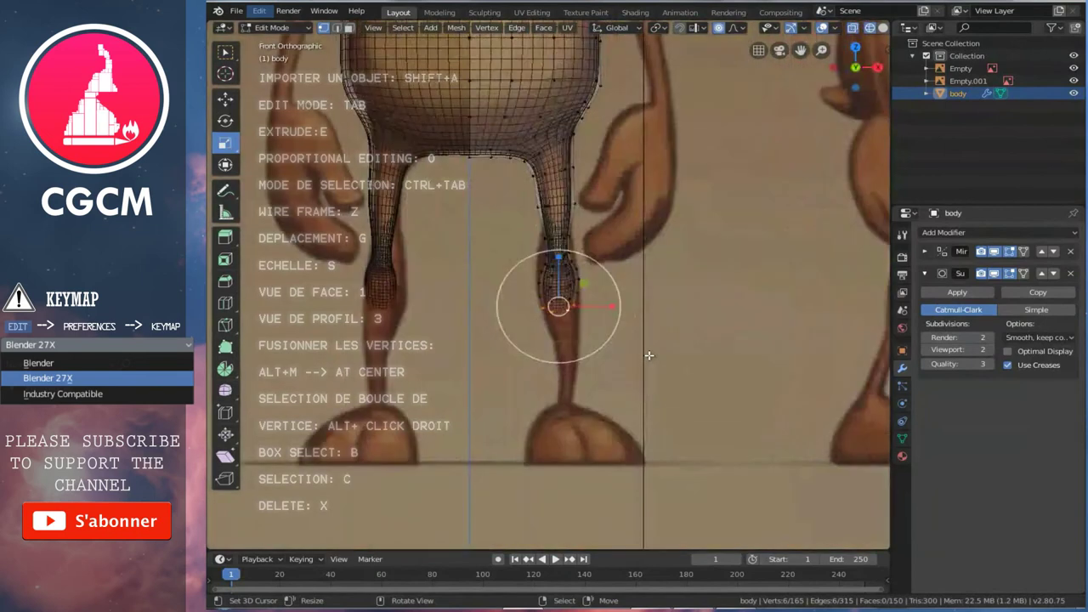
key("KP_3")
- Move a lower leg loop with smooth proportional falloff in side view
scroll(649, 355, "up", 2)
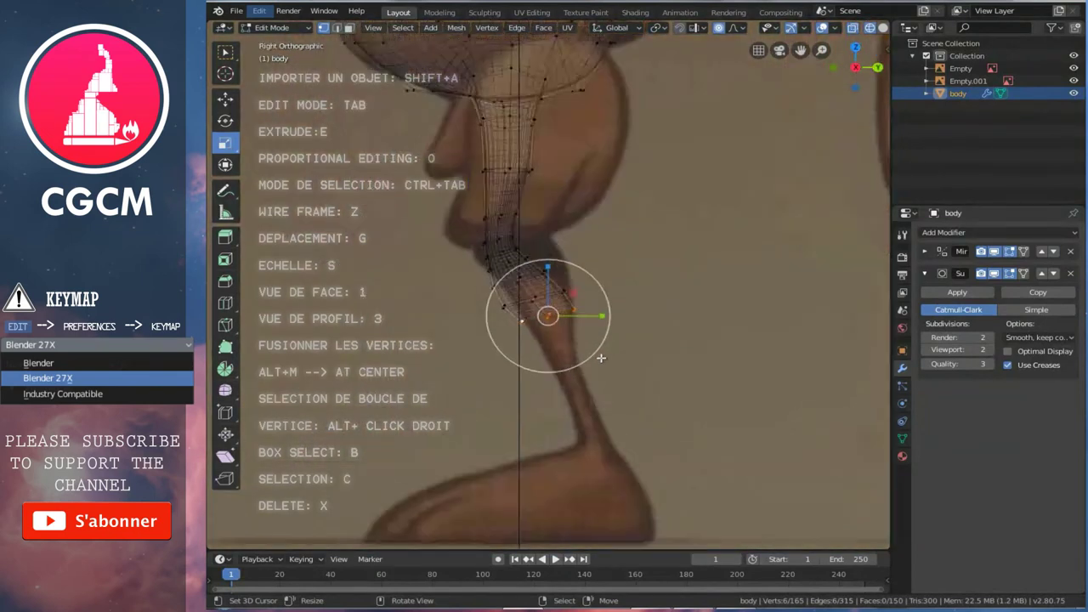
scroll(595, 374, "up", 2)
middle_click_drag(571, 380, 569, 343, "shift")
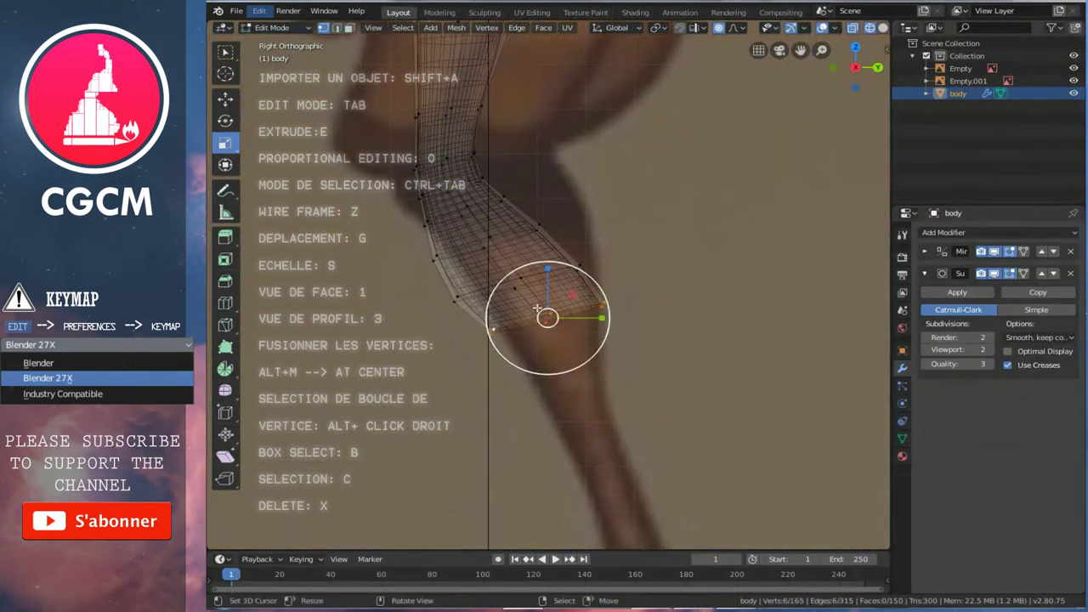
scroll(457, 314, "up", 3, "shift")
scroll(457, 317, "left", 1, "ctrl")
scroll(457, 317, "left", 1, "ctrl")
scroll(457, 317, "up", 1, "shift")
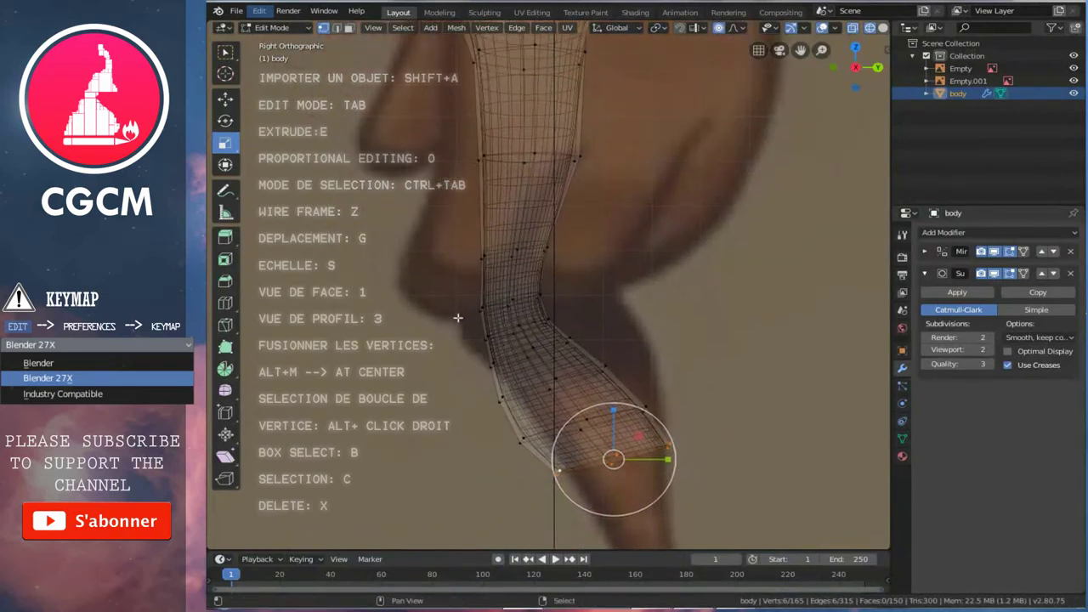
scroll(468, 317, "up", 2)
right_click(487, 314, "alt")
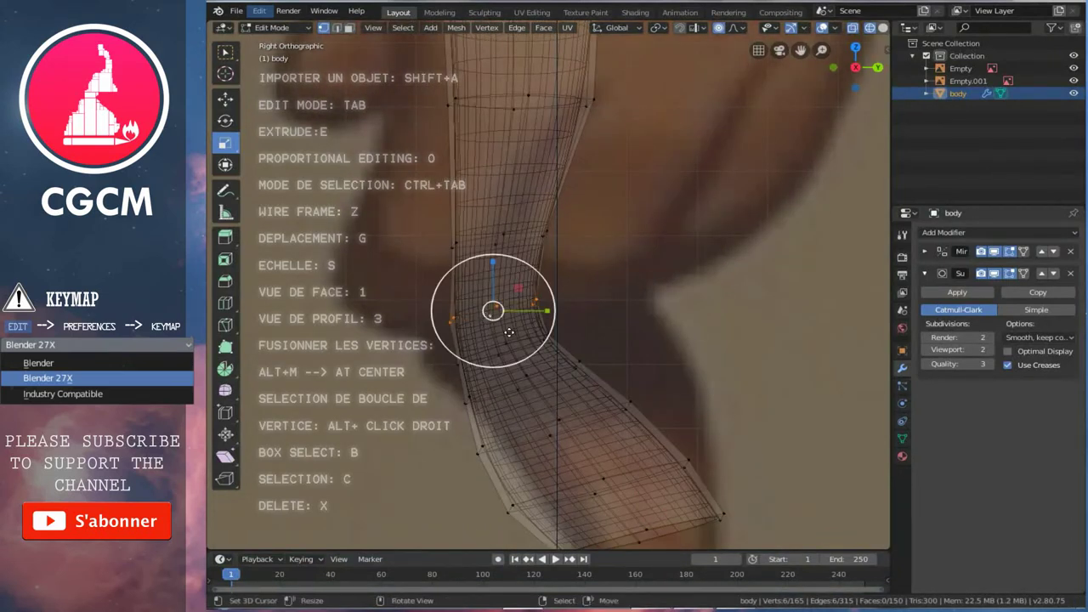
key("g")
scroll(484, 343, "up", 2)
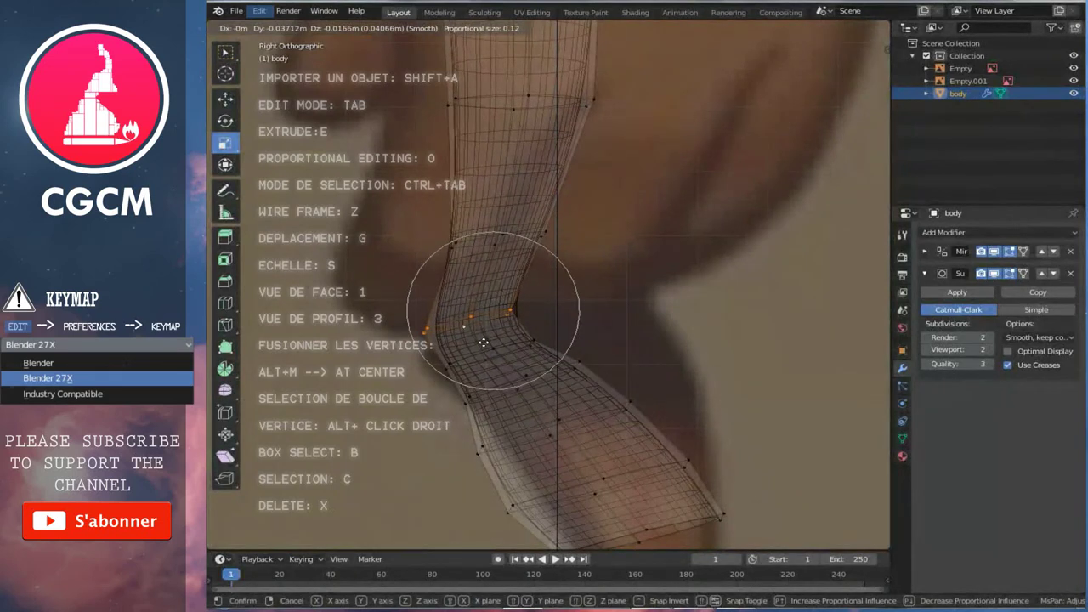
left_click(483, 342)
- Rotate and enlarge a higher leg loop to bend it toward the reference
right_click(519, 189, "alt")
right_click(544, 232, "alt")
key("alt+z")
key("r")
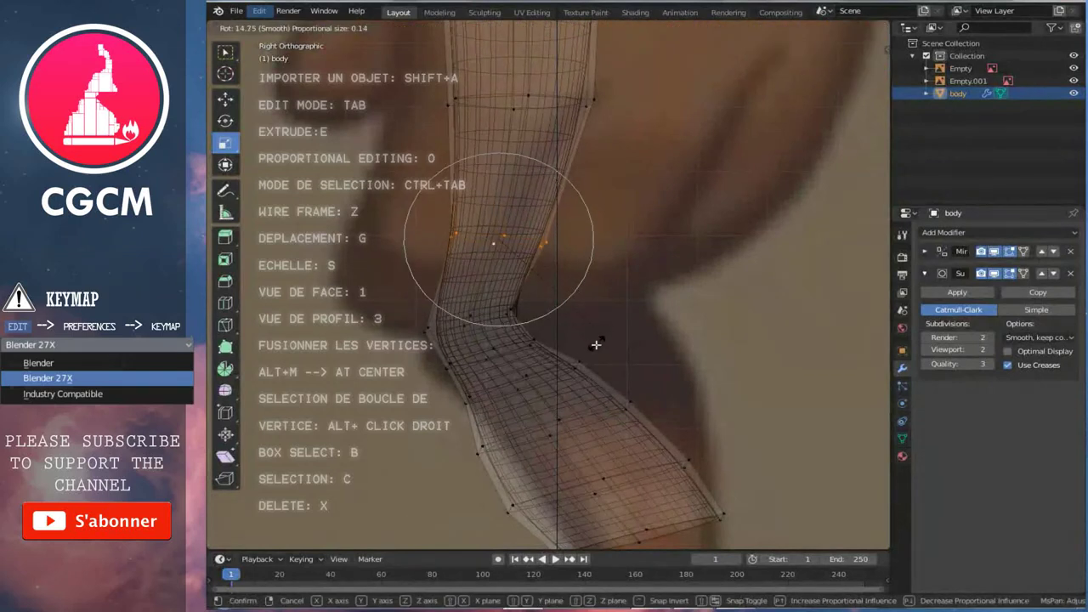
left_click(612, 352)
key("s")
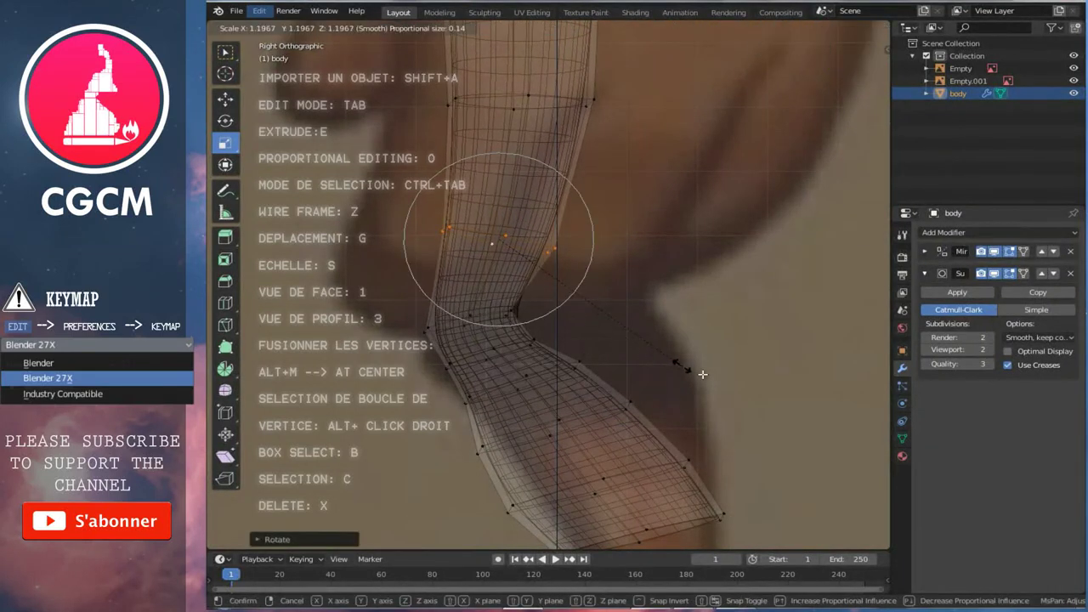
left_click(696, 368)
- Select the leg's bottom end loop and bring up the vertex editing options
scroll(680, 362, "down", 3)
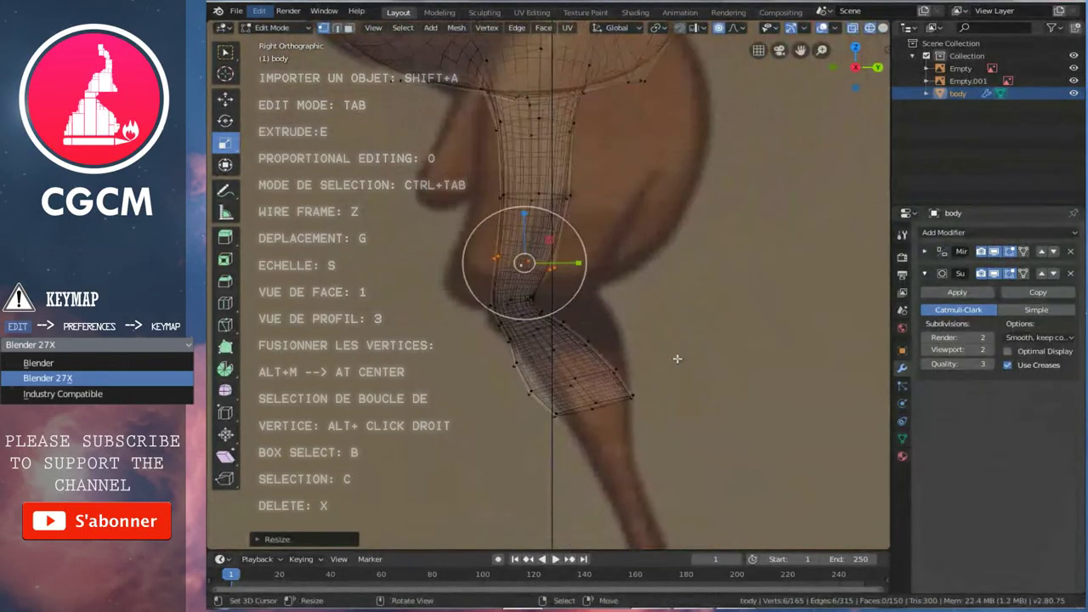
right_click(597, 406, "alt")
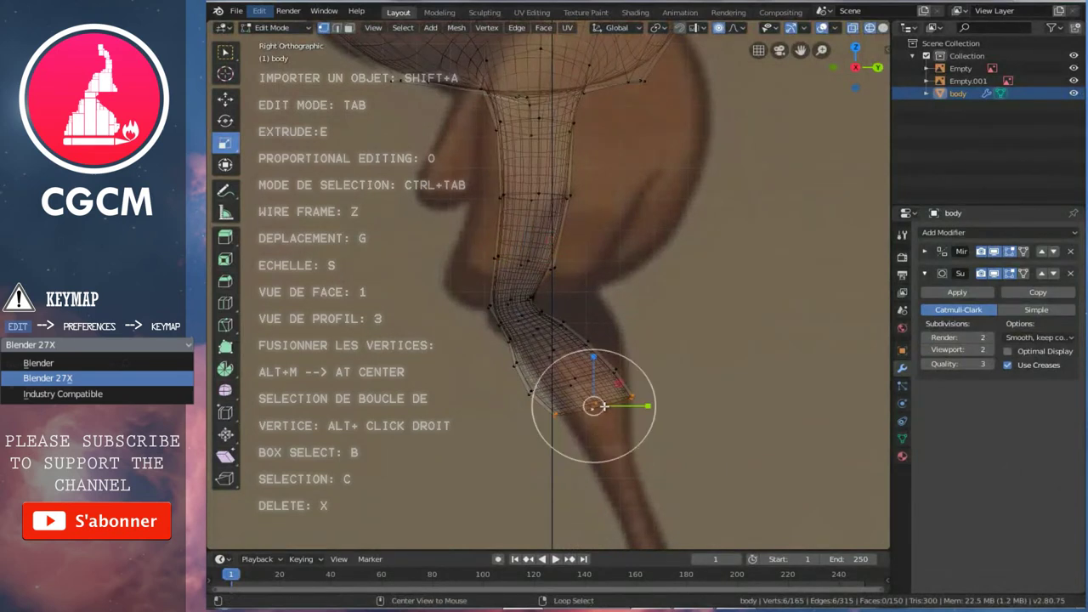
scroll(675, 336, "down", 5, "shift")
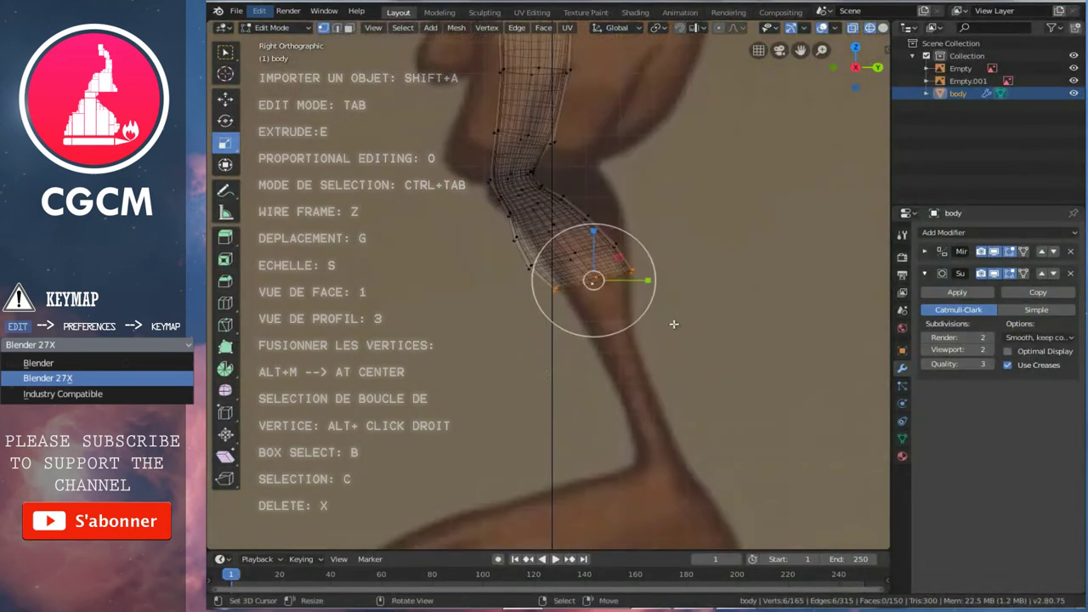
key("w")
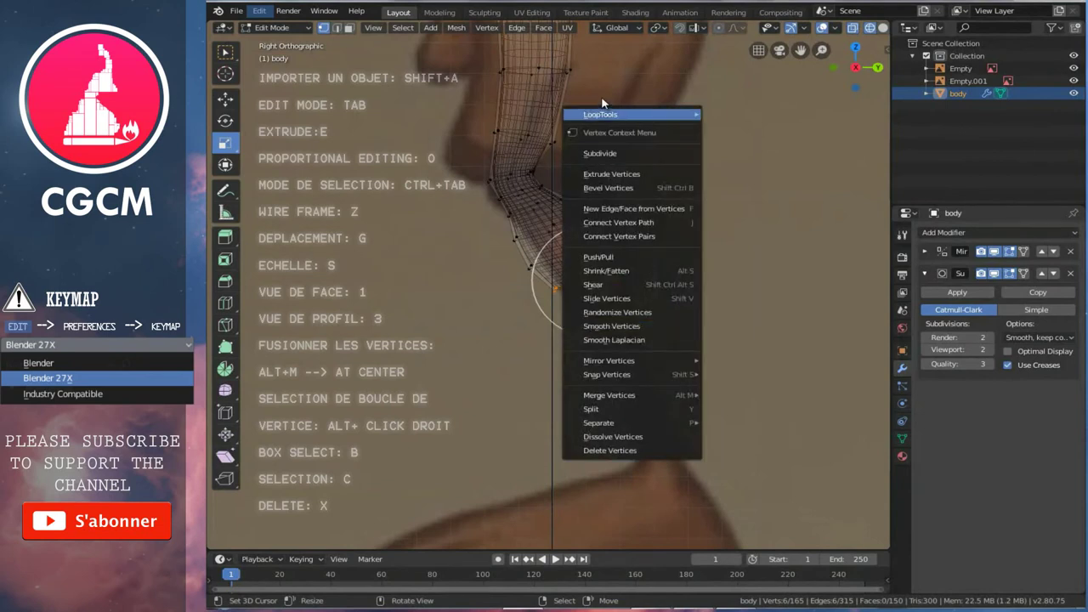
- Make the bottom loop a perfect circle and reposition it
left_click(732, 126)
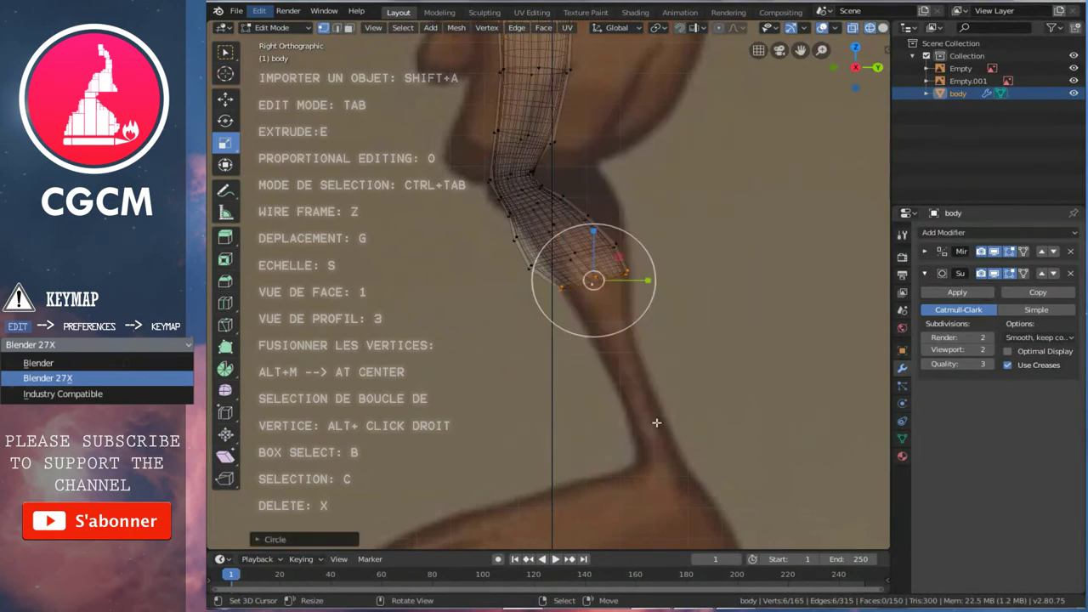
scroll(634, 359, "down", 3, "ctrl")
scroll(612, 353, "up", 2)
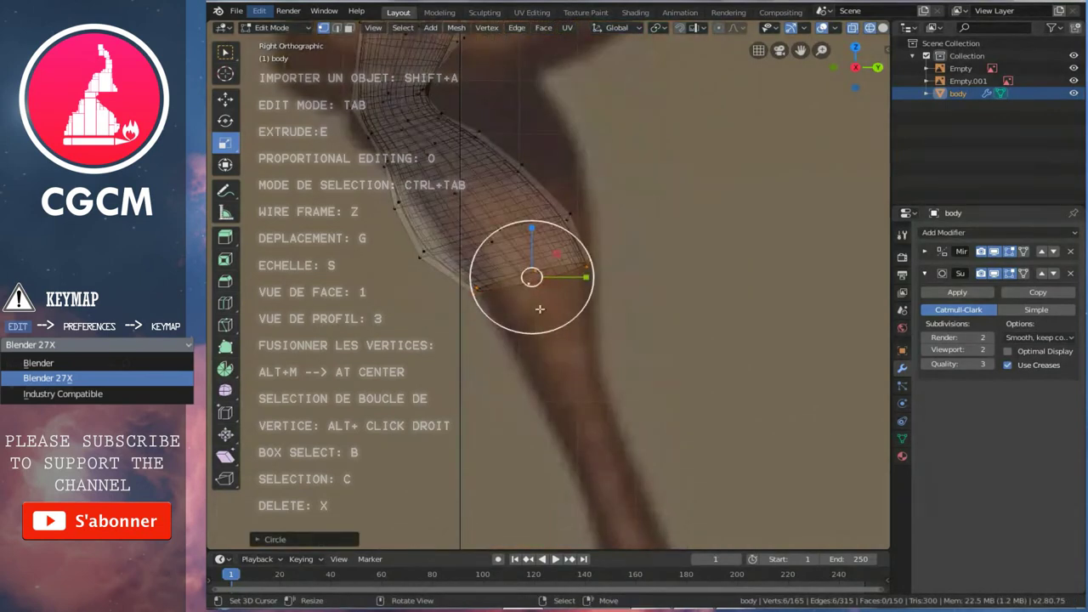
key("g")
left_click(548, 337)
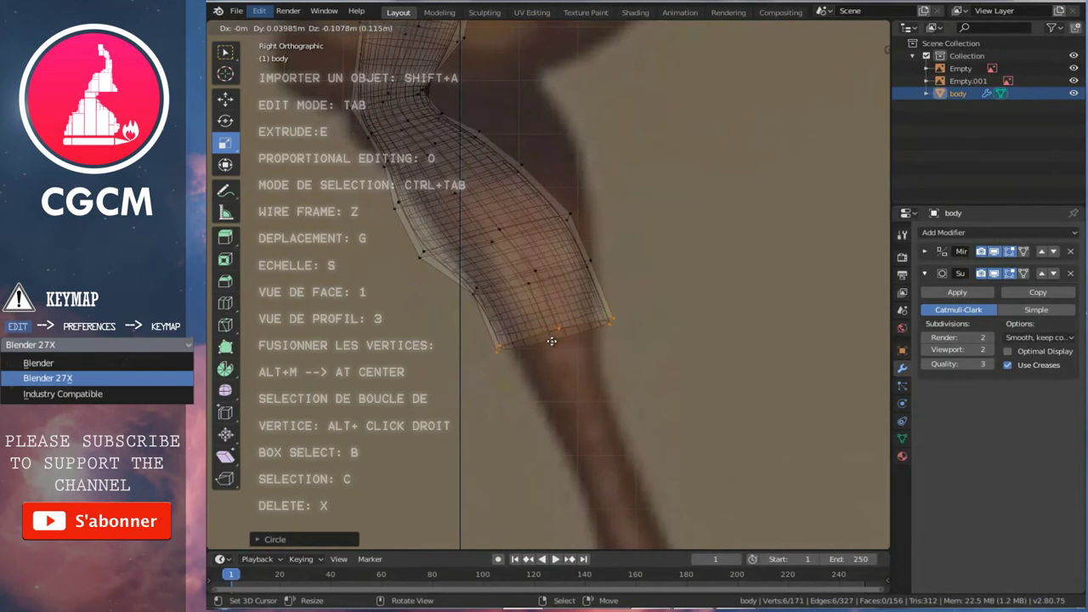
- Extrude a smaller ring from the bottom loop and adjust the loop above it
key("e")
key("s")
left_click(610, 346)
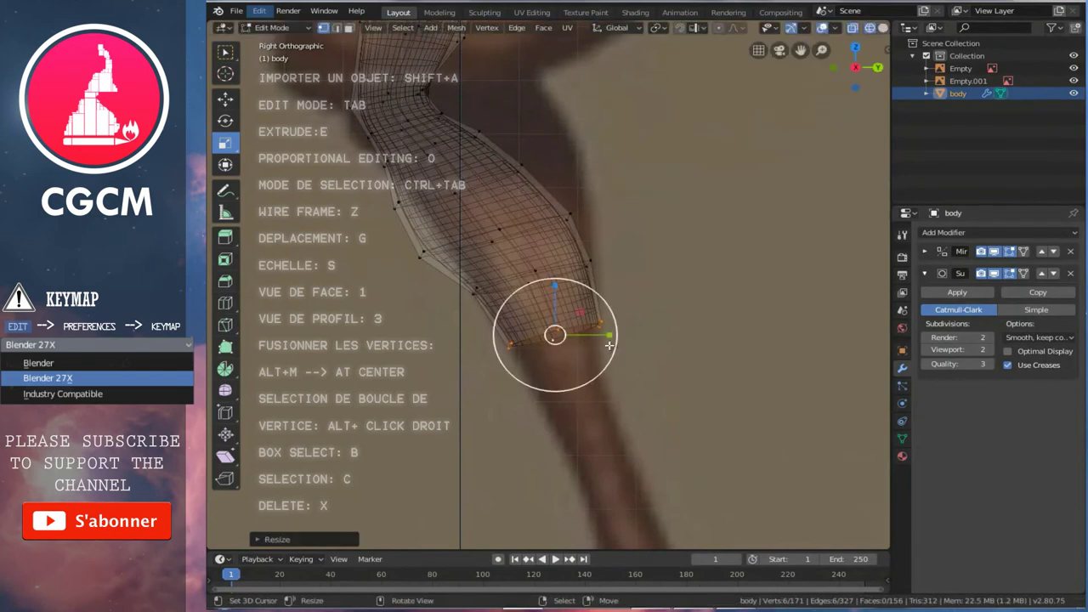
right_click(553, 277, "alt")
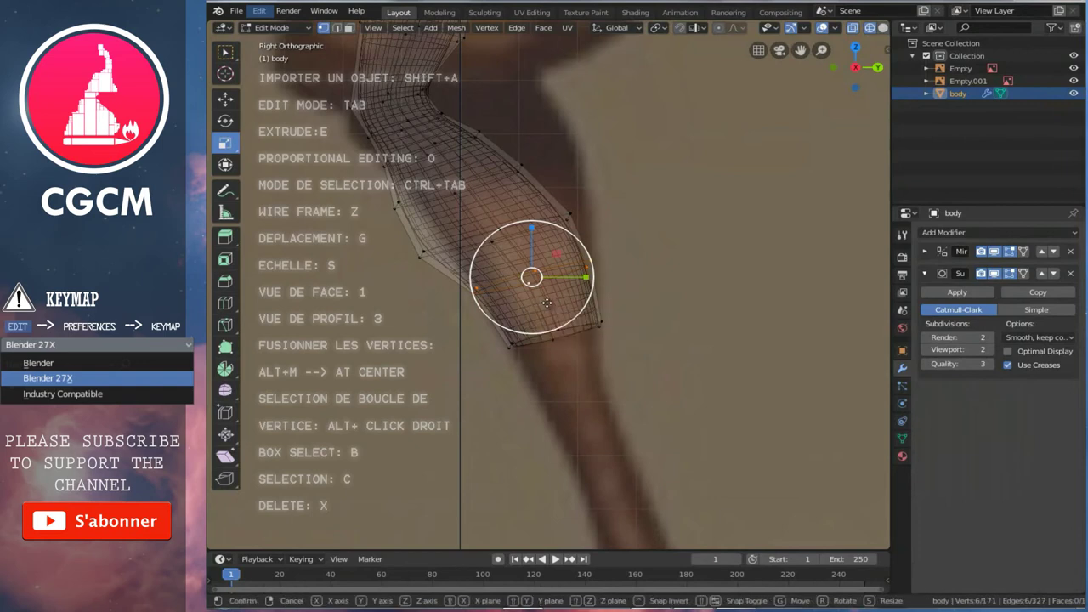
key("g")
left_click(522, 275)
- Extrude another narrower ring lower down the leg and reposition it
right_click(555, 333, "alt")
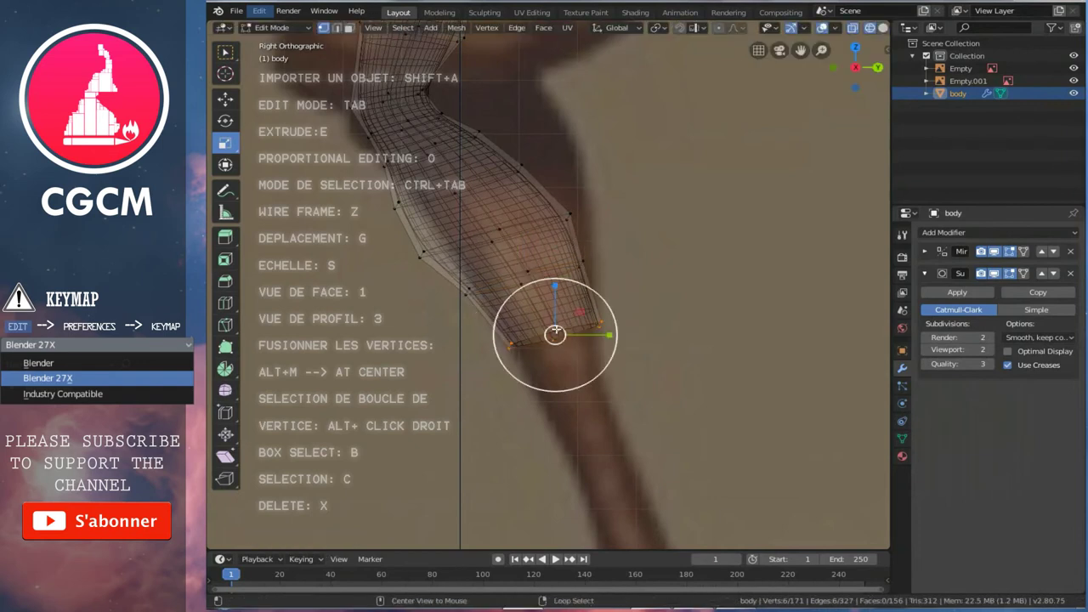
scroll(595, 374, "down", 3, "shift")
key("e")
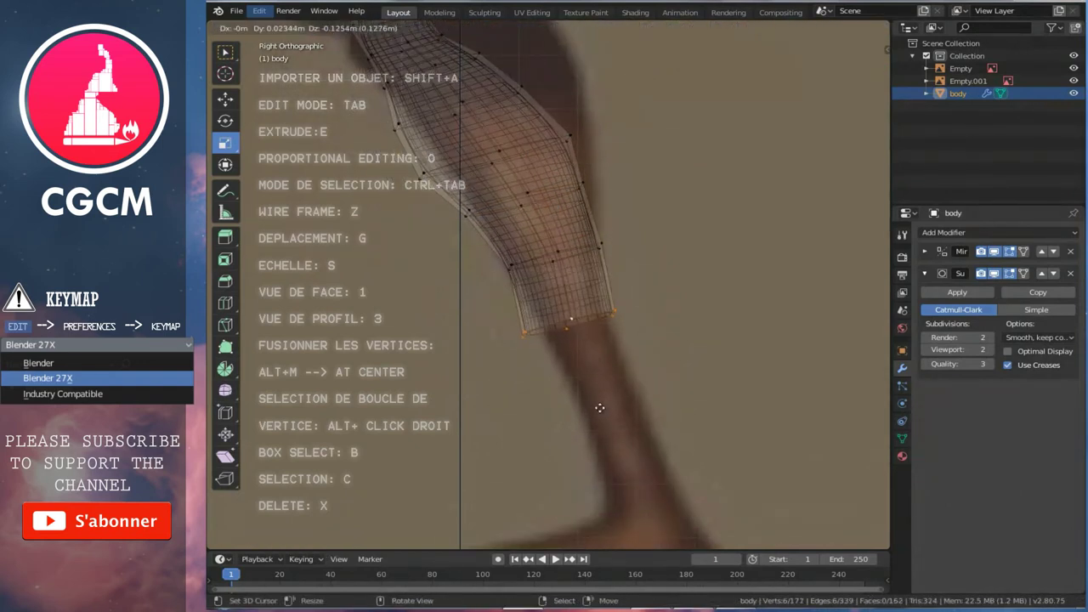
left_click(606, 416)
key("s")
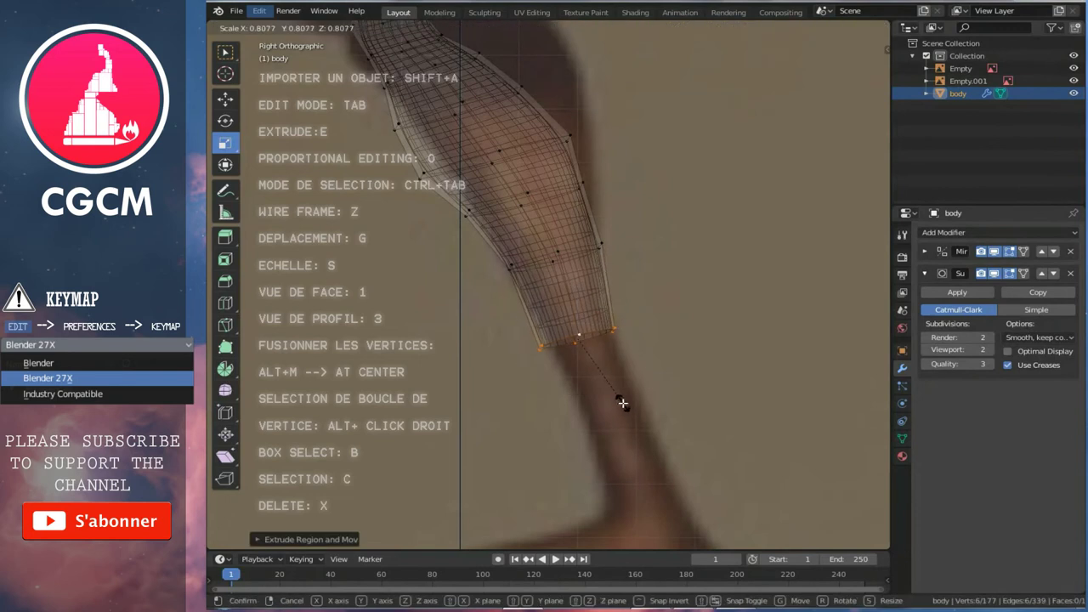
left_click(622, 401)
middle_click_drag(620, 396, 518, 363, "shift")
key("g")
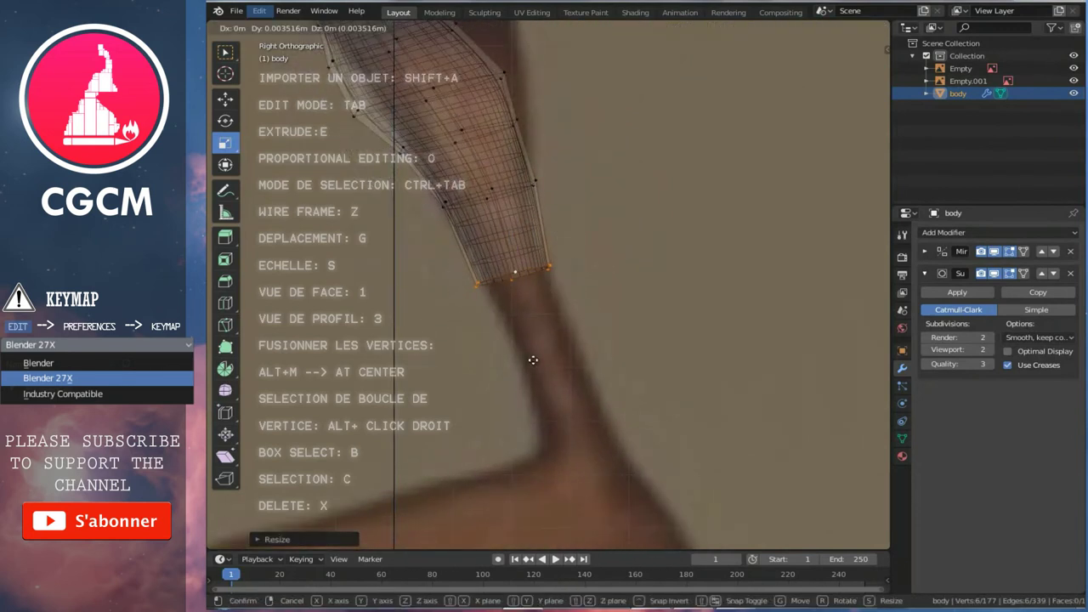
left_click(531, 349)
- Extrude a final tapered ring toward the ankle and move it down to the foot
key("e")
left_click(573, 450)
key("s")
left_click(620, 456)
middle_click_drag(620, 456, 549, 382, "shift")
key("g")
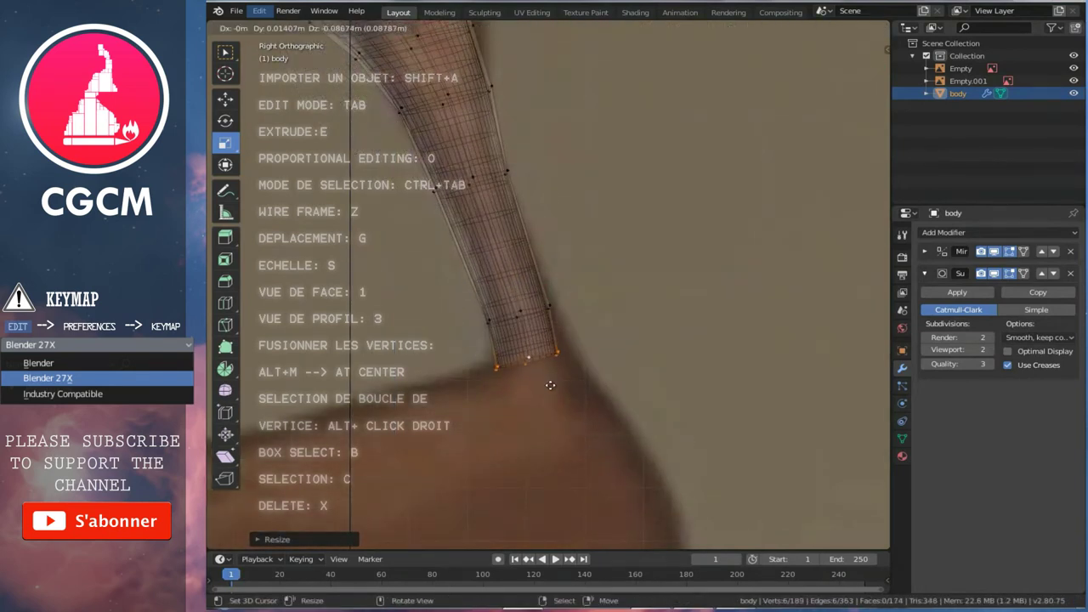
left_click(550, 383)
- Isolate the body in local view, inspect the legs in Object Mode, then restore the full scene
key("1")
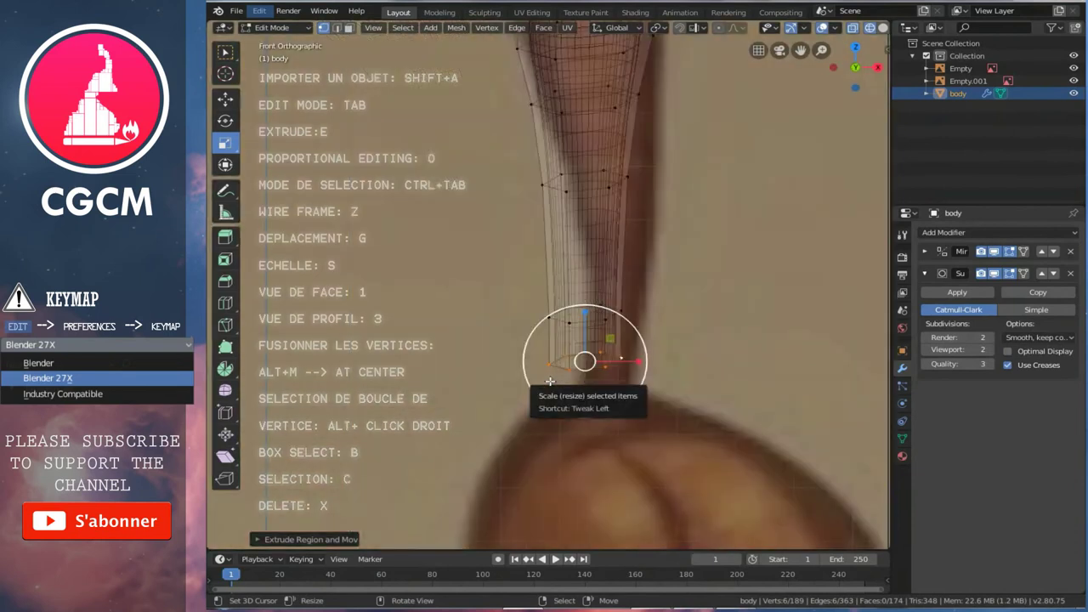
scroll(561, 365, "down", 3)
scroll(578, 331, "down", 3)
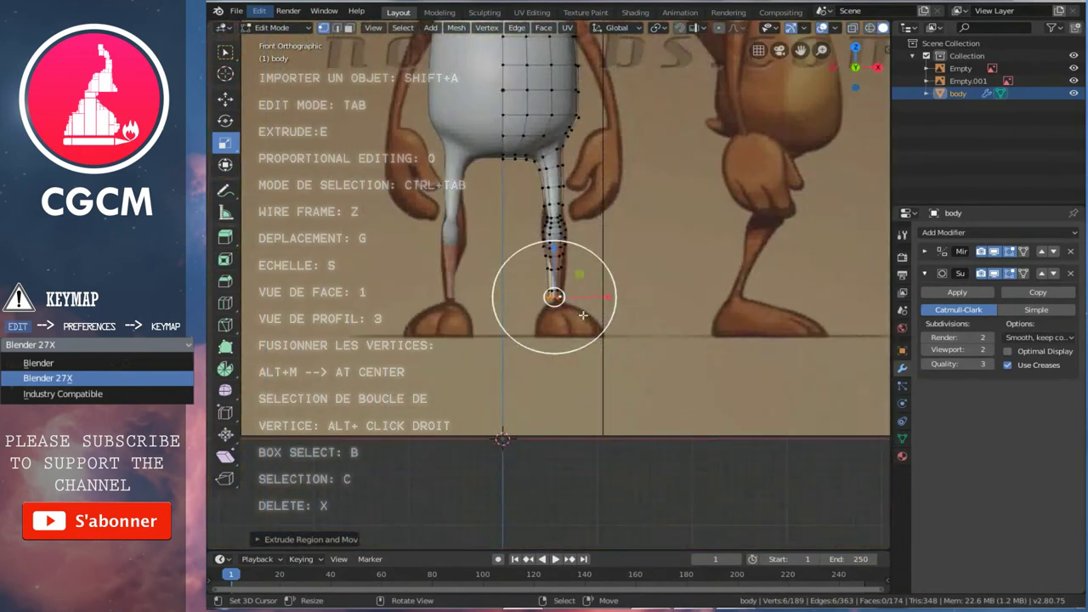
key("KP_Divide")
key("Tab")
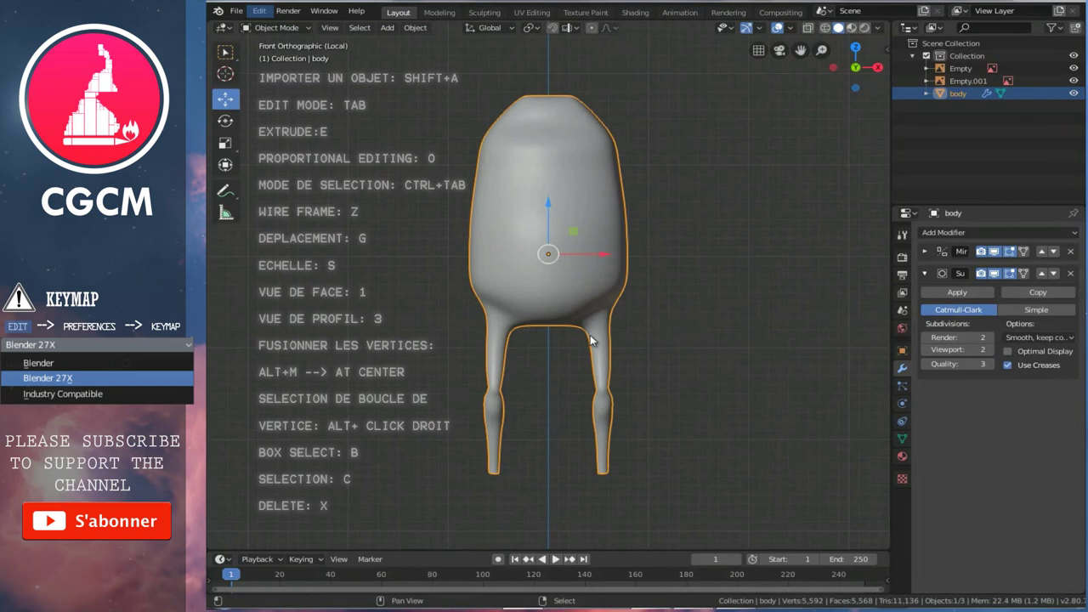
scroll(590, 335, "up", 1)
key("a")
mouse_move(672, 337)
middle_mouse_down()
mouse_move(503, 337)
mouse_move(552, 285)
mouse_move(704, 275)
mouse_move(655, 309)
mouse_move(676, 299)
middle_mouse_up()
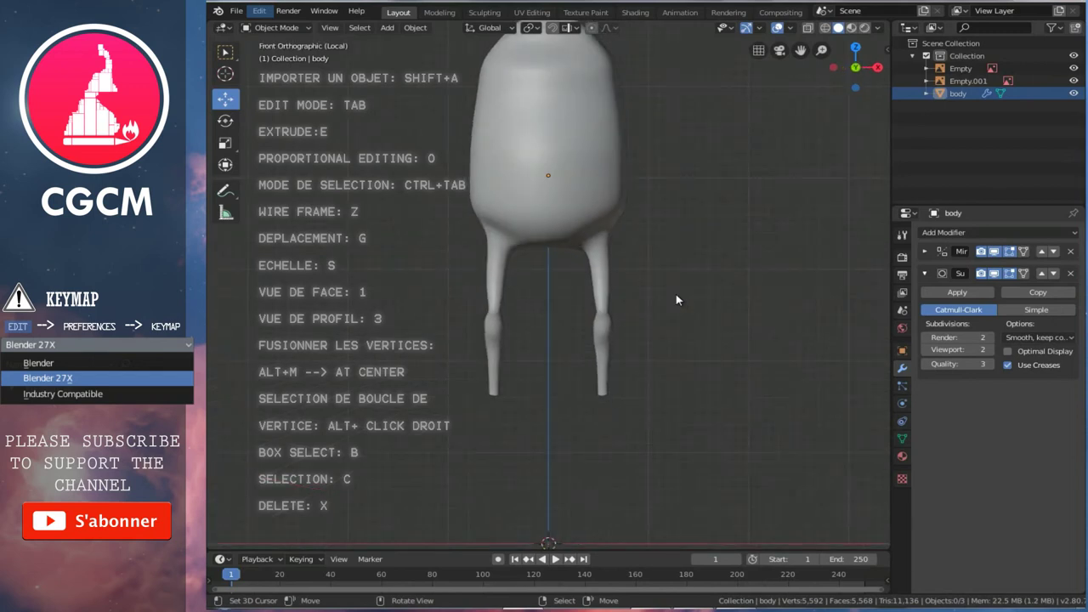
key("KP_Divide")
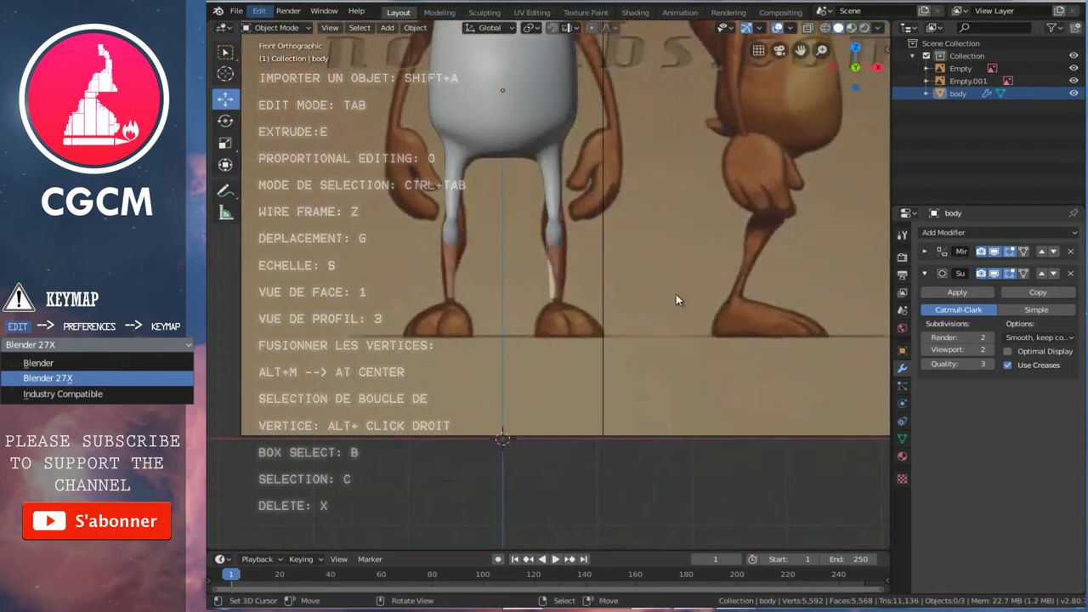
scroll(571, 242, "up", 2)
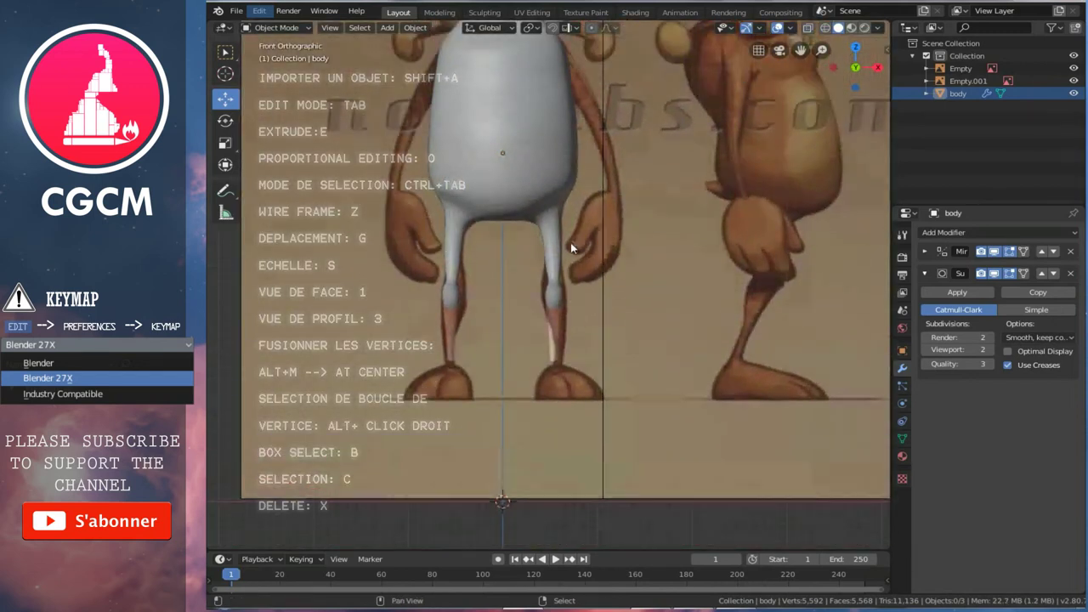
scroll(568, 286, "up", 2)
- Select the knee ring in Edit Mode and widen it with soft falloff
left_click(571, 285)
key("Tab")
scroll(559, 449, "up", 1)
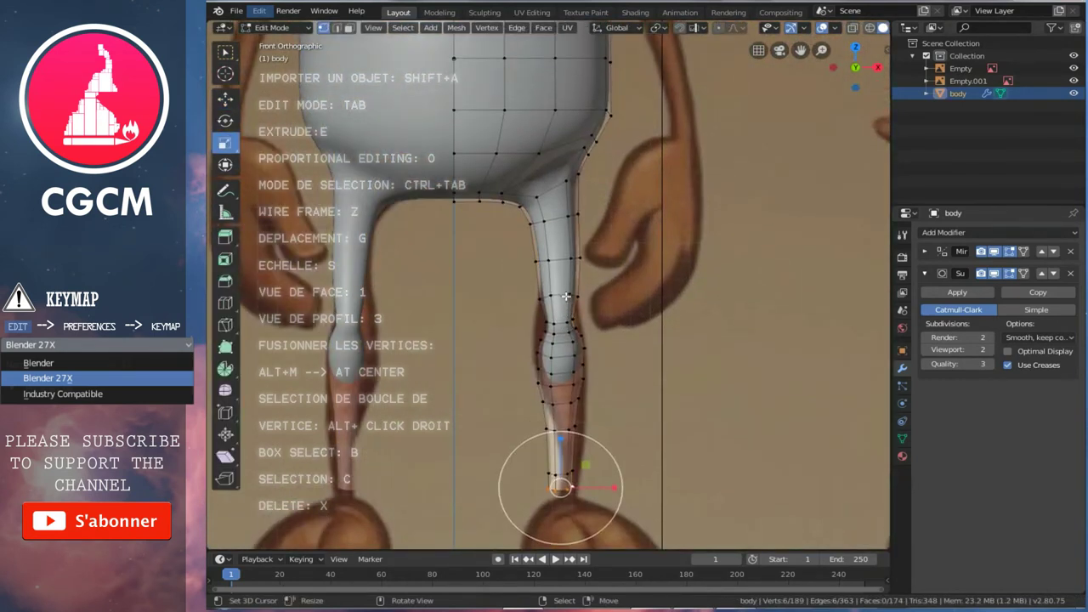
scroll(547, 462, "up", 3)
scroll(512, 291, "up", 2)
scroll(513, 291, "up", 1)
scroll(527, 297, "up", 1)
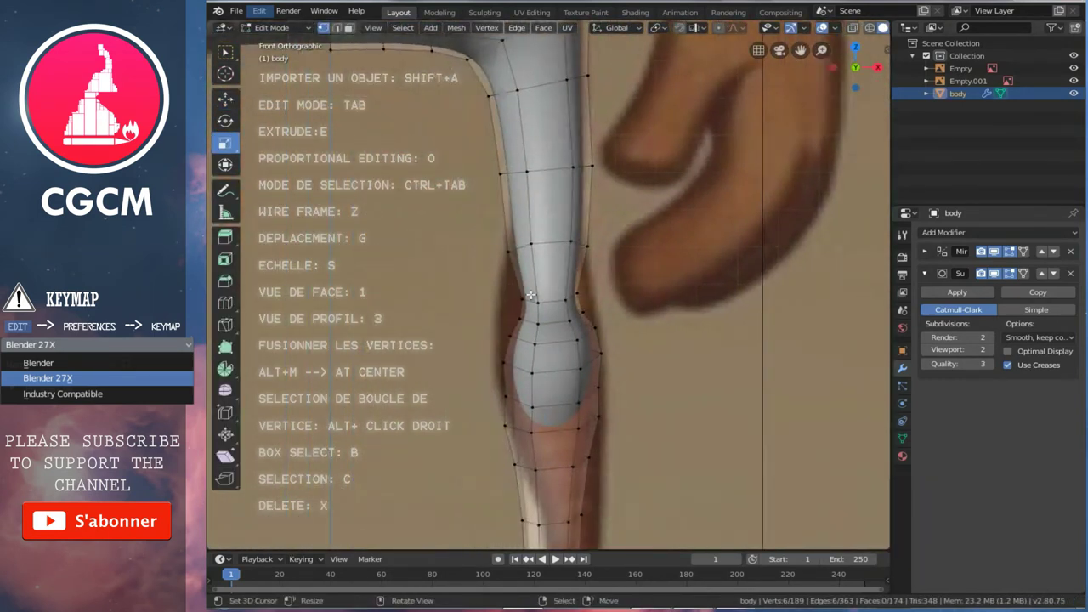
scroll(539, 305, "up", 1)
left_click(544, 308, "alt")
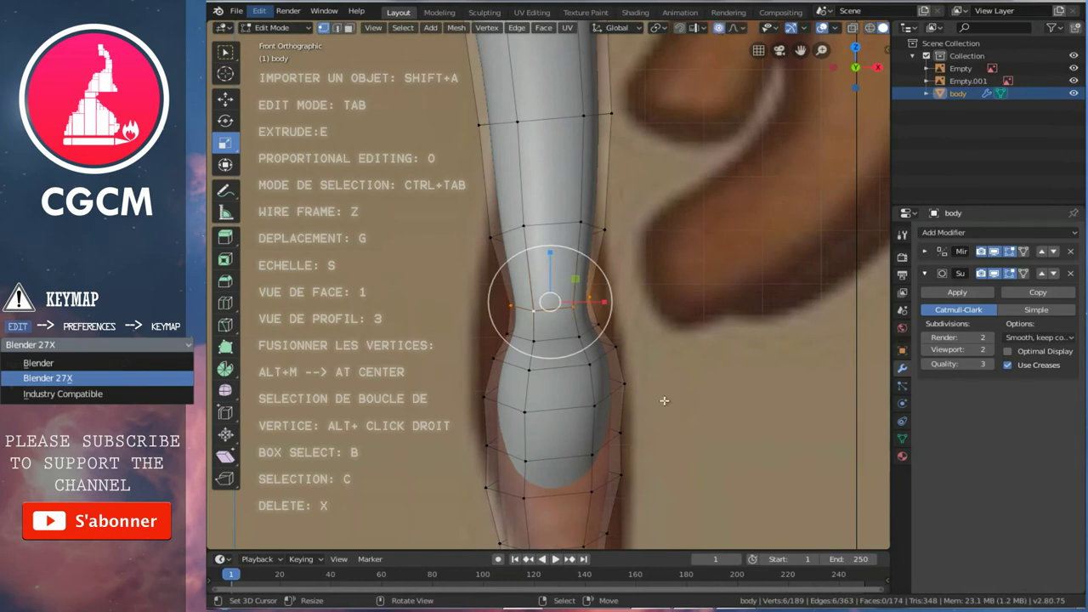
key("s")
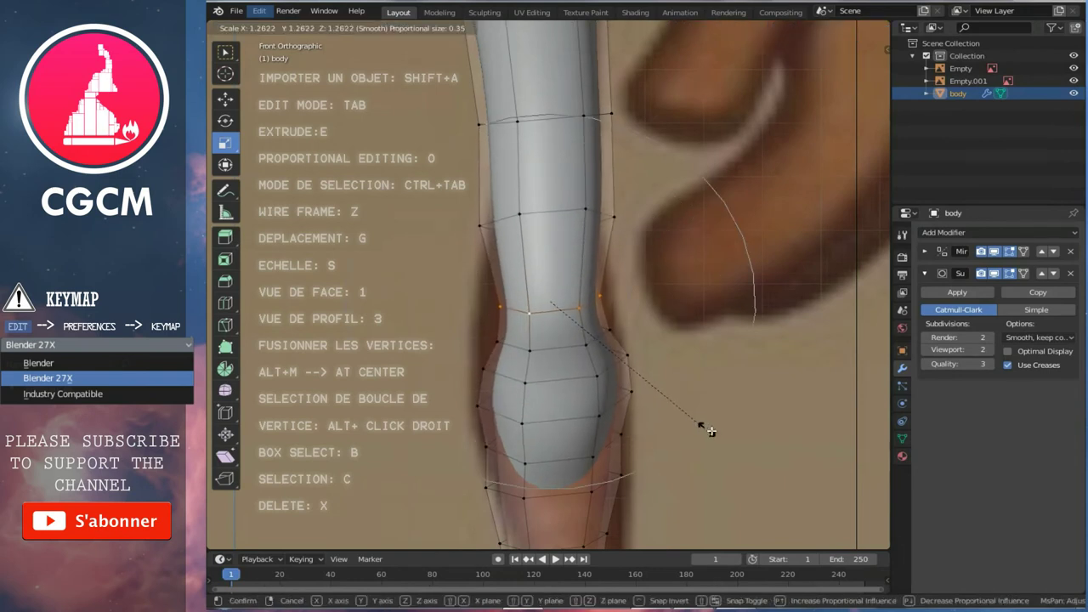
scroll(711, 430, "down", 2)
scroll(712, 430, "down", 2)
scroll(714, 432, "down", 3)
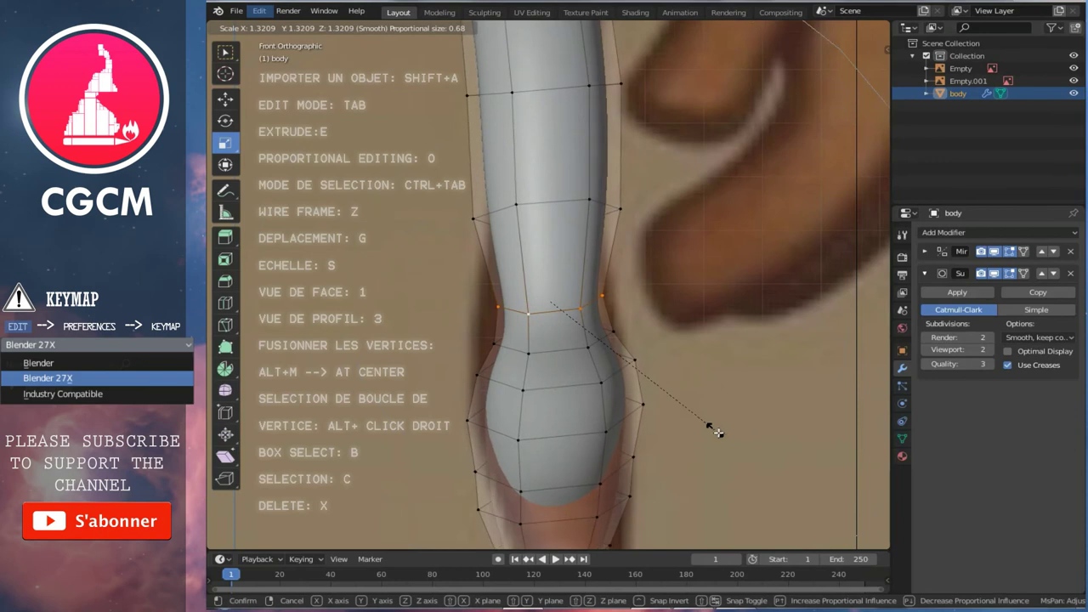
left_click(720, 437)
scroll(691, 426, "down", 3)
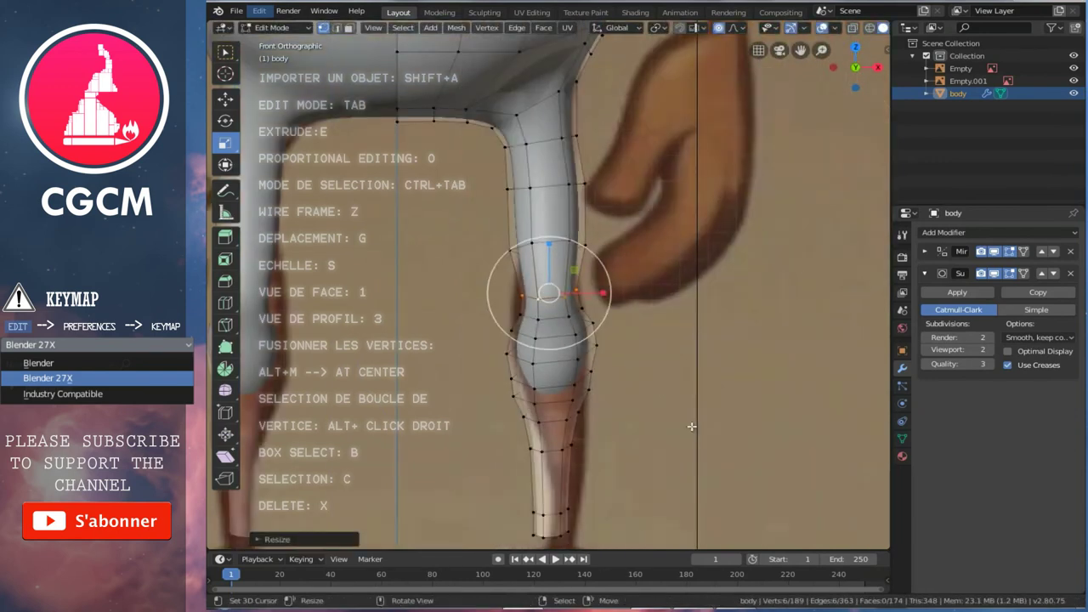
- Preview the smoothed leg and widen the knee ring a bit more
key("Tab")
scroll(619, 363, "up", 1)
scroll(596, 348, "down", 2)
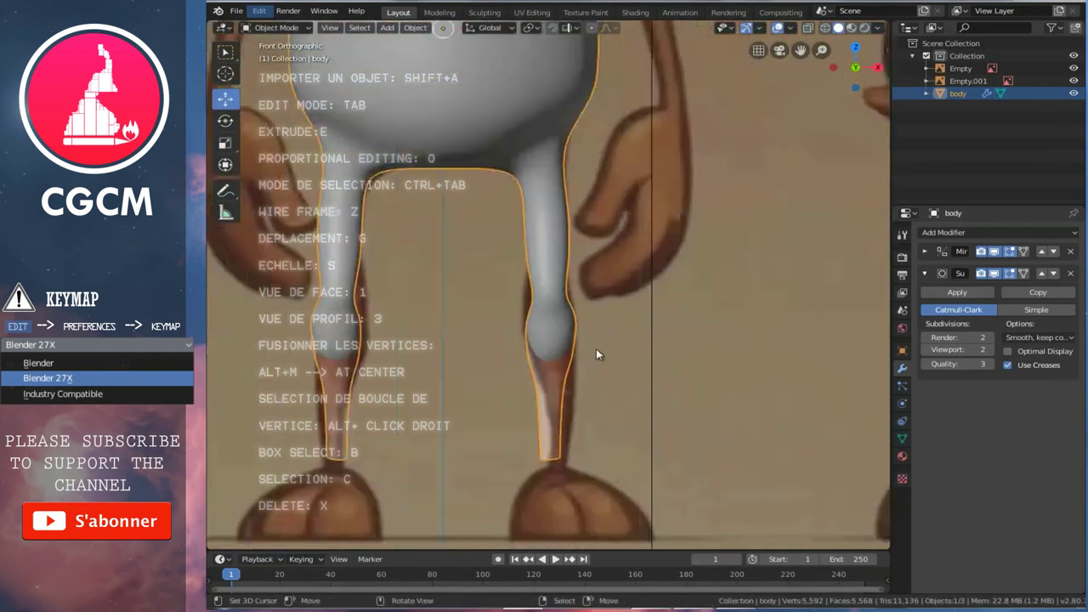
scroll(600, 347, "down", 2)
scroll(601, 355, "up", 5)
key("Tab")
scroll(587, 319, "up", 2)
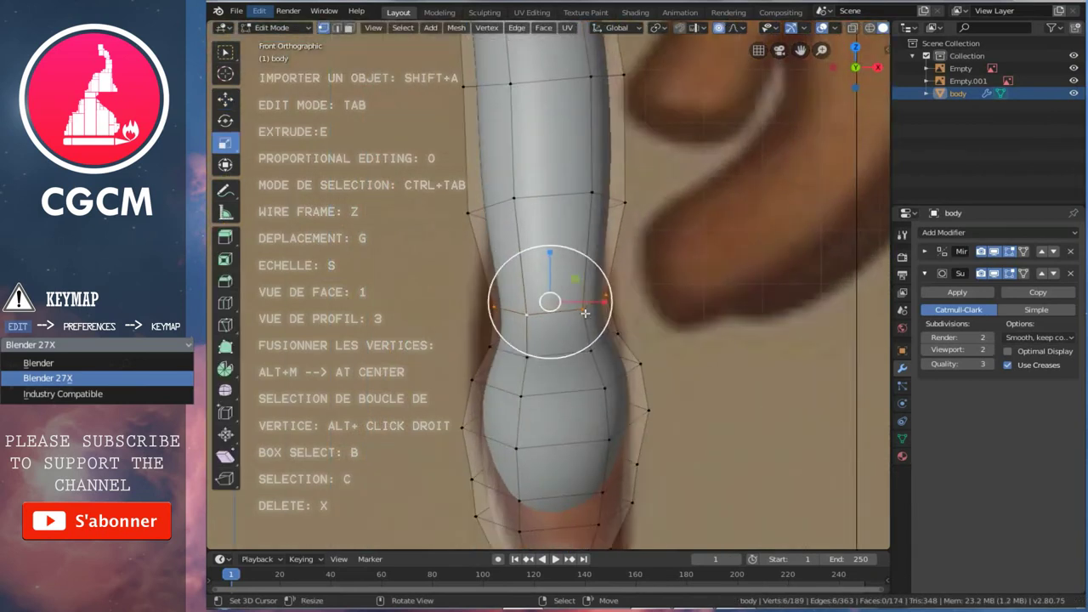
key("s")
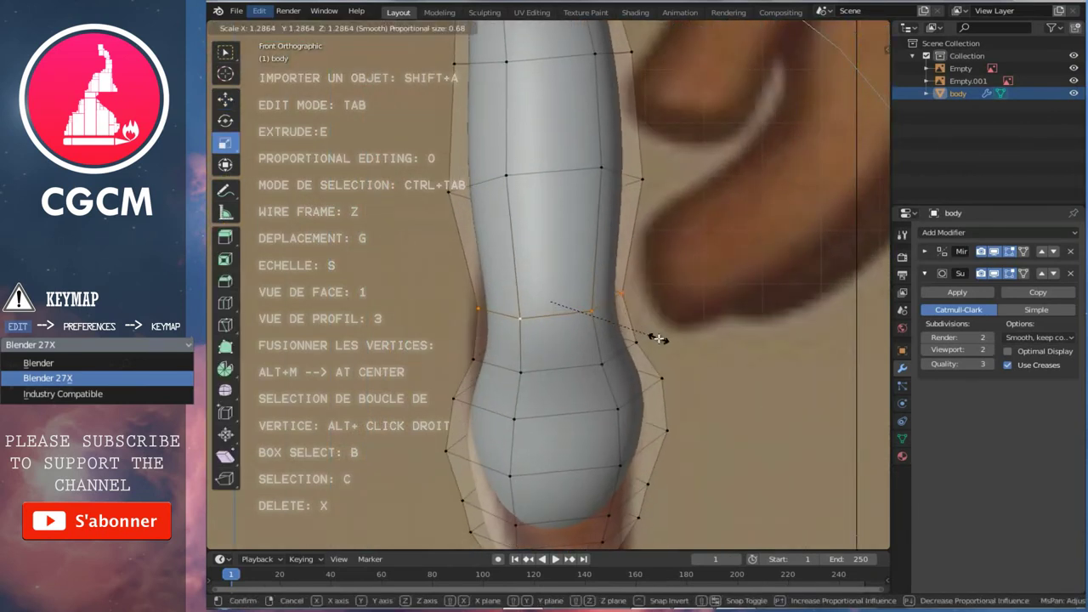
left_click(659, 339)
scroll(646, 331, "down", 5)
key("Tab")
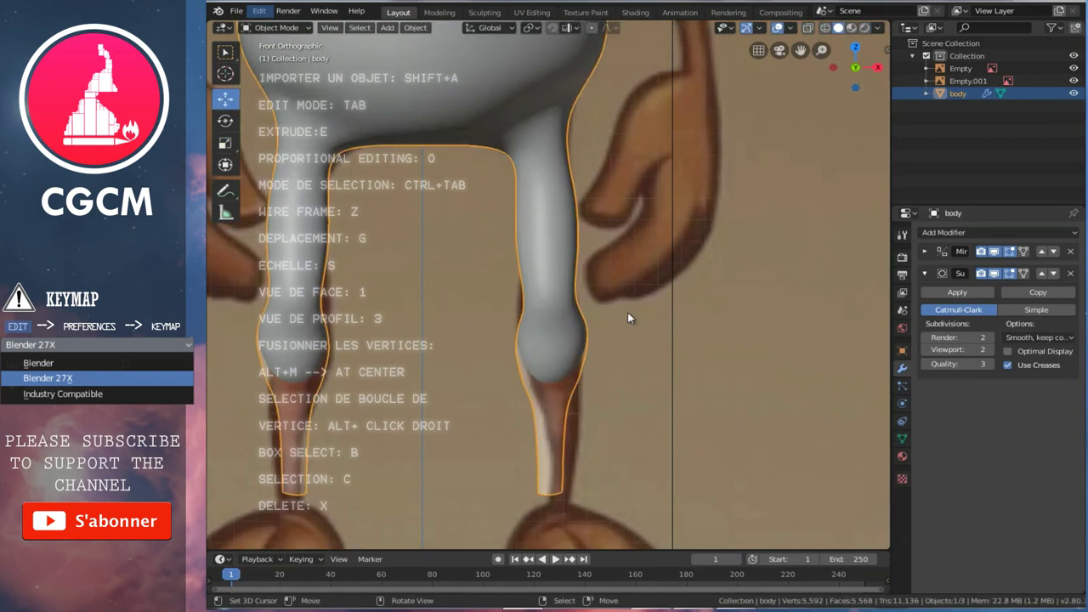
scroll(628, 313, "down", 3)
scroll(628, 312, "up", 3)
- Slim the thigh ring above the knee in wireframe, then view the result in Object Mode
key("Tab")
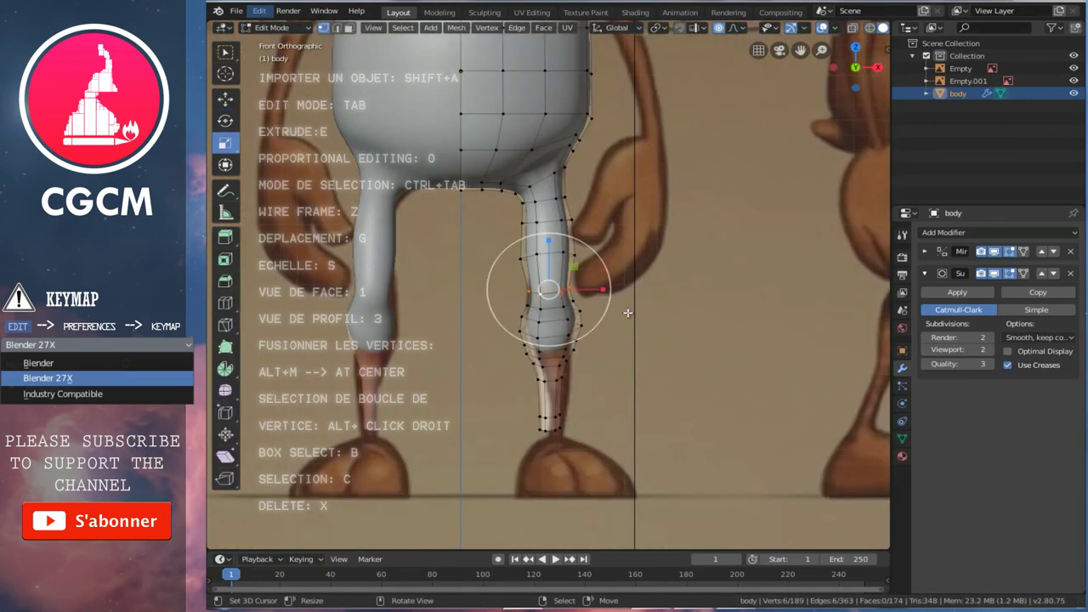
key("z")
scroll(588, 282, "up", 1)
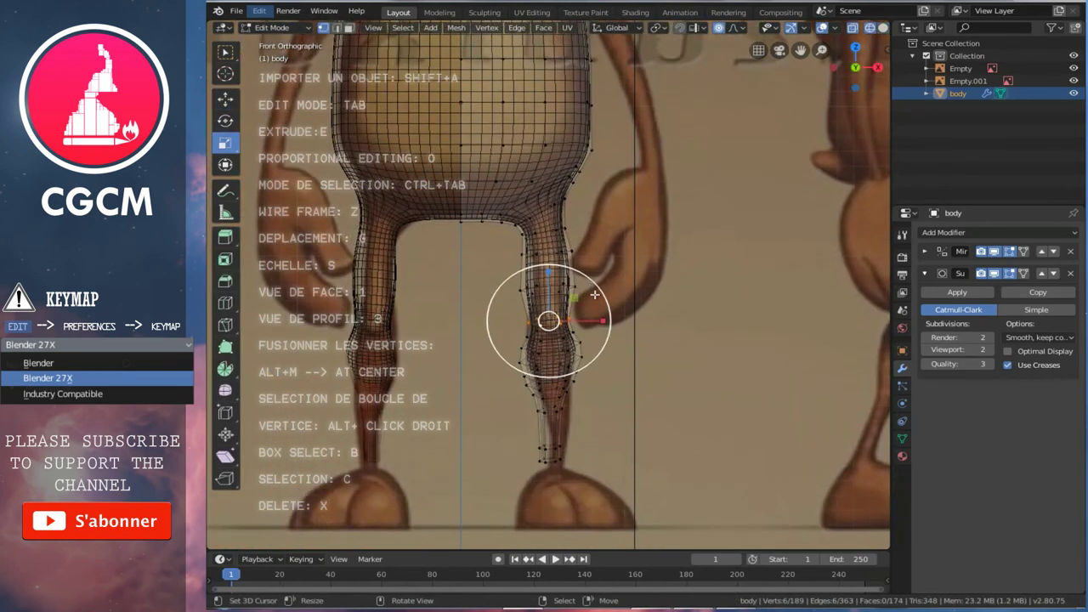
scroll(582, 306, "up", 1)
scroll(575, 340, "up", 2)
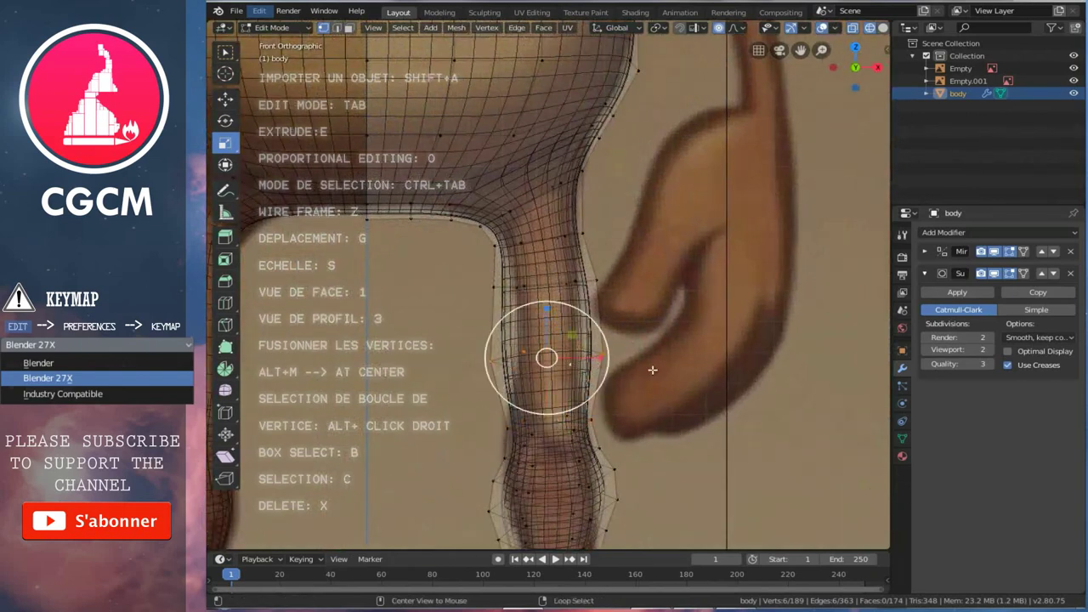
key("s")
scroll(667, 367, "down", 5)
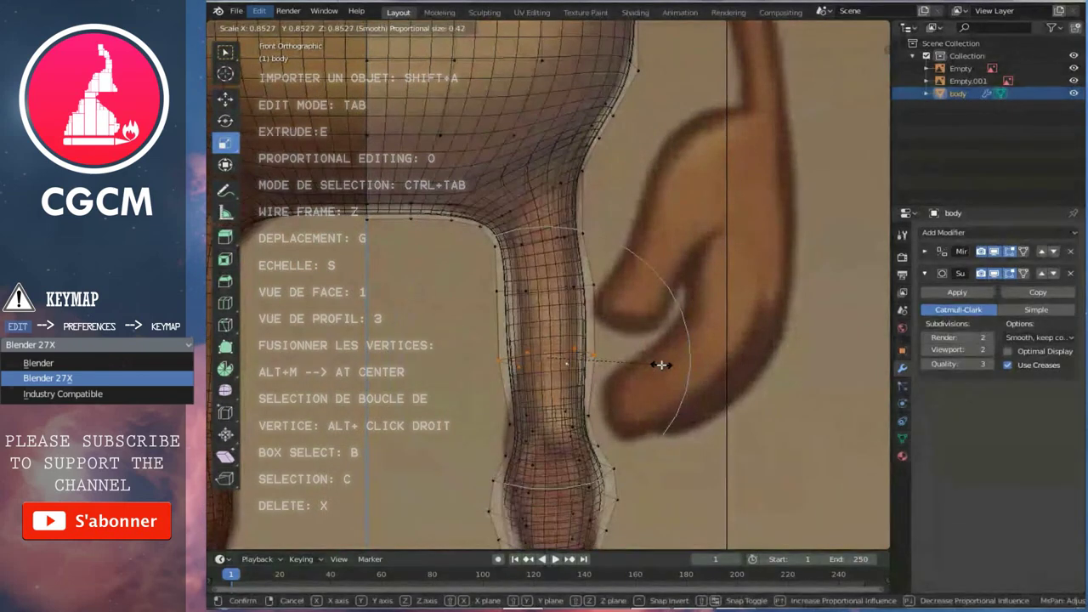
scroll(656, 363, "up", 1)
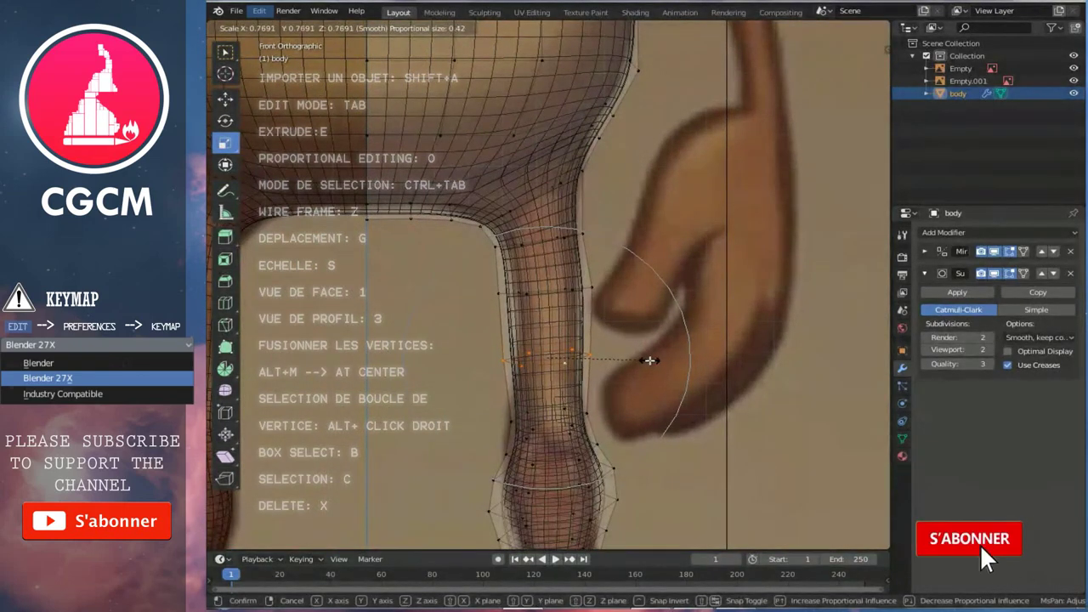
left_click(651, 361)
key("z")
scroll(644, 348, "down", 2)
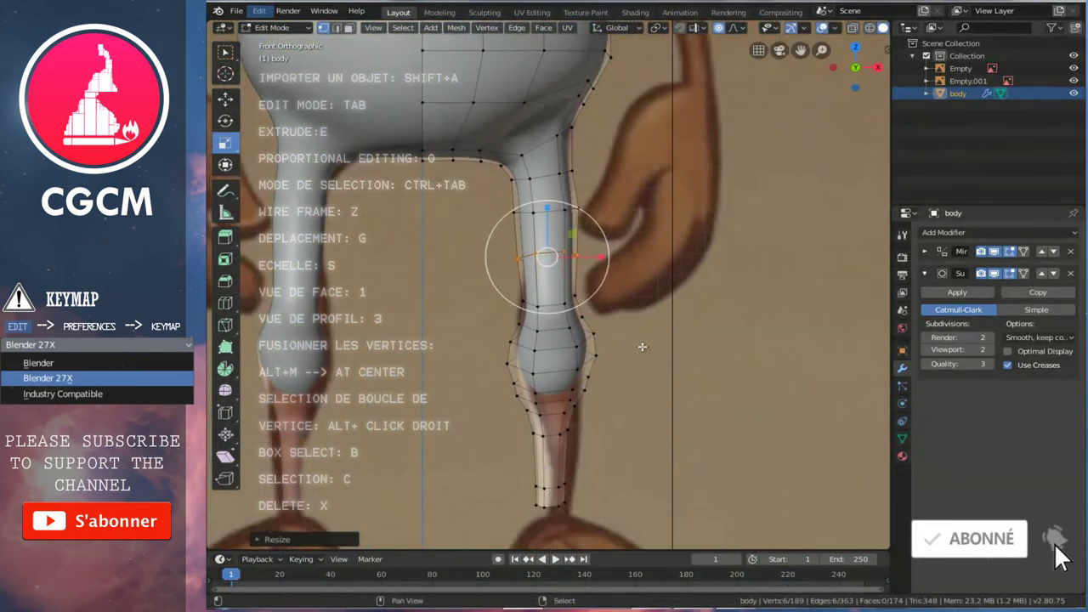
key("Tab")
scroll(641, 351, "down", 4)
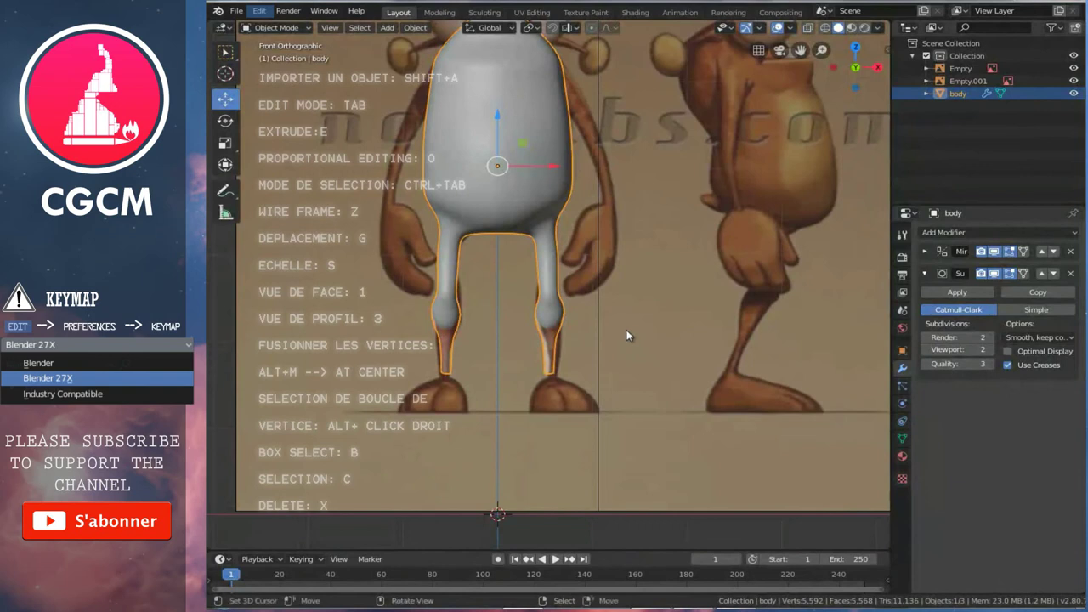
- In right side view, proportionally move a leg edge loop to follow the side reference
key("KP_3")
scroll(641, 326, "up", 2)
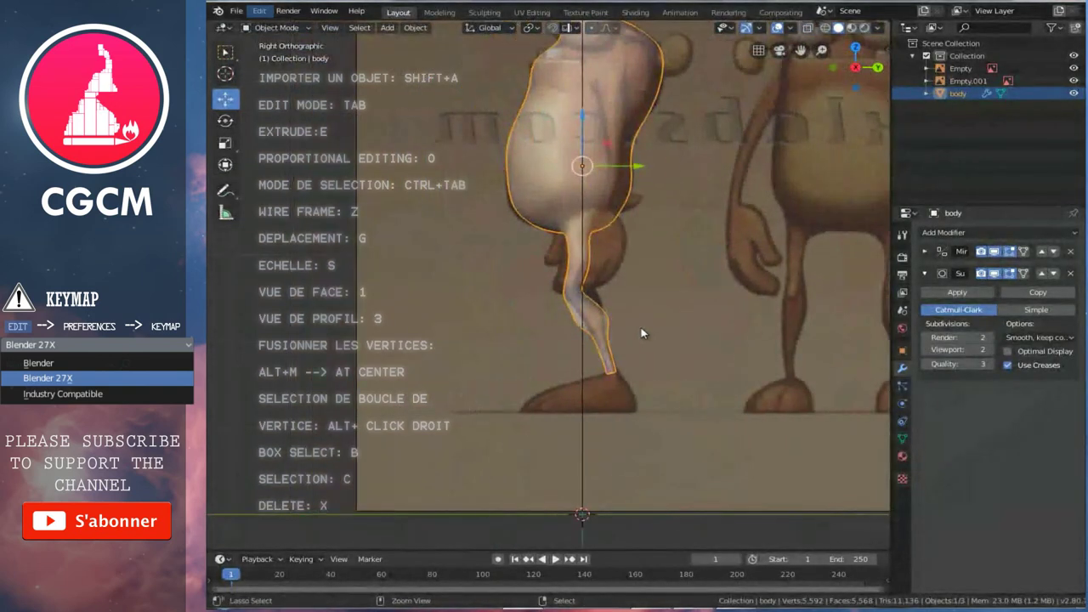
scroll(644, 325, "up", 2)
scroll(647, 324, "up", 2)
scroll(649, 326, "up", 2)
scroll(627, 338, "up", 2)
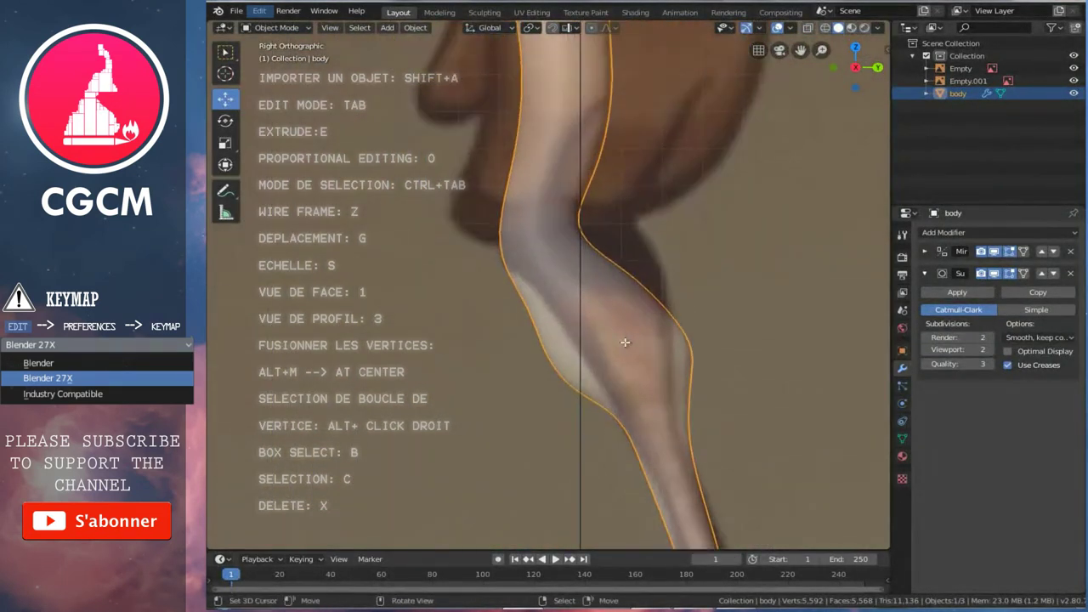
key("Tab")
key("g")
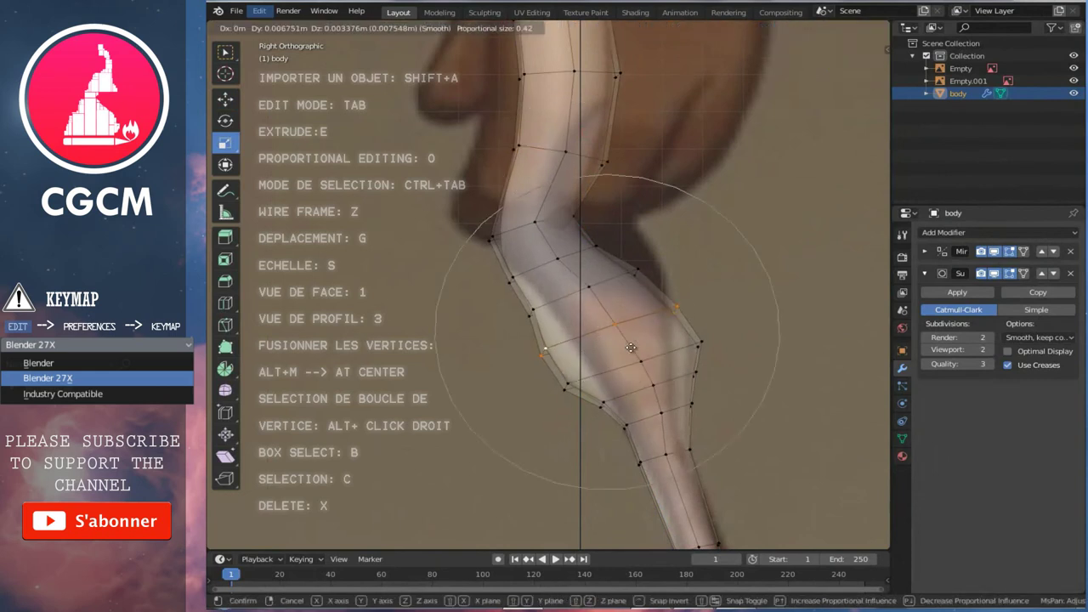
right_click(644, 342)
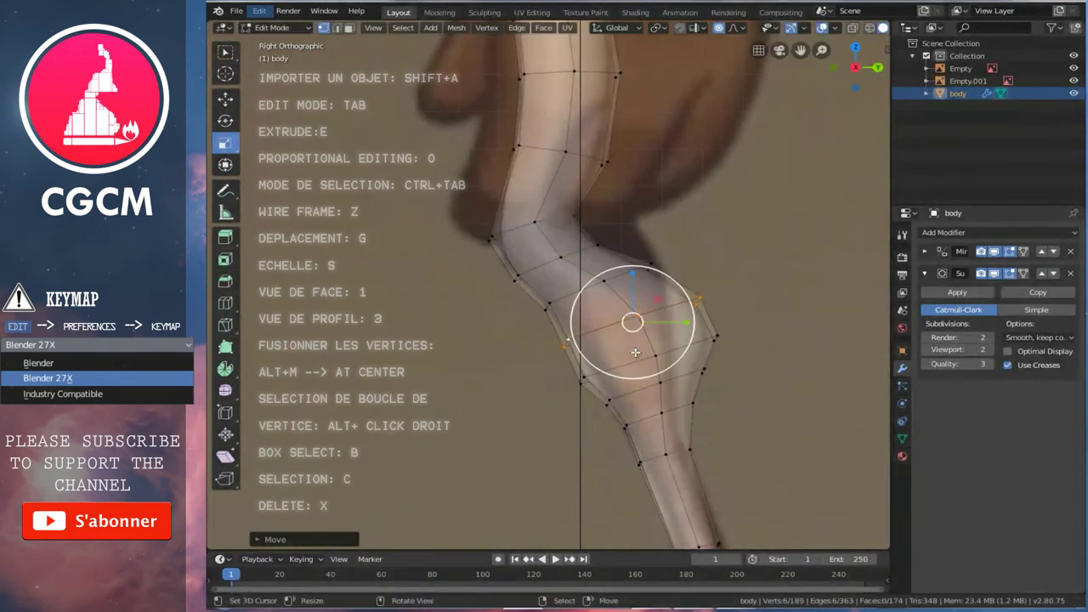
key("g")
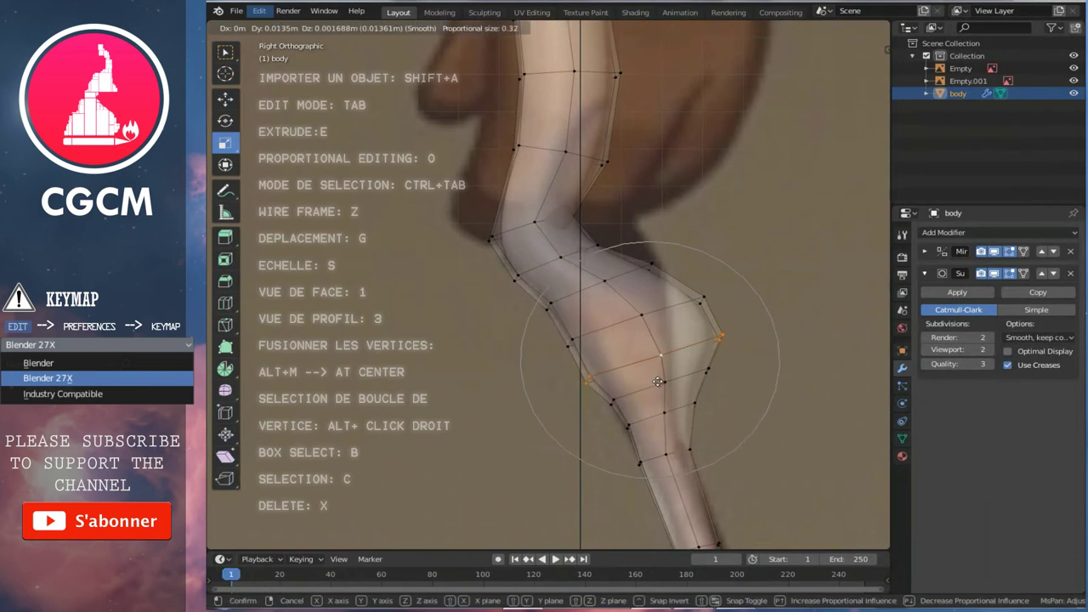
left_click(657, 380)
- Proportionally scale that leg loop narrower twice, then shift it again
key("s")
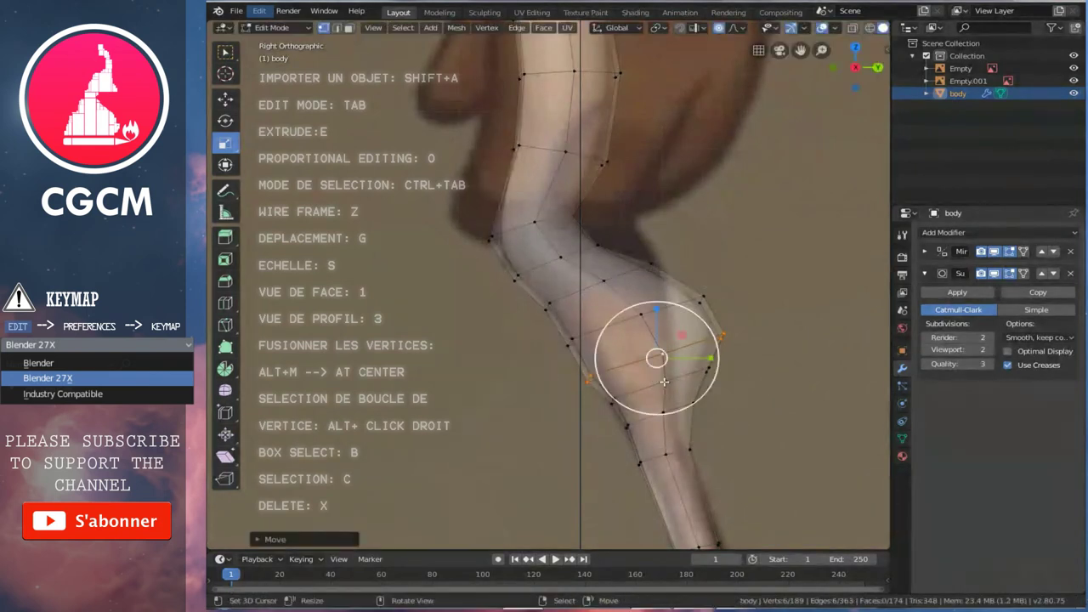
left_click(724, 367)
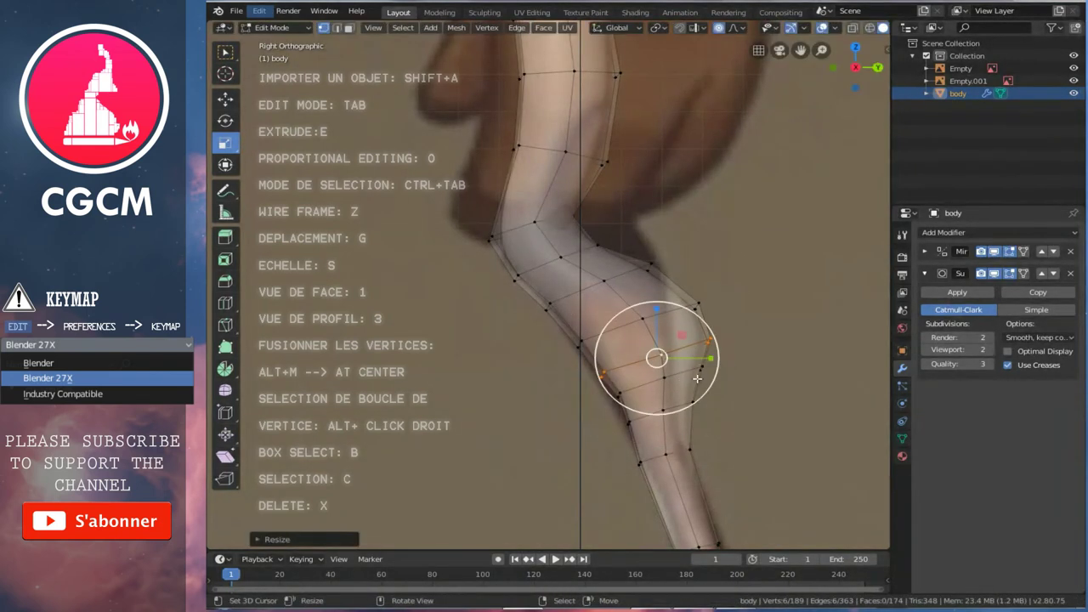
key("s")
left_click(728, 379)
key("g")
scroll(714, 380, "up", 4)
left_click(711, 380)
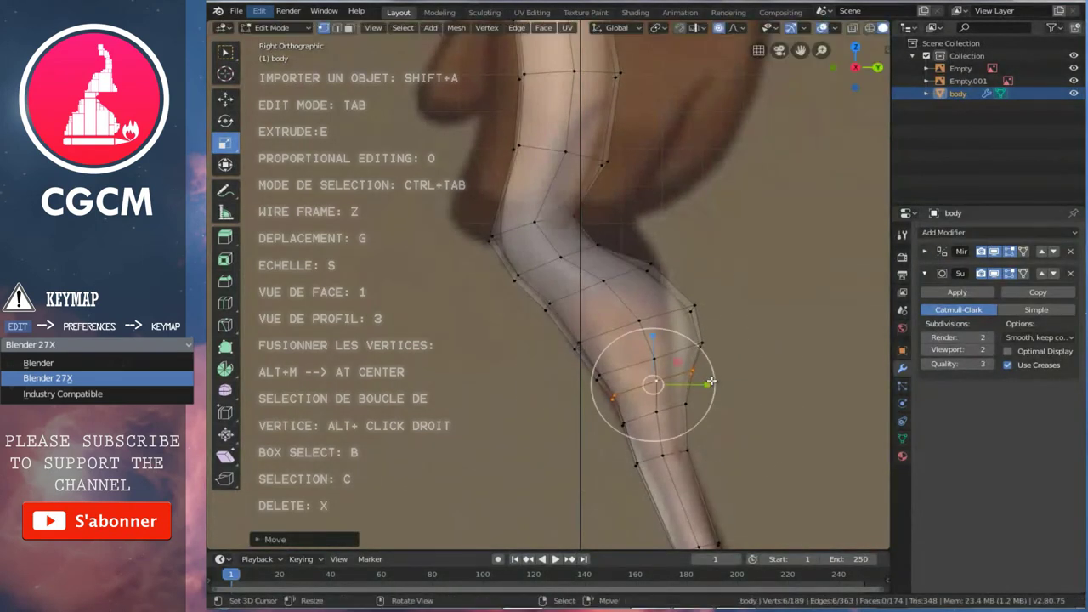
middle_click(592, 374, "alt")
- Move the lower leg and shin loops proportionally so the profile tapers toward the ankle
left_click(625, 364, "alt")
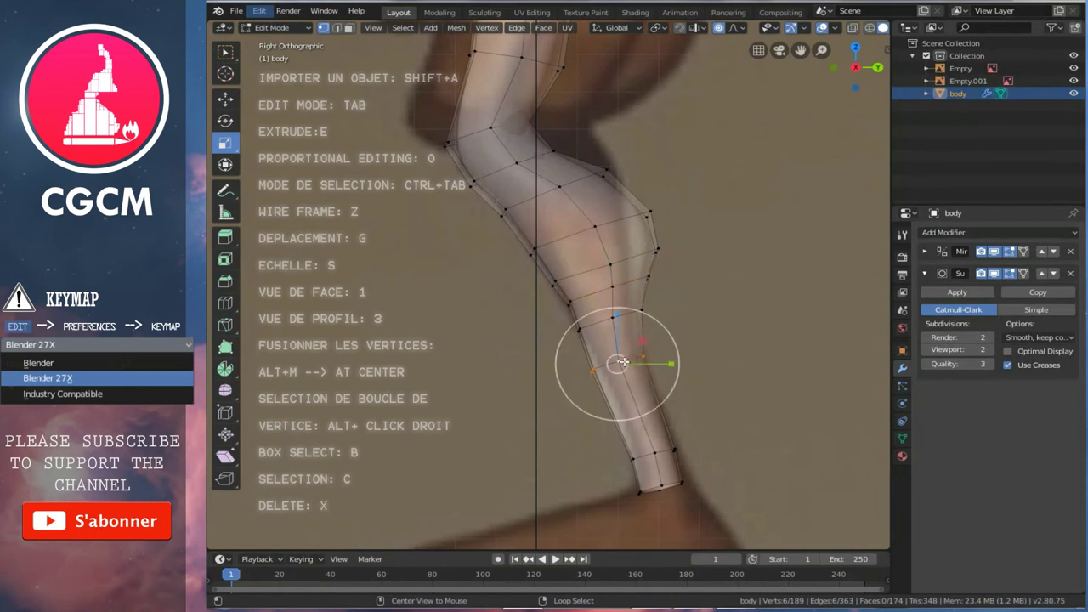
key("g")
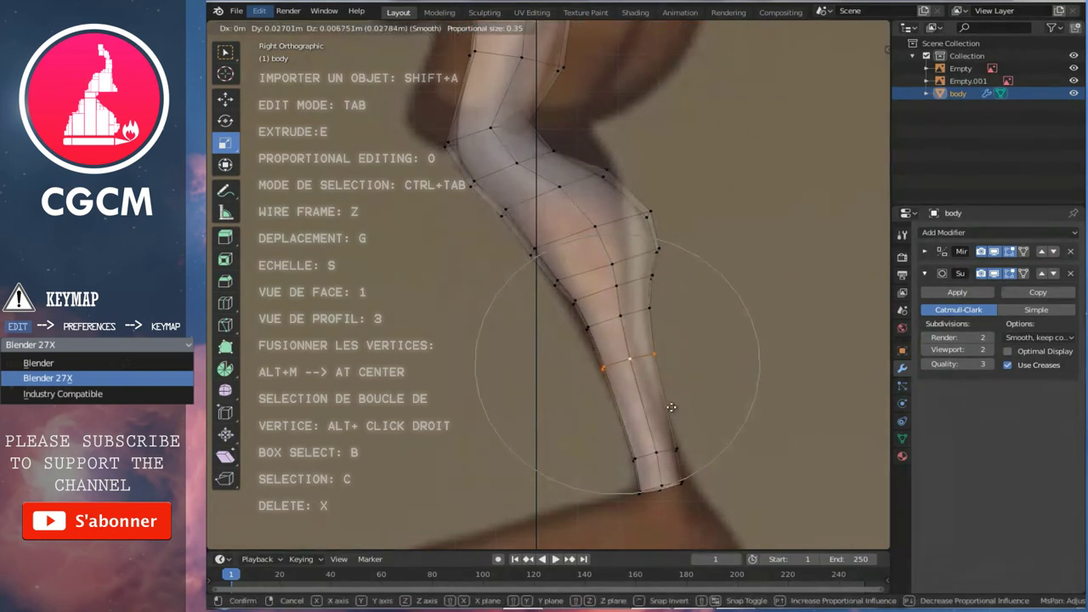
left_click(670, 407)
middle_click_drag(656, 470, 635, 378, "shift")
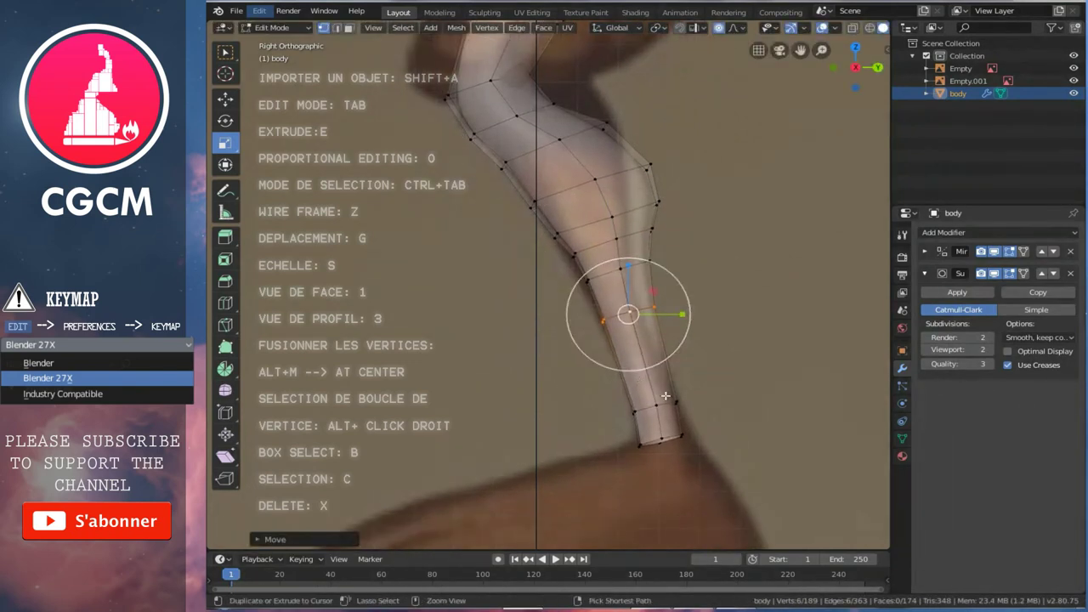
left_click(649, 358, "alt")
key("g")
scroll(699, 395, "down", 10)
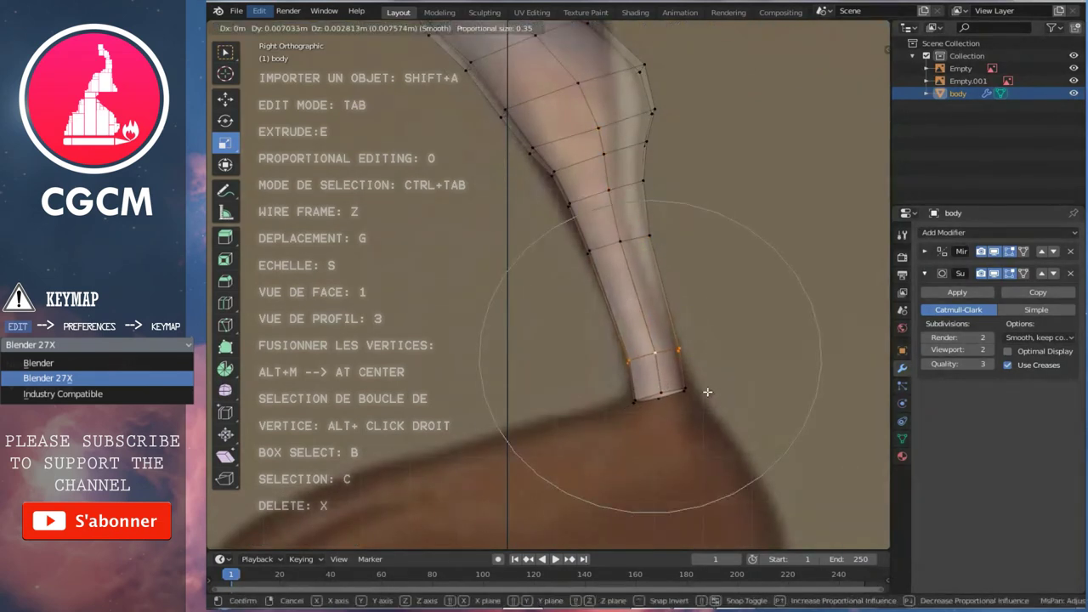
scroll(680, 378, "up", 10)
scroll(684, 416, "down", 9)
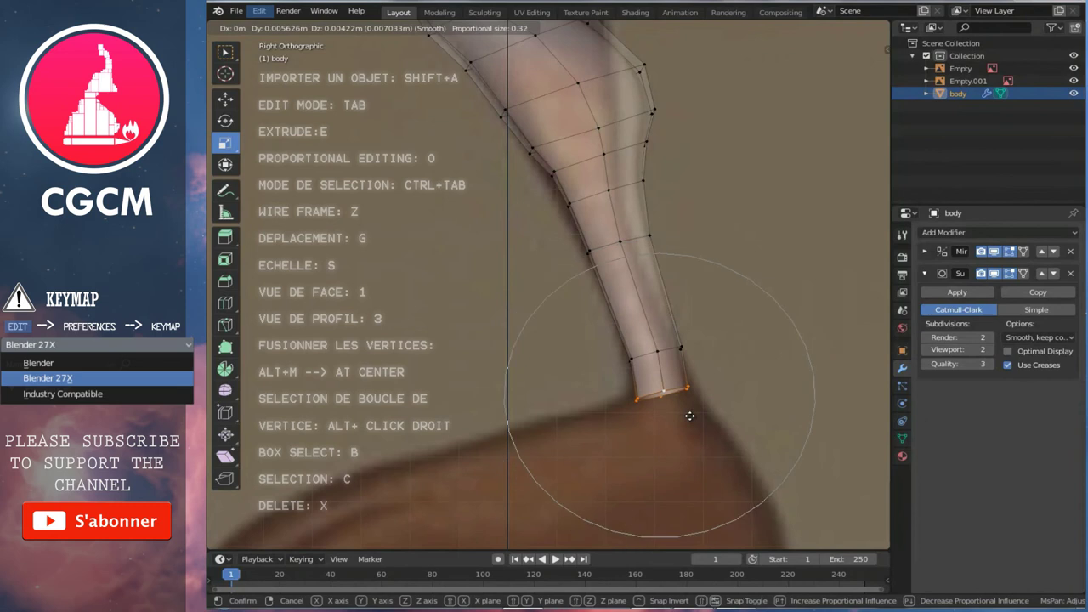
left_click(690, 416)
left_click(664, 350, "alt")
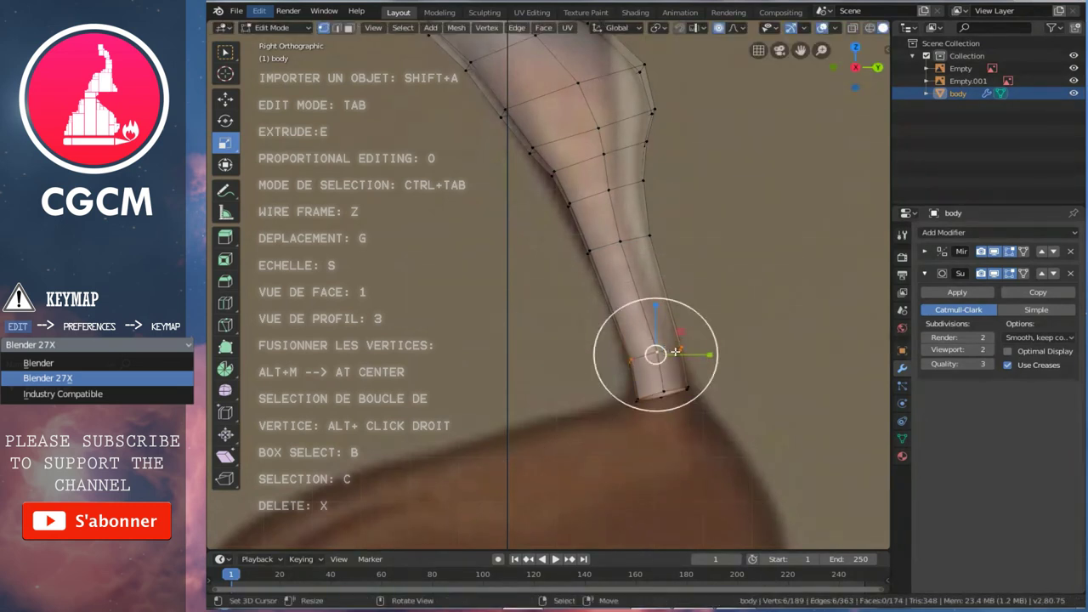
key("g")
left_click(668, 352)
- Save perso.blend and return to the front view
scroll(668, 348, "down", 2)
key("ctrl")
key("ctrl+s")
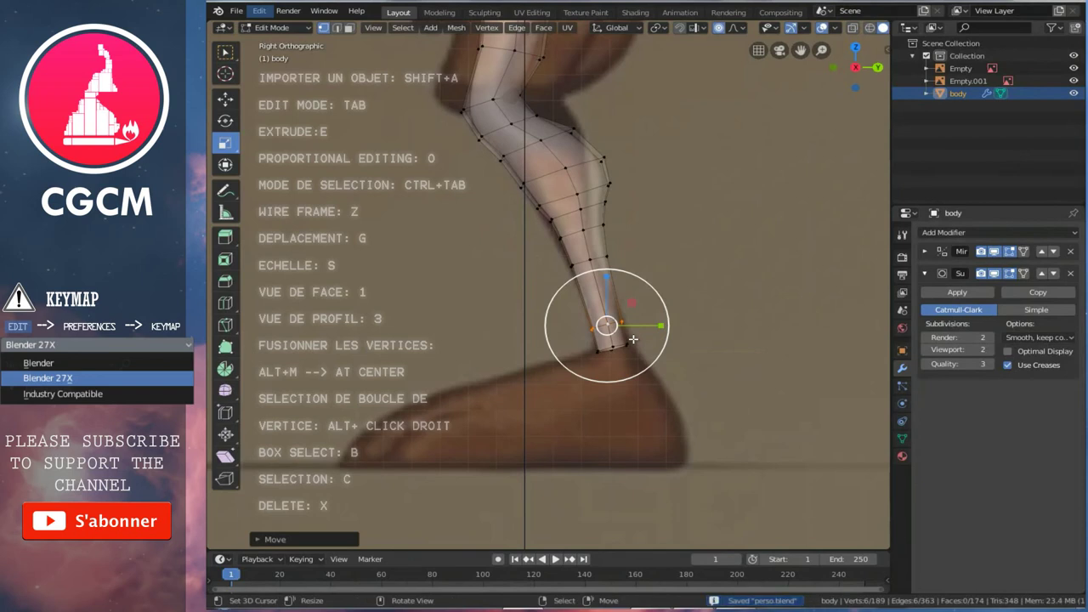
key("KP_1")
- Isolate the body in local view with solid shading and inspect the legs
scroll(628, 331, "down", 2)
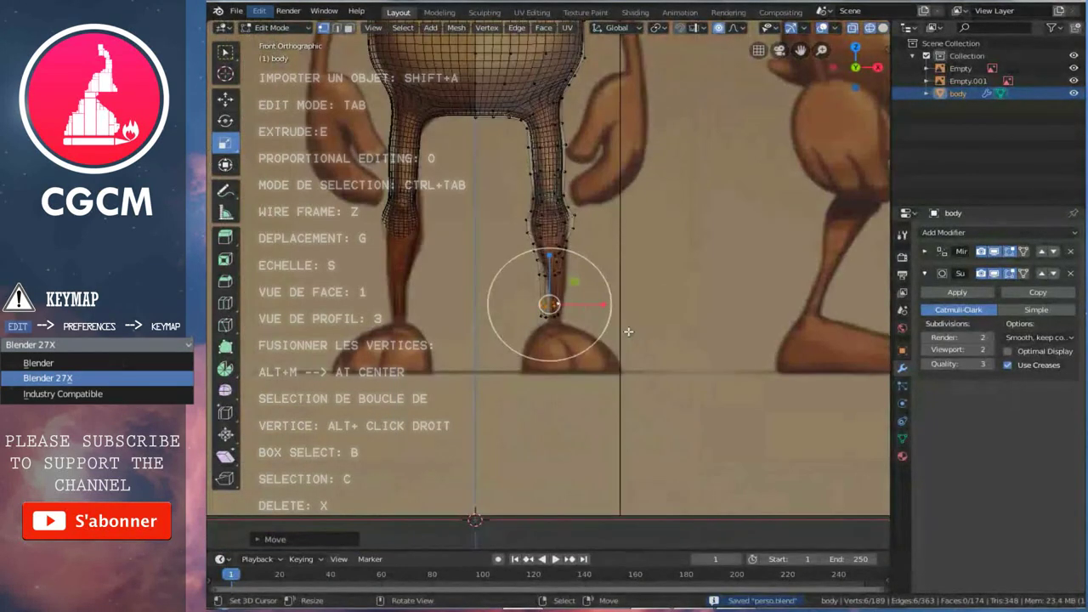
key("KP_Divide")
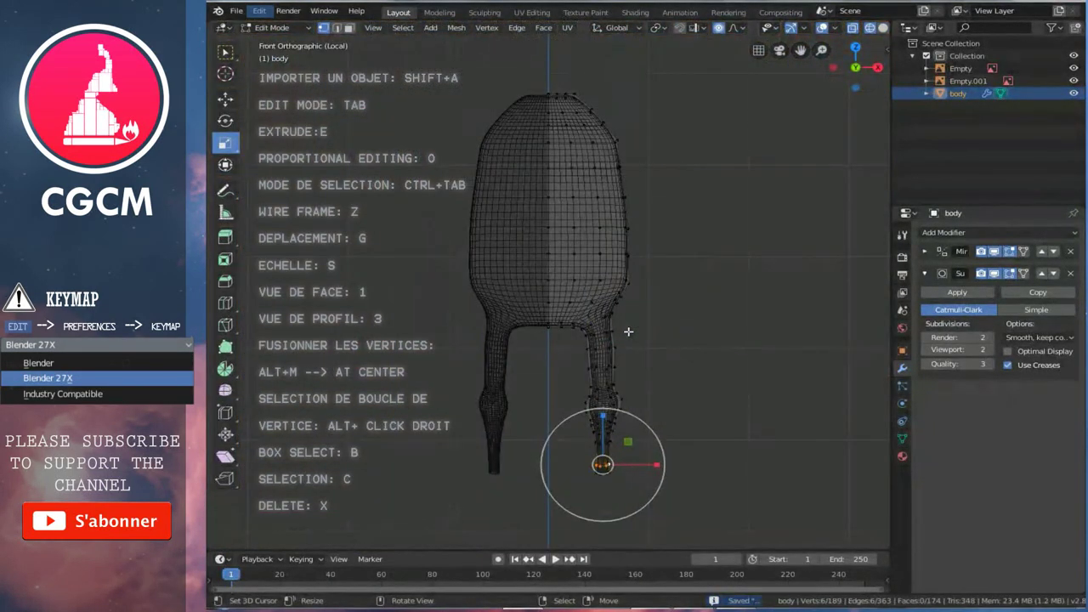
key("z")
key("Tab")
scroll(606, 325, "up", 3)
mouse_move(654, 308)
middle_mouse_down()
mouse_move(471, 303)
mouse_move(570, 303)
mouse_move(683, 389)
middle_mouse_up()
key("Tab")
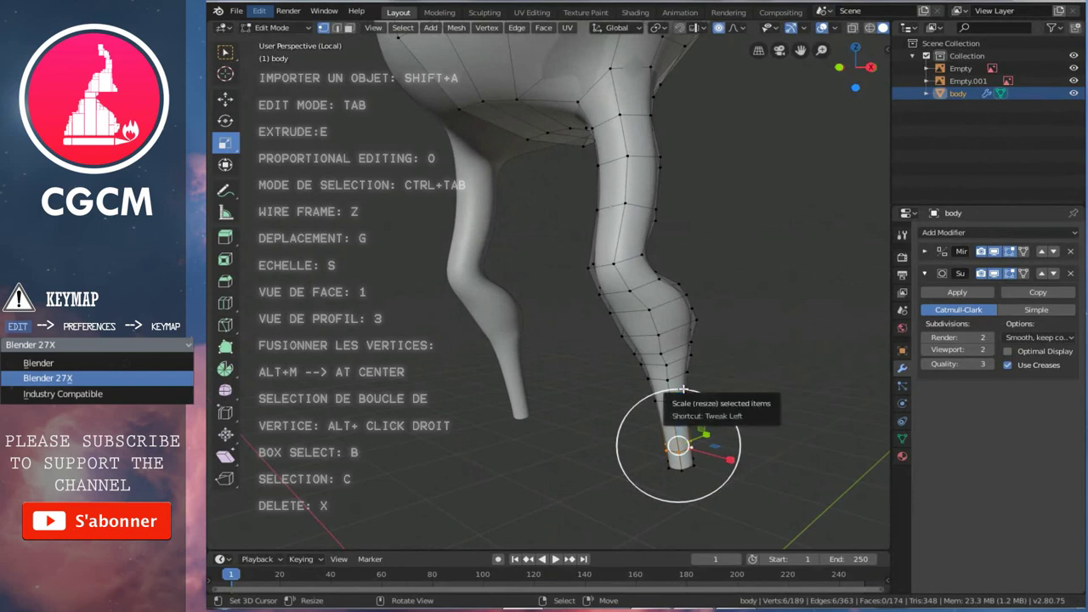
- Grow the selection twice from the leg tip ring, apply Smooth Vertices, and return to Object Mode
right_click(670, 462, "alt")
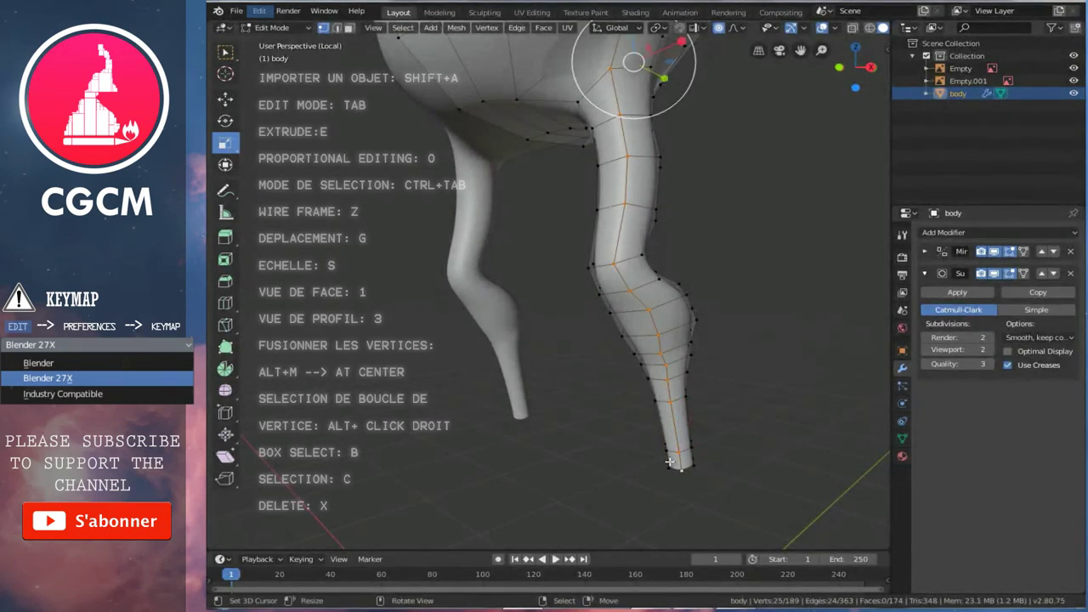
right_click(693, 464, "alt")
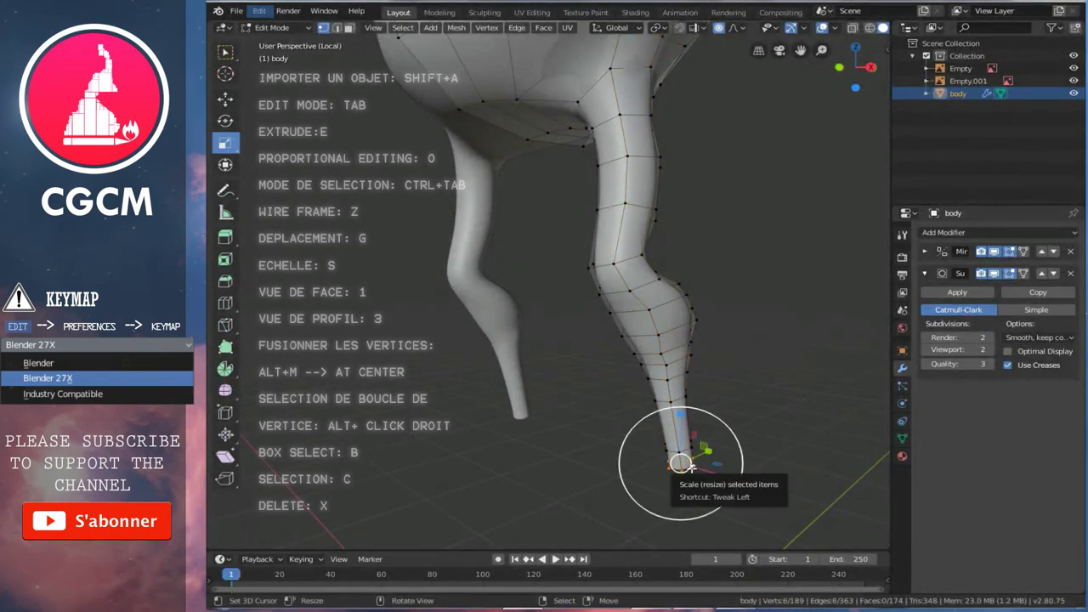
key("ctrl+KP_Add")
key("ctrl+KP_Add")
key("ctrl+KP_Add")
key("ctrl+KP_Add")
key("ctrl+KP_Add")
key("ctrl+KP_Add")
key("ctrl+KP_Add")
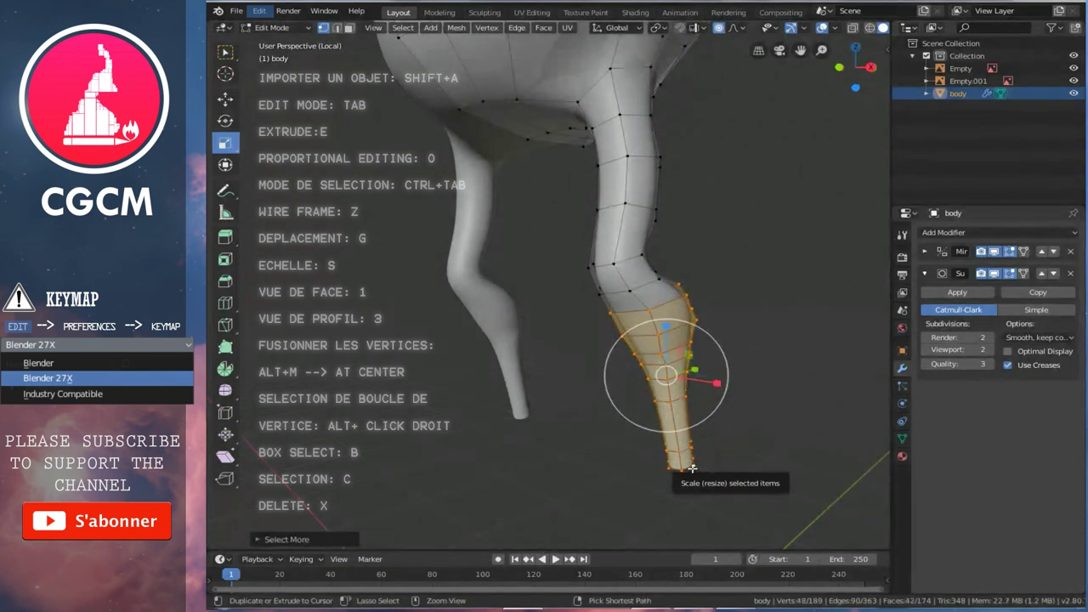
key("ctrl+KP_Add")
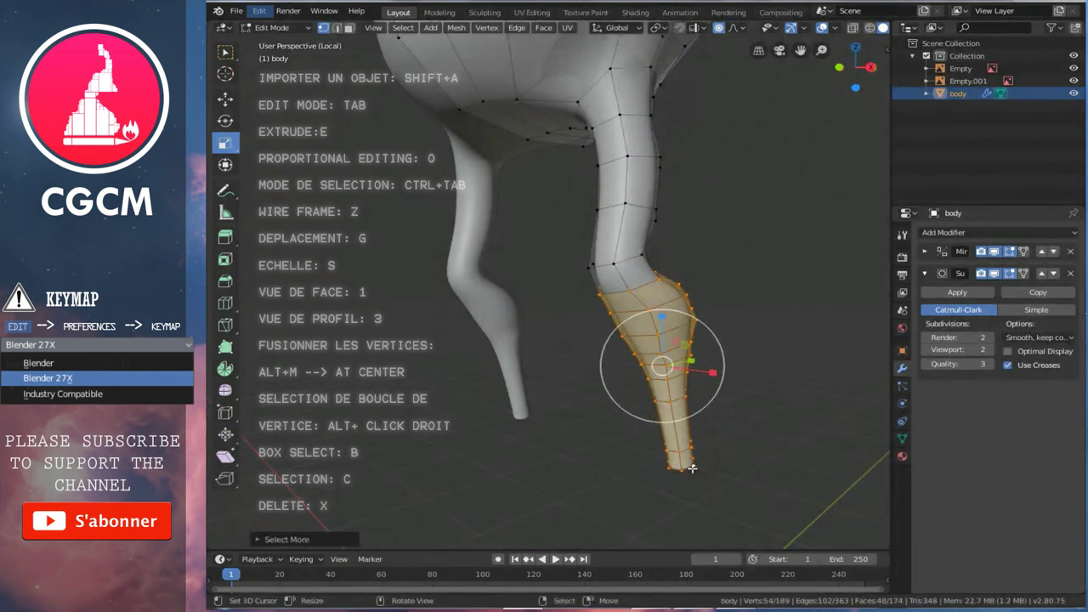
key("w")
left_click(693, 474)
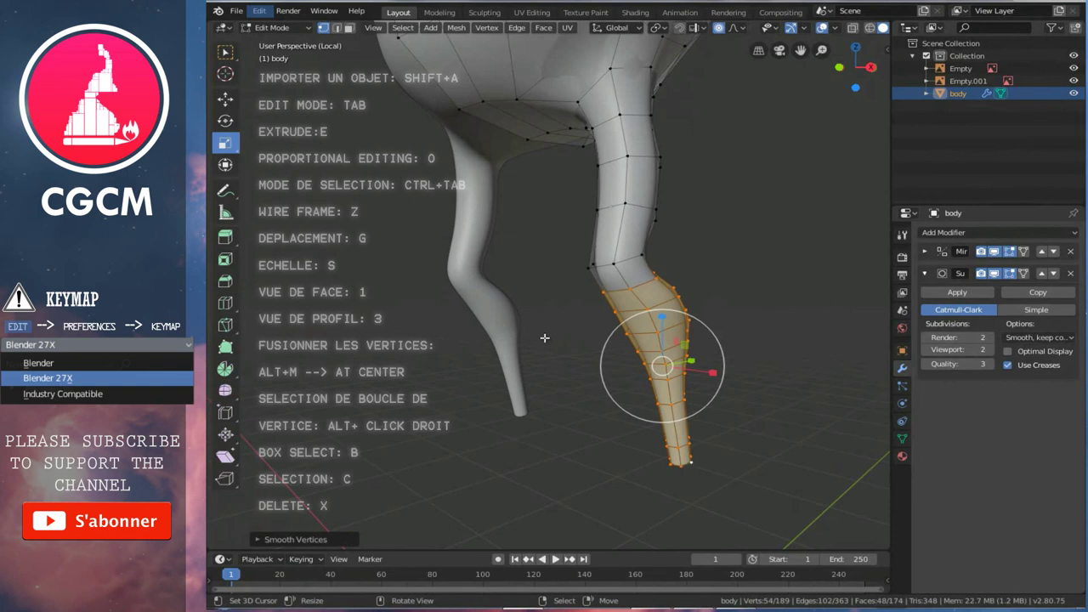
key("KP_1")
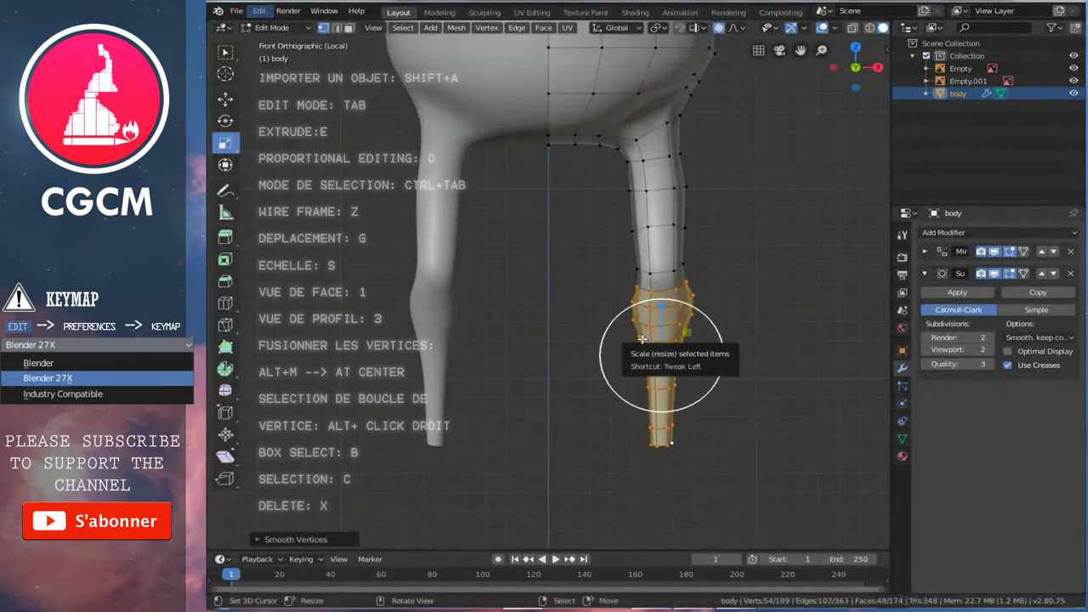
key("Tab")
- Check the body from side and front, restore the reference images, and enter Edit Mode
scroll(706, 352, "down", 3)
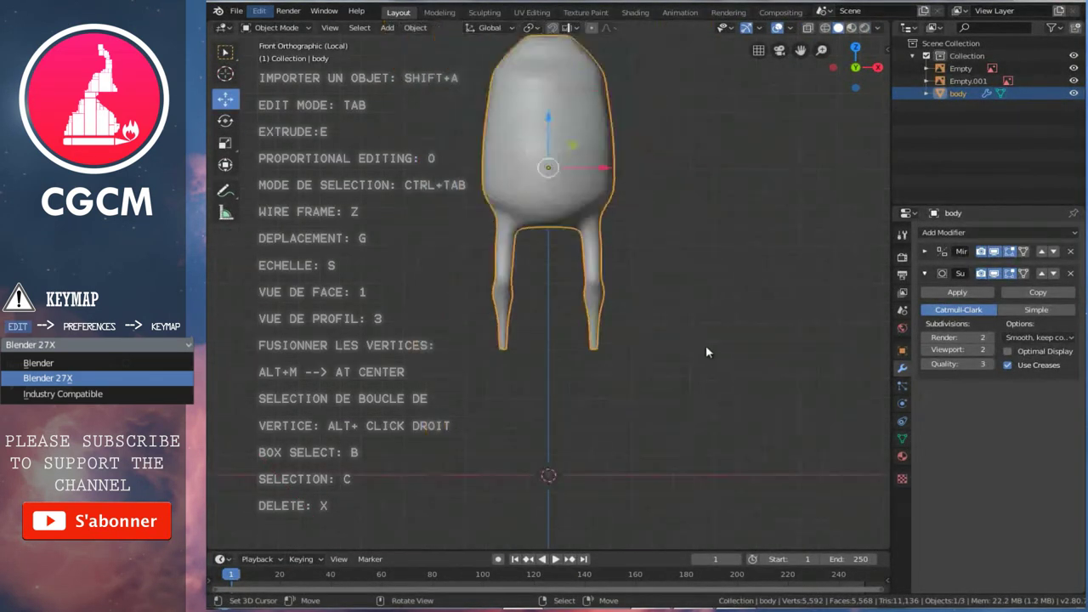
scroll(706, 351, "down", 1)
key("KP_3")
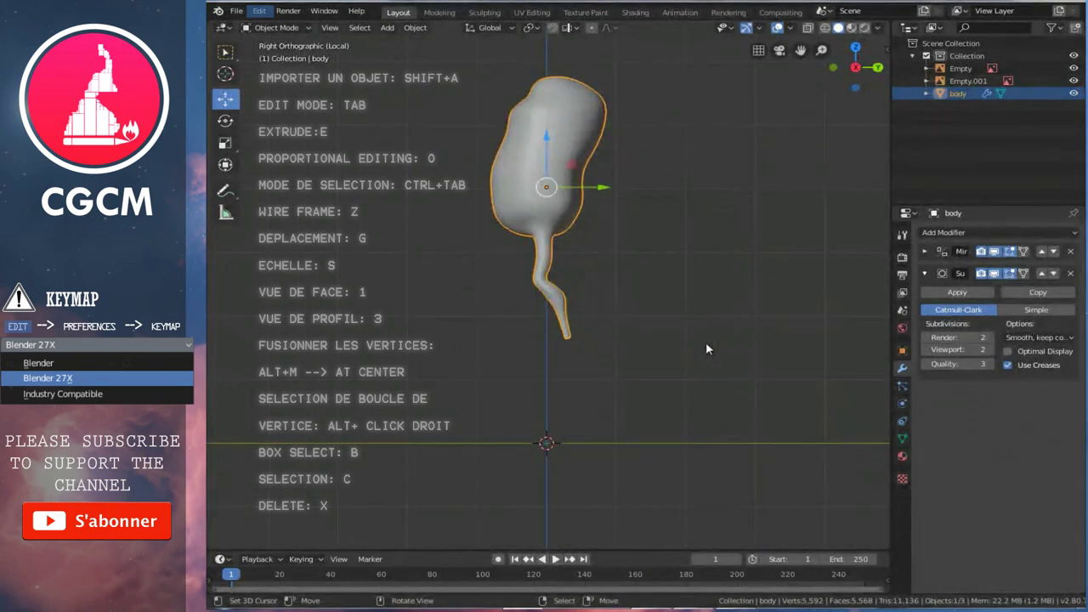
key("KP_1")
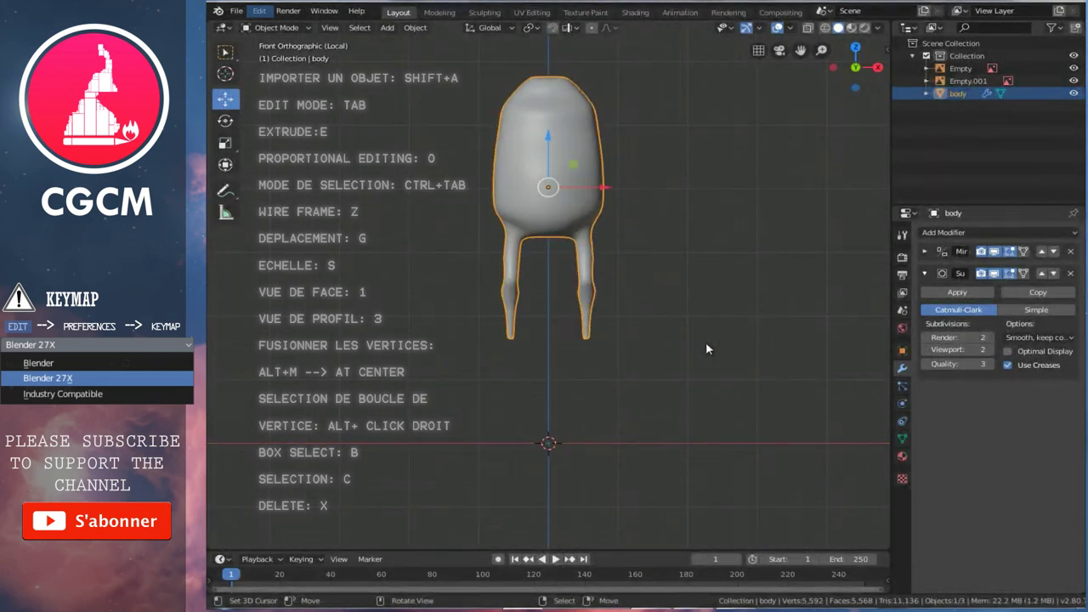
key("KP_Divide")
scroll(541, 351, "up", 4)
key("Tab")
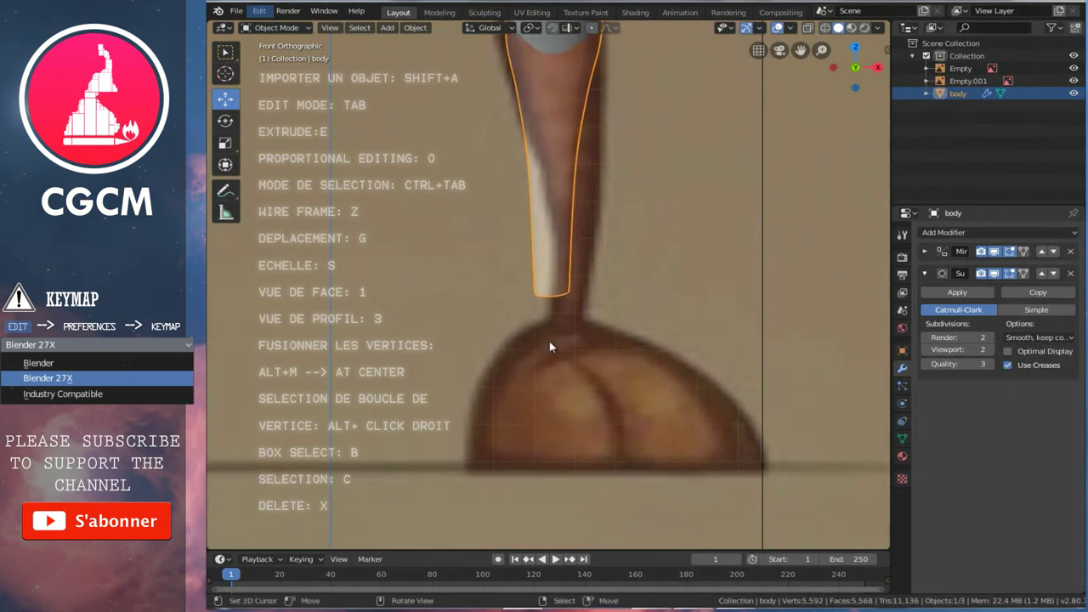
scroll(551, 345, "up", 2)
- Extrude the leg's bottom loop downward, narrow it, and lower it along Z above the foot
right_click(561, 303, "alt")
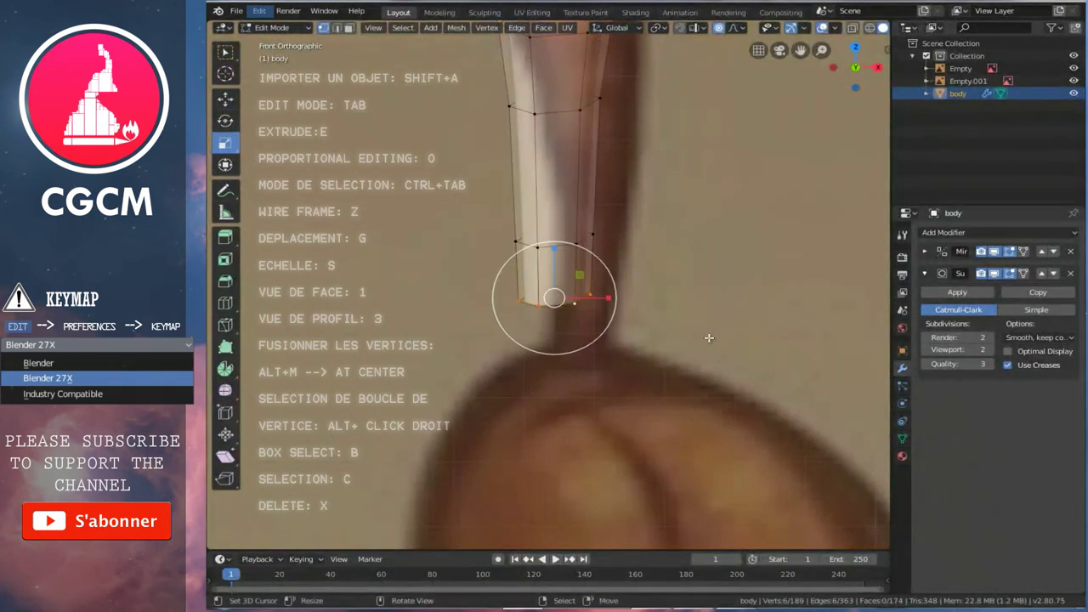
left_click(230, 99)
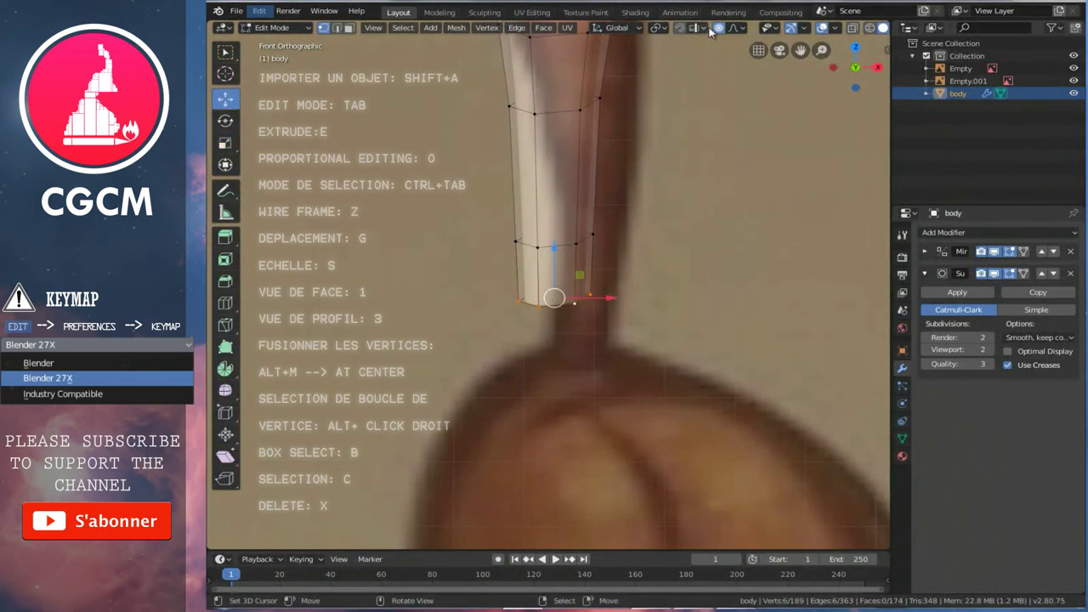
middle_click_drag(575, 301, 553, 301, "shift")
key("e")
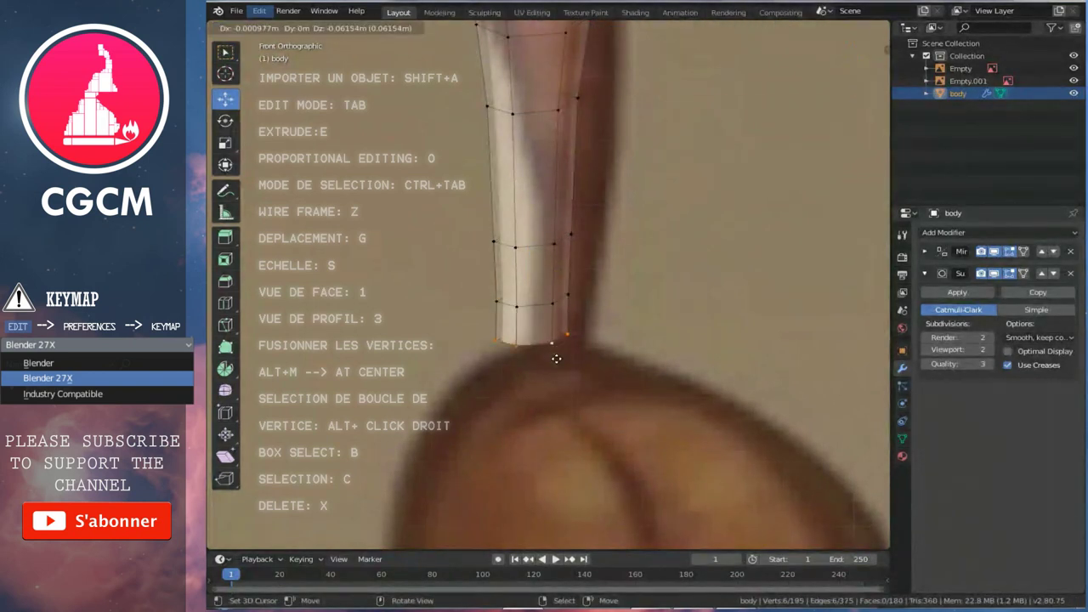
left_click(556, 370)
key("s")
left_click(535, 328)
key("g")
key("z")
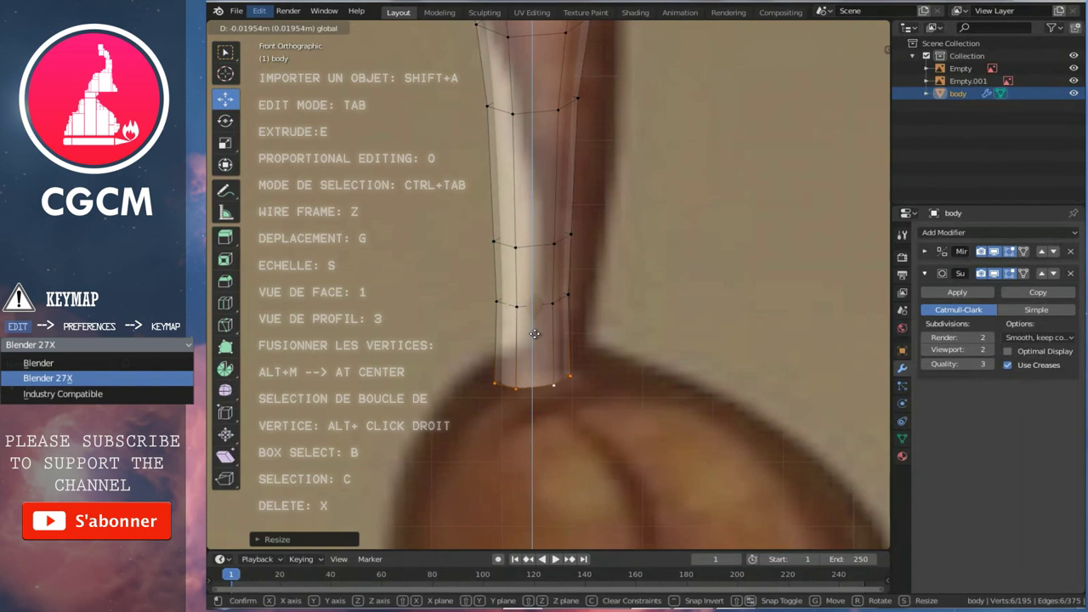
left_click(535, 333)
- Save perso.blend
scroll(537, 323, "down", 2)
scroll(542, 313, "down", 2)
scroll(544, 304, "down", 2)
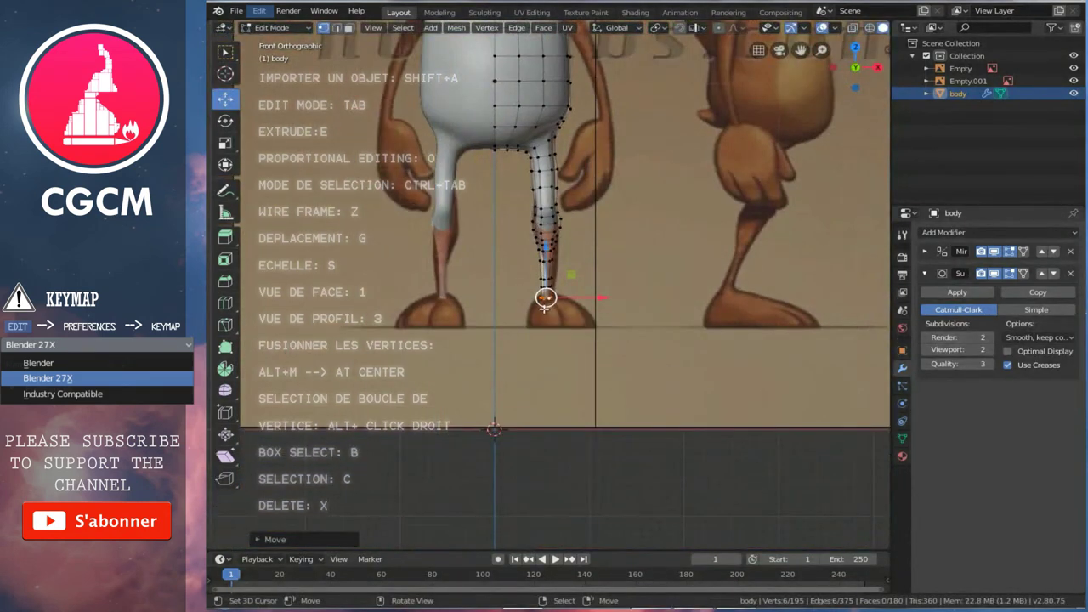
key("ctrl+s")
scroll(544, 301, "down", 3)
scroll(560, 310, "down", 1)
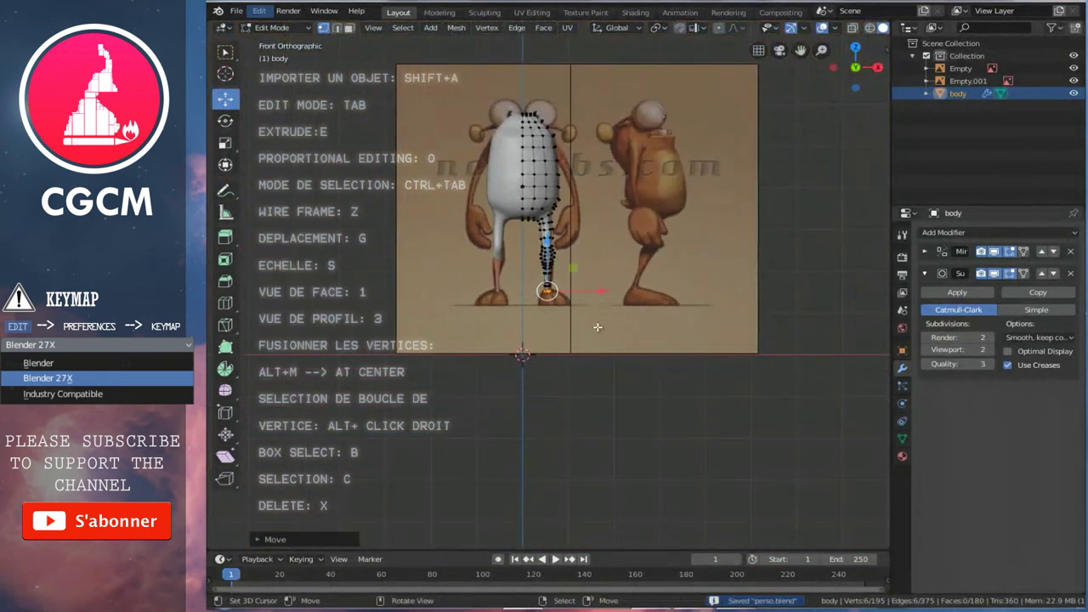
scroll(603, 329, "up", 3)
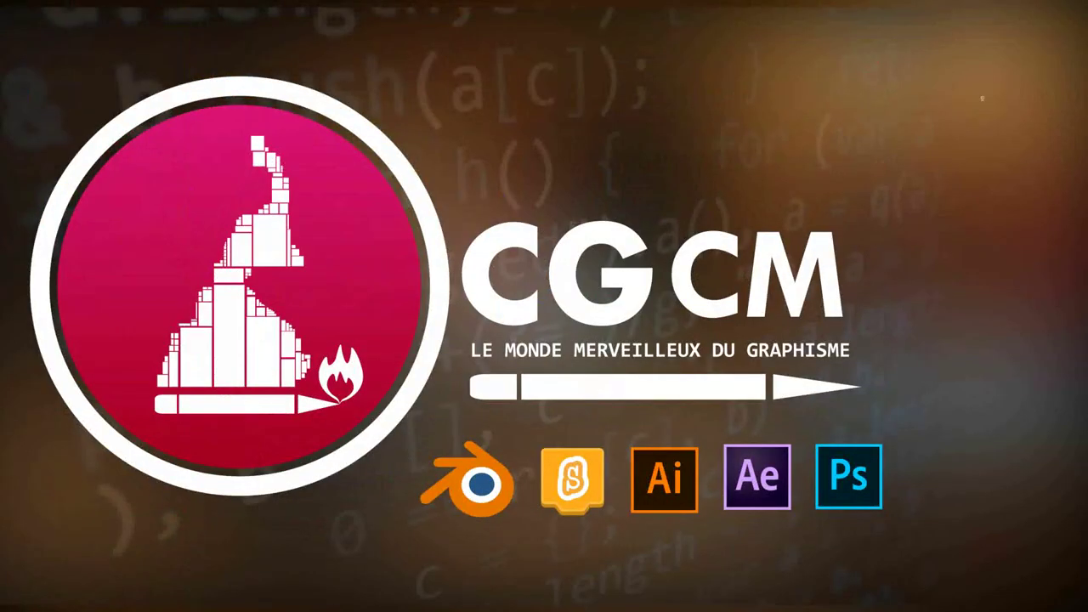